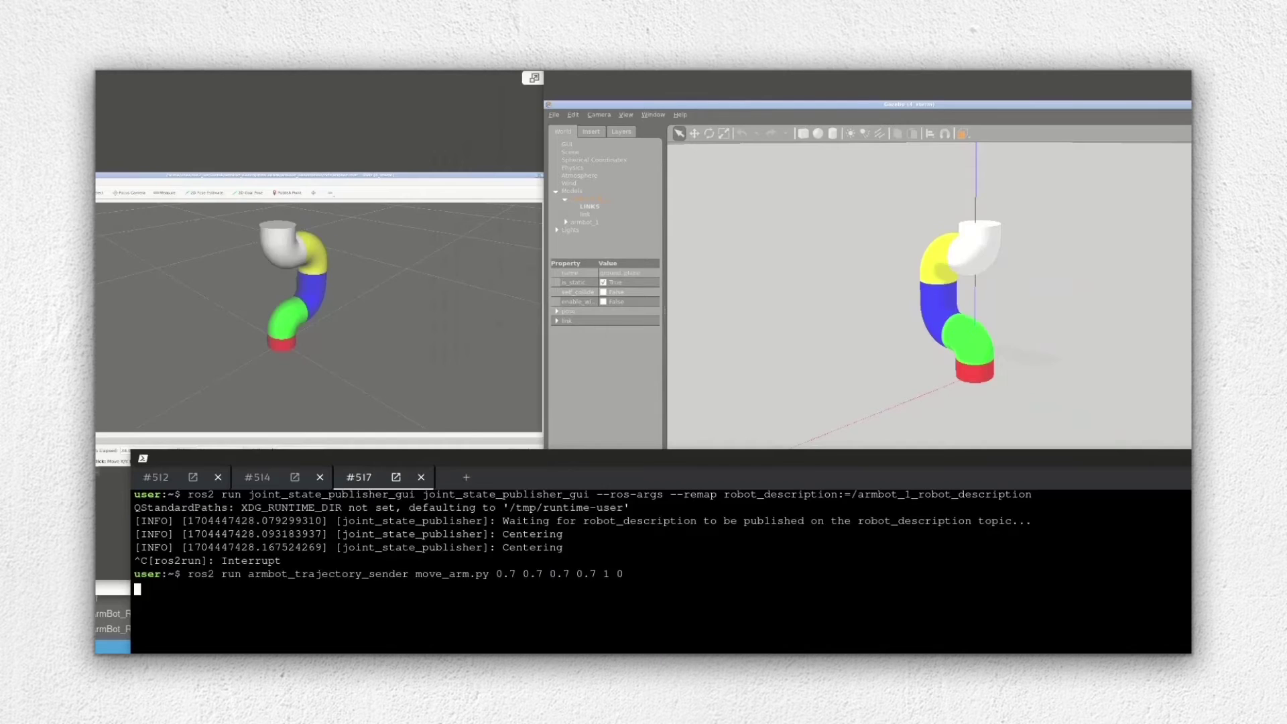
# Rerun the move_arm.py command of armbot_trajectory_sender with a minus sign added before the first 0.7
pyautogui.press('Up')
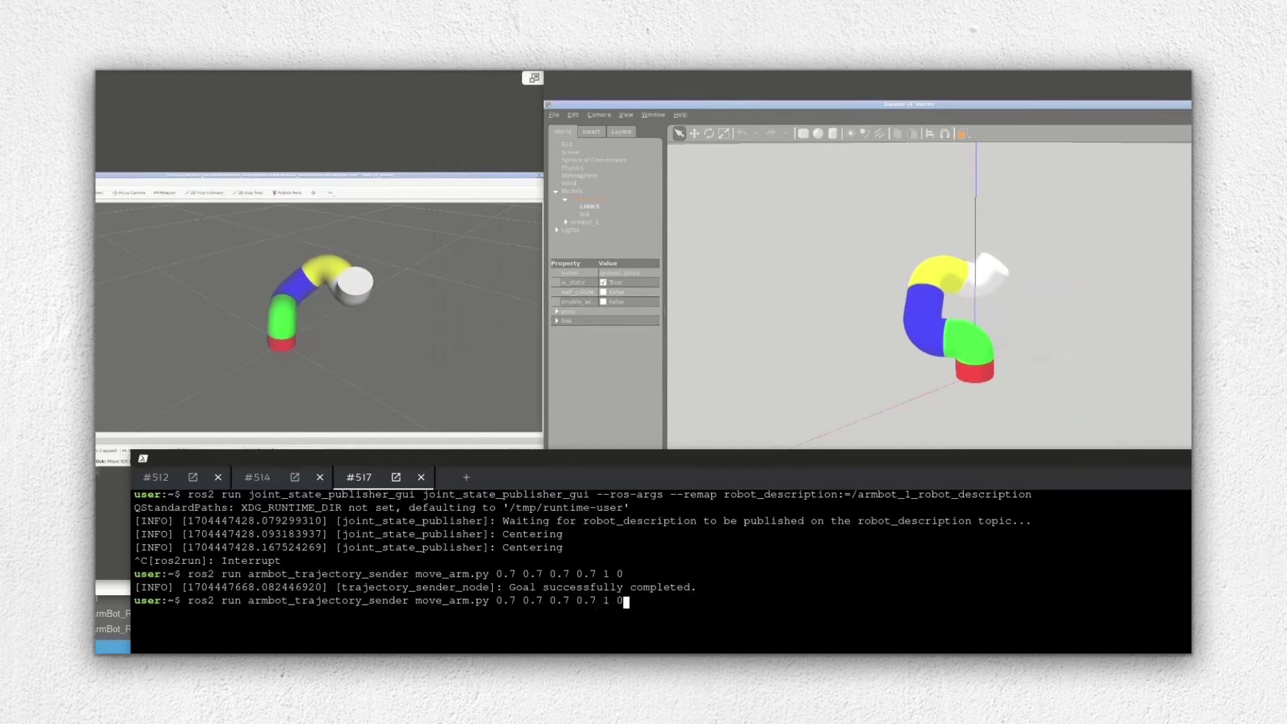
pyautogui.press('Left')
pyautogui.press('Left')
pyautogui.press('Left')
pyautogui.press('Left')
pyautogui.press('Left')
pyautogui.press('Left')
pyautogui.press('Left')
pyautogui.press('Left')
pyautogui.press('Left')
pyautogui.press('Left')
pyautogui.press('Left')
pyautogui.press('Left')
pyautogui.press('Left')
pyautogui.press('Left')
pyautogui.press('Left')
pyautogui.press('Left')
pyautogui.press('Left')
pyautogui.press('Left')
pyautogui.press('Left')
pyautogui.write('-')
pyautogui.press('Return')
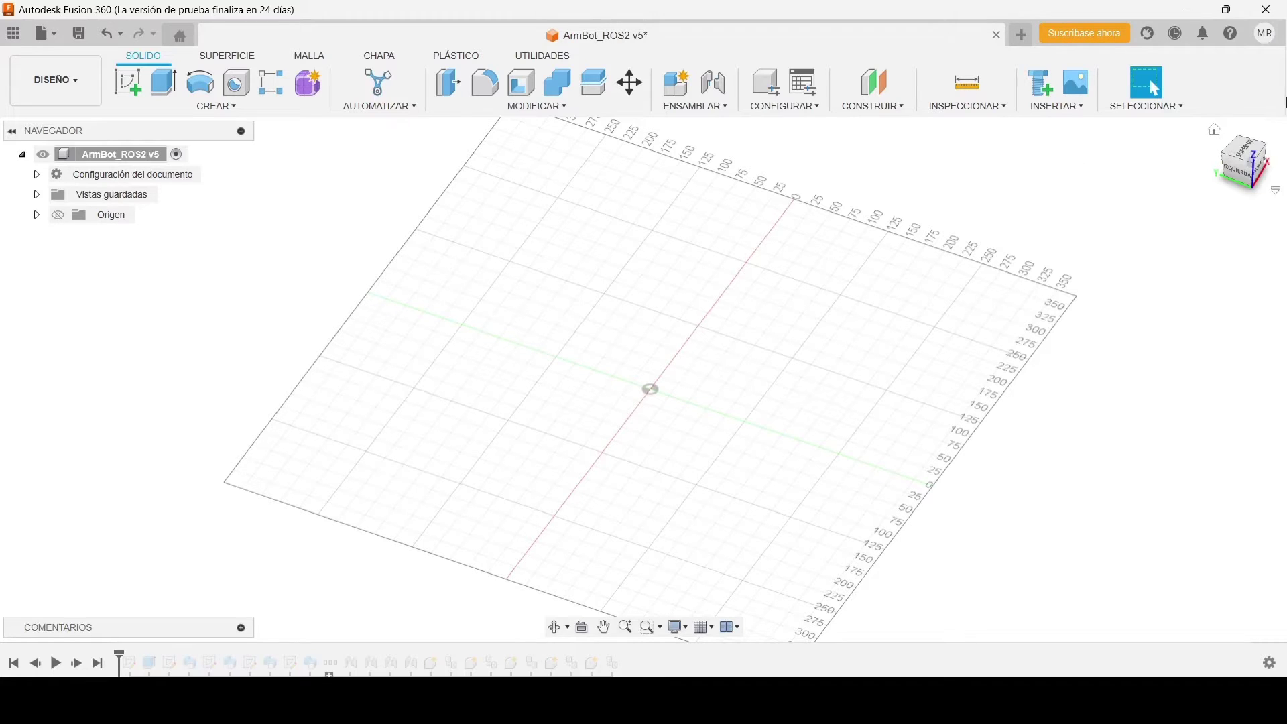
# In Fusion 360, start a sketch on the top origin plane and draw a circle about 250 mm in diameter centred on the origin
pyautogui.click(1252, 153)
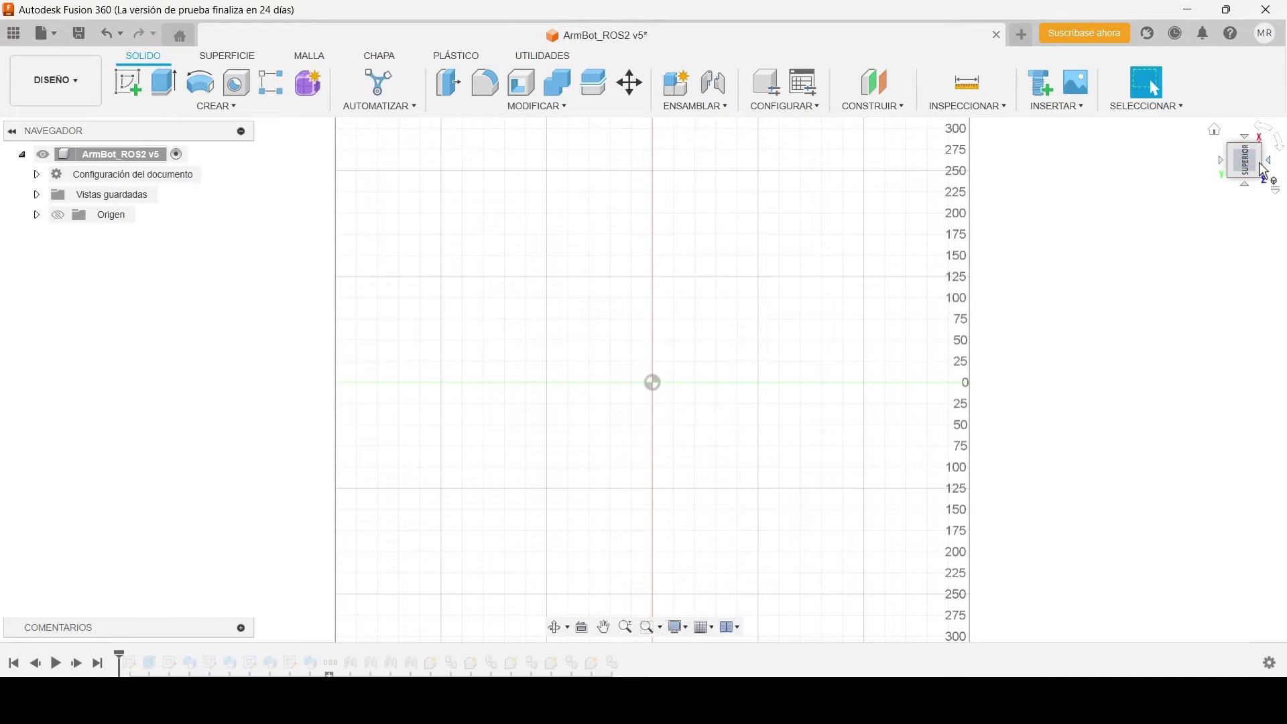
pyautogui.click(129, 85)
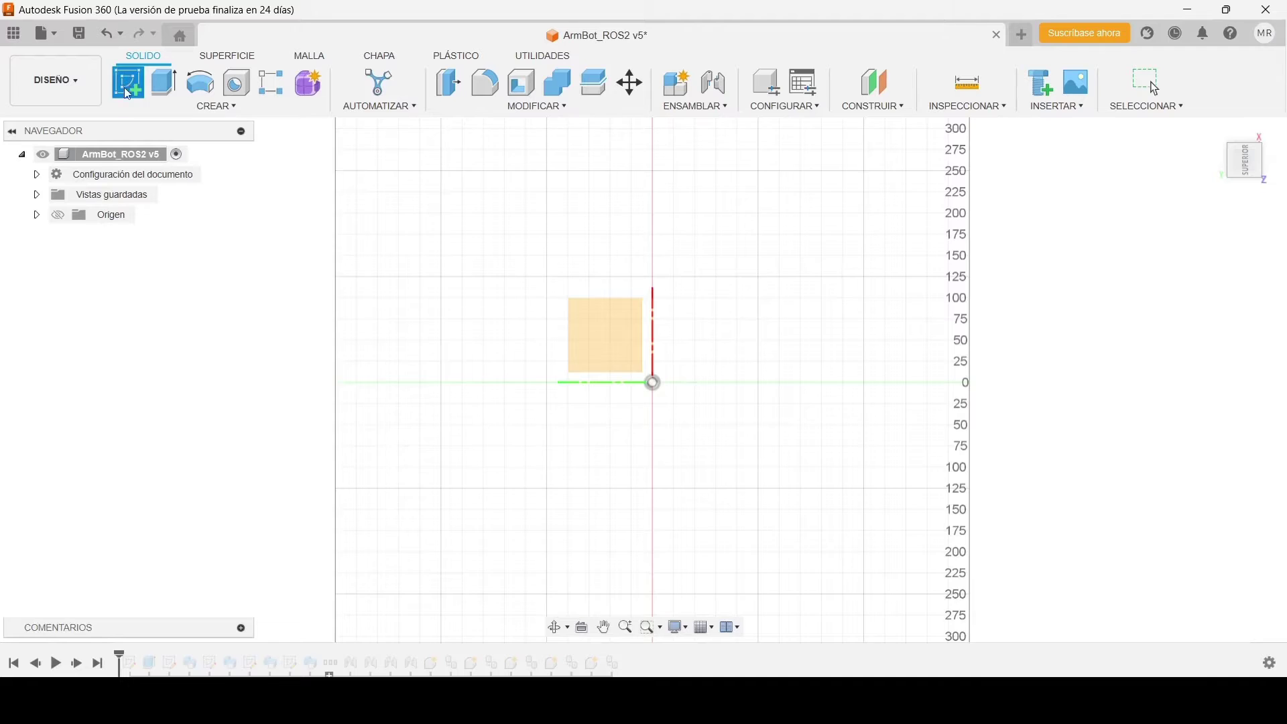
pyautogui.click(611, 335)
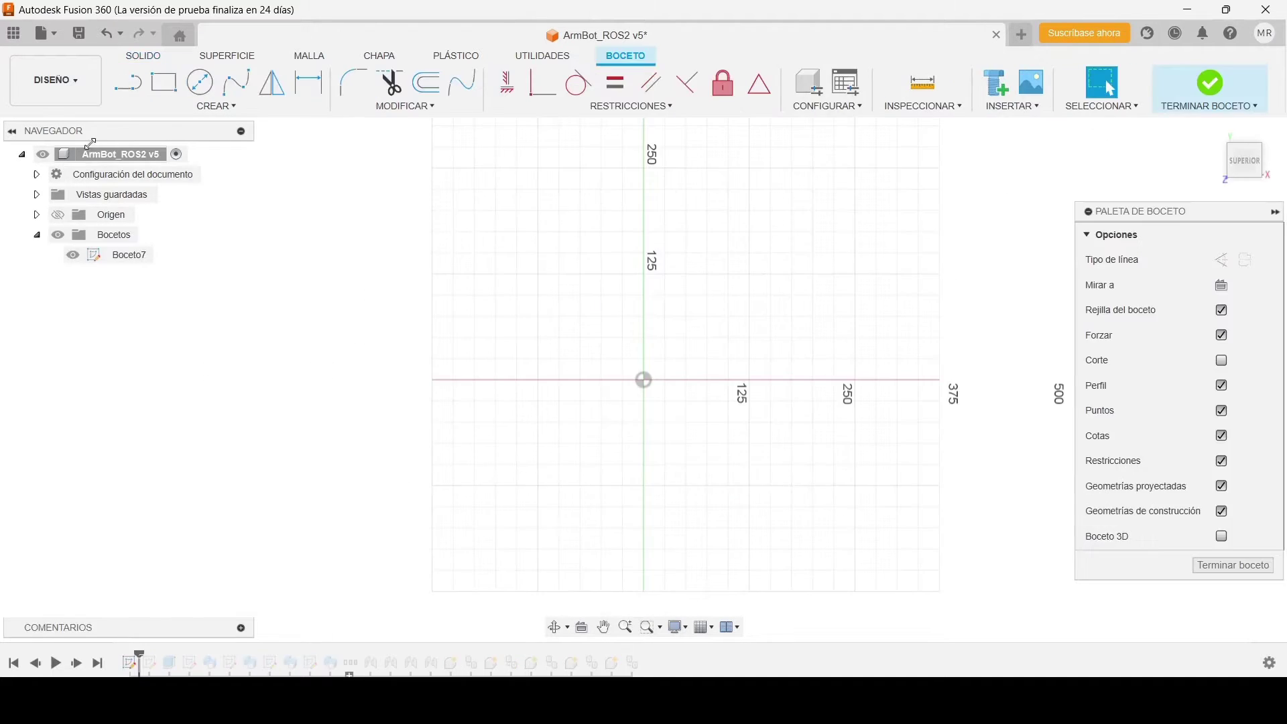
pyautogui.click(206, 85)
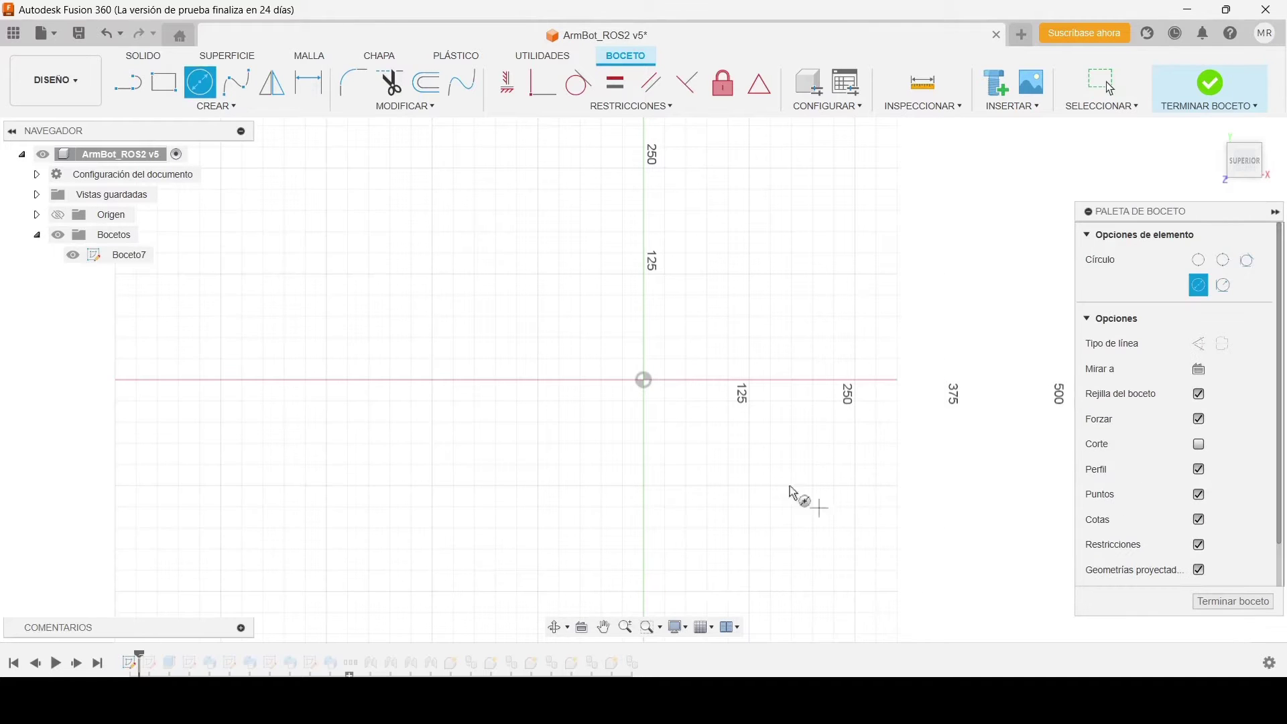
pyautogui.click(644, 381)
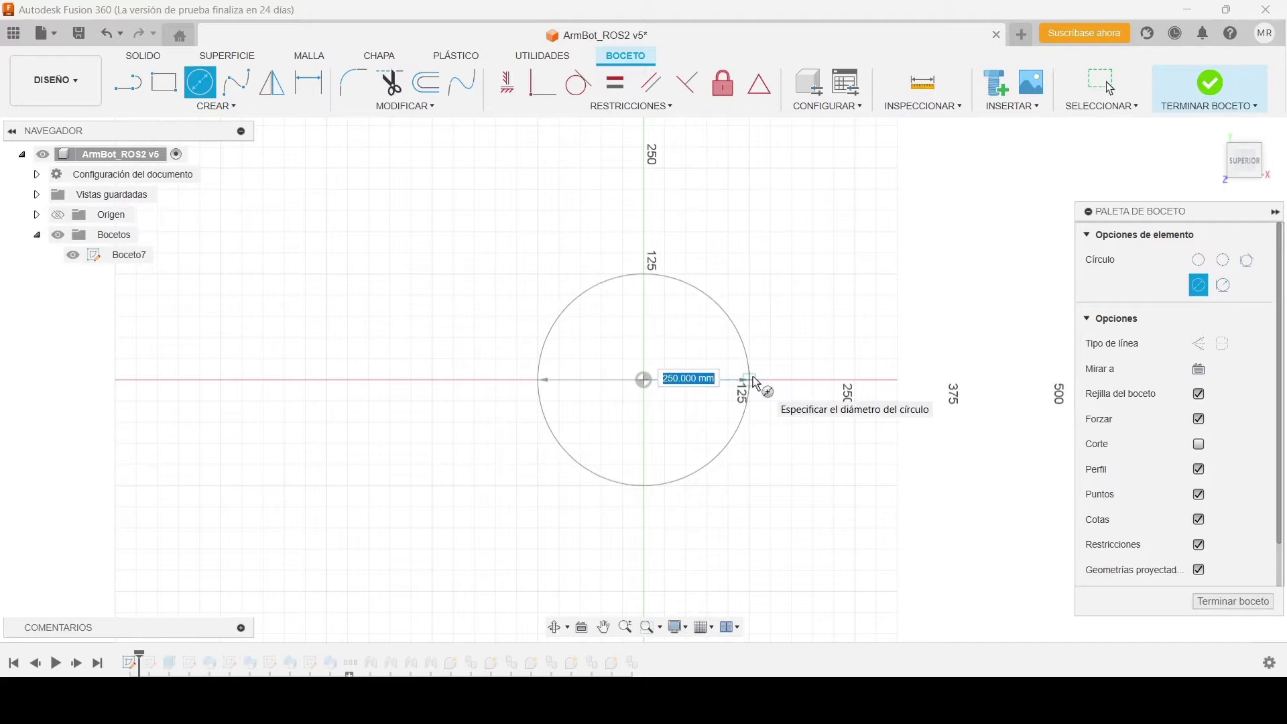
pyautogui.click(771, 383)
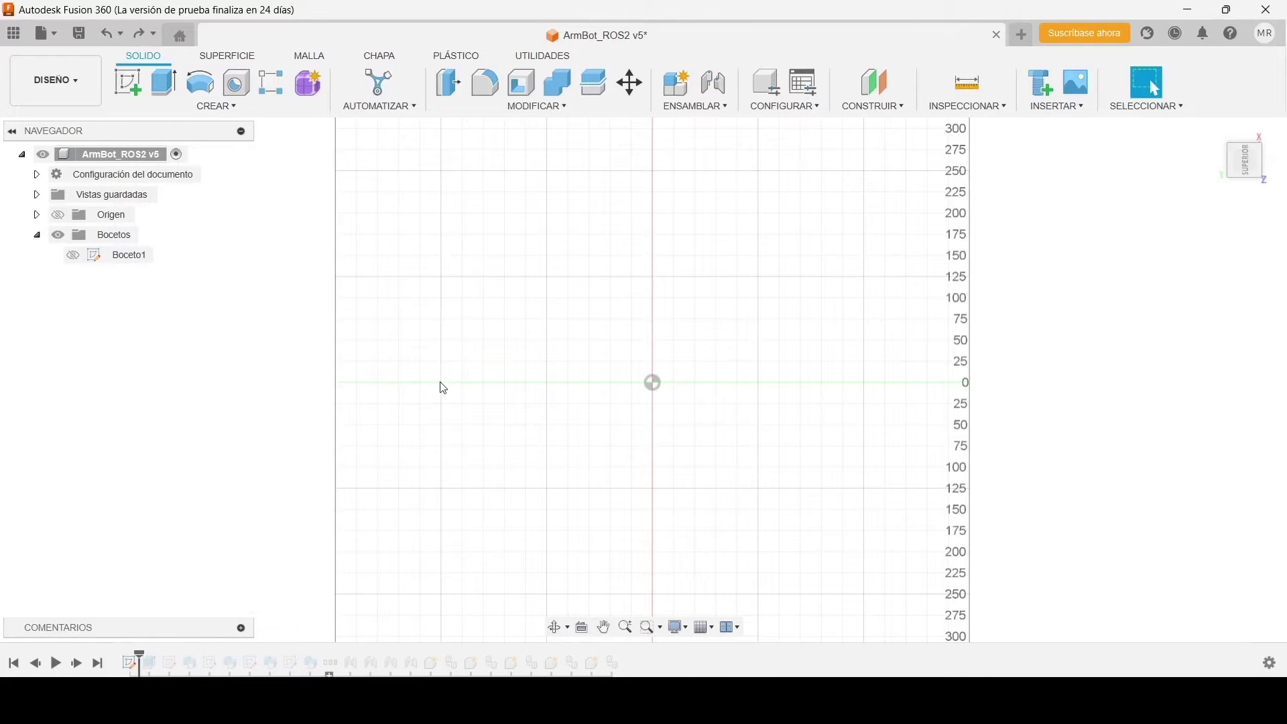
# Make the circle sketch Boceto1 visible in the model
pyautogui.click(71, 256)
pyautogui.scroll(-2, 698, 411)
pyautogui.scroll(5, 690, 409)
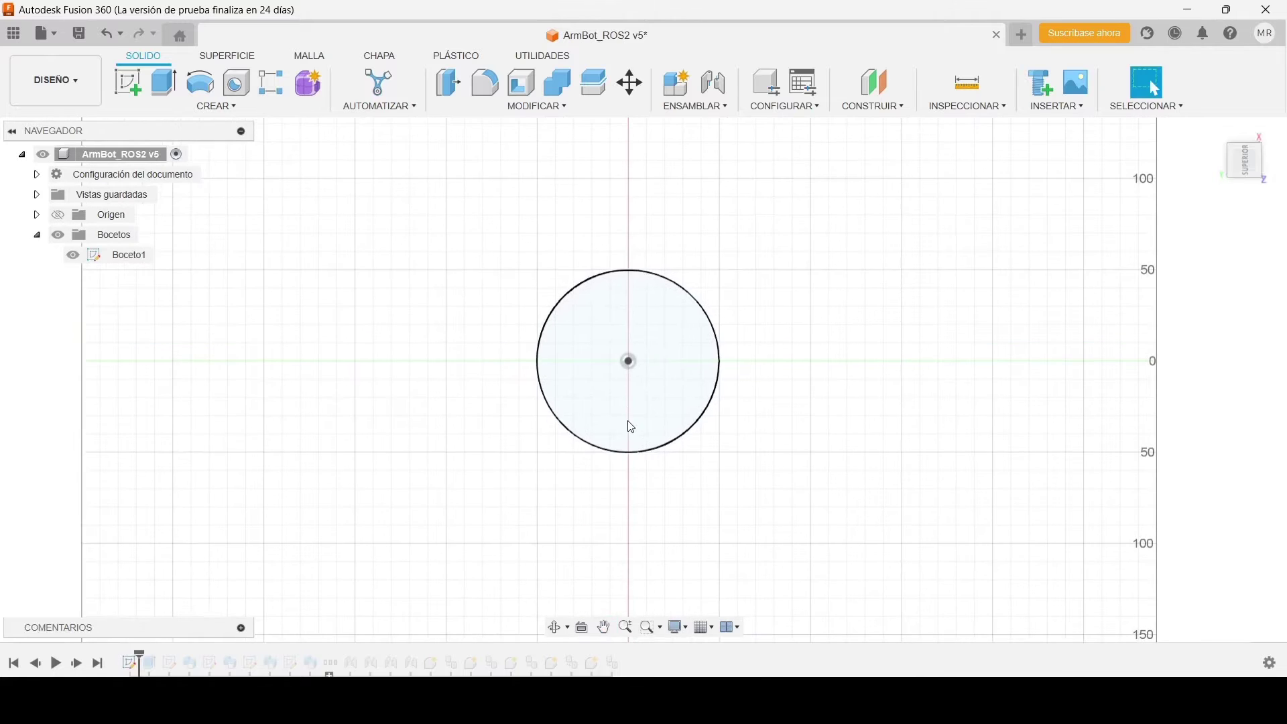
pyautogui.keyDown('shift'); pyautogui.moveTo(629, 425); pyautogui.dragTo(583, 330, button='middle'); pyautogui.keyUp('shift')
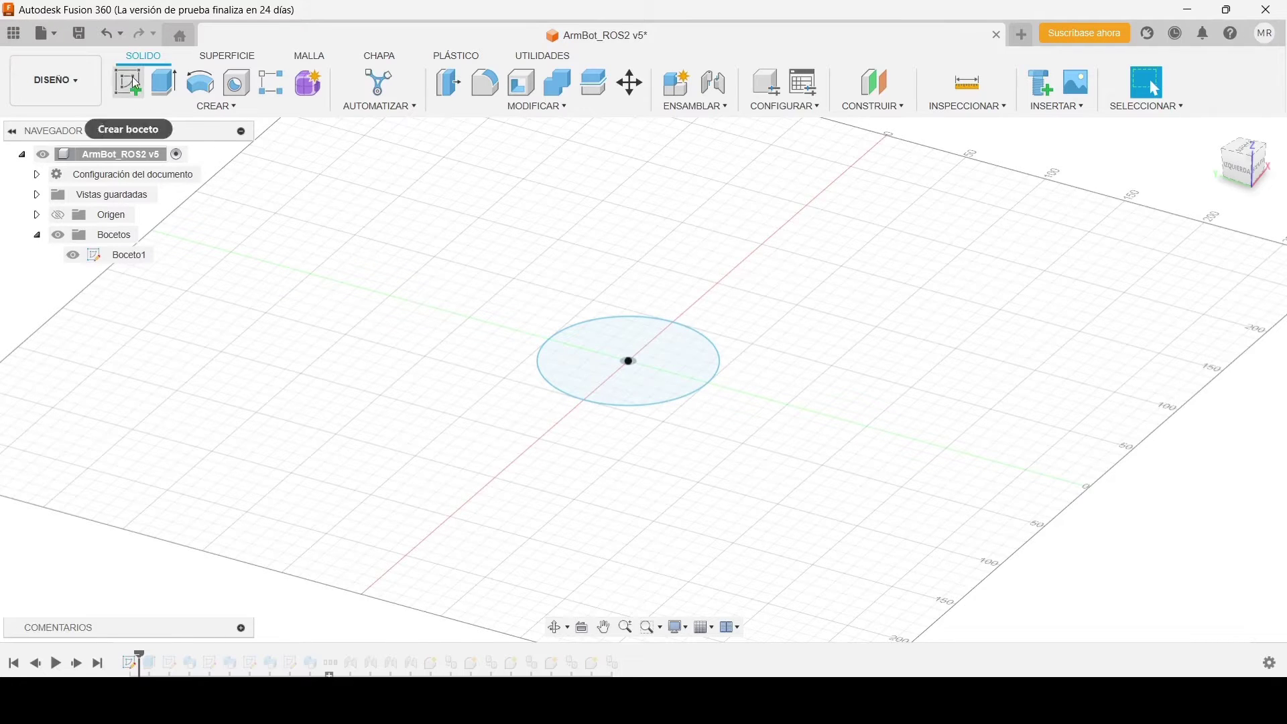
# Try to extrude the Boceto1 circle profile 50 mm as a new body
pyautogui.click(164, 84)
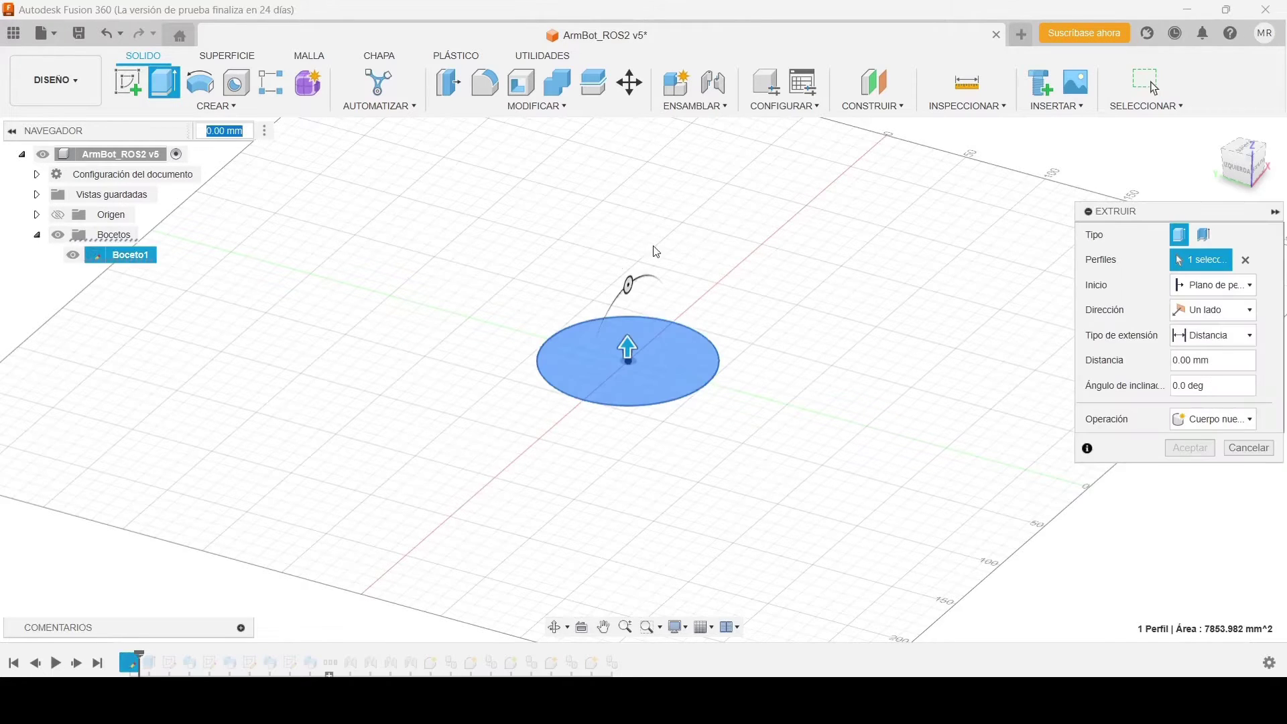
pyautogui.click(587, 366)
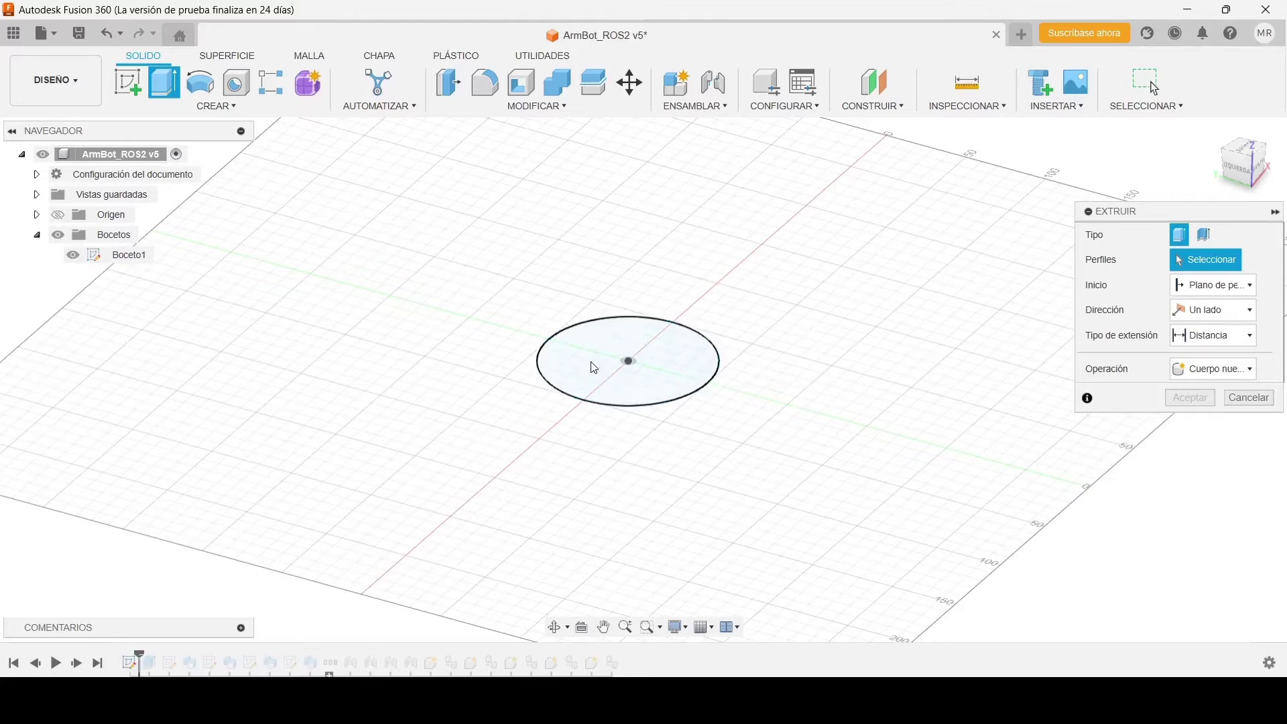
pyautogui.click(594, 368)
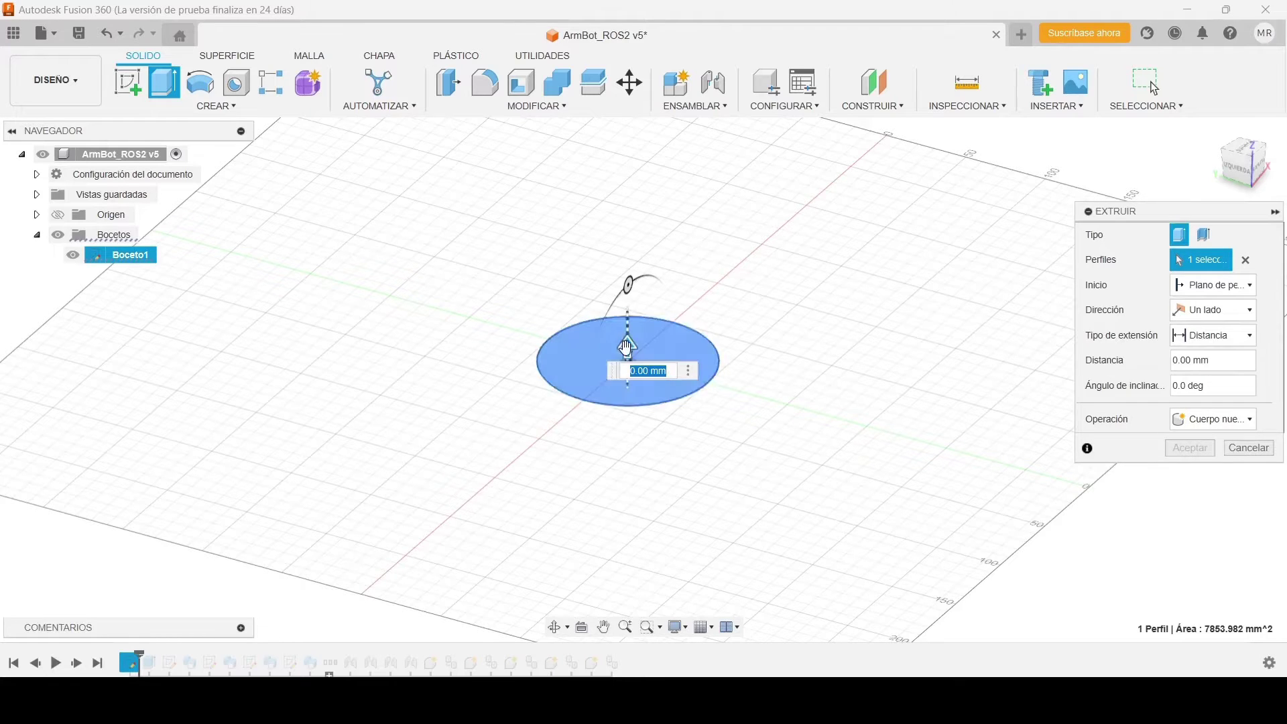
pyautogui.write('50')
pyautogui.press('Return')
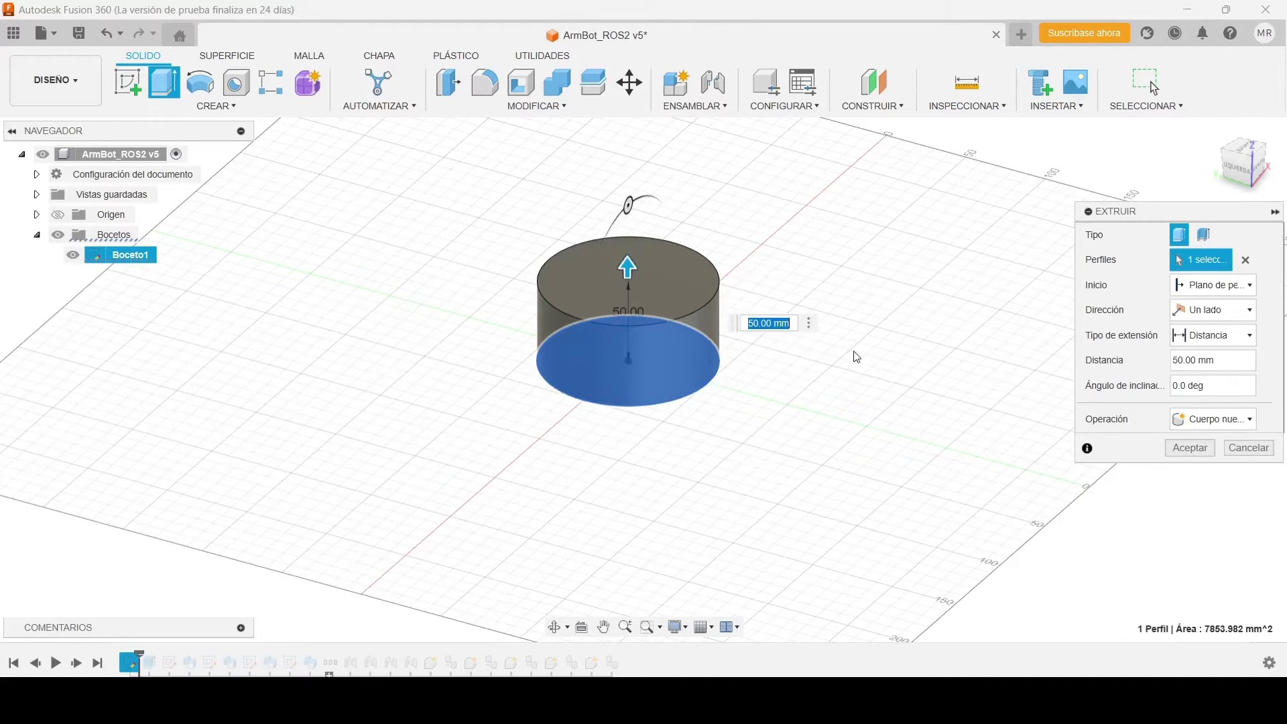
pyautogui.click(1242, 455)
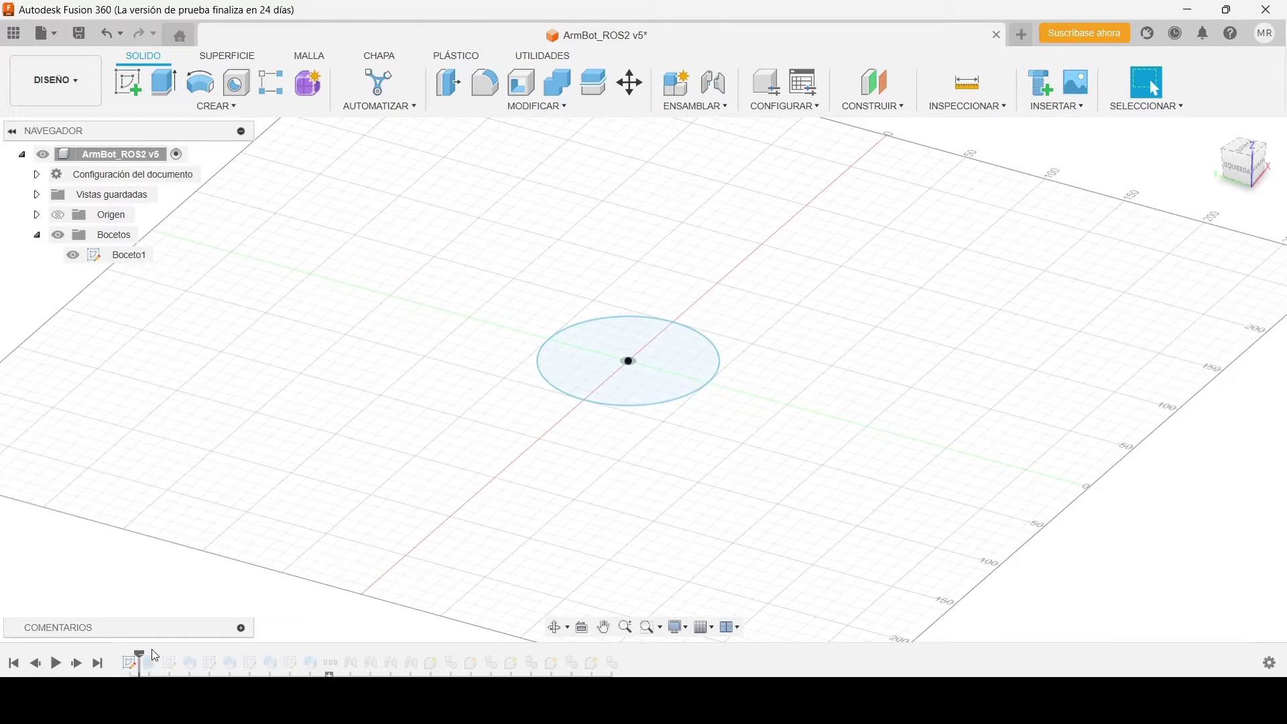
# Roll the timeline forward past the base extrusion to just after Boceto2, and make that sketch visible
pyautogui.moveTo(140, 654); pyautogui.dragTo(159, 654)
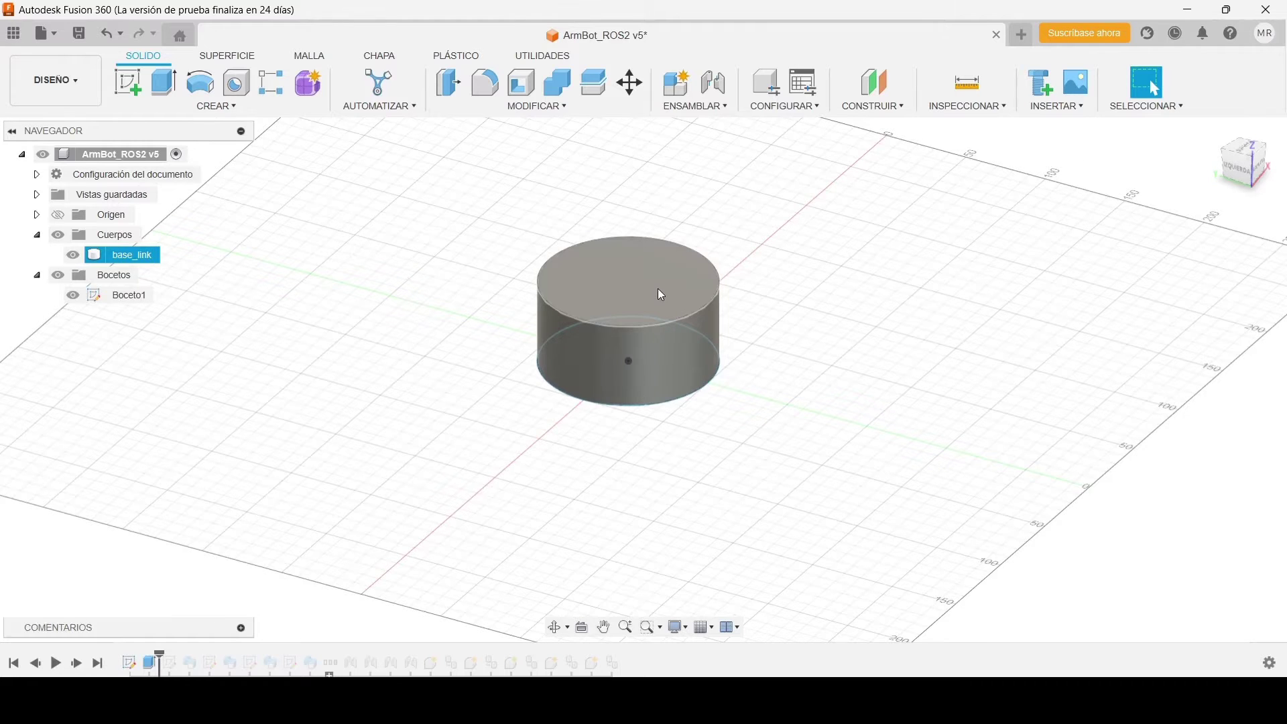
pyautogui.moveTo(657, 288)
pyautogui.keyDown('shift'); pyautogui.mouseDown(button='middle')
pyautogui.moveTo(638, 310)
pyautogui.moveTo(638, 288)
pyautogui.mouseUp(button='middle'); pyautogui.keyUp('shift')
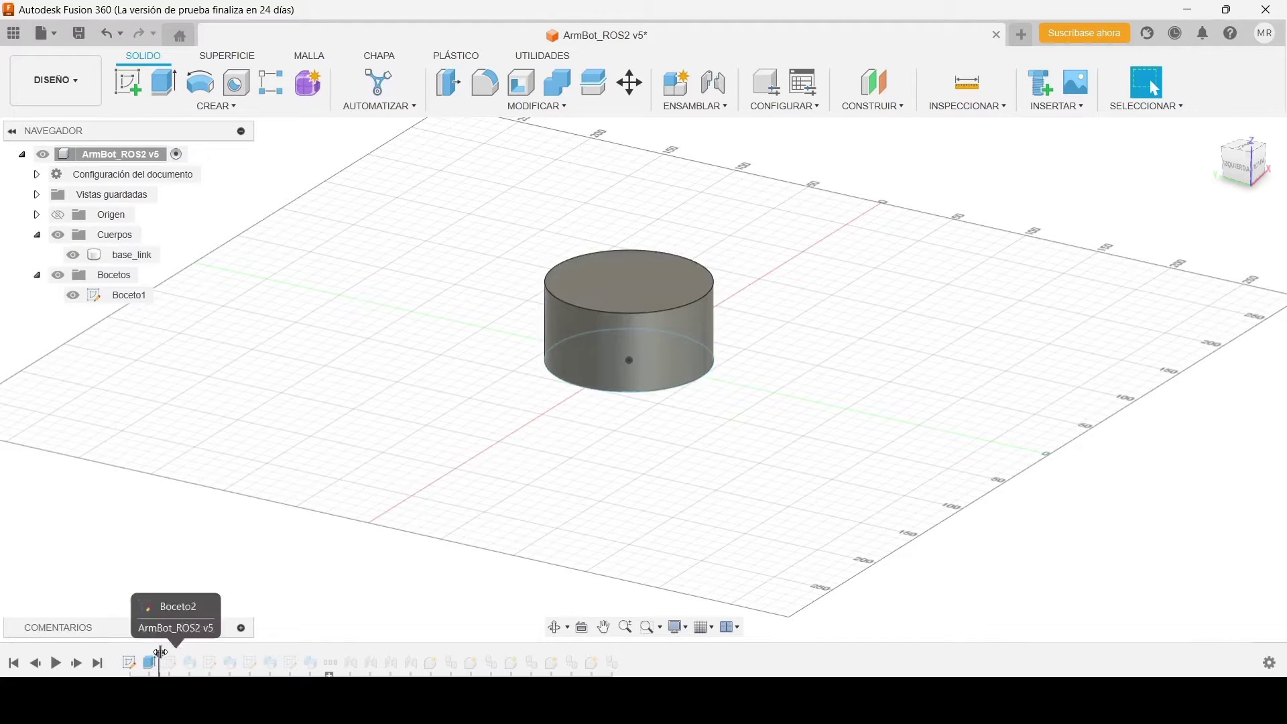
pyautogui.moveTo(161, 652); pyautogui.dragTo(200, 654)
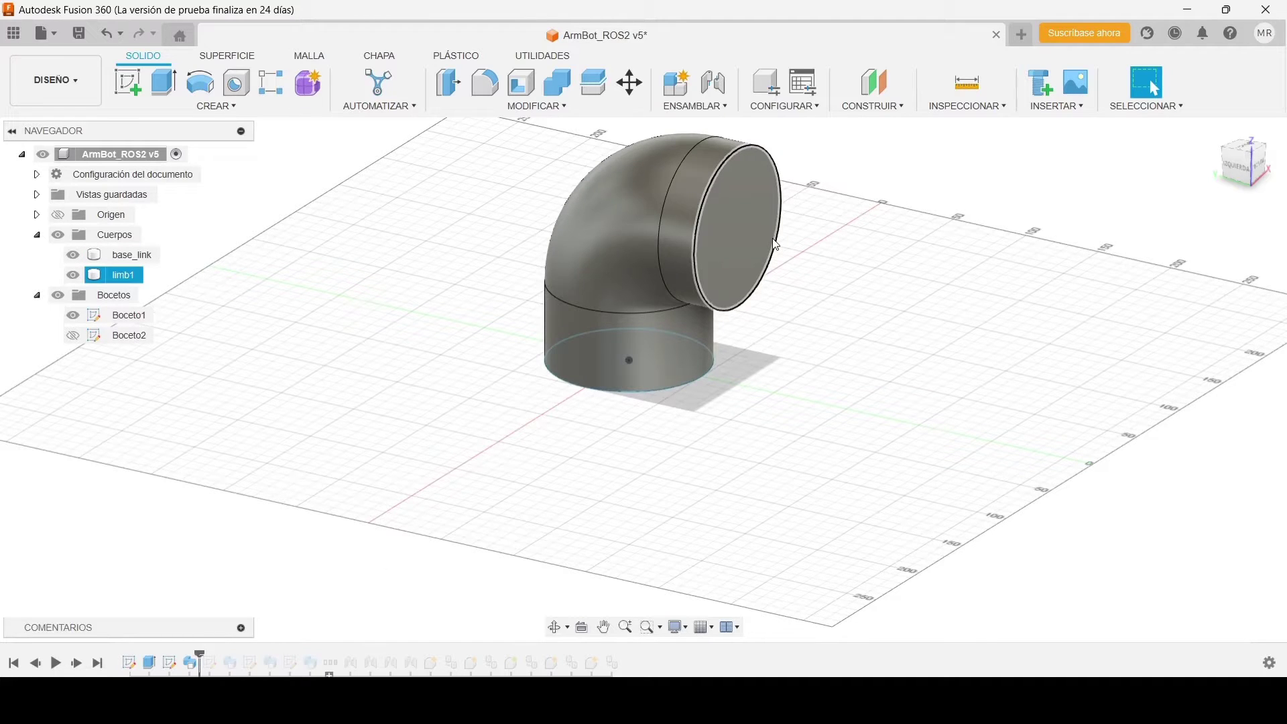
pyautogui.moveTo(200, 654); pyautogui.dragTo(180, 651)
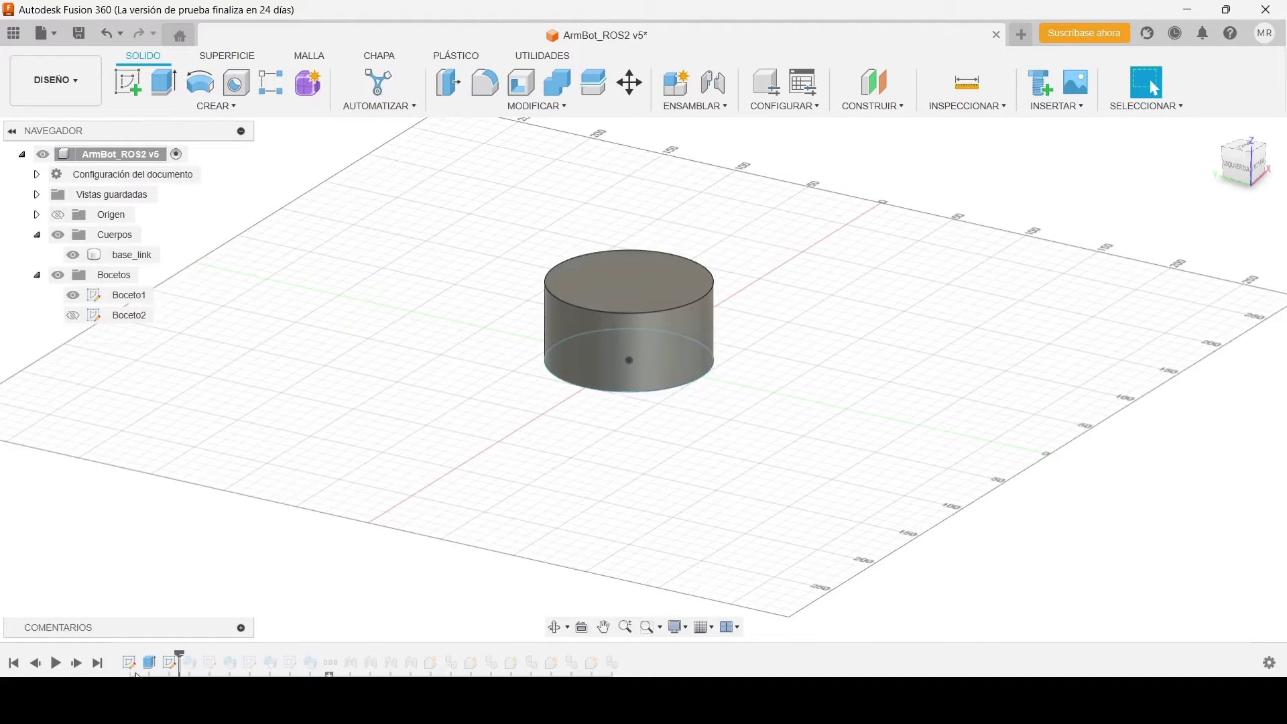
pyautogui.click(73, 315)
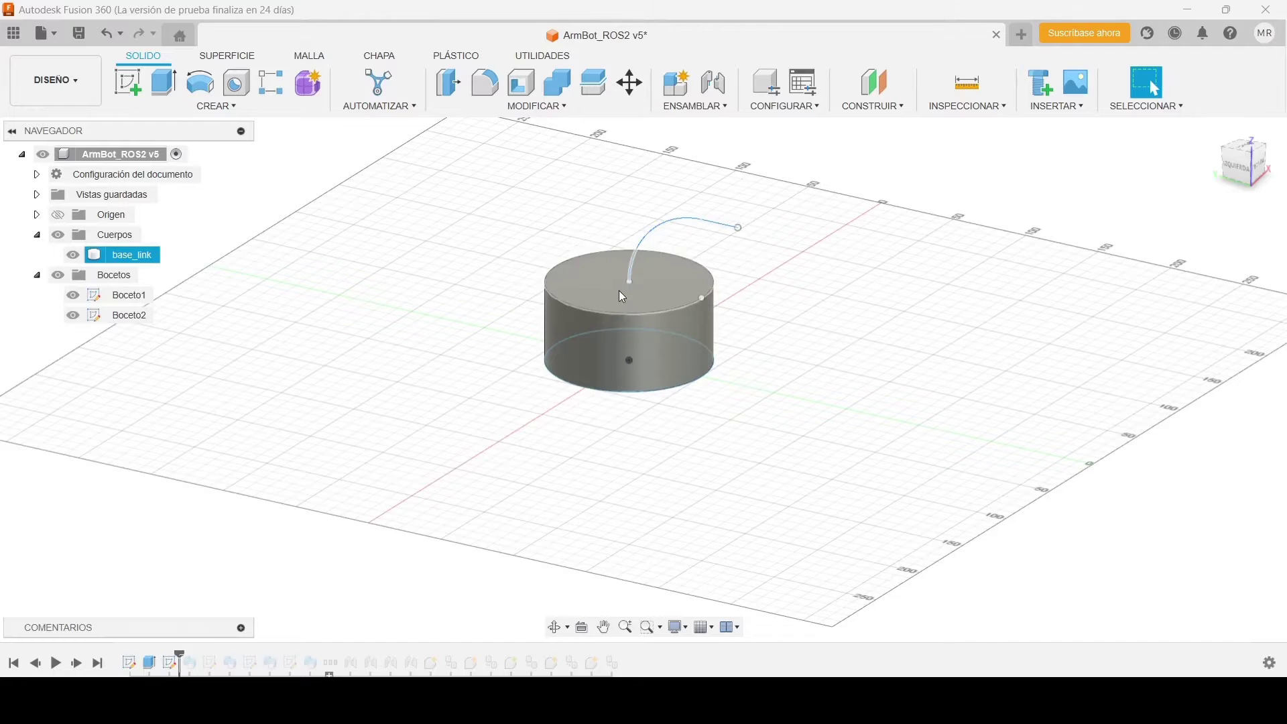
# In a new YZ-plane sketch, draw a vertical line about 50 mm up from the base's top centre and a connected horizontal line about 75 mm long
pyautogui.click(1238, 169)
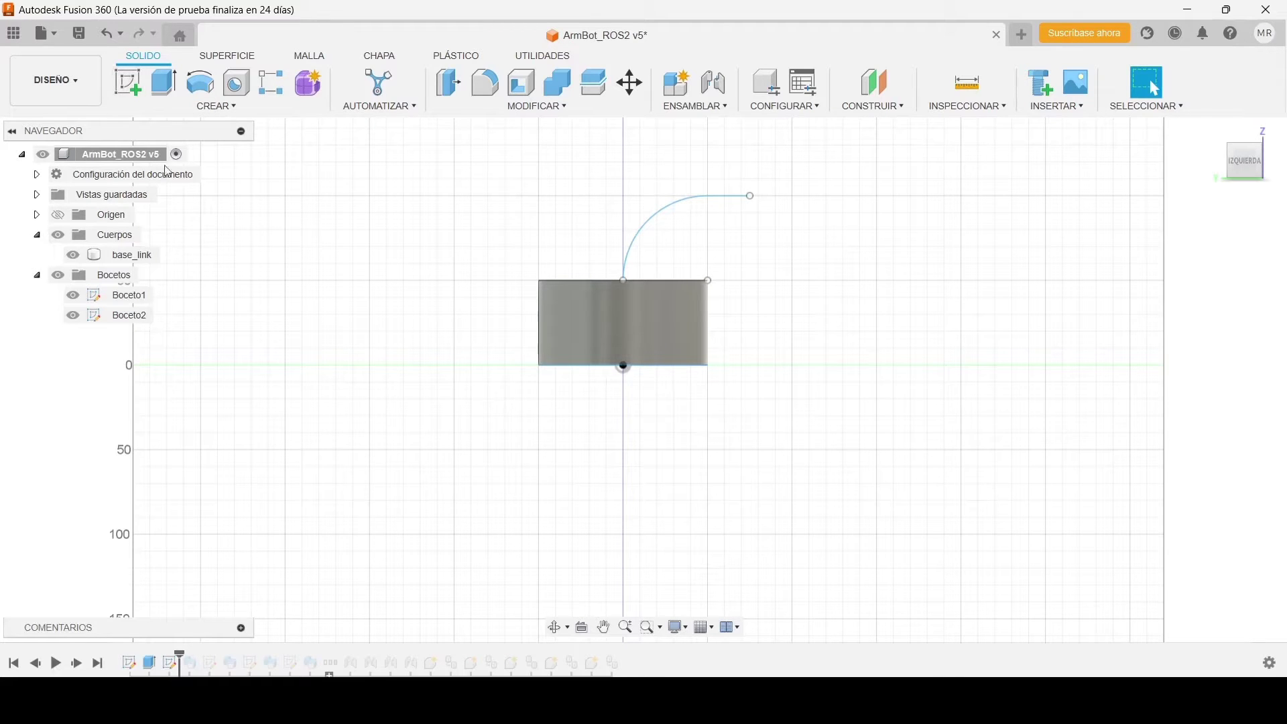
pyautogui.click(128, 82)
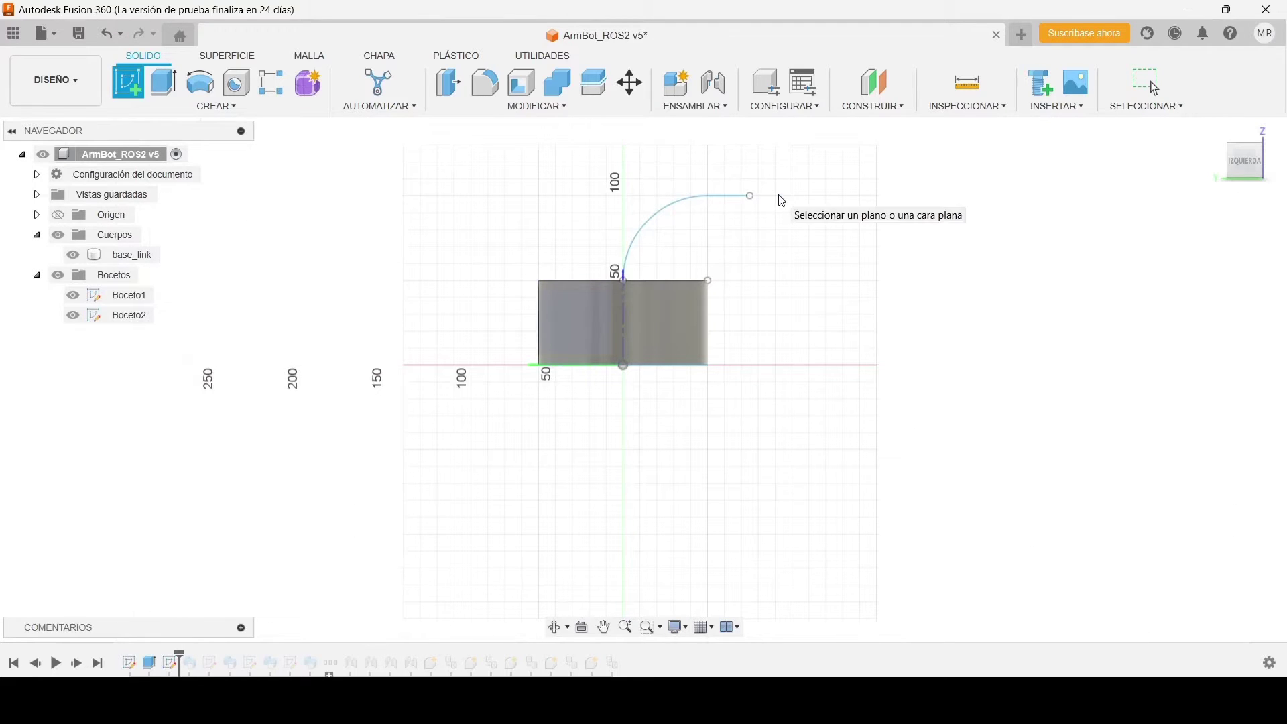
pyautogui.click(620, 279)
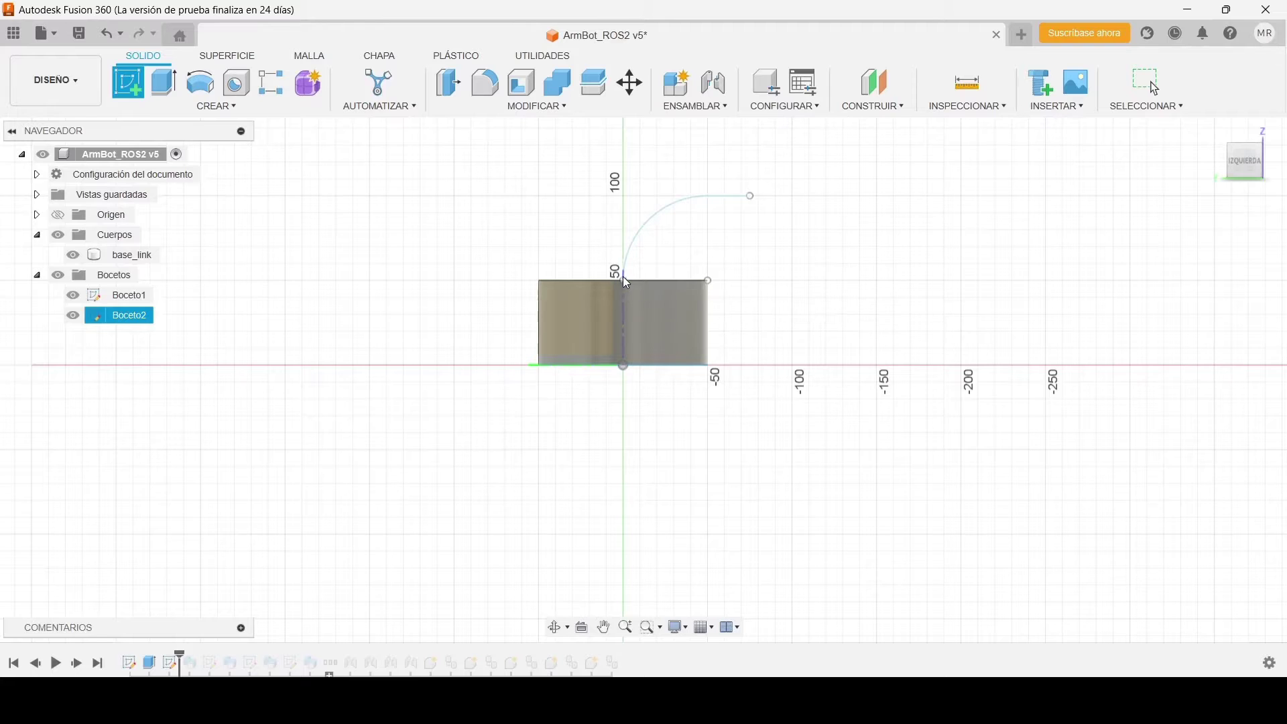
pyautogui.click(580, 309)
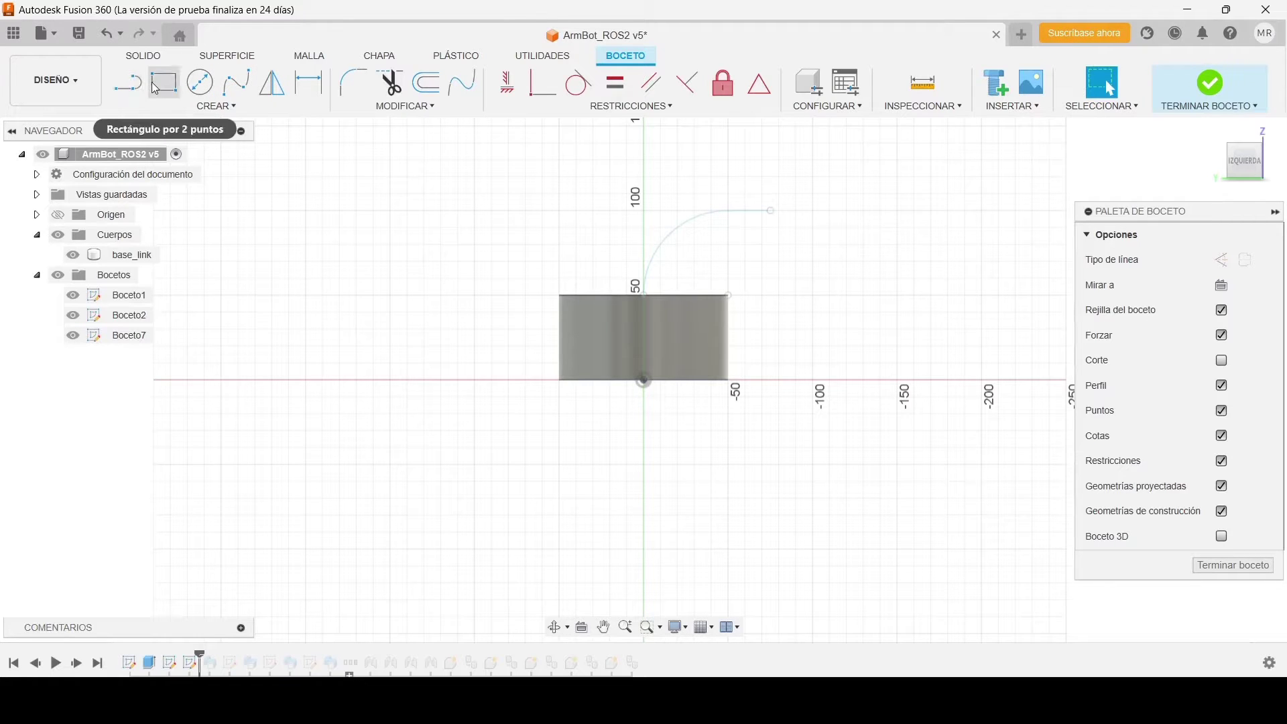
pyautogui.click(130, 87)
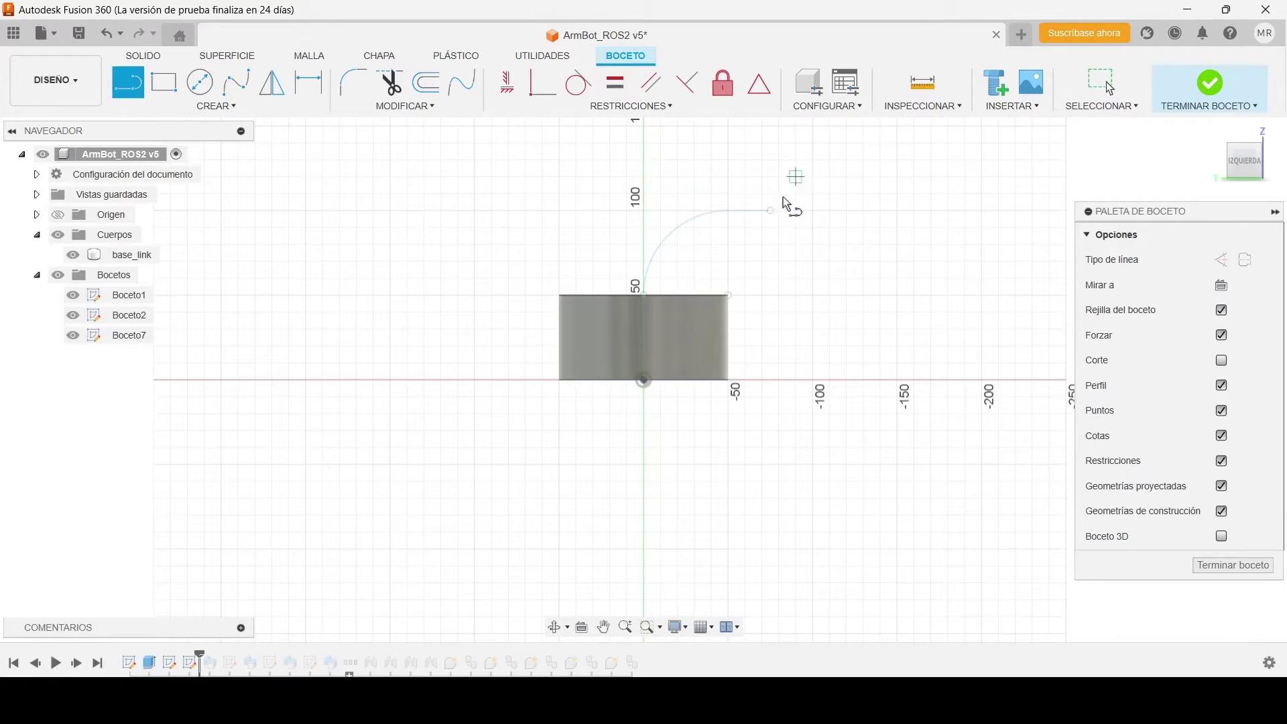
pyautogui.click(644, 296)
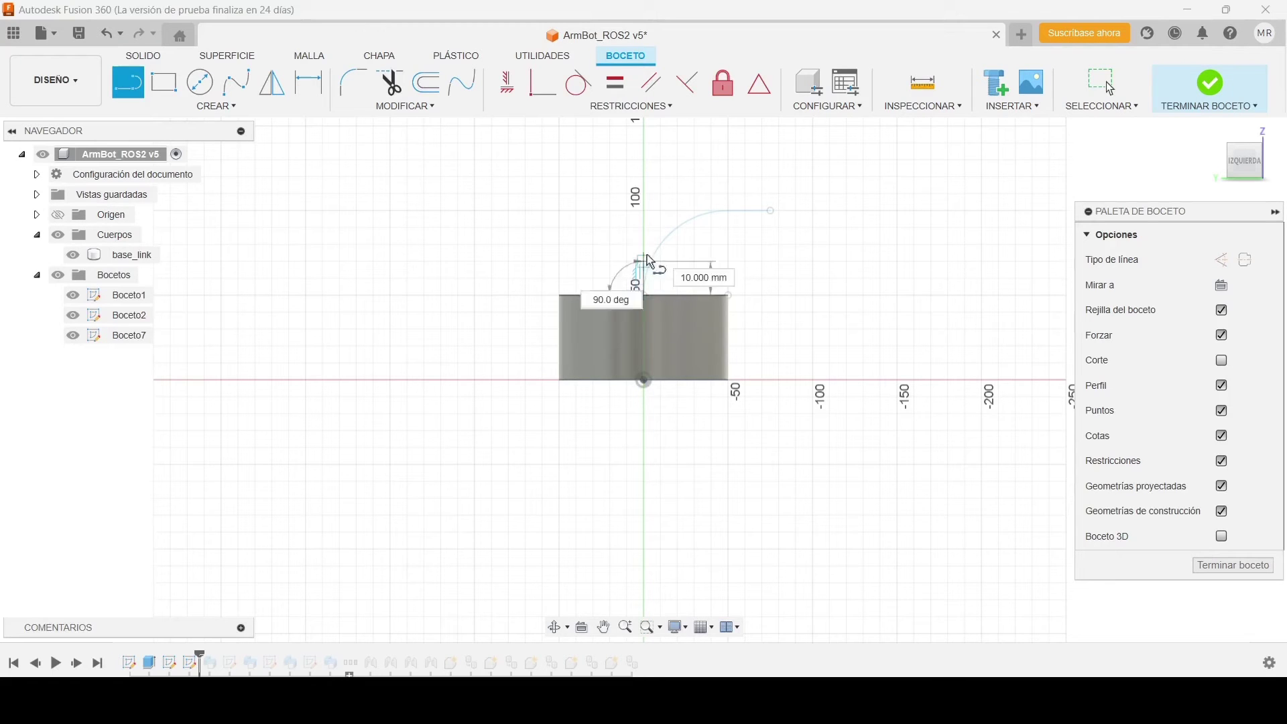
pyautogui.click(645, 212)
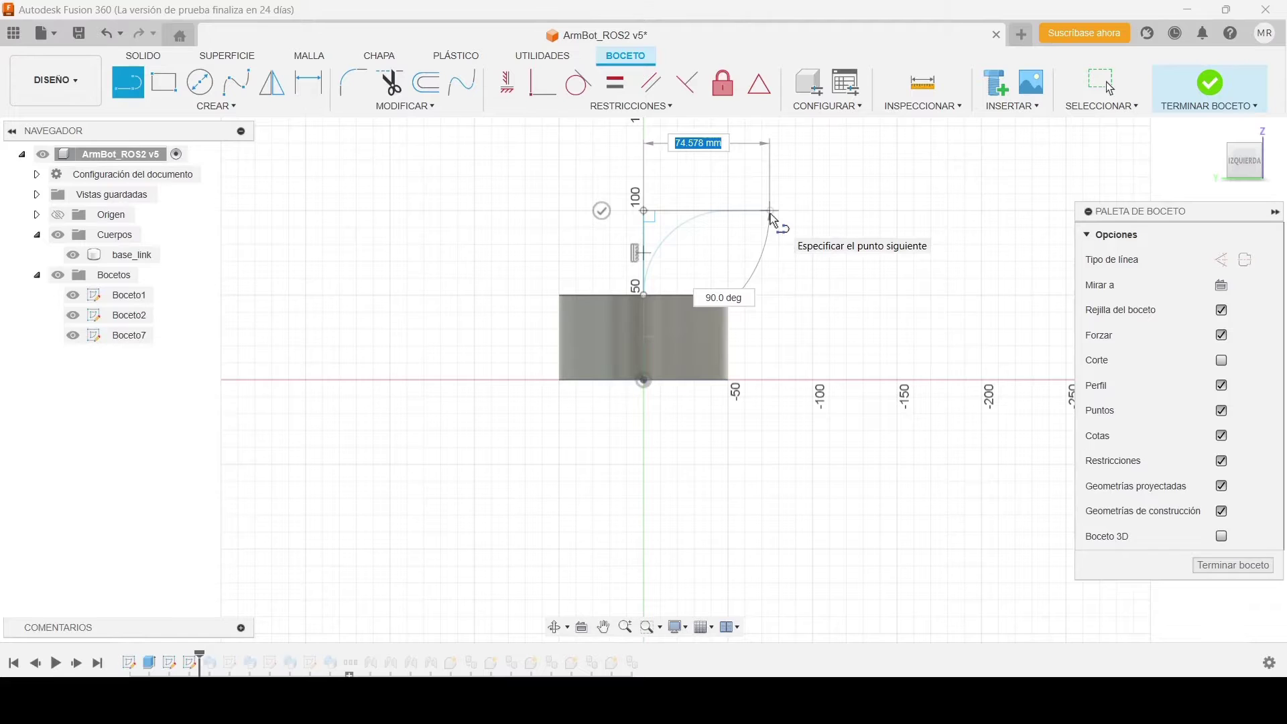
pyautogui.click(771, 211)
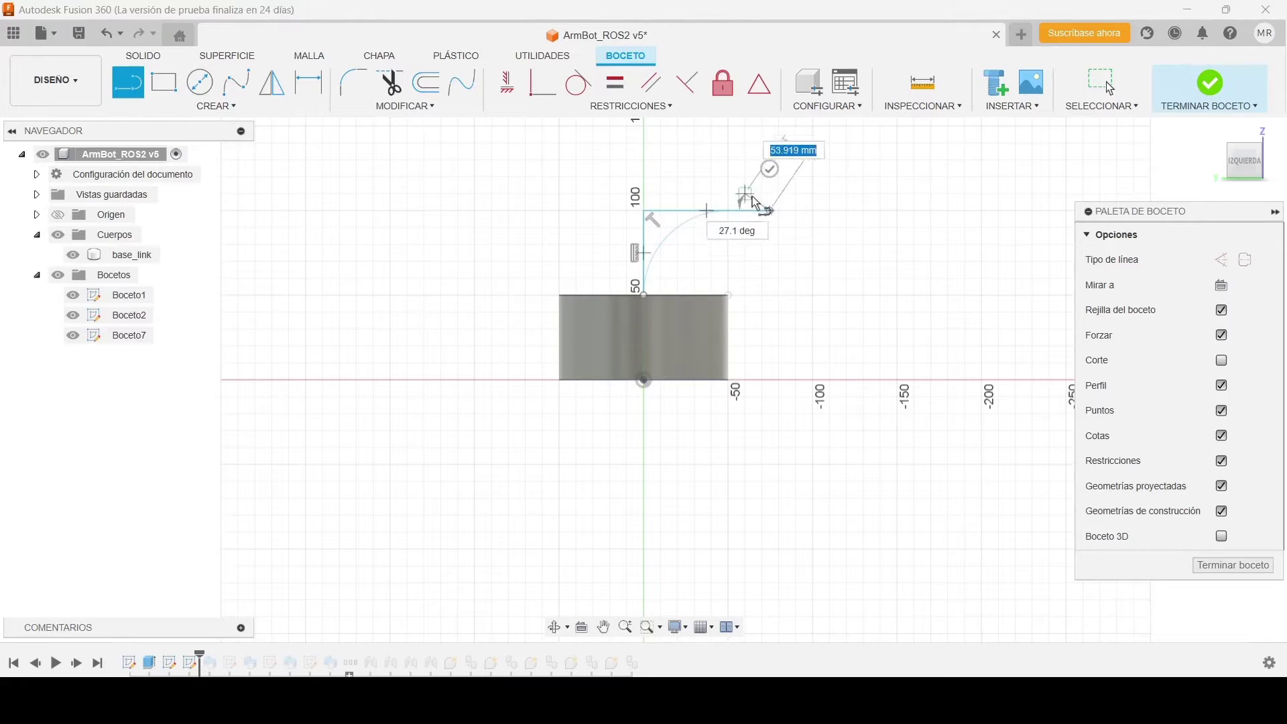
pyautogui.press('Escape')
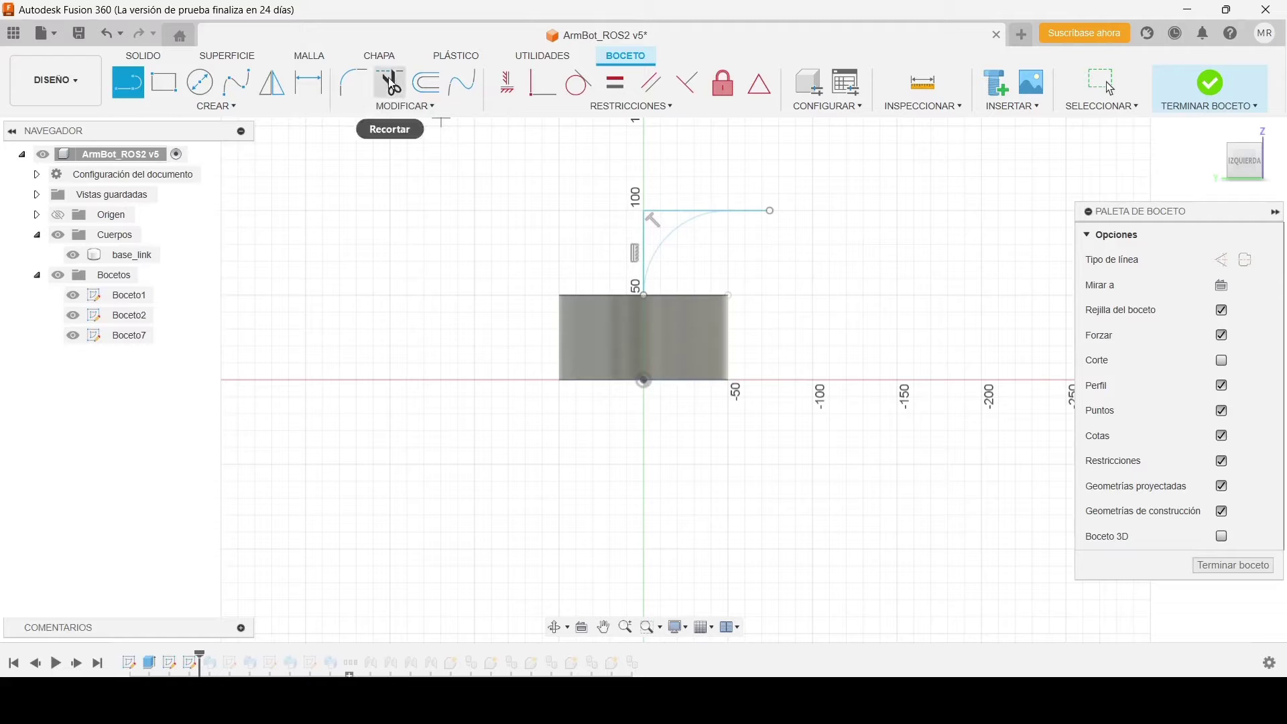
# Fillet the corner between the vertical and horizontal lines with a 50 mm radius and finish the sketch
pyautogui.click(358, 86)
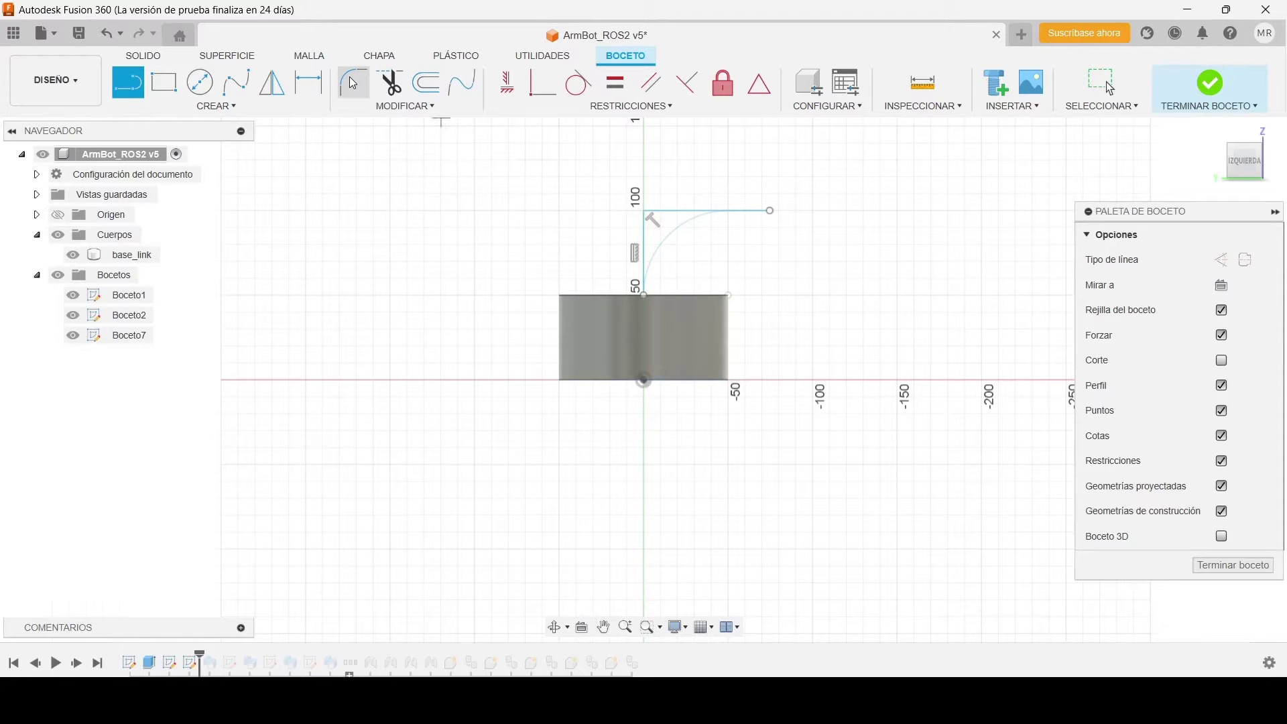
pyautogui.click(664, 212)
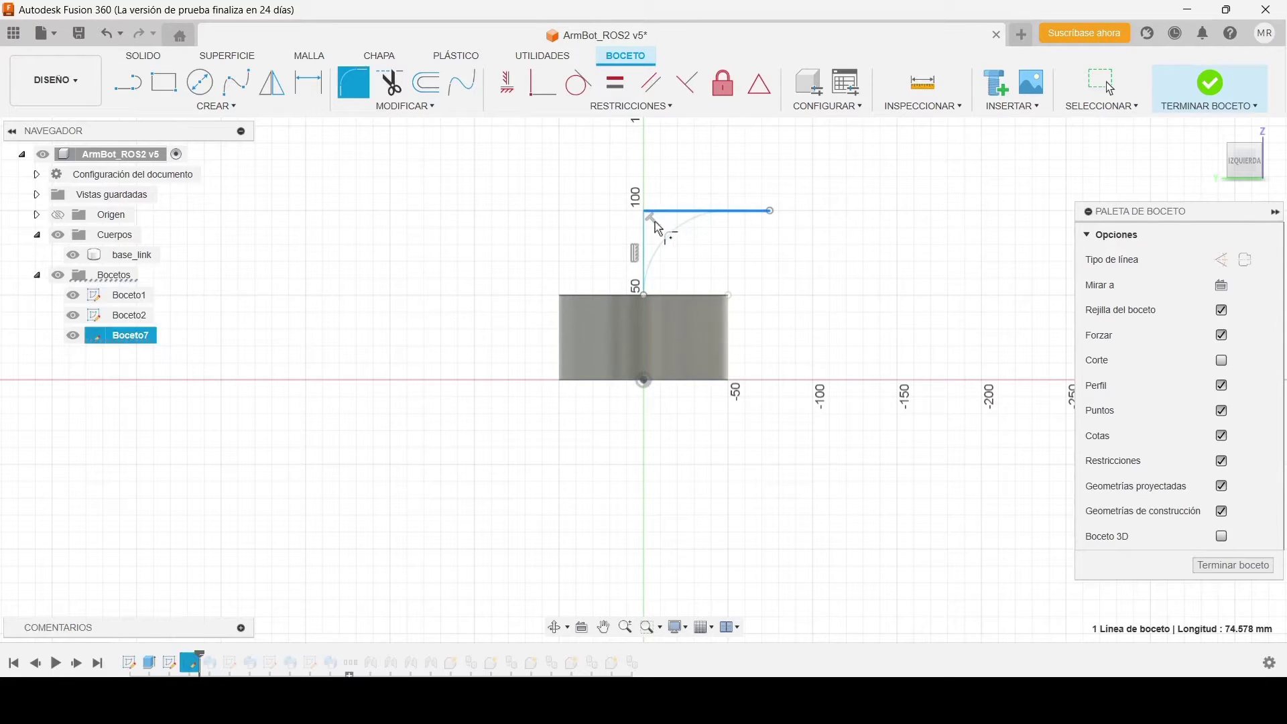
pyautogui.click(647, 239)
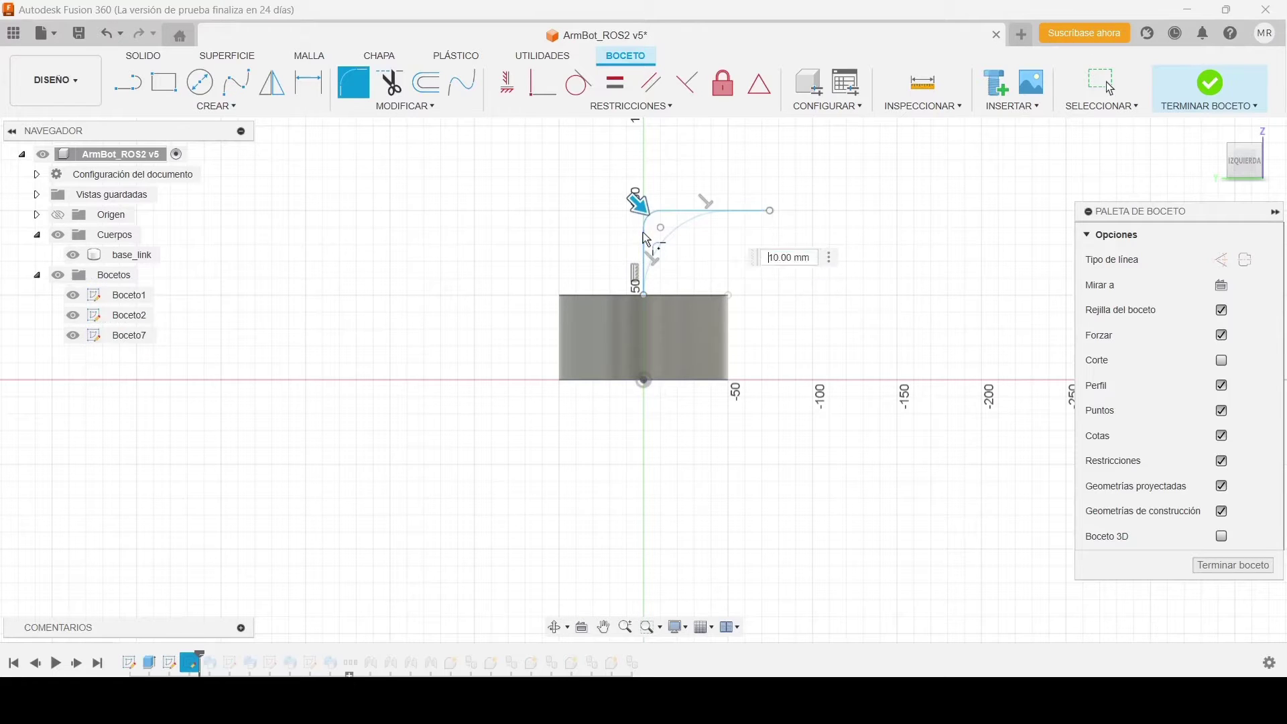
pyautogui.moveTo(642, 203); pyautogui.dragTo(661, 225)
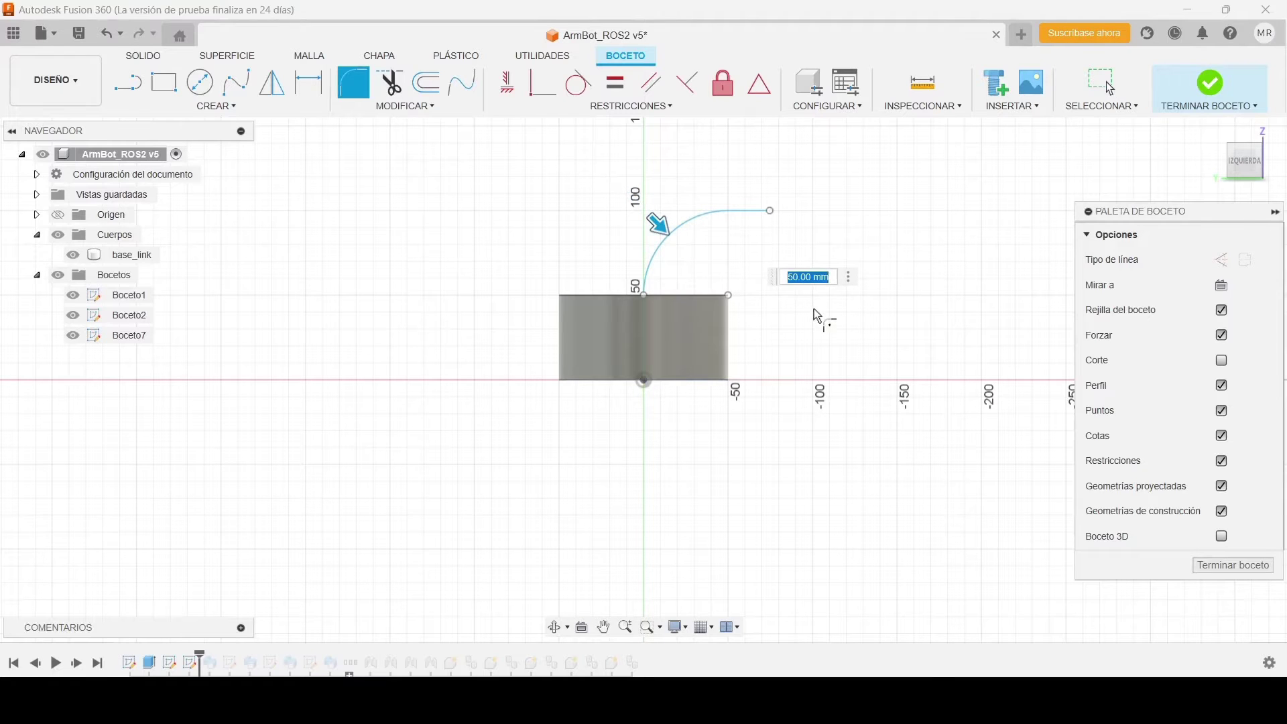
pyautogui.click(1224, 566)
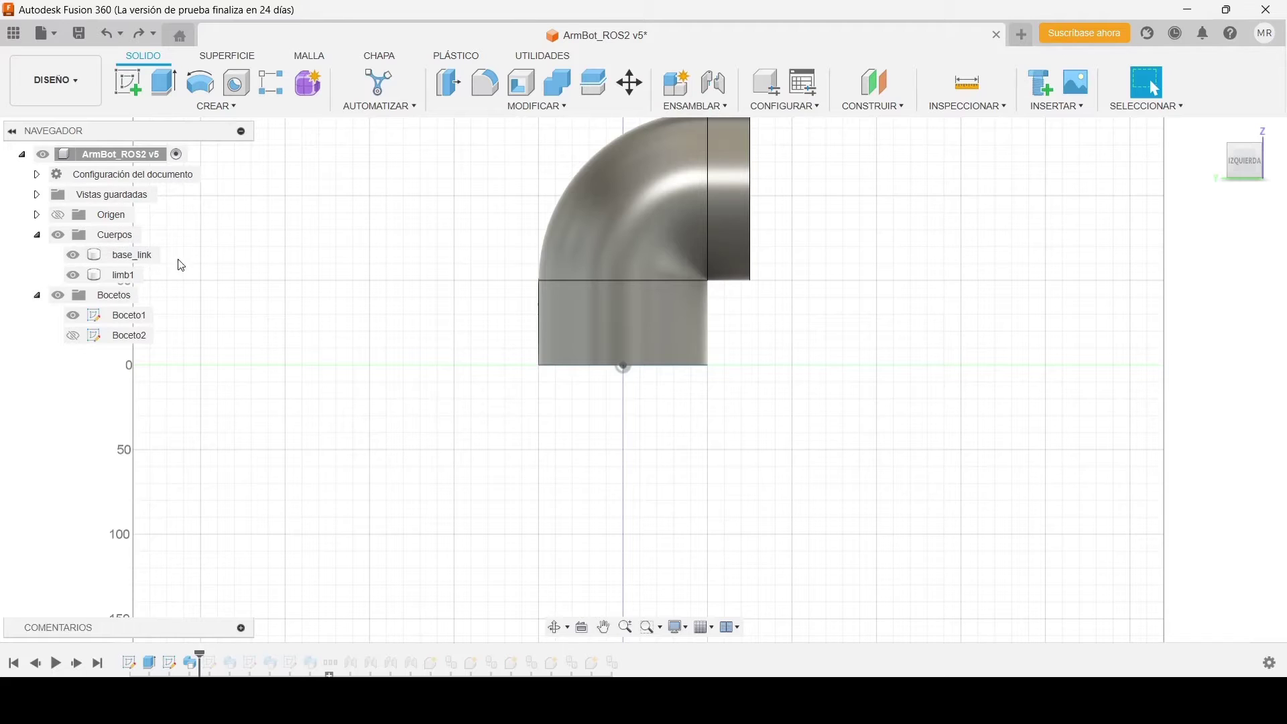
# Make Boceto2 visible and select it with the timeline rolled back to just before the limb1 sweep
pyautogui.click(73, 336)
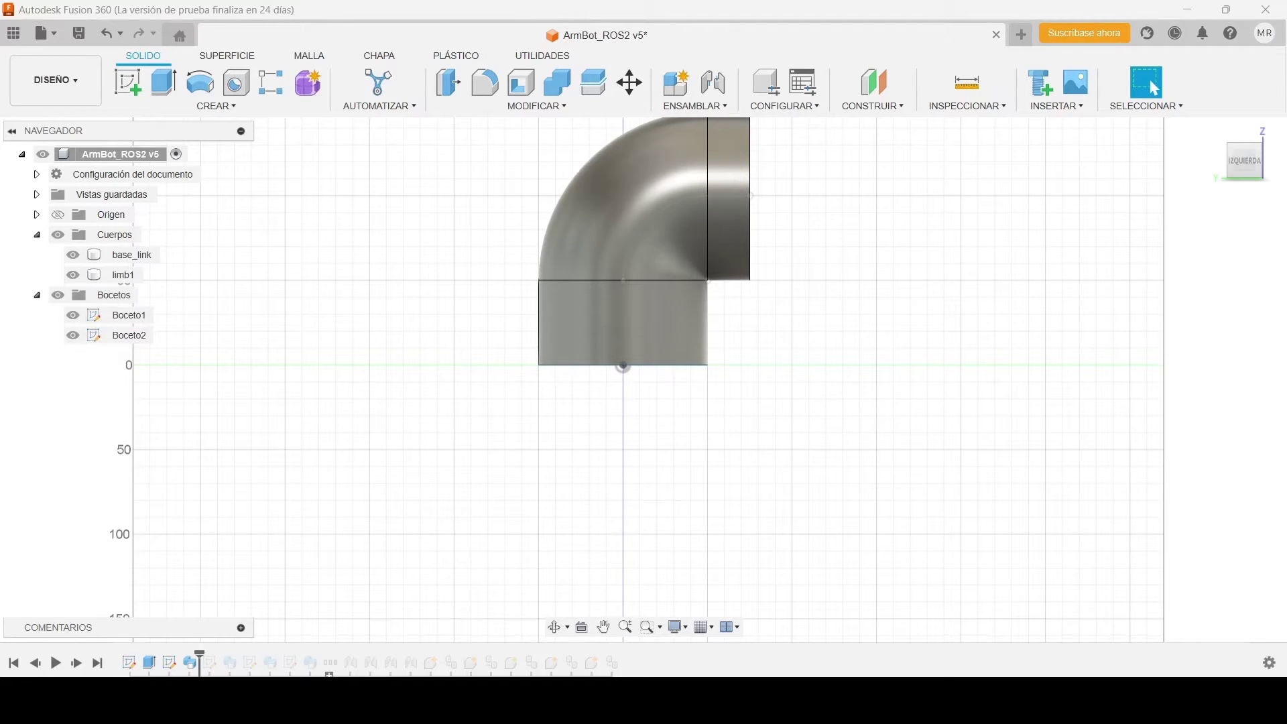
pyautogui.moveTo(181, 652); pyautogui.dragTo(180, 654)
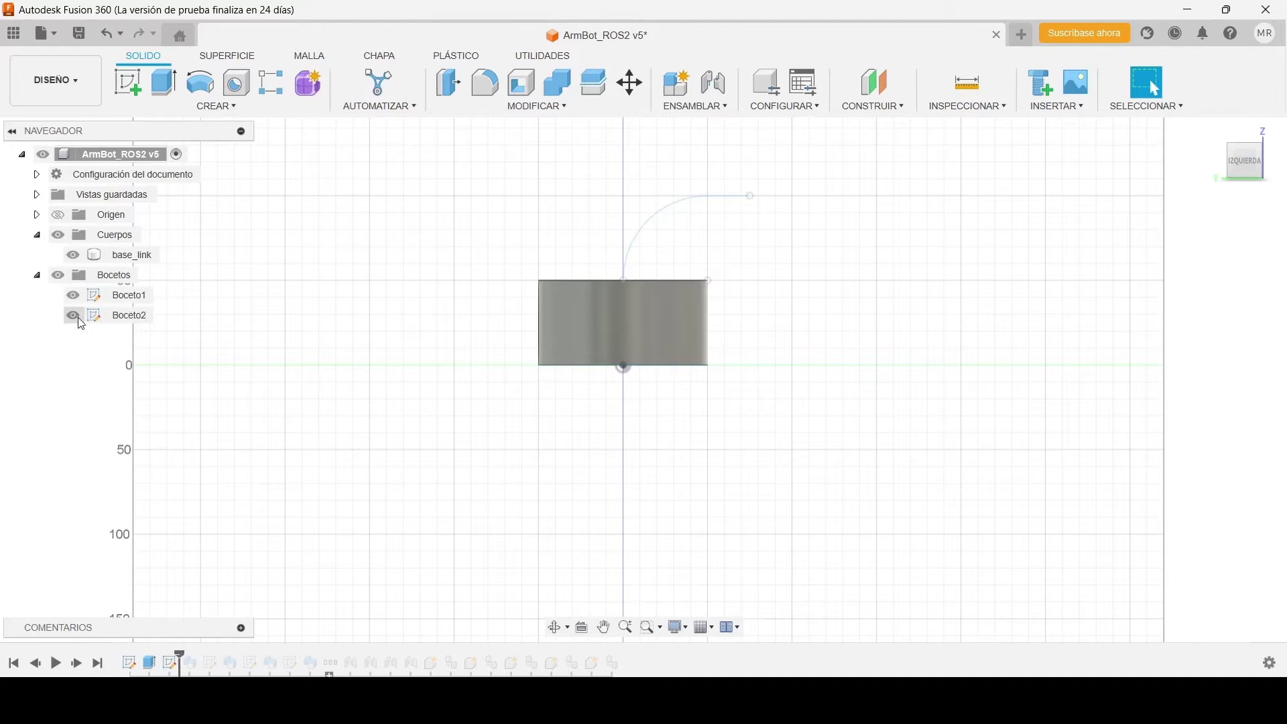
pyautogui.click(121, 315)
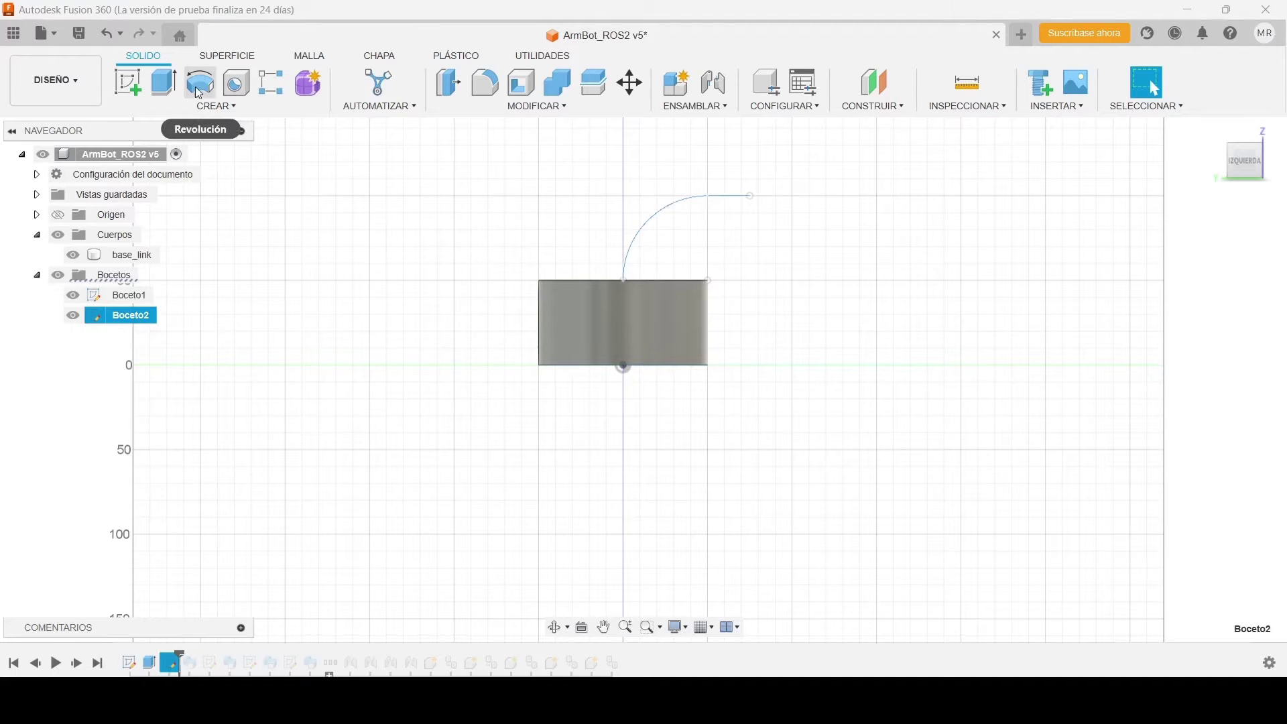
# Try to sweep the base's circular top face along the curved Boceto2 path
pyautogui.click(234, 108)
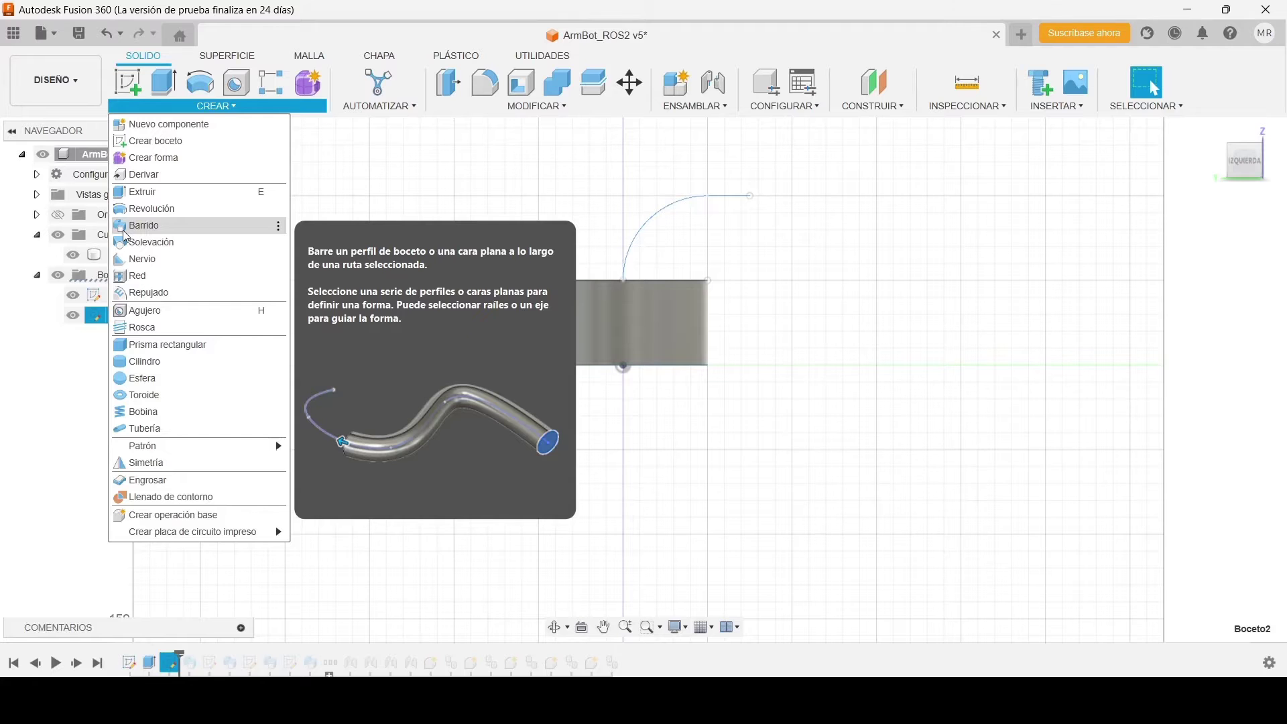
pyautogui.click(129, 228)
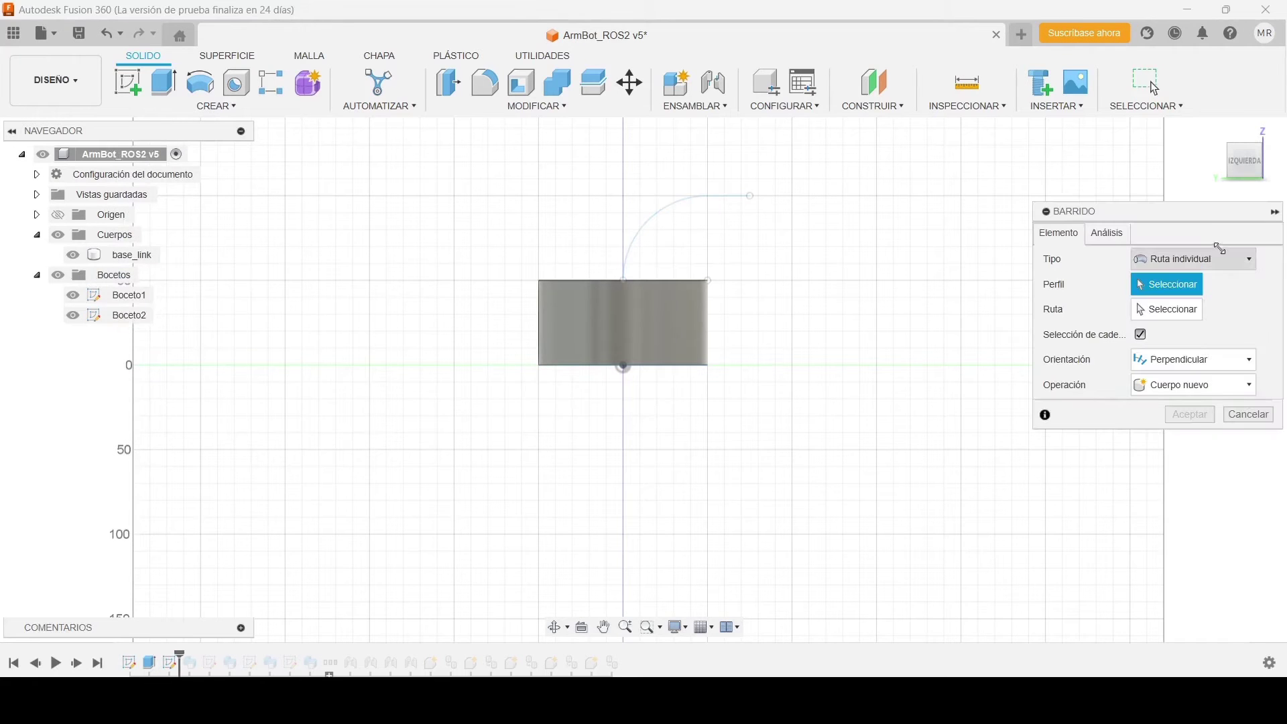
pyautogui.keyDown('shift'); pyautogui.moveTo(672, 326); pyautogui.dragTo(646, 295, button='middle'); pyautogui.keyUp('shift')
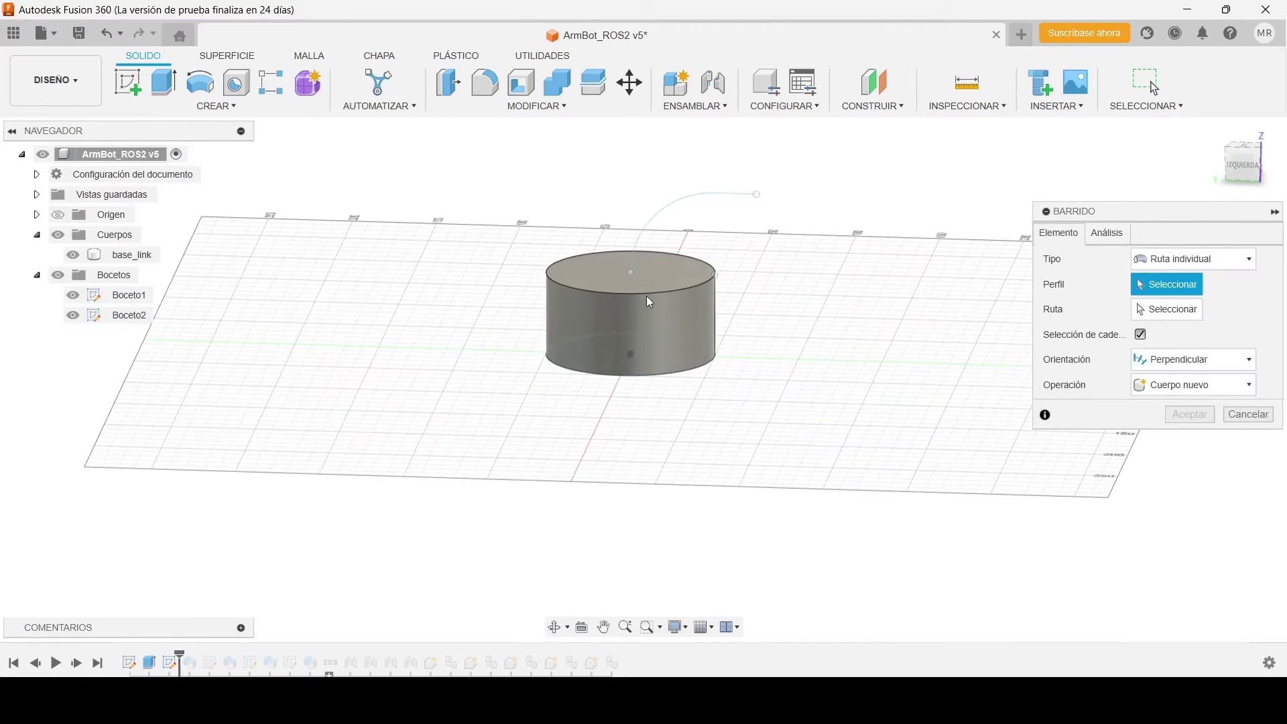
pyautogui.click(601, 273)
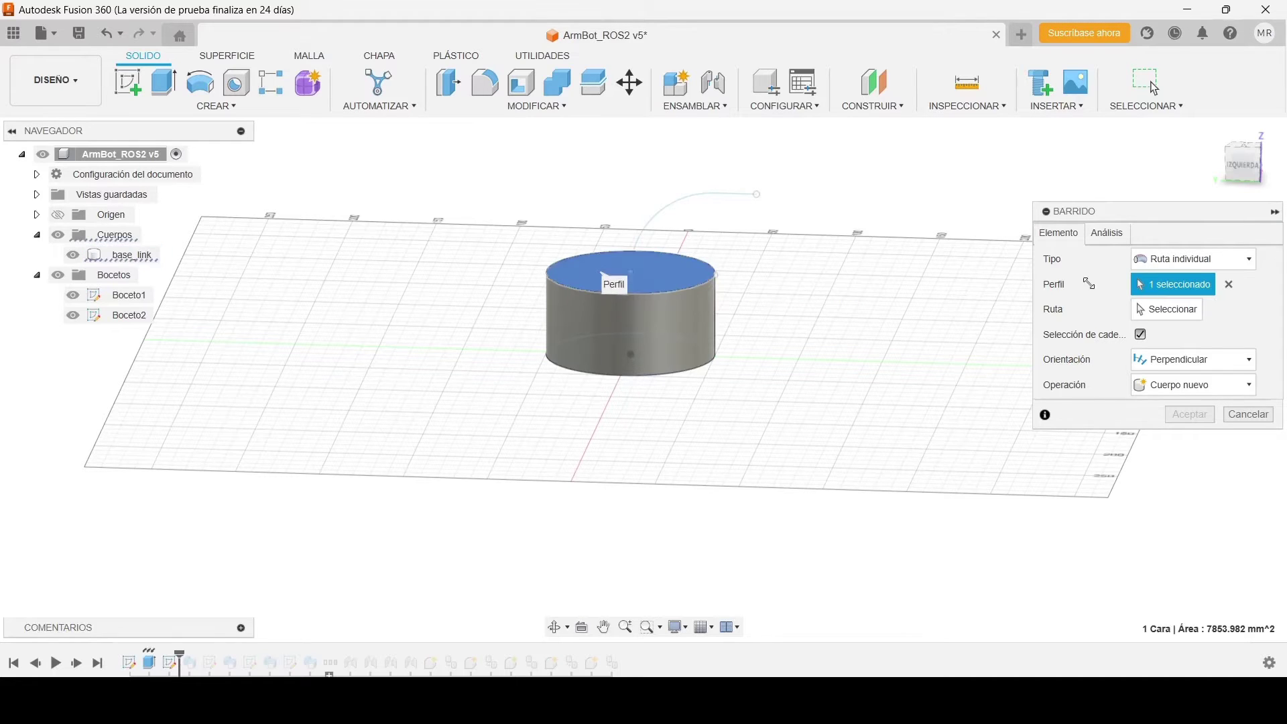
pyautogui.click(1164, 315)
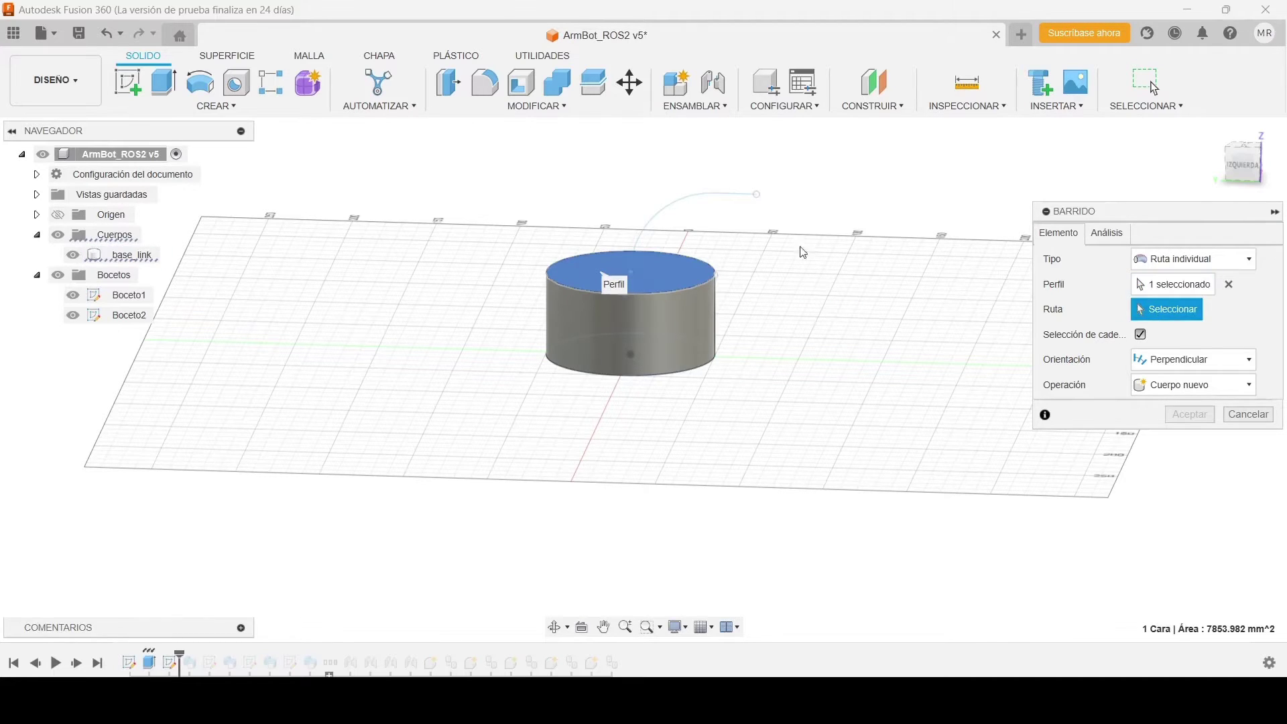
pyautogui.click(668, 218)
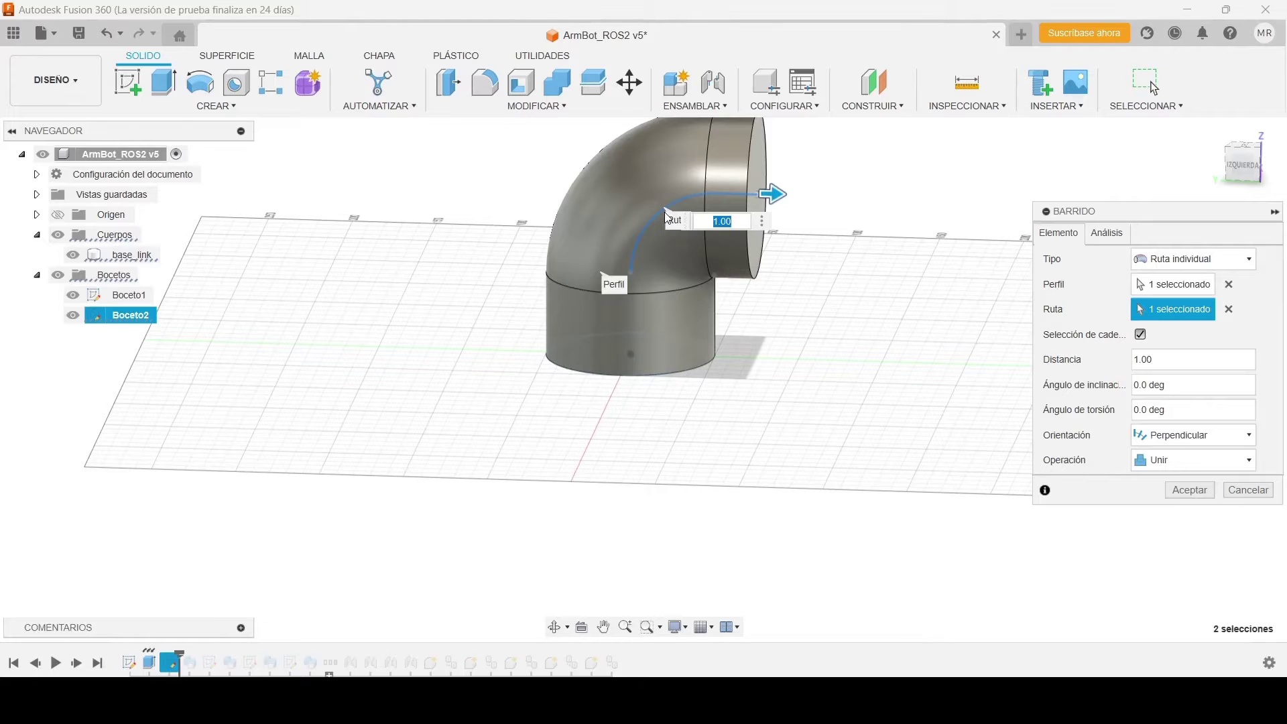
pyautogui.press('Escape')
# Roll the timeline forward past the limb1 sweep, make Boceto4 visible, and continue to just after the limb2 sweep
pyautogui.moveTo(195, 654); pyautogui.dragTo(199, 656)
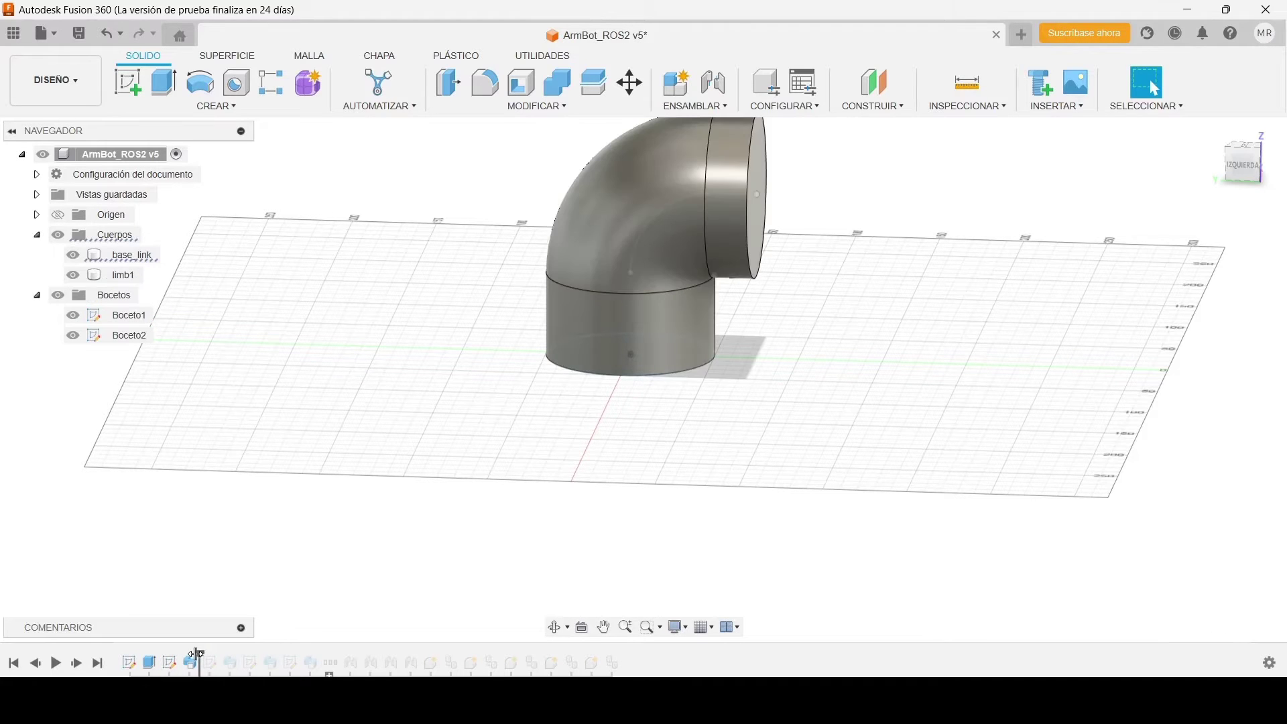
pyautogui.scroll(-2, 824, 362)
pyautogui.moveTo(711, 346)
pyautogui.keyDown('shift'); pyautogui.mouseDown(button='middle')
pyautogui.moveTo(701, 382)
pyautogui.moveTo(702, 316)
pyautogui.moveTo(665, 429)
pyautogui.mouseUp(button='middle'); pyautogui.keyUp('shift')
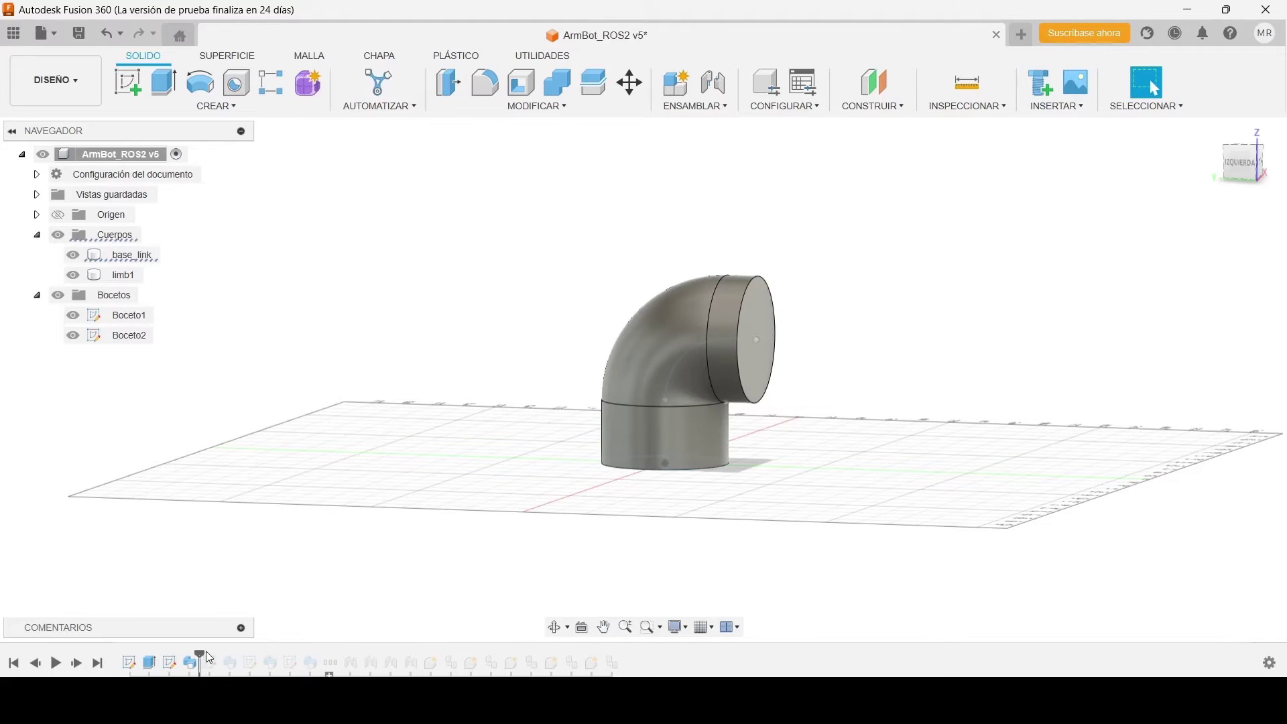
pyautogui.moveTo(201, 656); pyautogui.dragTo(222, 659)
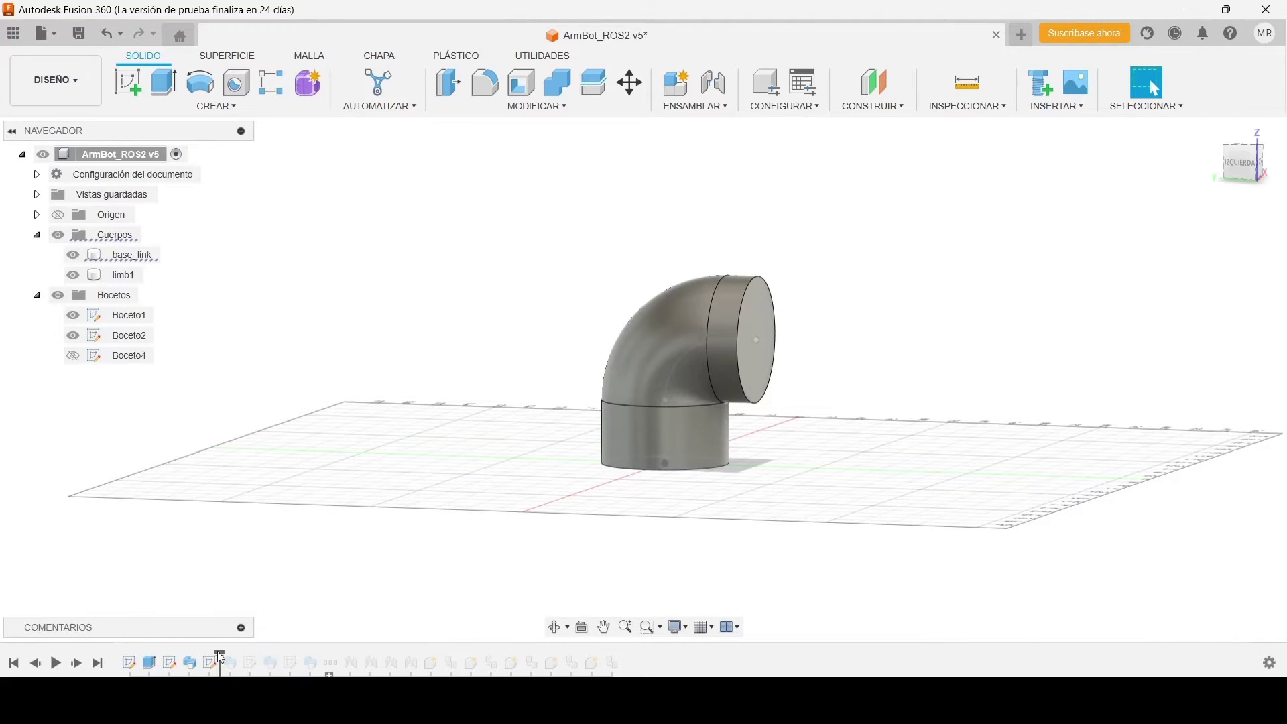
pyautogui.click(73, 356)
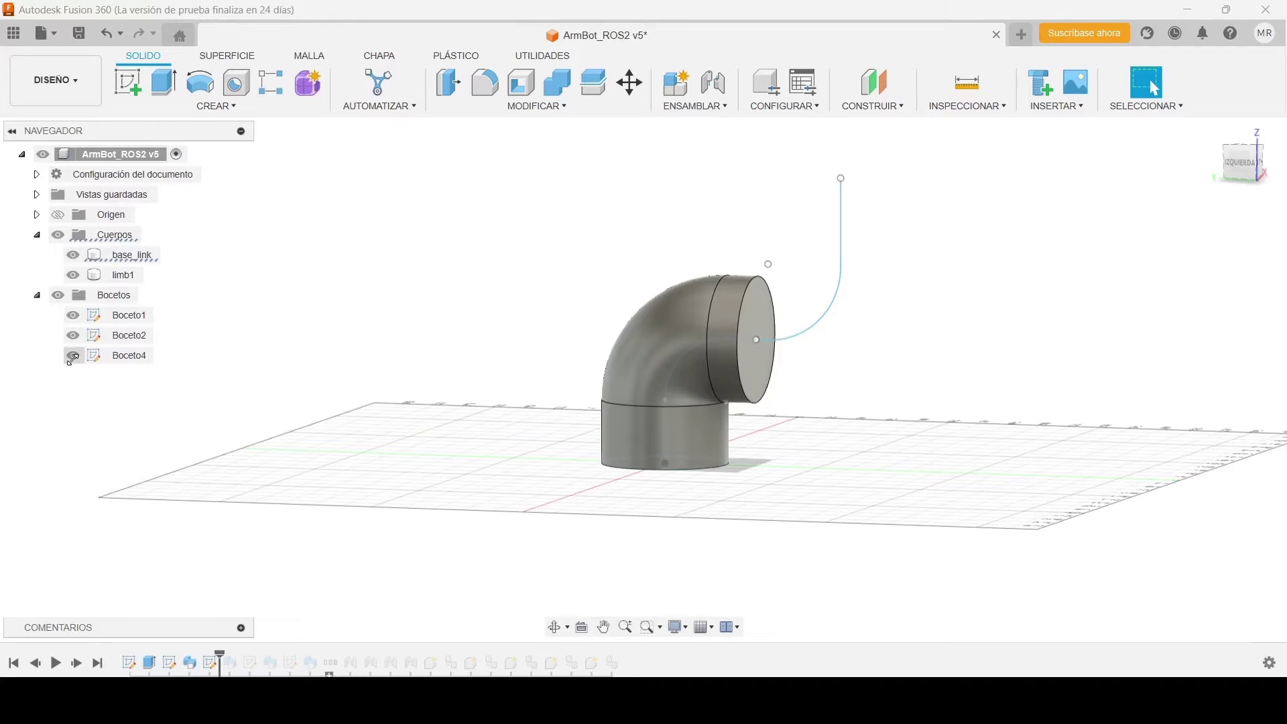
pyautogui.moveTo(220, 655); pyautogui.dragTo(237, 660)
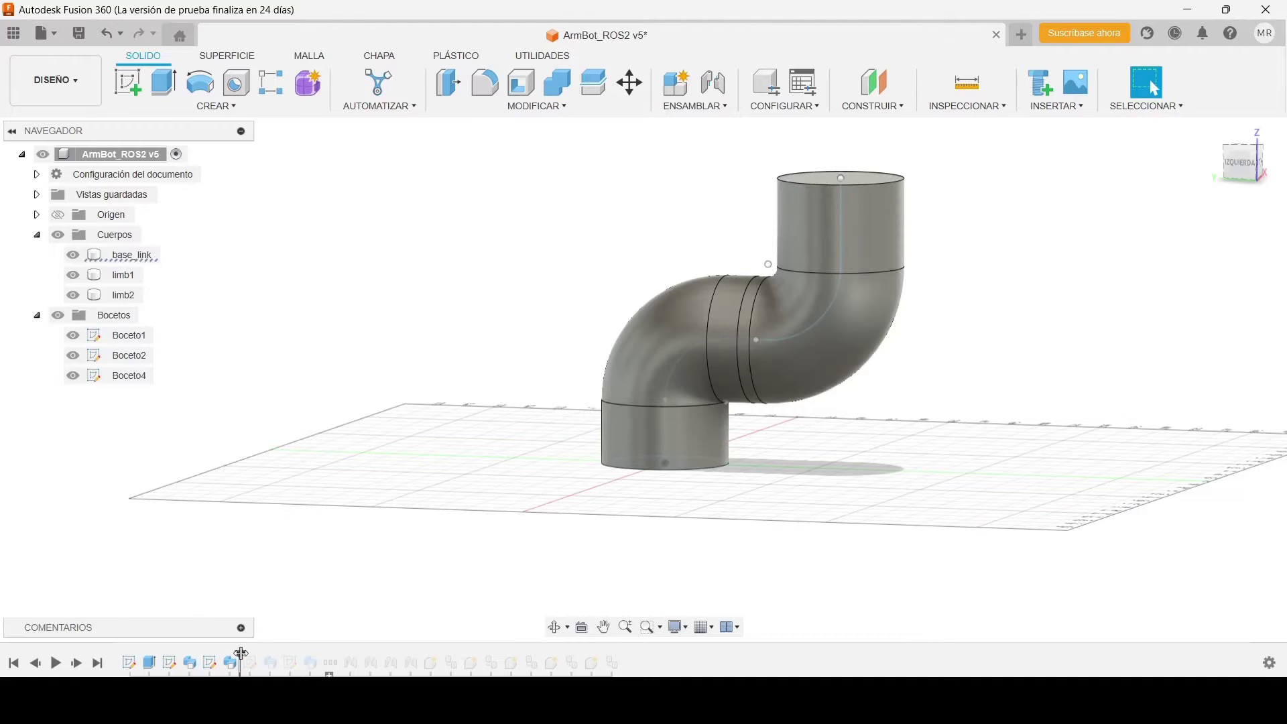
# Advance the timeline past Boceto5, make that sketch visible, and continue to just after the limb4 sweep
pyautogui.moveTo(241, 654); pyautogui.dragTo(260, 655)
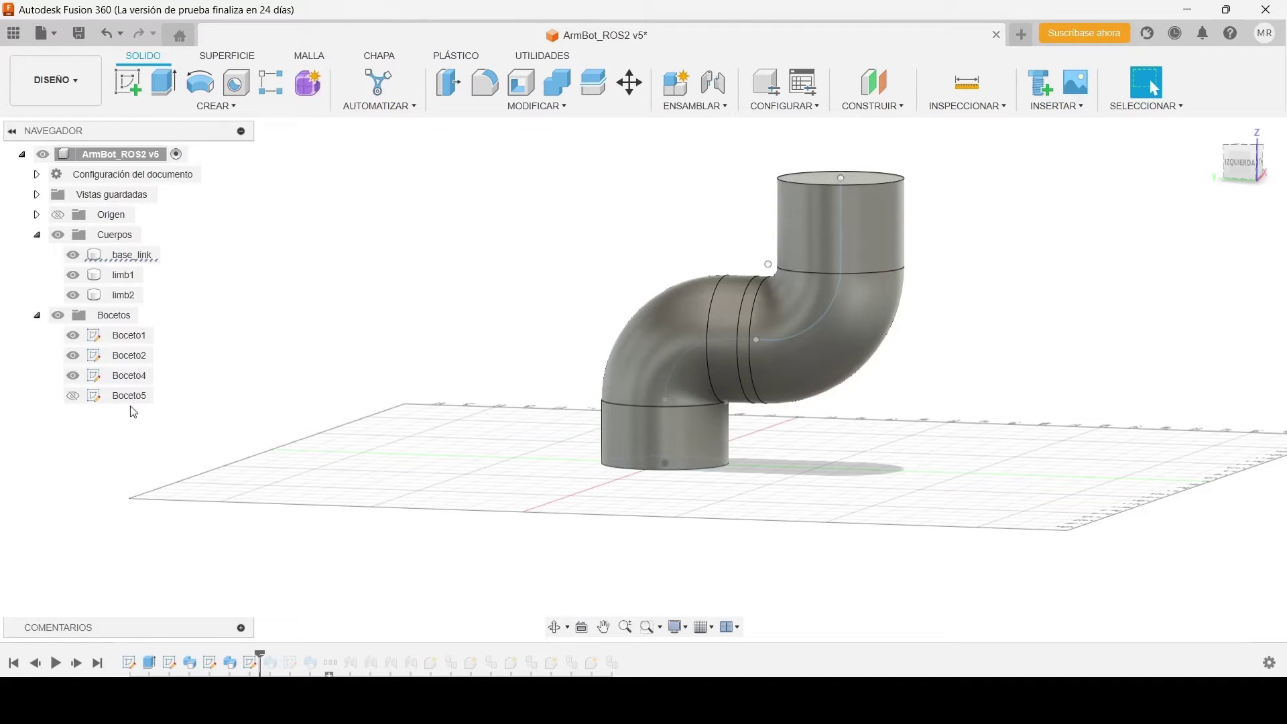
pyautogui.click(73, 395)
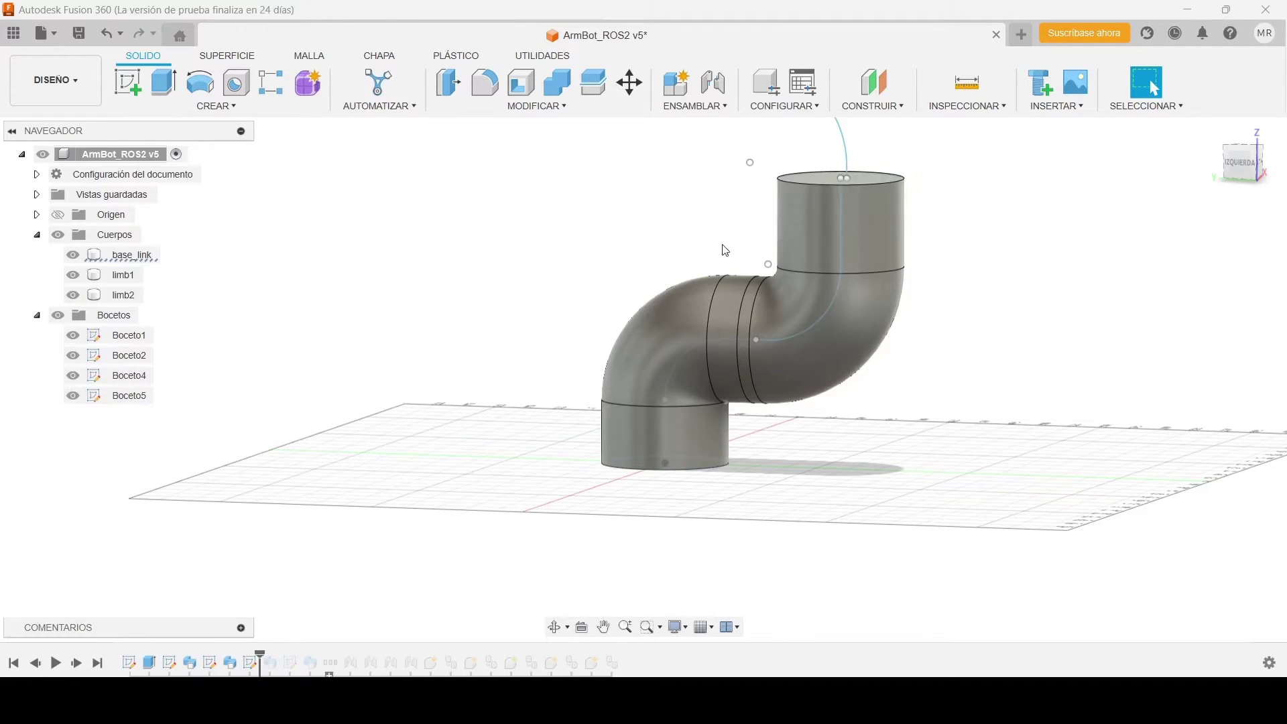
pyautogui.moveTo(726, 250)
pyautogui.mouseDown(button='middle')
pyautogui.moveTo(696, 259)
pyautogui.moveTo(678, 402)
pyautogui.mouseUp(button='middle')
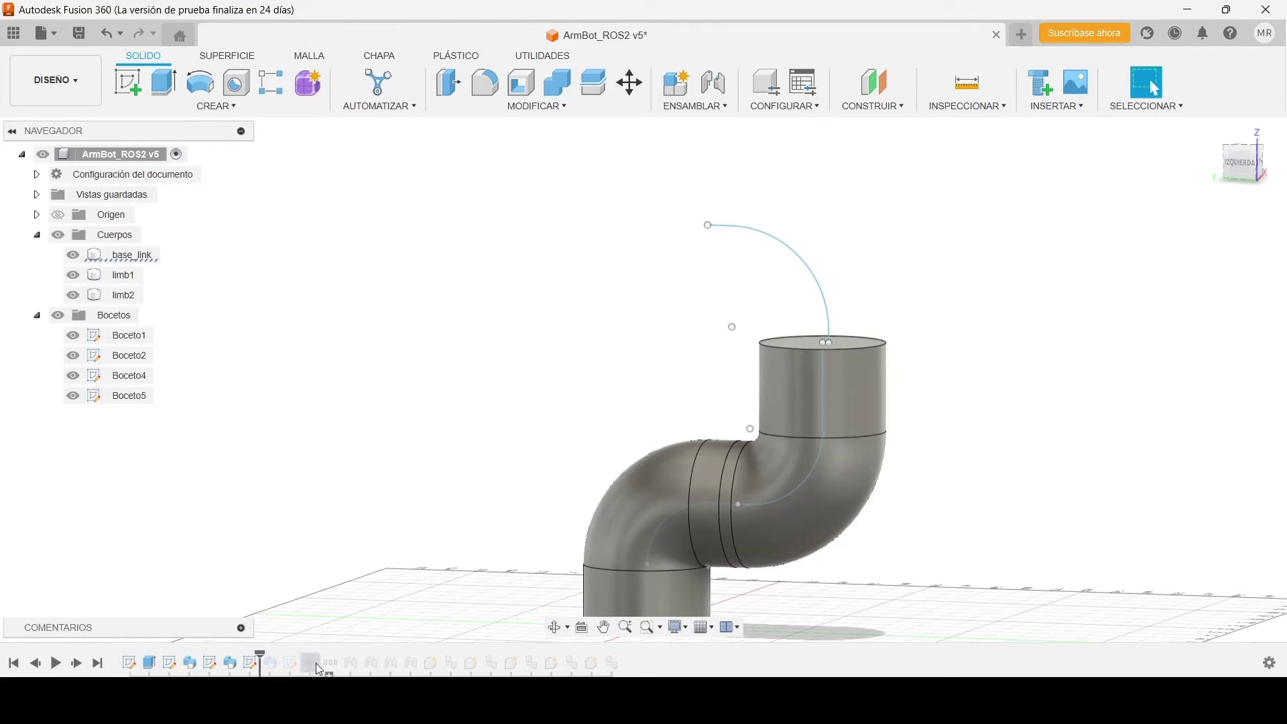
pyautogui.moveTo(261, 653); pyautogui.dragTo(320, 653)
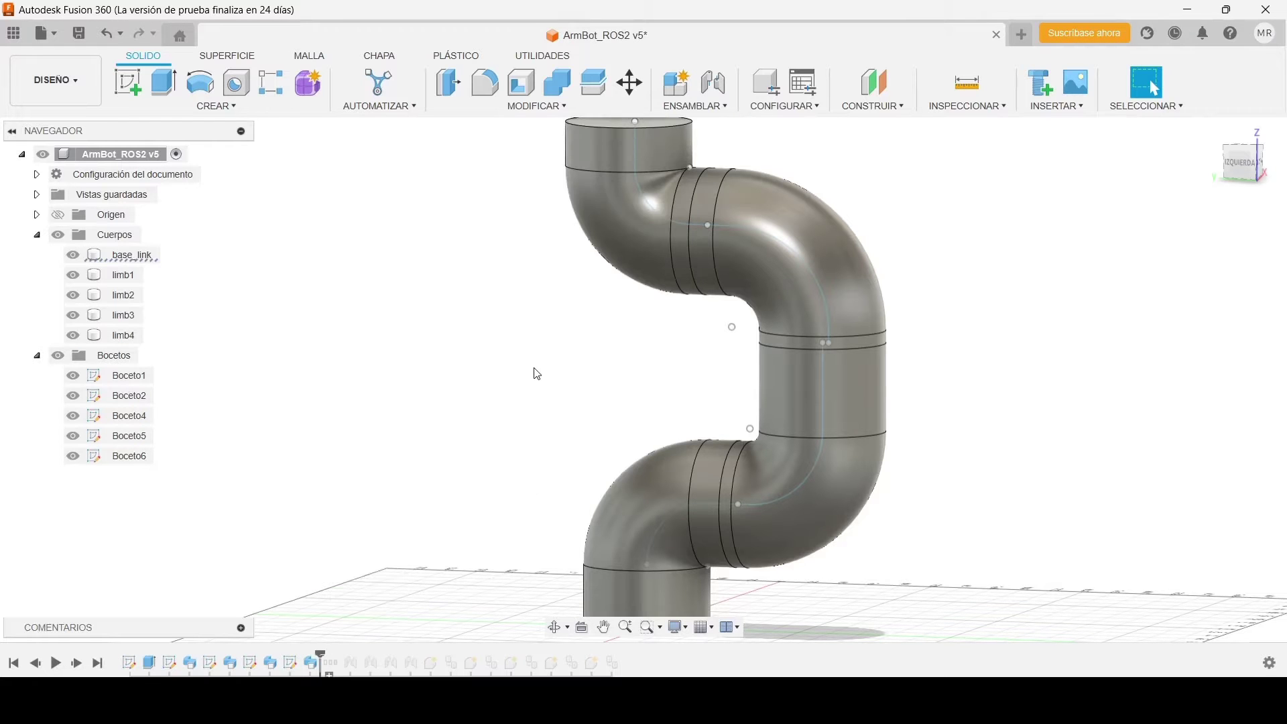
pyautogui.moveTo(534, 371)
pyautogui.keyDown('shift'); pyautogui.mouseDown(button='middle')
pyautogui.moveTo(529, 440)
pyautogui.moveTo(536, 374)
pyautogui.mouseUp(button='middle'); pyautogui.keyUp('shift')
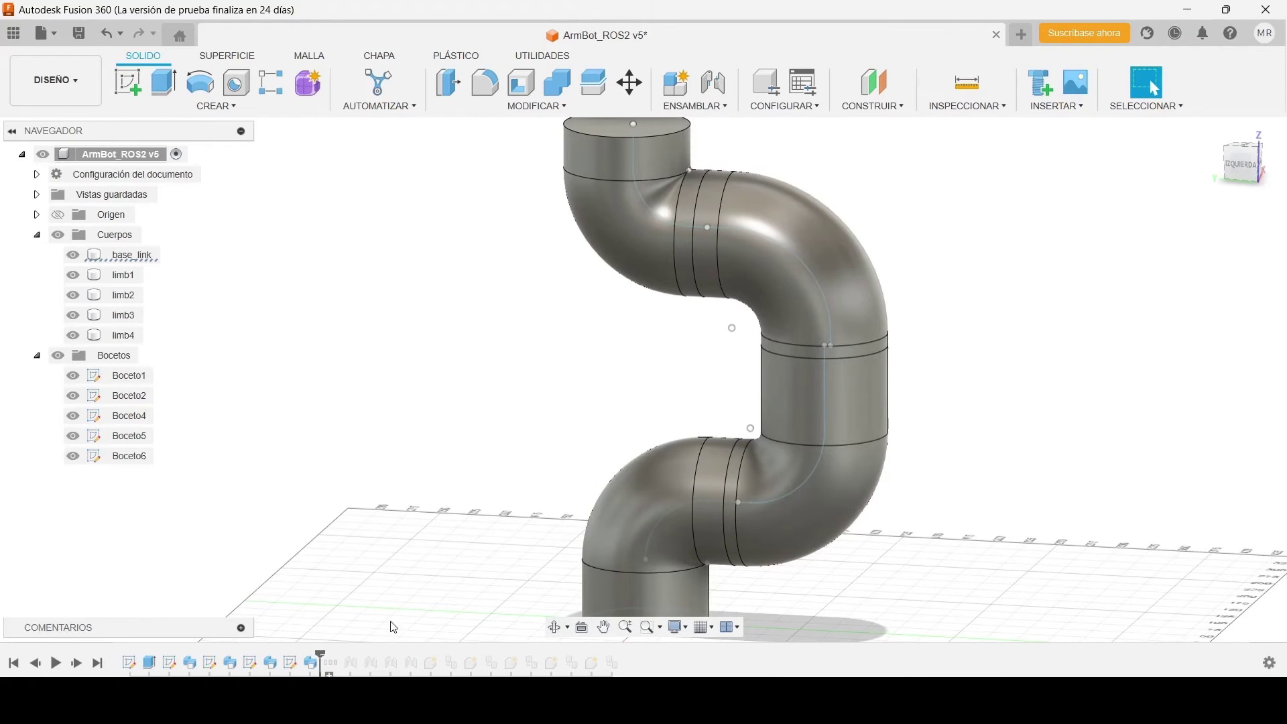
pyautogui.scroll(1, 476, 556)
pyautogui.scroll(-3, 484, 559)
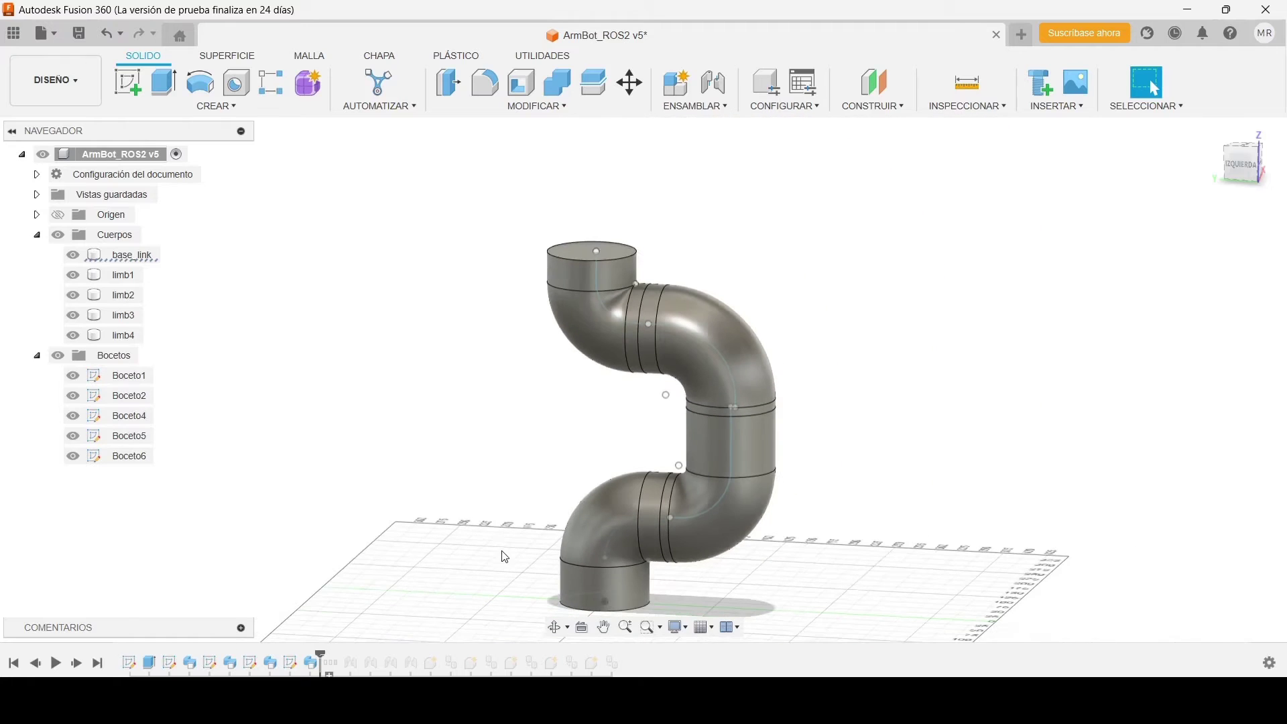
pyautogui.click(39, 358)
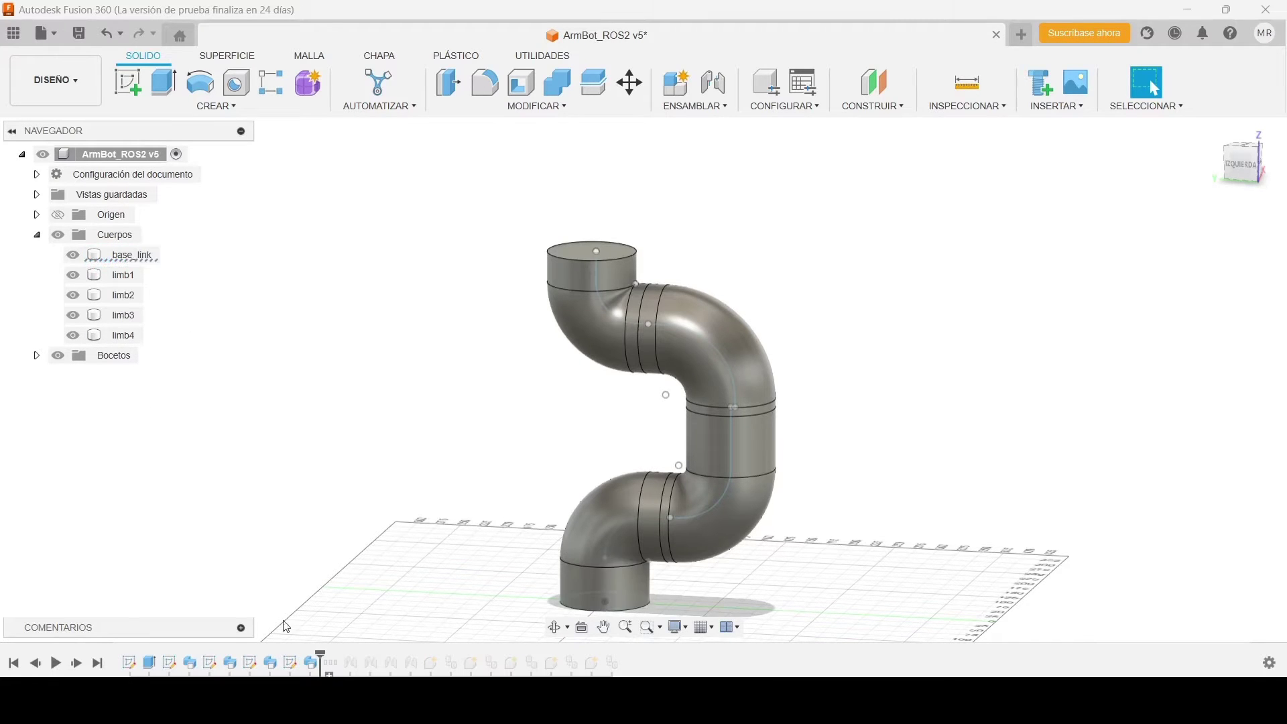
# With the timeline rolled back before the limb4 sweep, try to sweep limb3's free end face along the Boceto6 path
pyautogui.moveTo(322, 653); pyautogui.dragTo(300, 655)
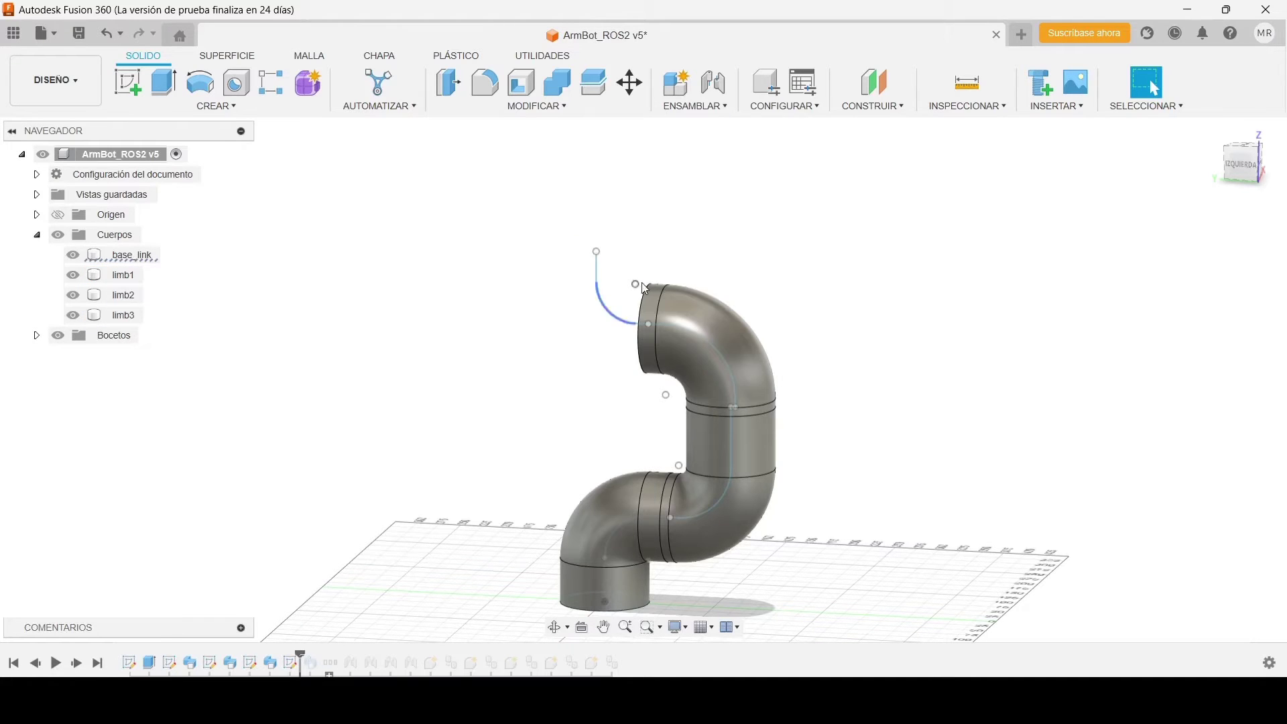
pyautogui.click(1242, 163)
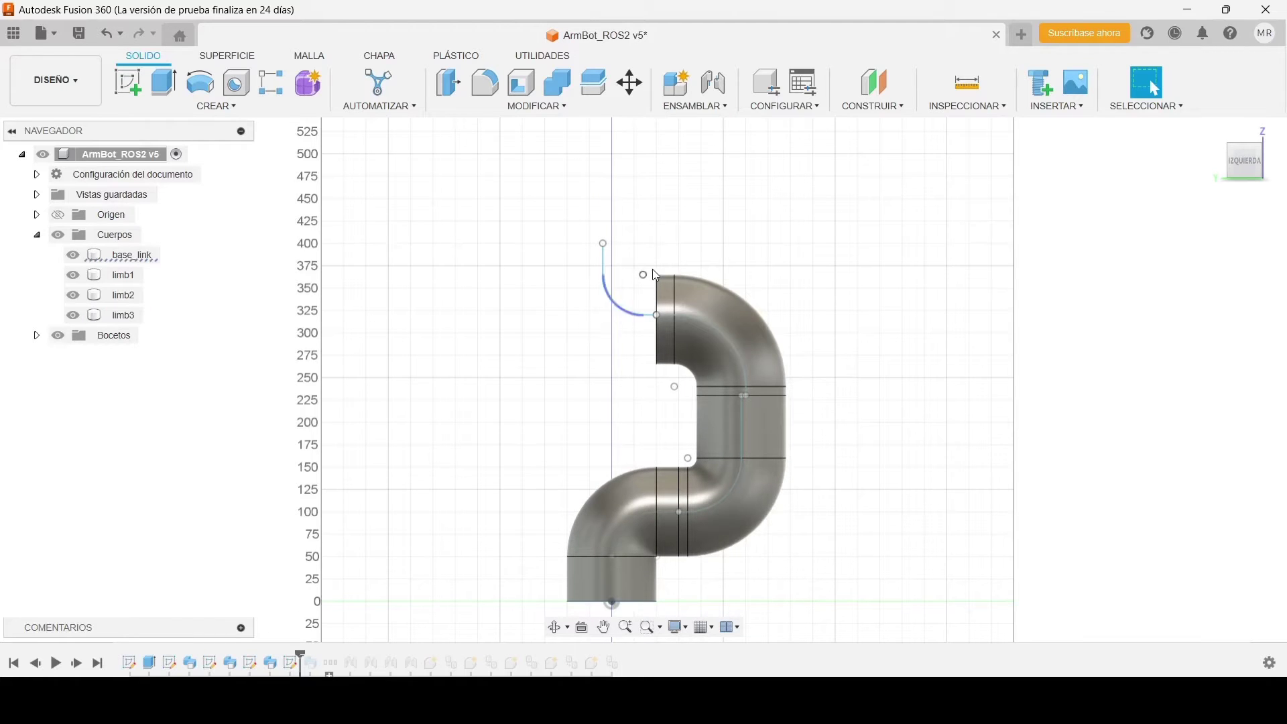
pyautogui.click(225, 108)
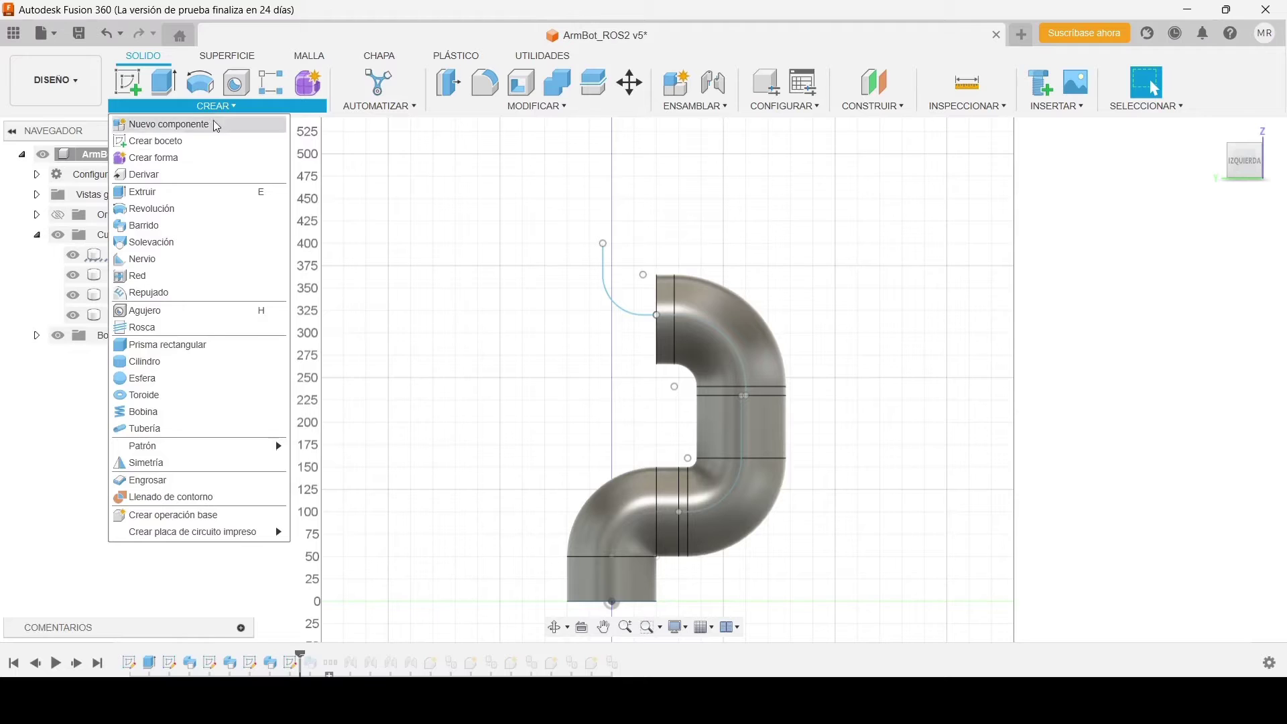
pyautogui.click(167, 228)
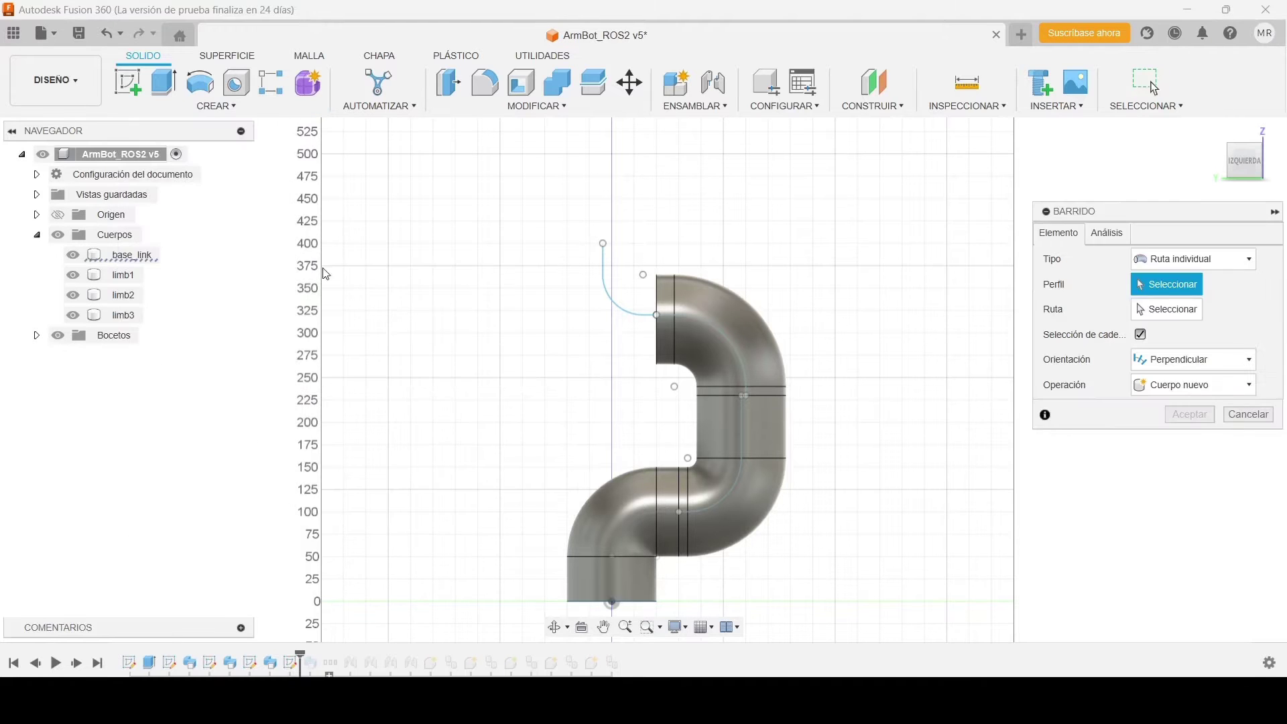
pyautogui.click(666, 339)
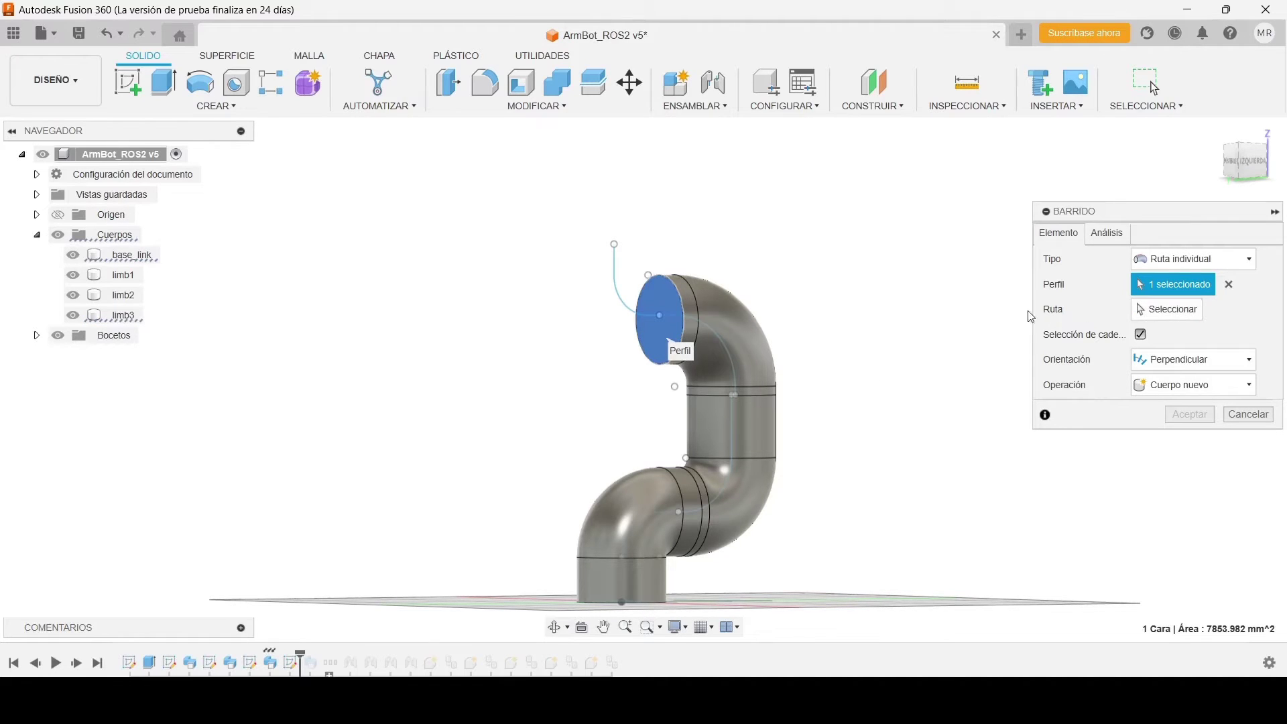
pyautogui.click(1167, 309)
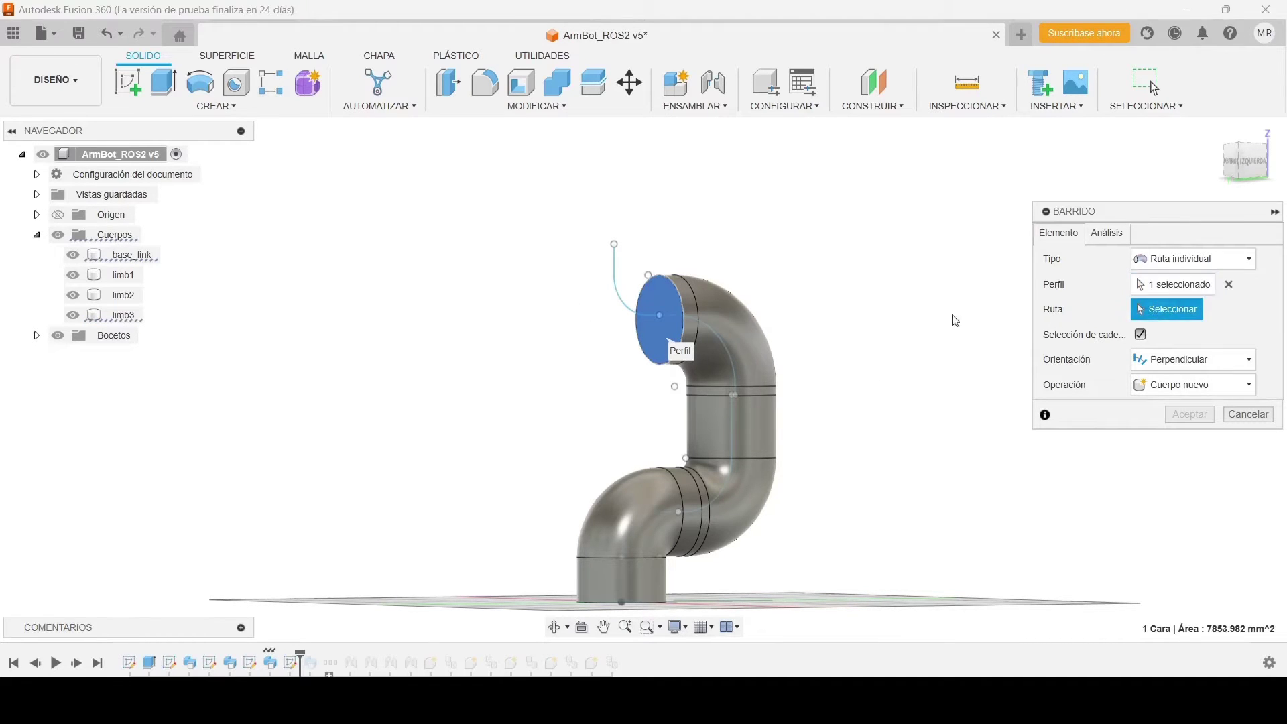
pyautogui.click(617, 289)
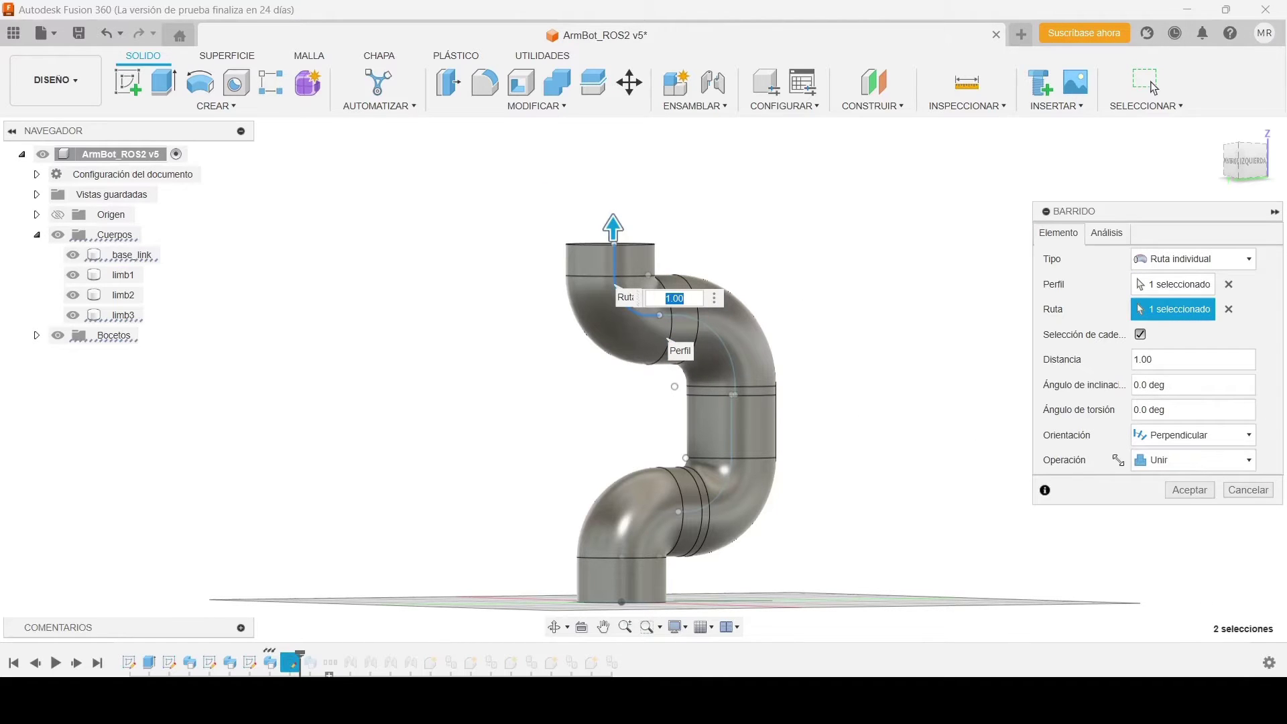
pyautogui.click(1166, 461)
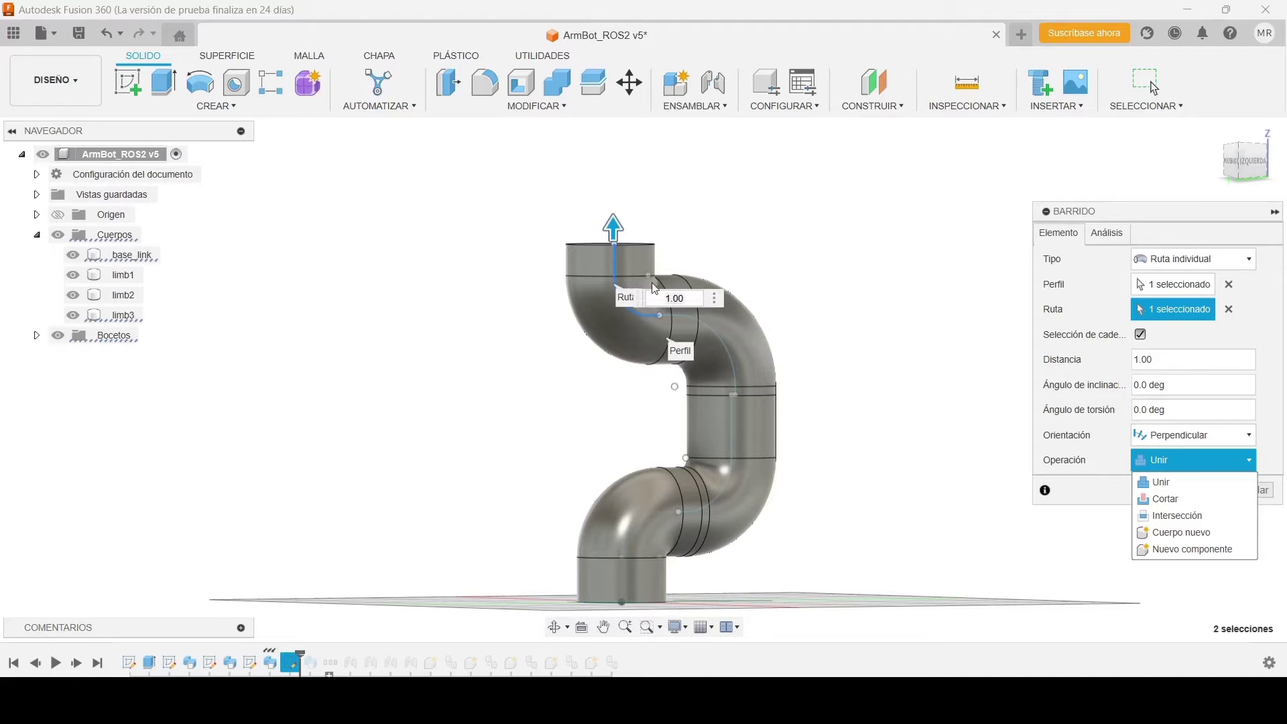
pyautogui.click(1277, 286)
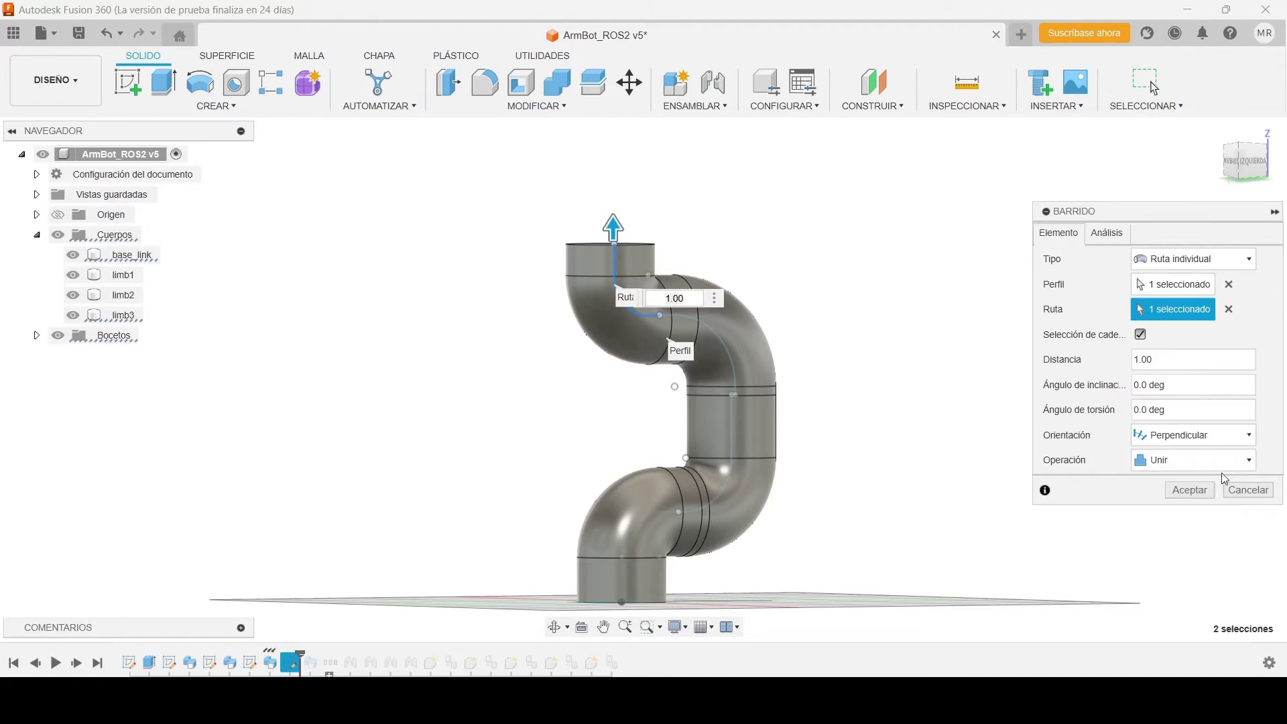
pyautogui.click(1245, 497)
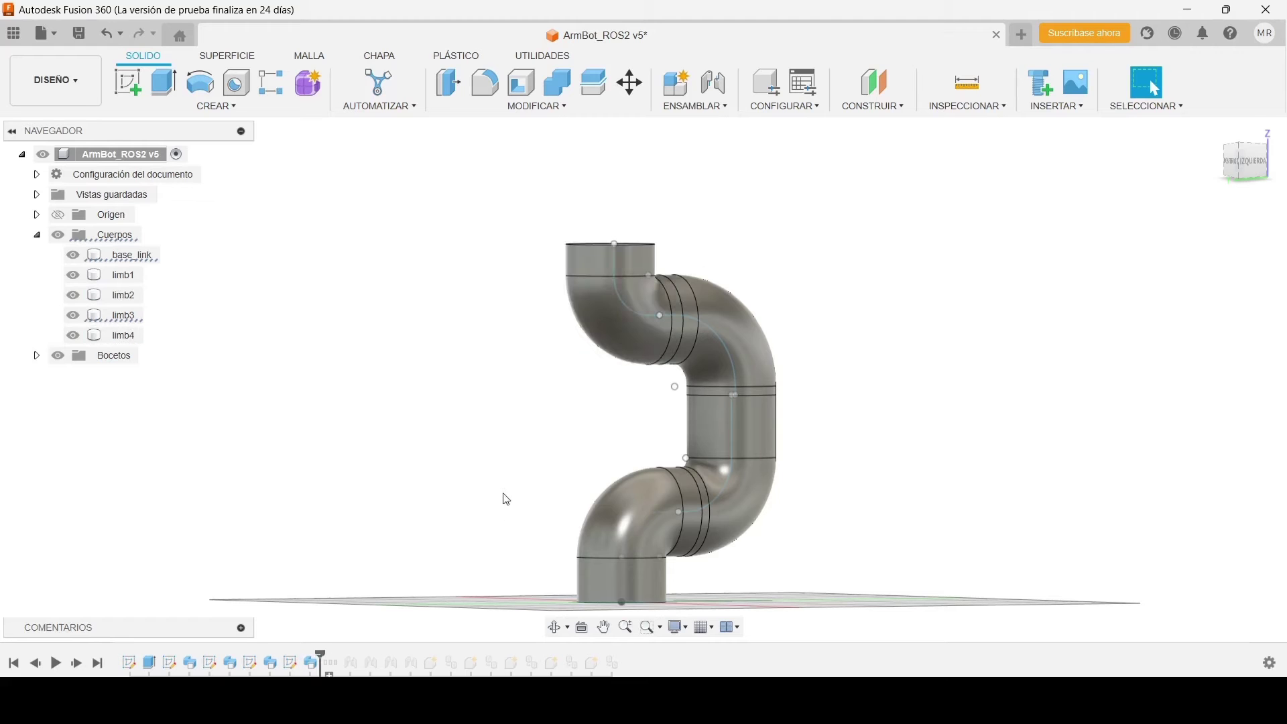
pyautogui.moveTo(680, 459); pyautogui.dragTo(574, 448, button='middle')
pyautogui.press('capslock')
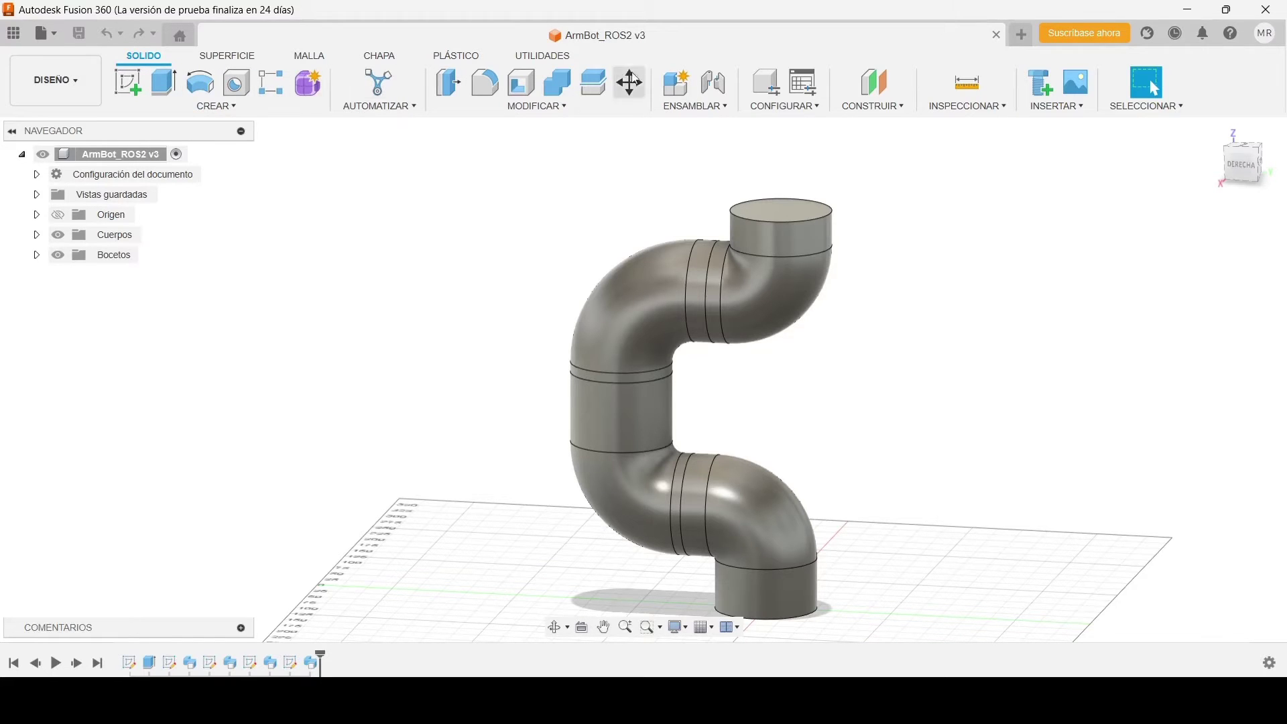
# Try to start a joint on the arm while its parts are still bodies
pyautogui.click(718, 87)
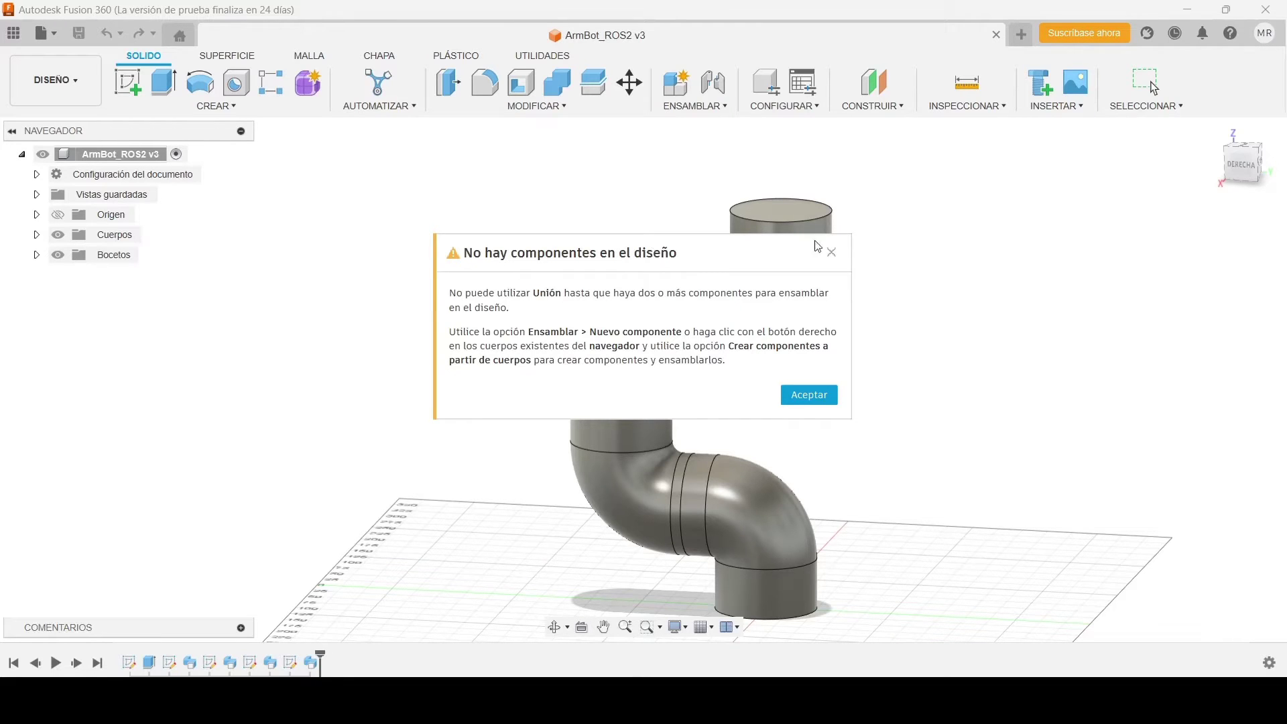
pyautogui.click(833, 254)
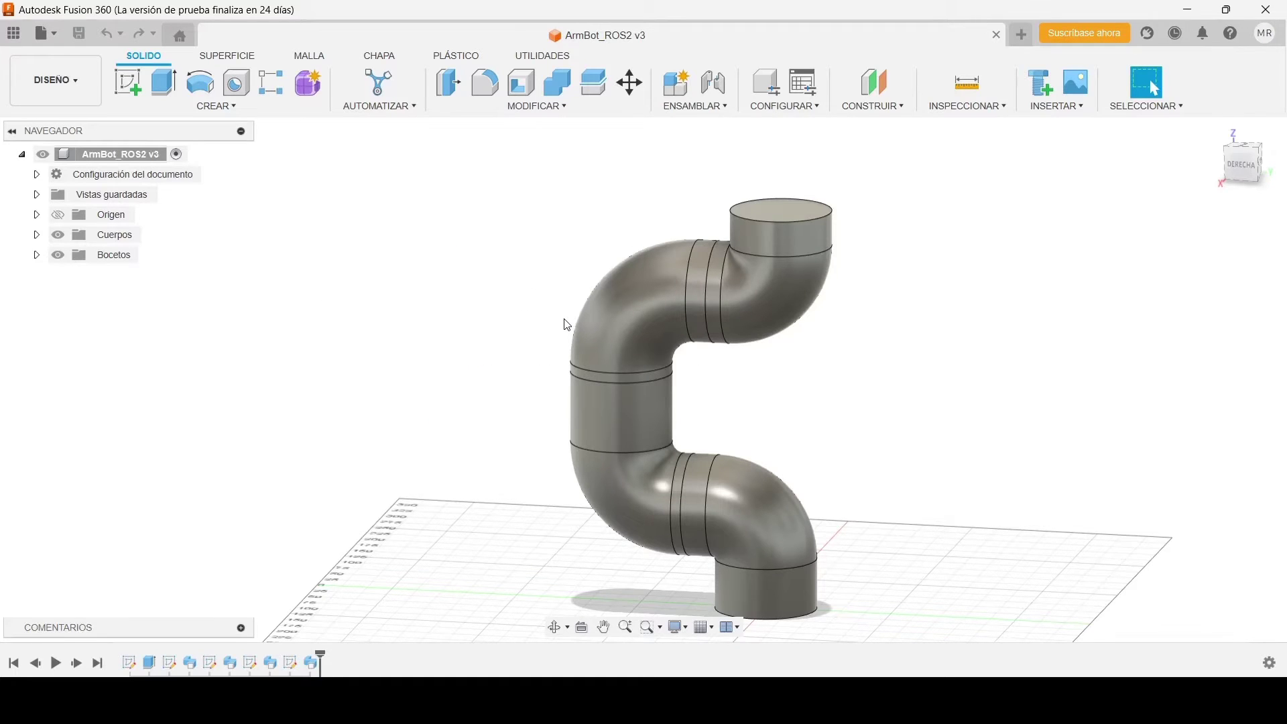
# Create components from all the bodies in the Cuerpos folder and check that the Joint command can be started
pyautogui.click(37, 235)
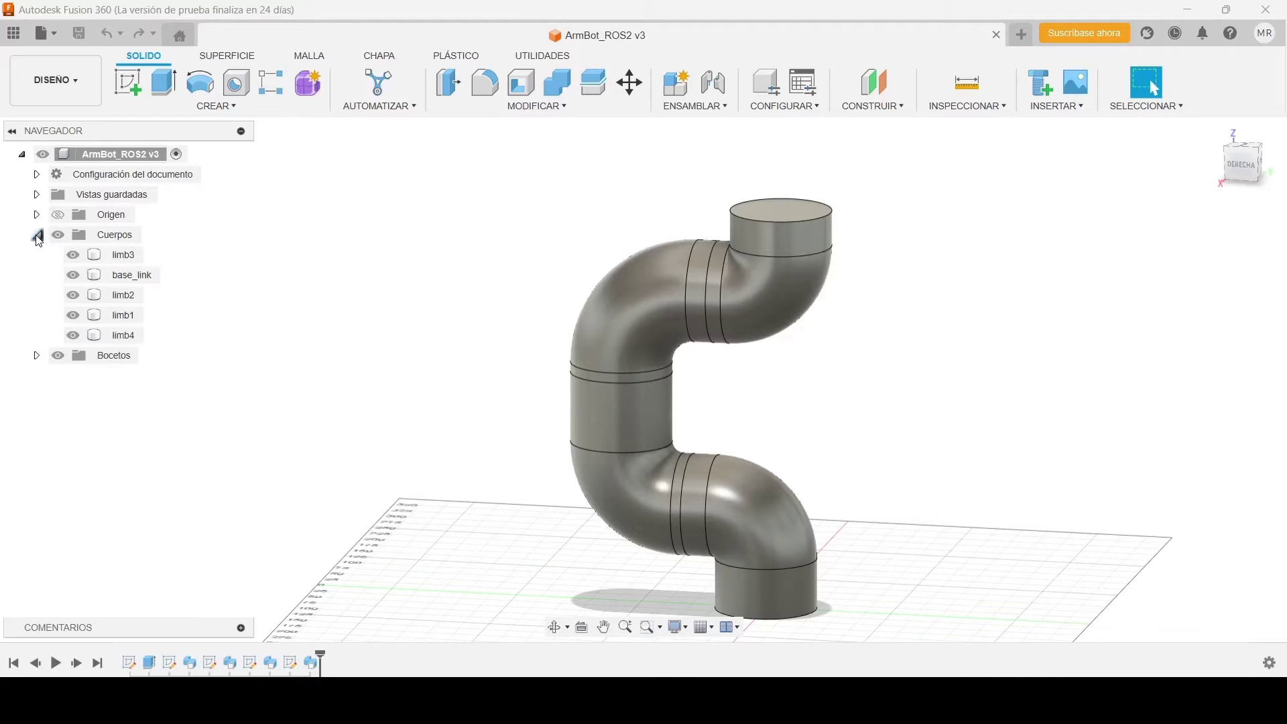
pyautogui.click(113, 239)
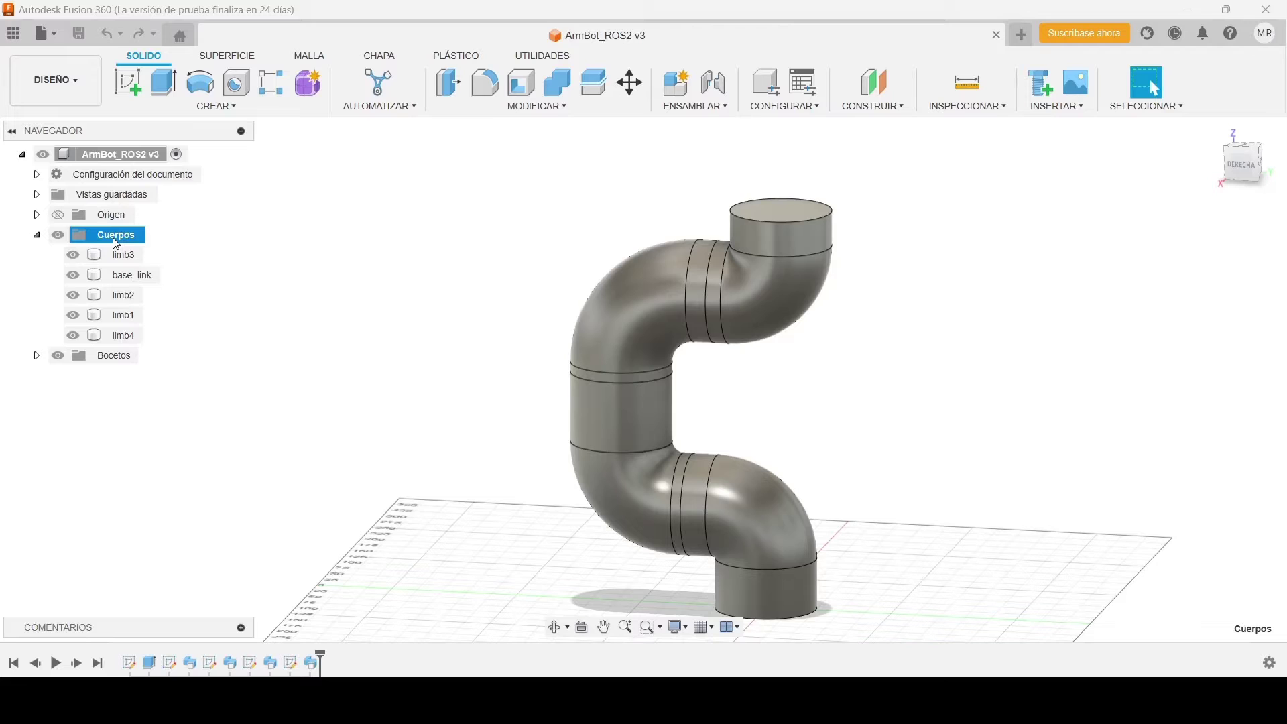
pyautogui.rightClick(116, 244)
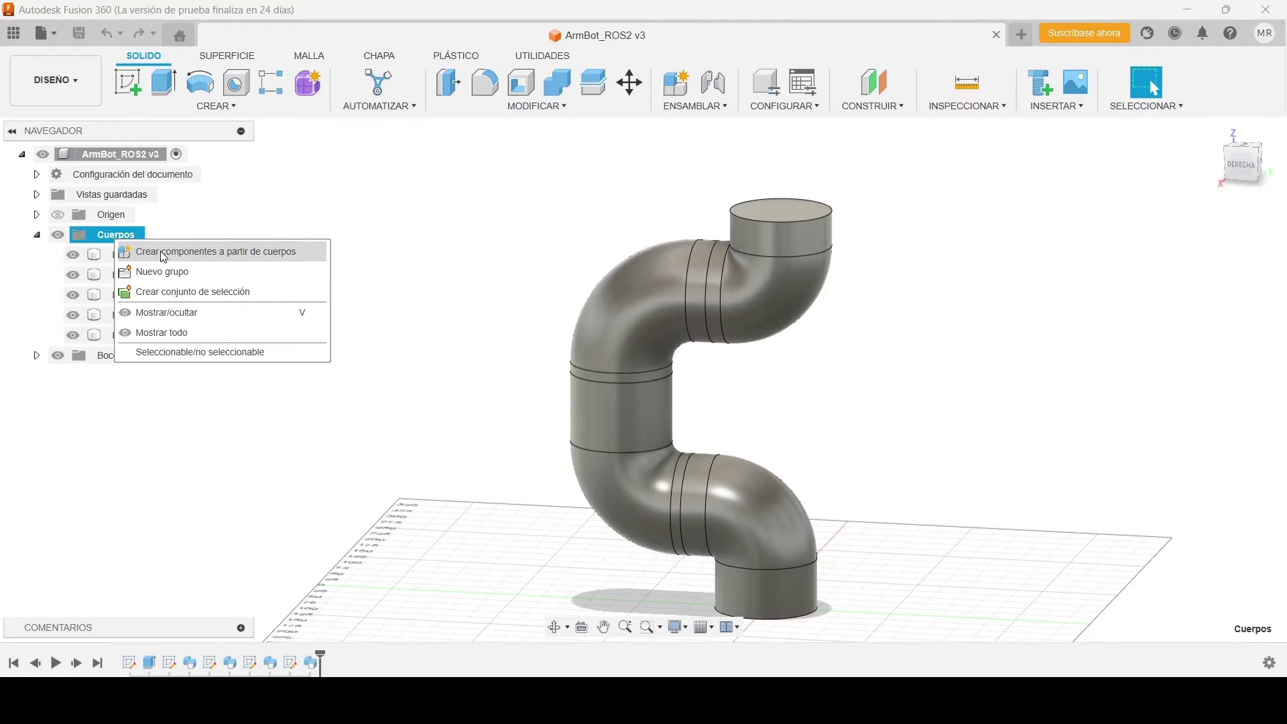
pyautogui.click(164, 252)
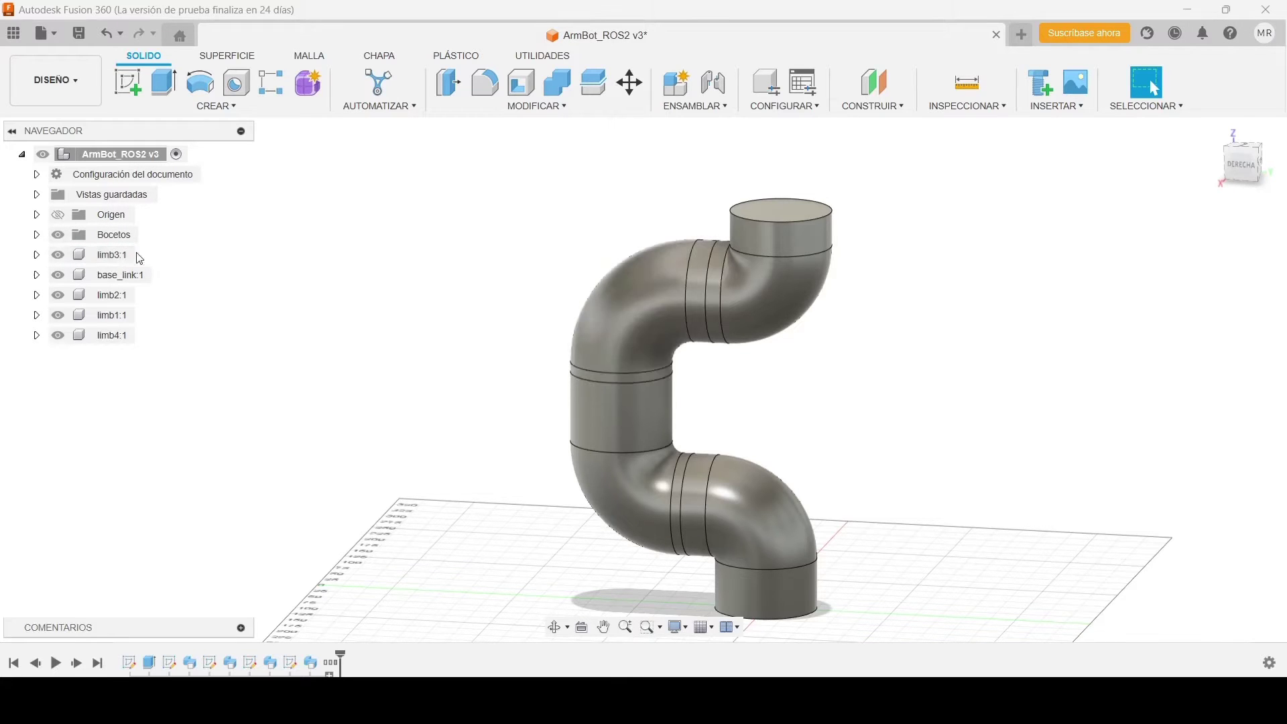
pyautogui.click(716, 82)
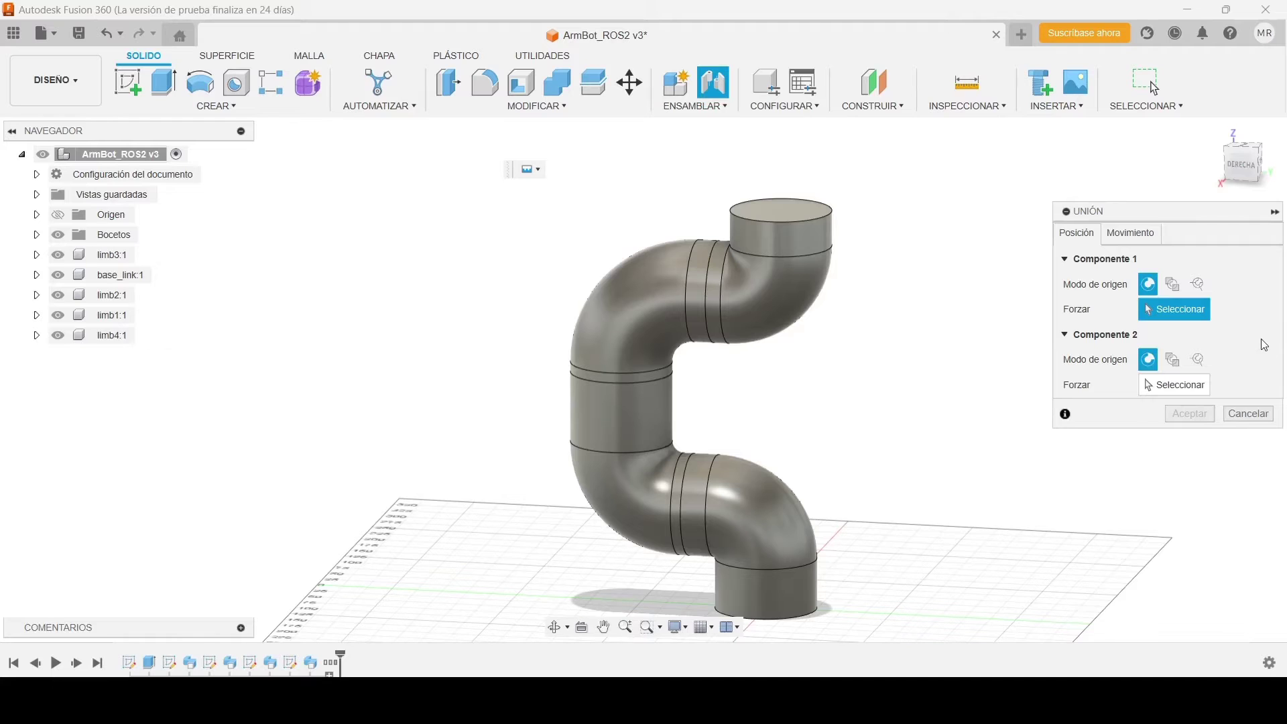
pyautogui.click(1251, 414)
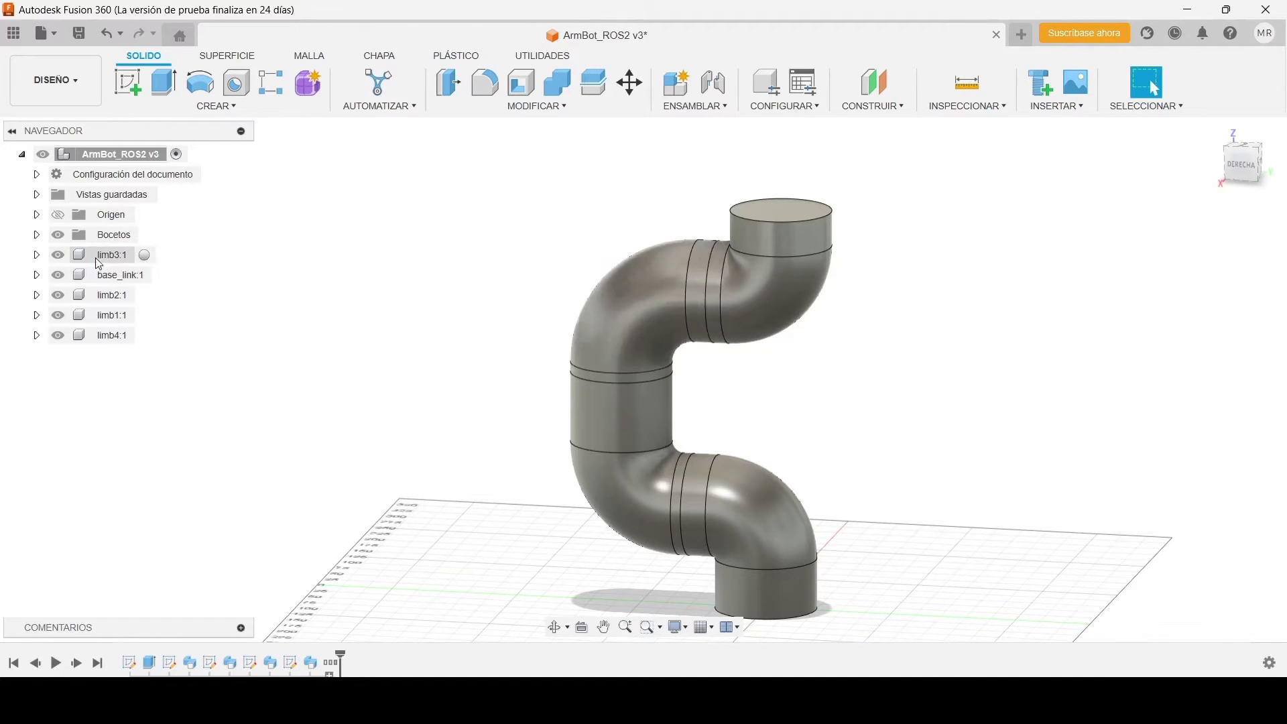
# Open the appearance settings for the limb3 body and expand the Pintura category "Suave con recubrimiento de polvo" in the library
pyautogui.click(37, 255)
pyautogui.click(53, 296)
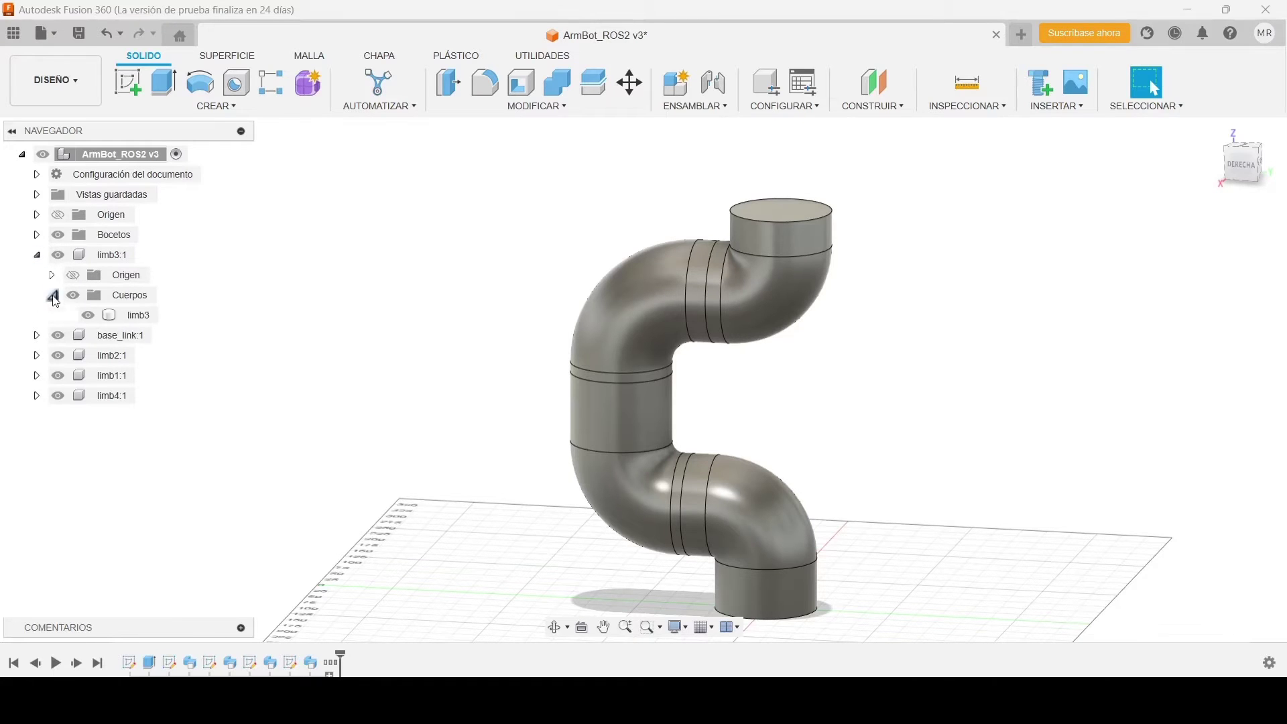
pyautogui.click(128, 315)
pyautogui.rightClick(129, 317)
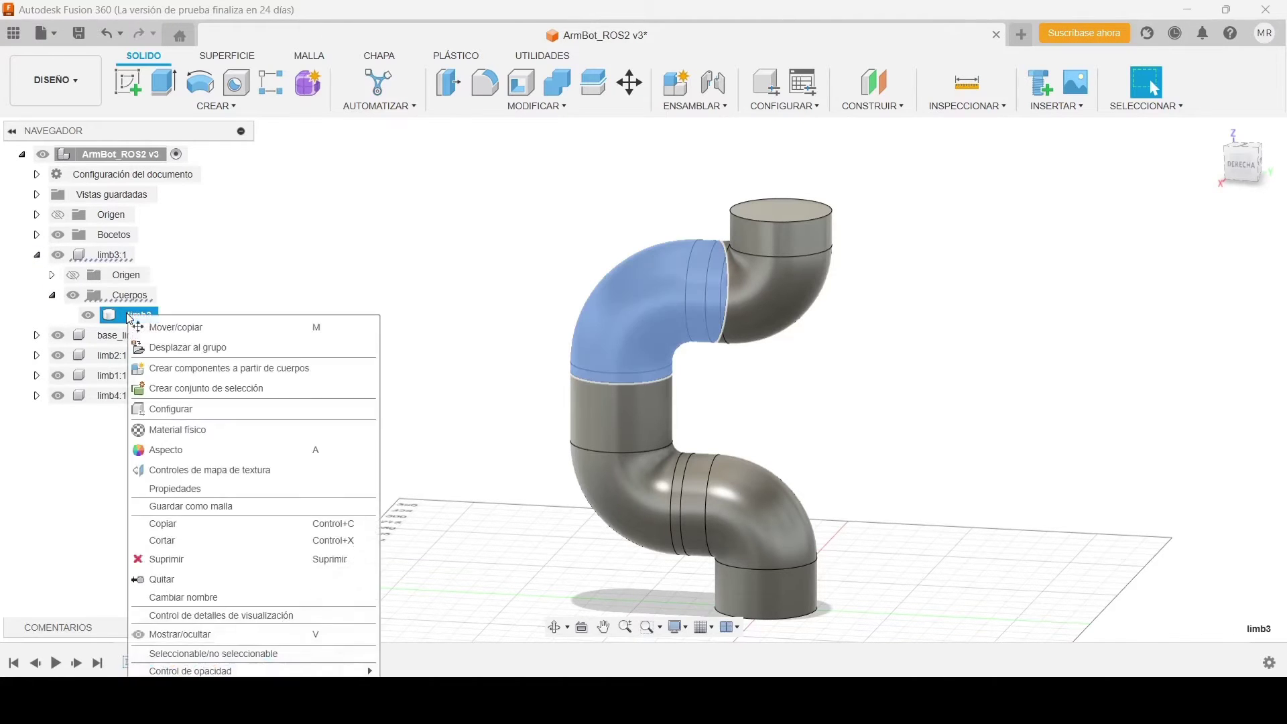
pyautogui.click(179, 451)
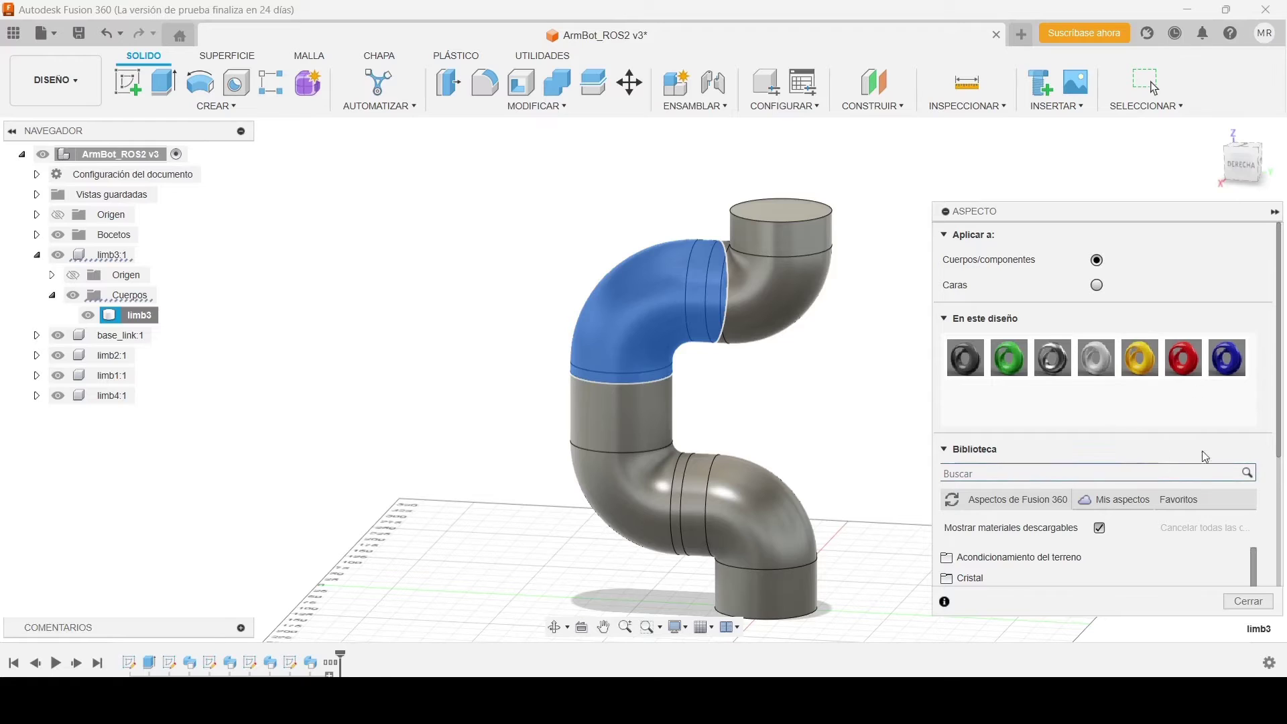
pyautogui.scroll(-3, 1018, 459)
pyautogui.scroll(-3, 979, 496)
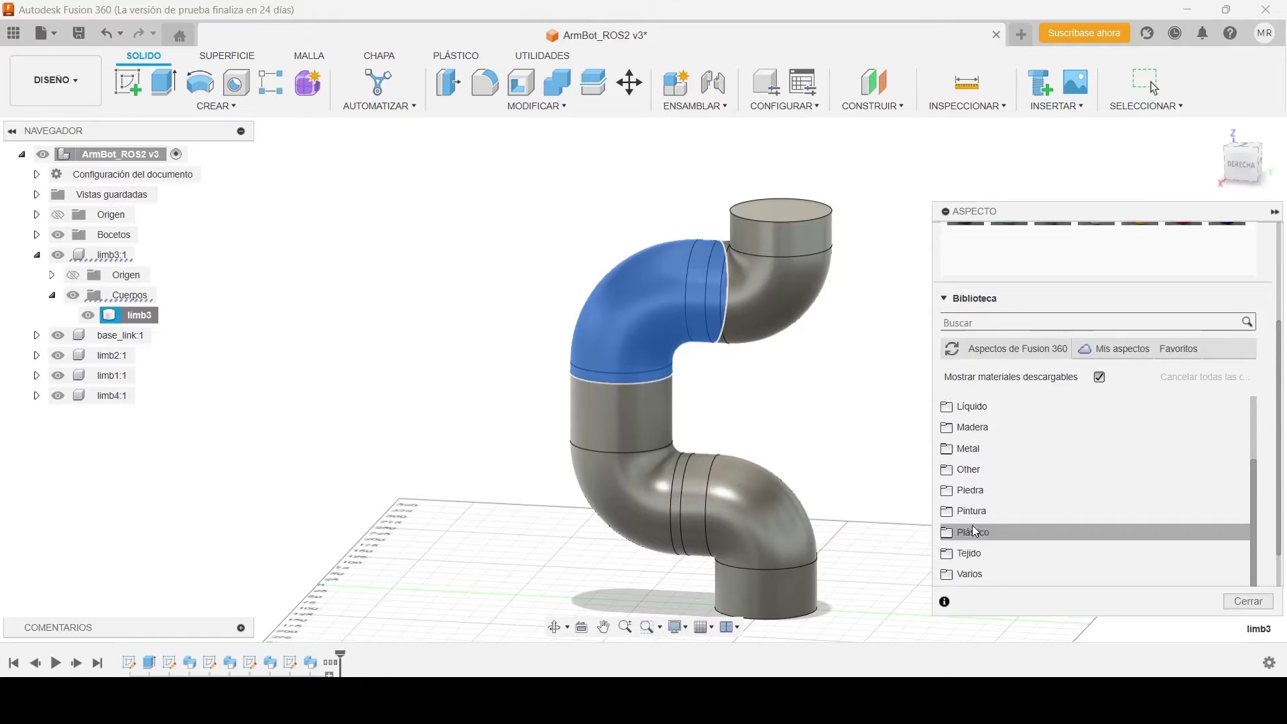
pyautogui.click(954, 466)
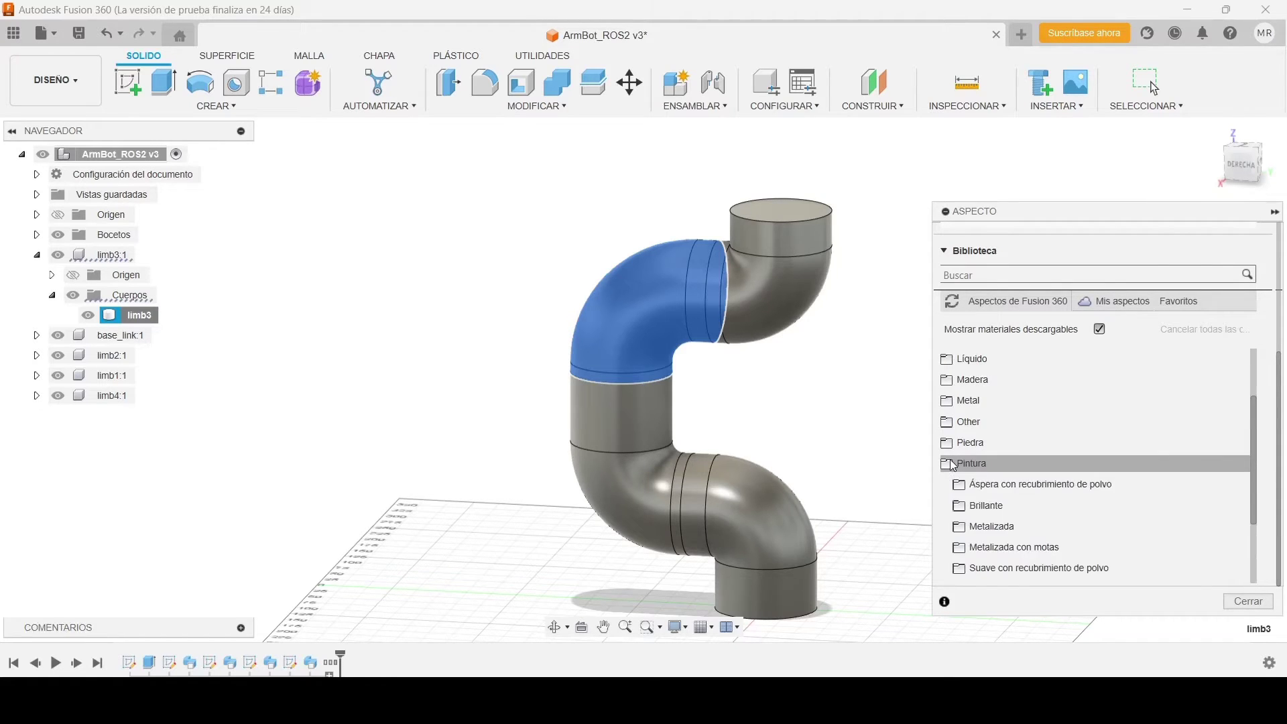
pyautogui.scroll(-3, 979, 496)
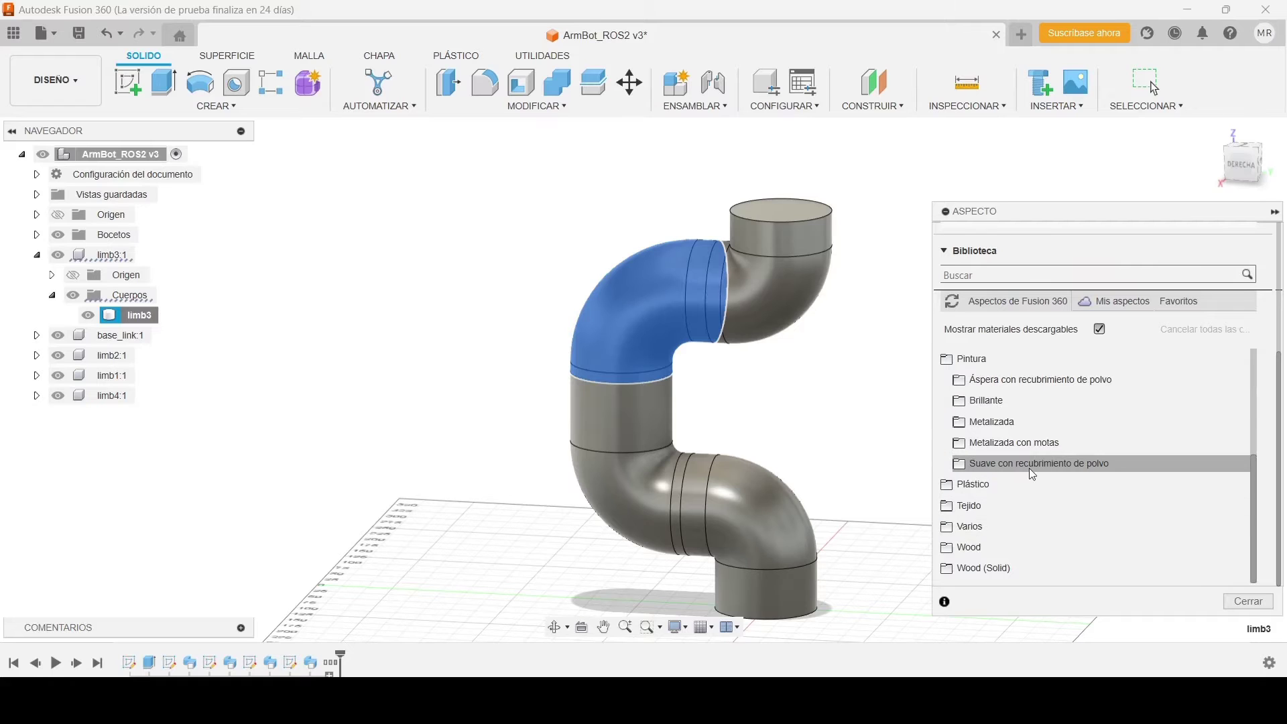
pyautogui.click(1012, 467)
pyautogui.scroll(-6, 1058, 506)
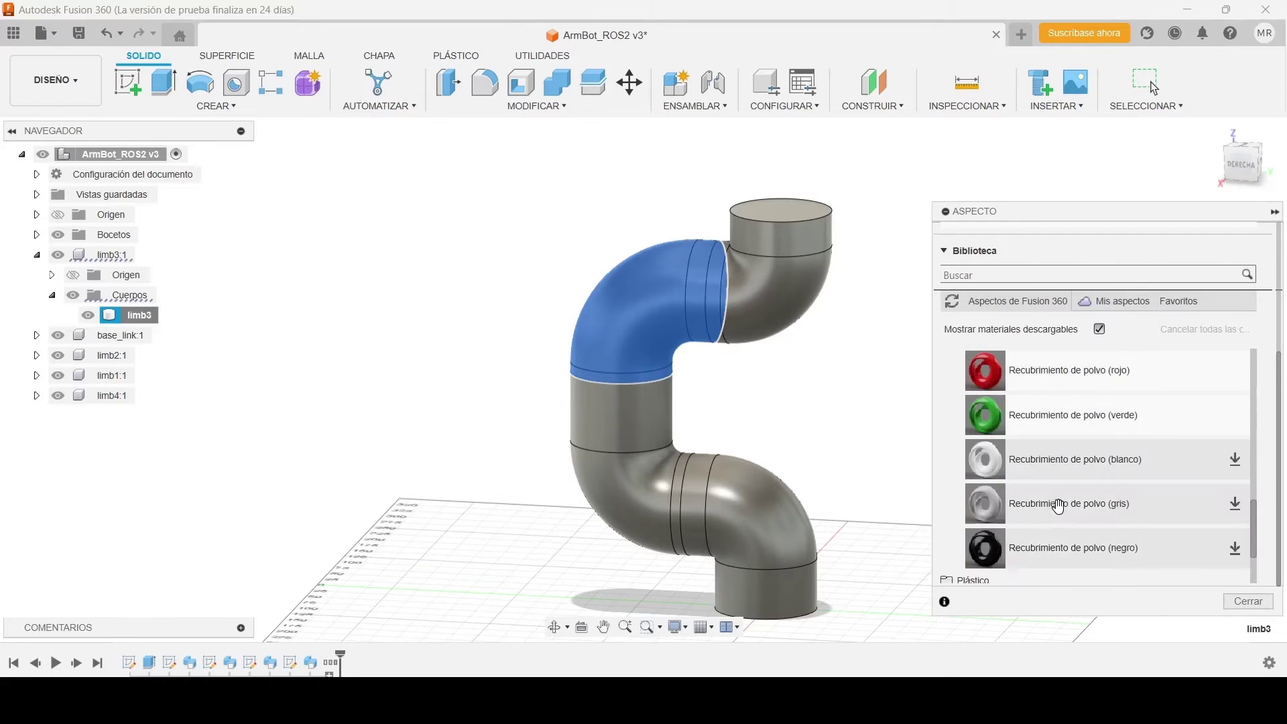
# Apply the Recubrimiento de polvo (rojo) appearance to base_link and Recubrimiento de polvo (verde) to limb1
pyautogui.scroll(-4, 1058, 506)
pyautogui.scroll(5, 1064, 507)
pyautogui.scroll(-5, 1066, 508)
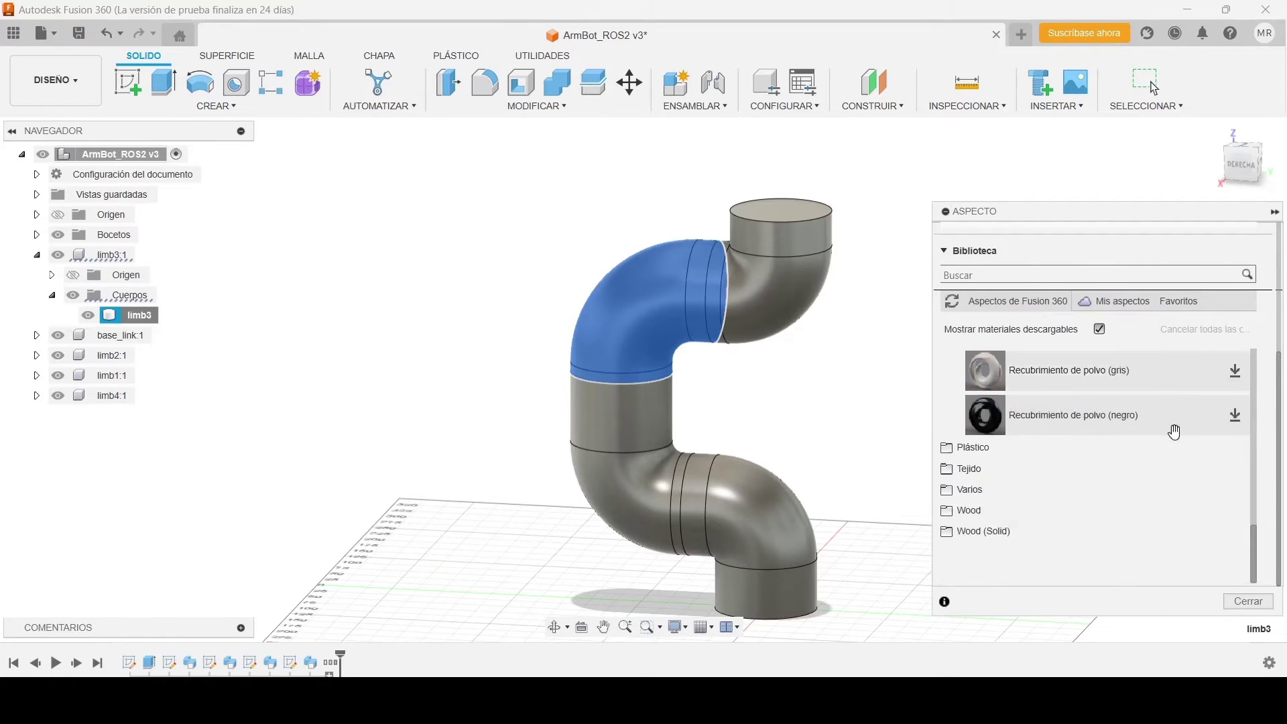
pyautogui.scroll(3, 1200, 421)
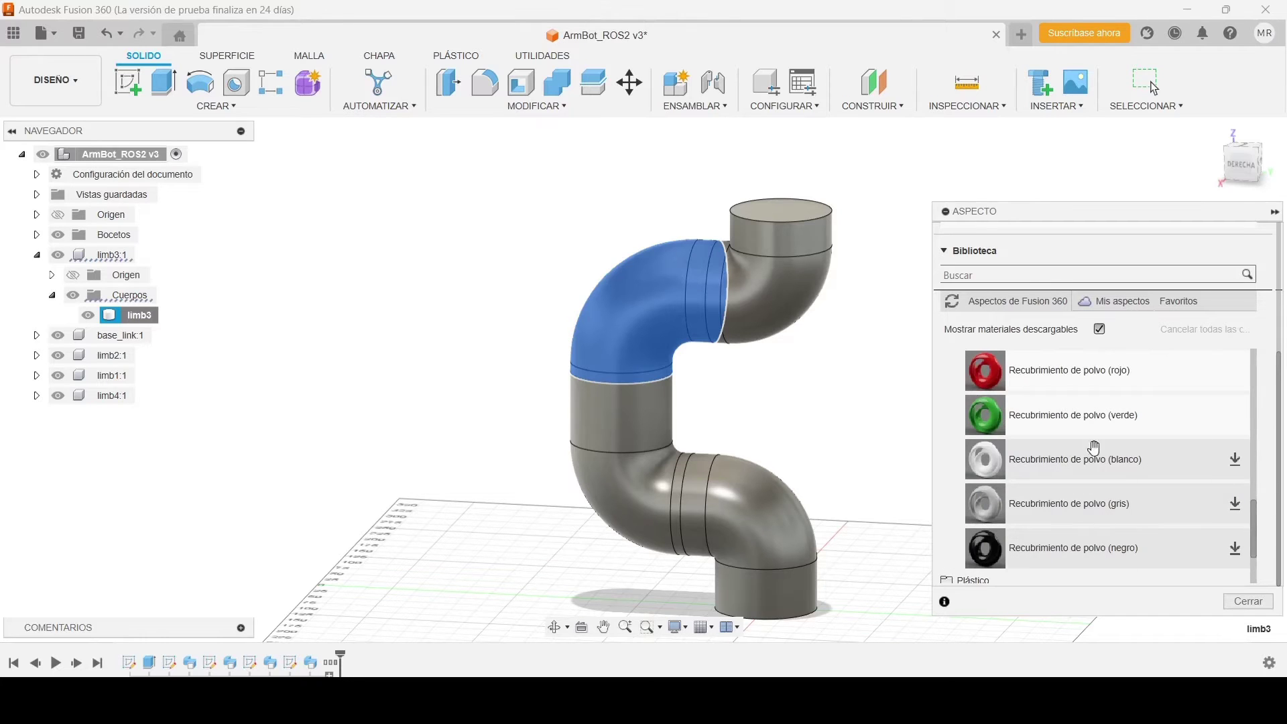
pyautogui.scroll(3, 1096, 456)
pyautogui.scroll(-3, 1019, 502)
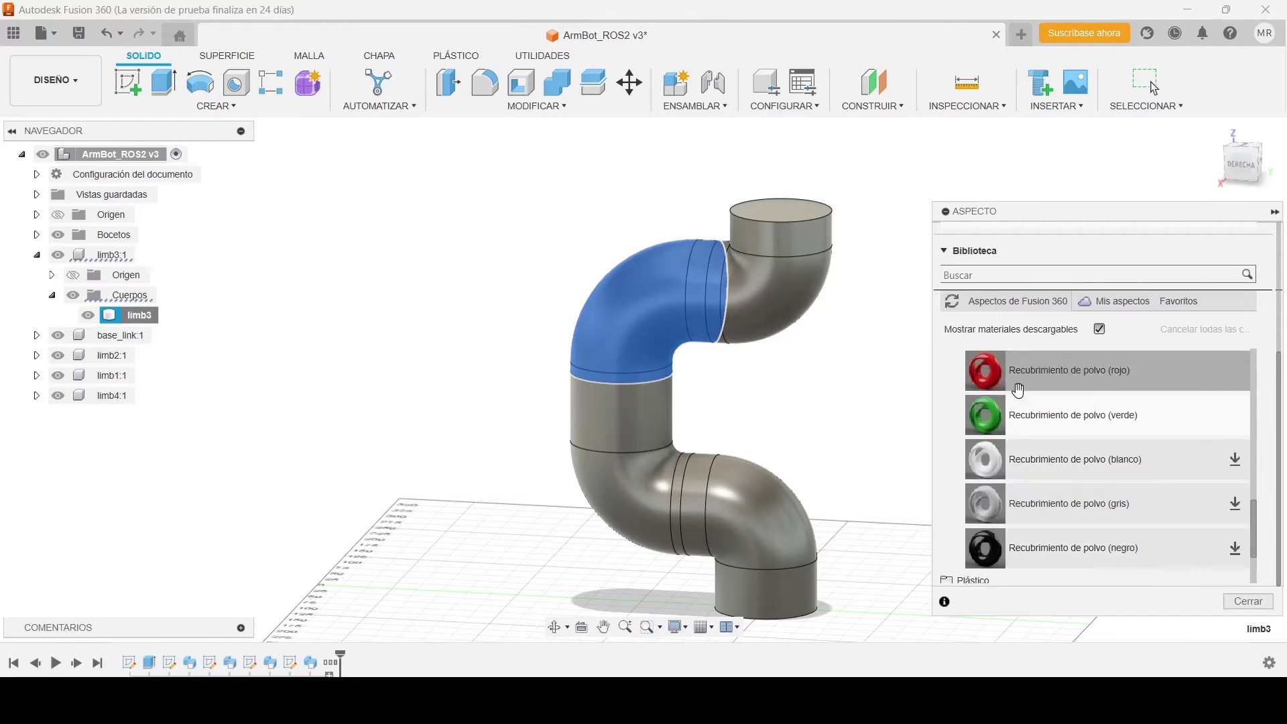
pyautogui.moveTo(995, 369); pyautogui.dragTo(746, 585)
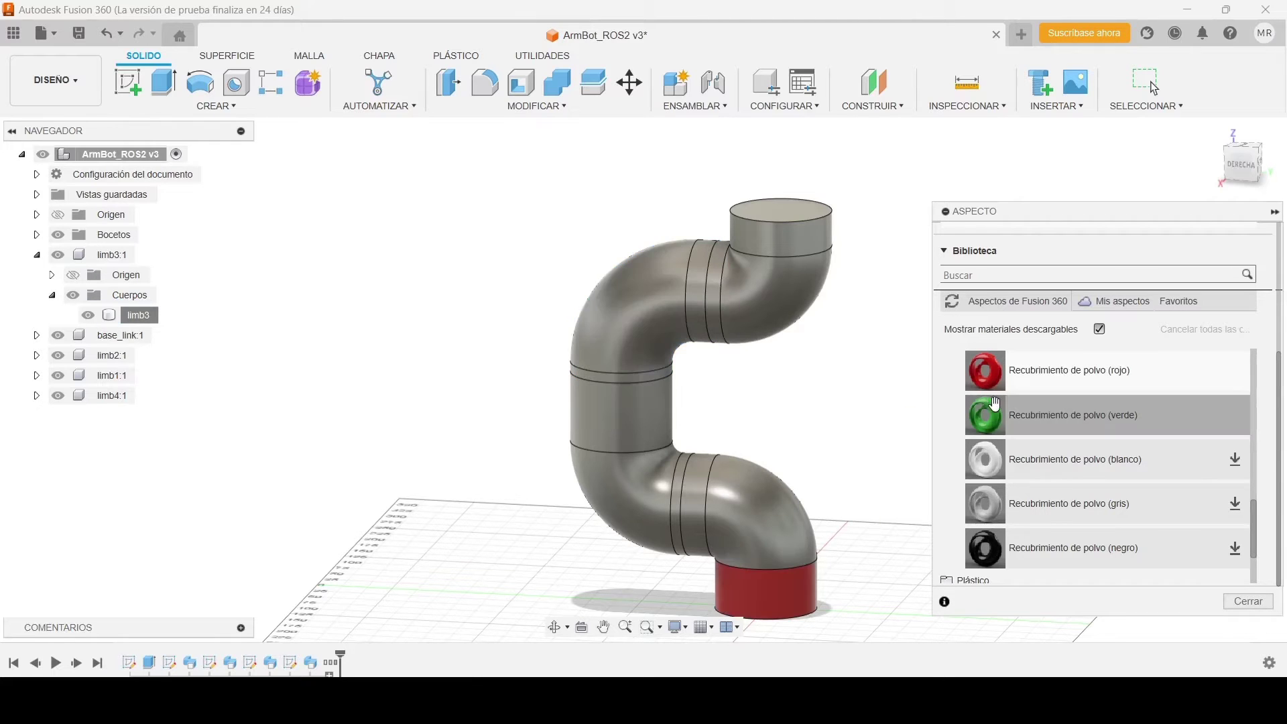
pyautogui.moveTo(990, 415); pyautogui.dragTo(734, 504)
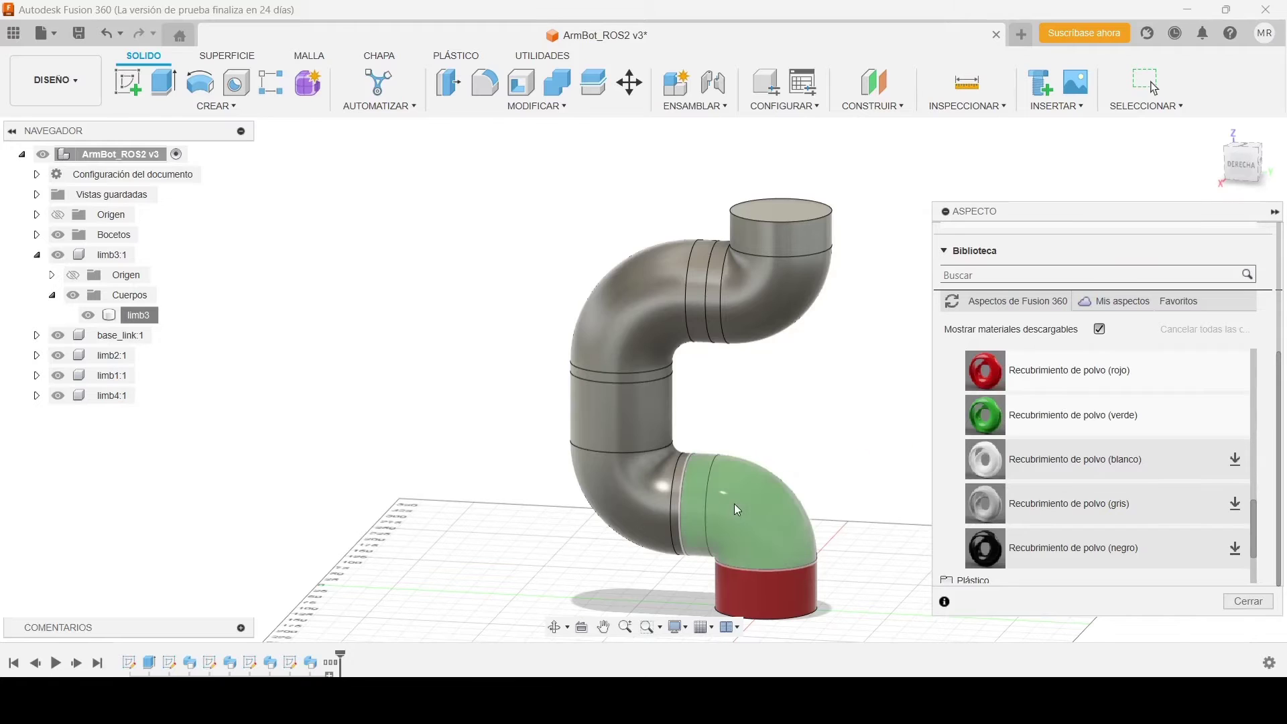
# Apply the Recubrimiento de polvo (azul) appearance to limb2 and Recubrimiento de polvo (amarillo) to limb3
pyautogui.scroll(3, 1016, 428)
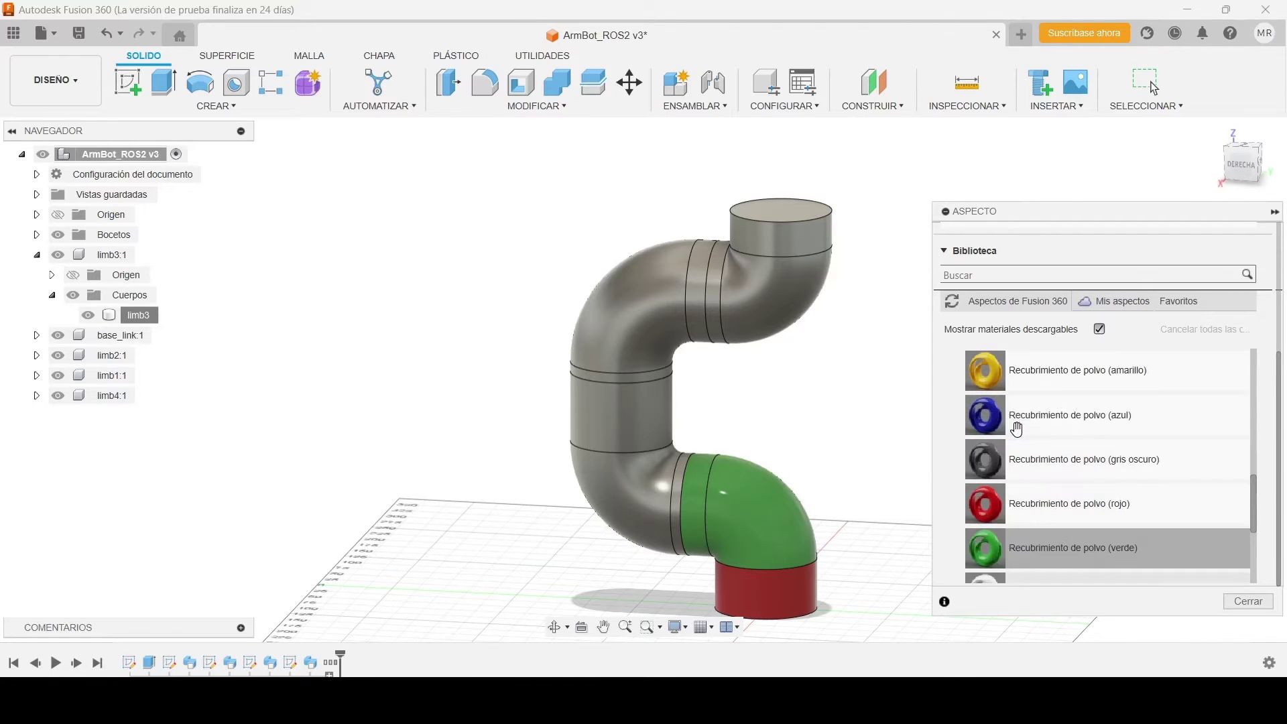
pyautogui.moveTo(984, 416); pyautogui.dragTo(630, 475)
pyautogui.moveTo(990, 374); pyautogui.dragTo(630, 312)
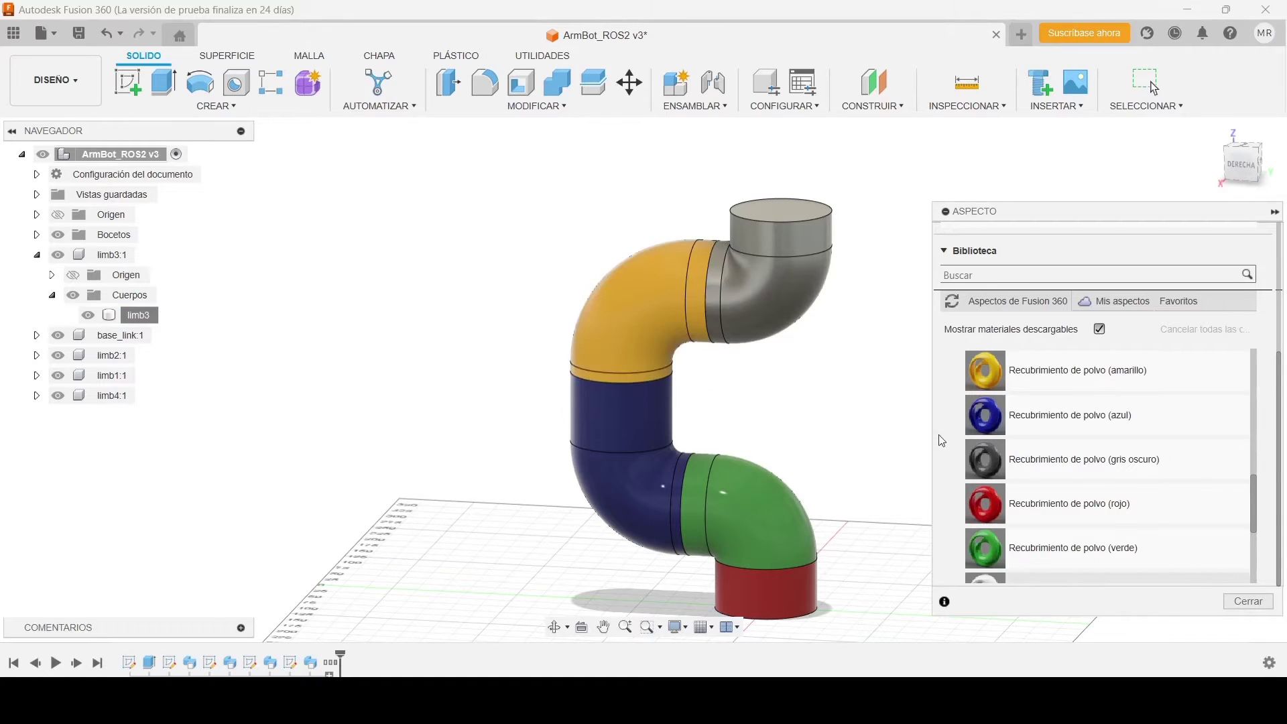
# Apply the downloadable Recubrimiento de polvo (blanco) appearance to limb4 and save the design as a new version
pyautogui.scroll(2, 1089, 432)
pyautogui.scroll(-3, 1089, 436)
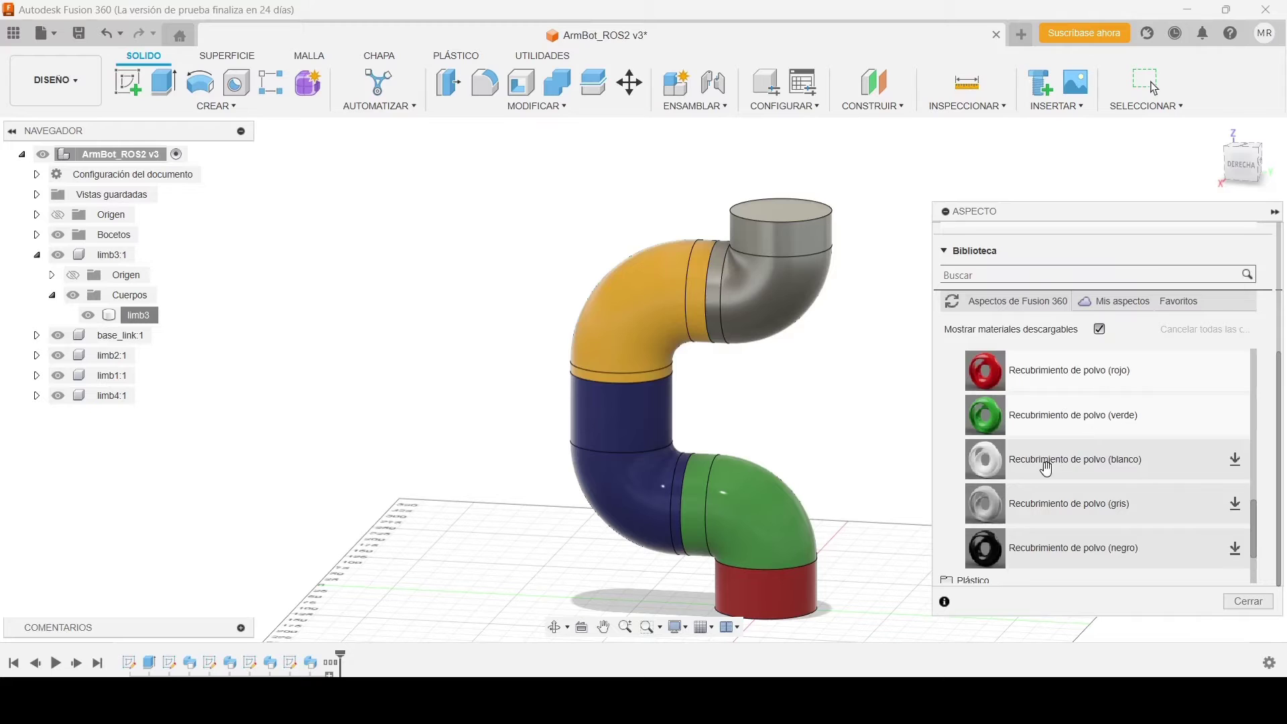
pyautogui.scroll(-2, 1132, 508)
pyautogui.scroll(3, 1124, 506)
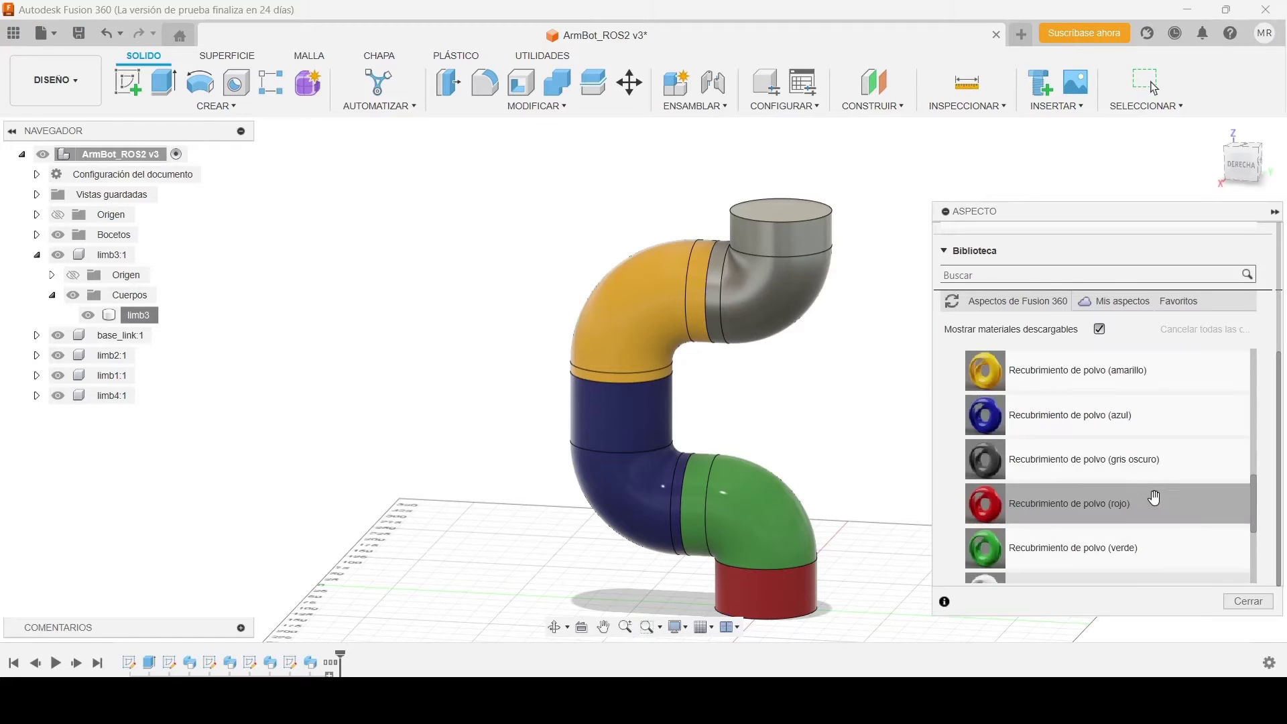
pyautogui.scroll(1, 1175, 476)
pyautogui.scroll(-3, 1173, 476)
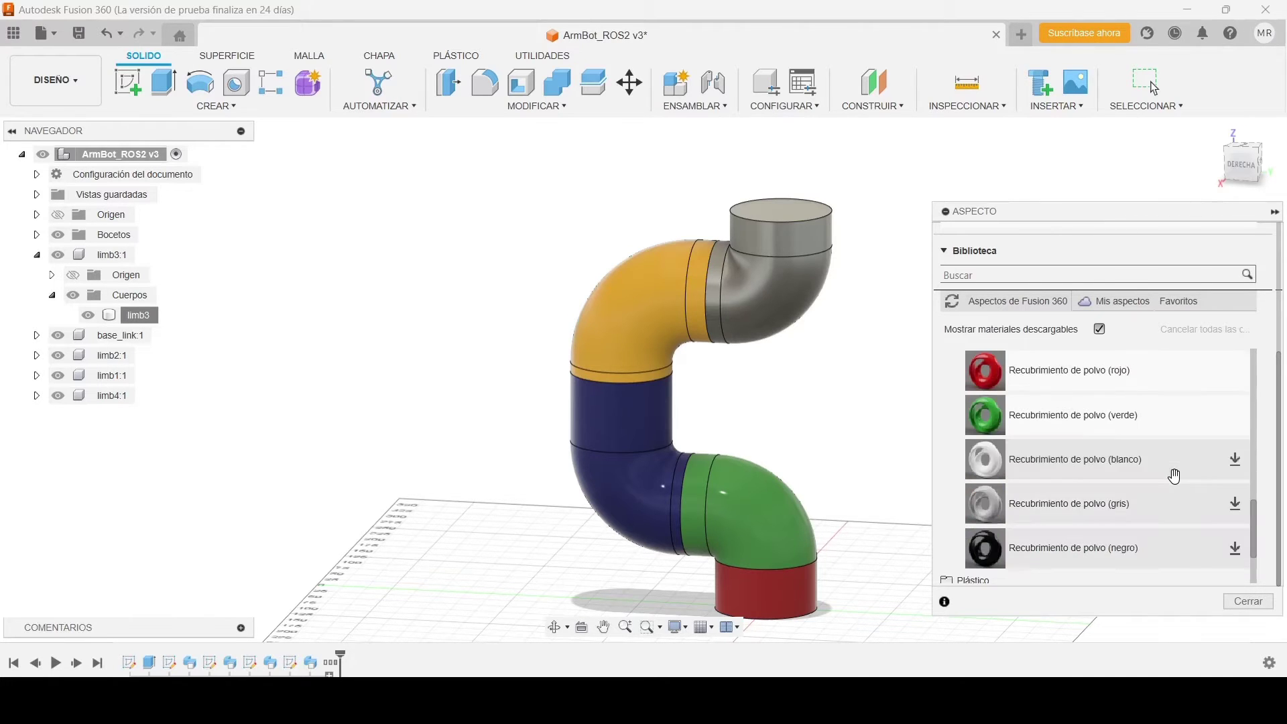
pyautogui.click(1235, 459)
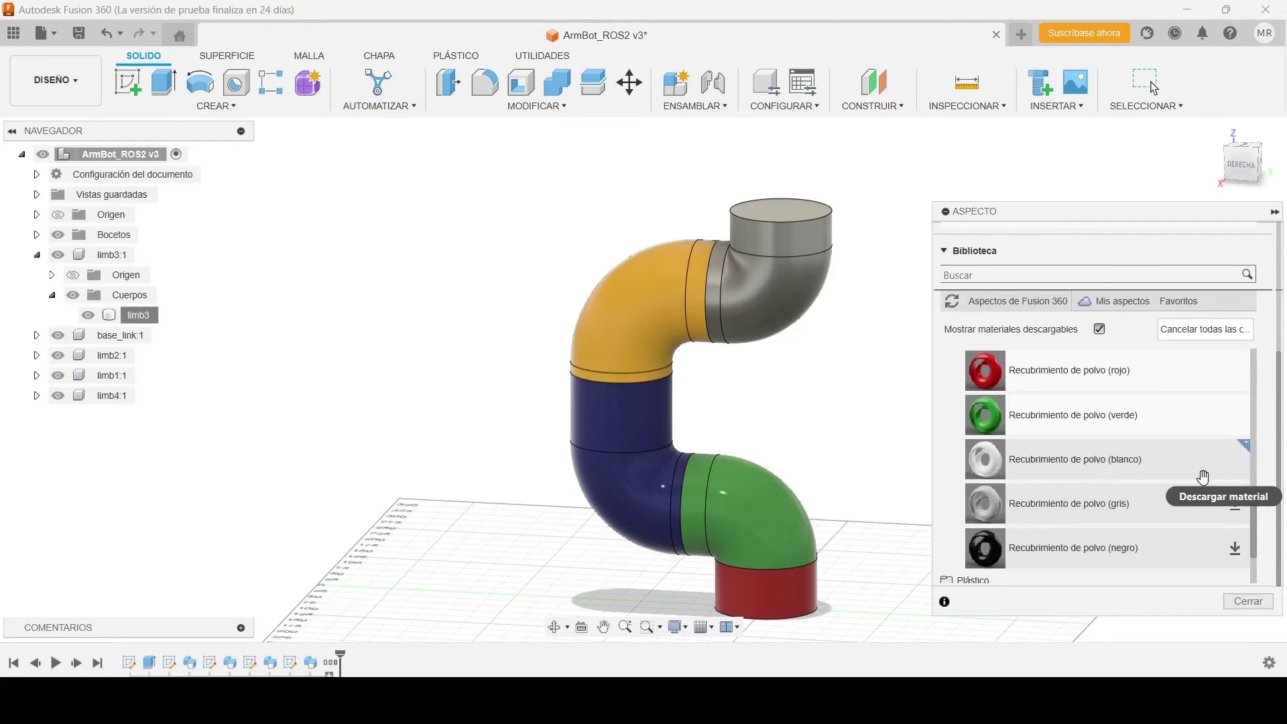
pyautogui.moveTo(984, 466); pyautogui.dragTo(753, 272)
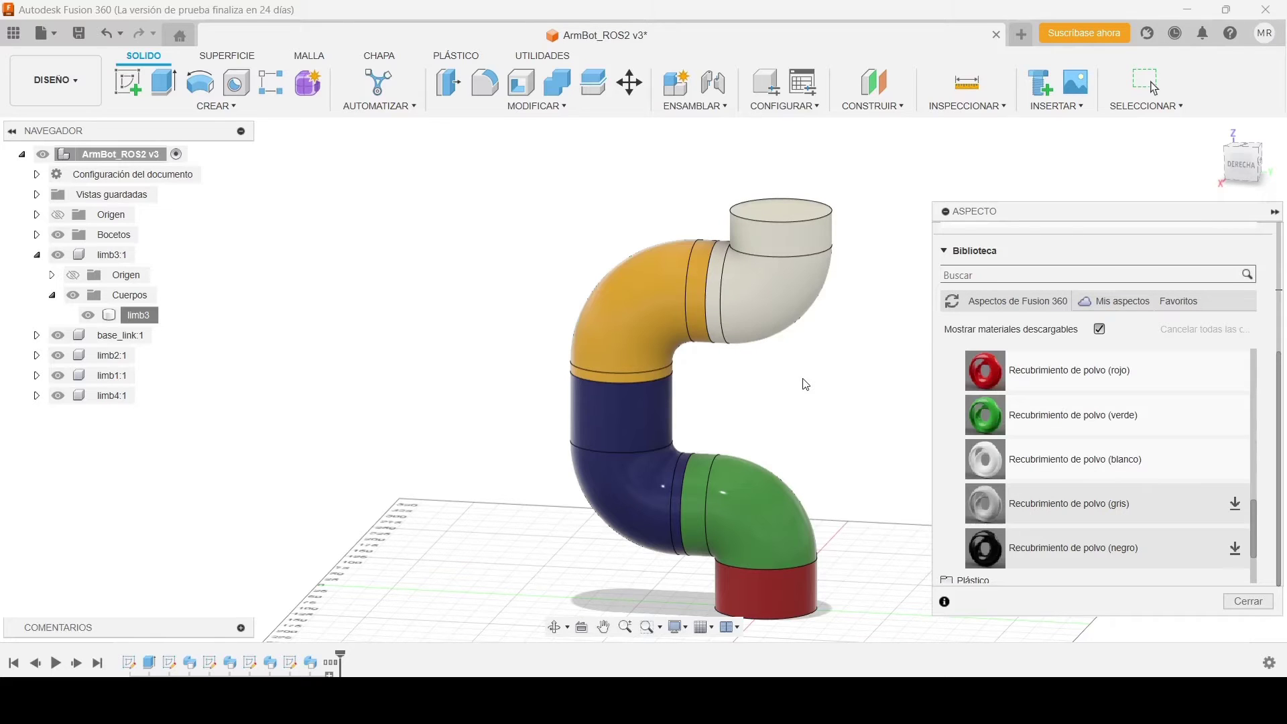
pyautogui.click(1248, 601)
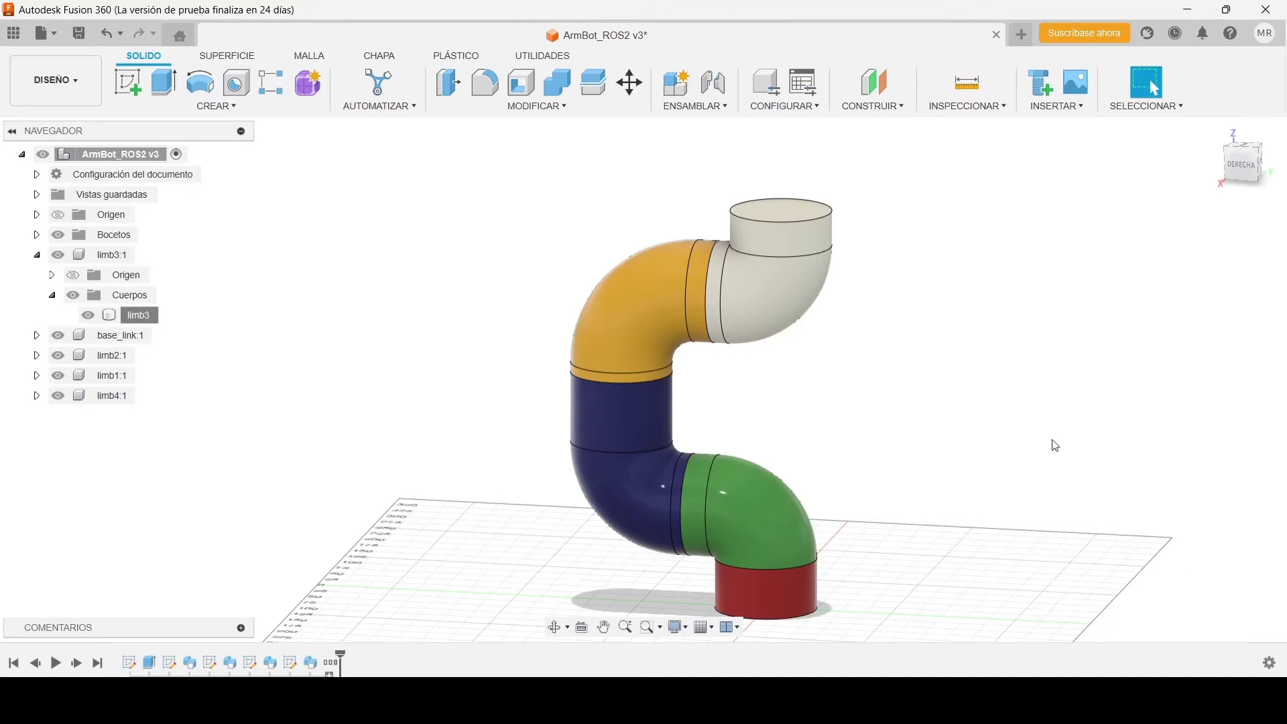
pyautogui.click(78, 33)
pyautogui.press('Return')
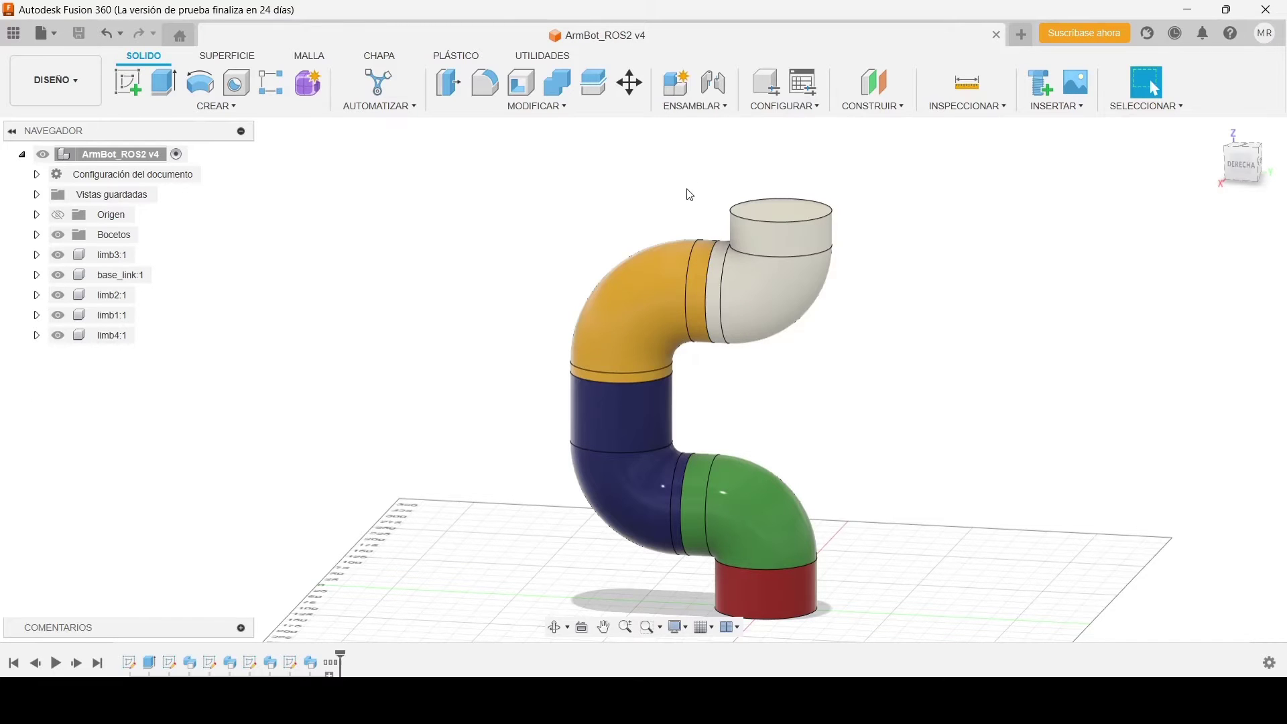
# Start a joint, hide base_link, and select the center of limb1's lower end face as the first component's origin
pyautogui.click(710, 82)
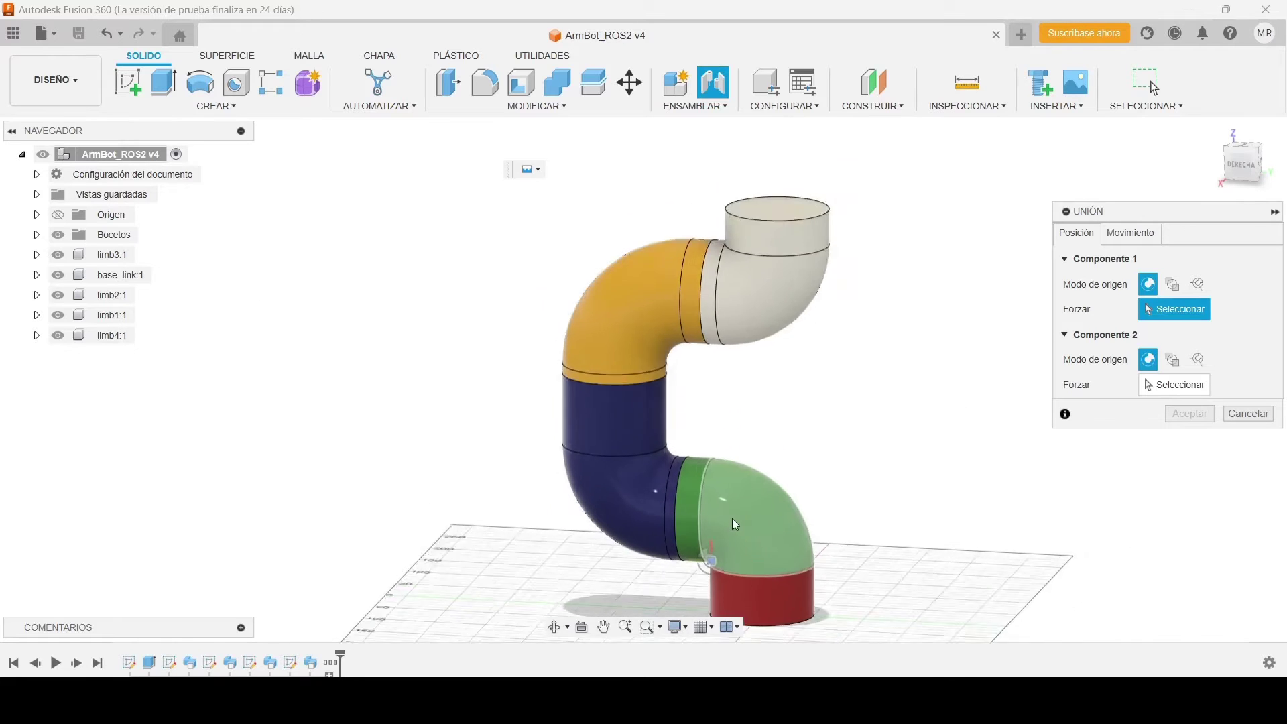
pyautogui.scroll(3, 732, 517)
pyautogui.scroll(-3, 716, 516)
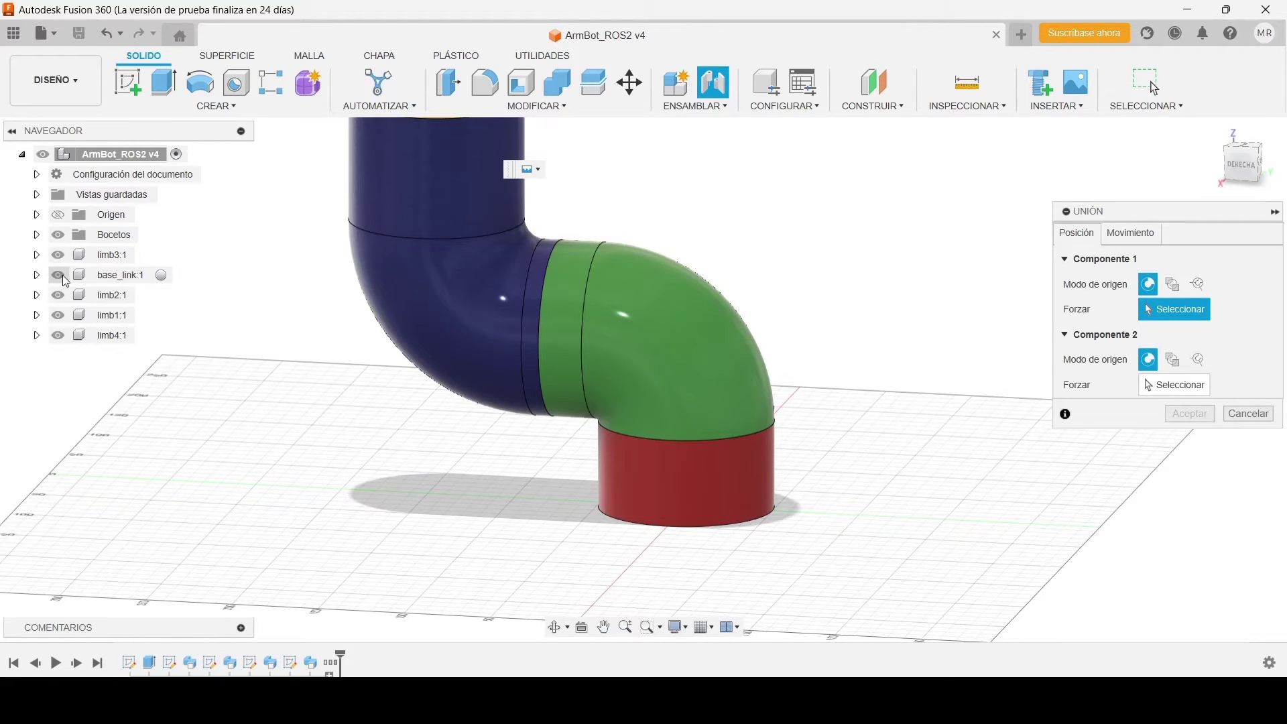
pyautogui.click(59, 274)
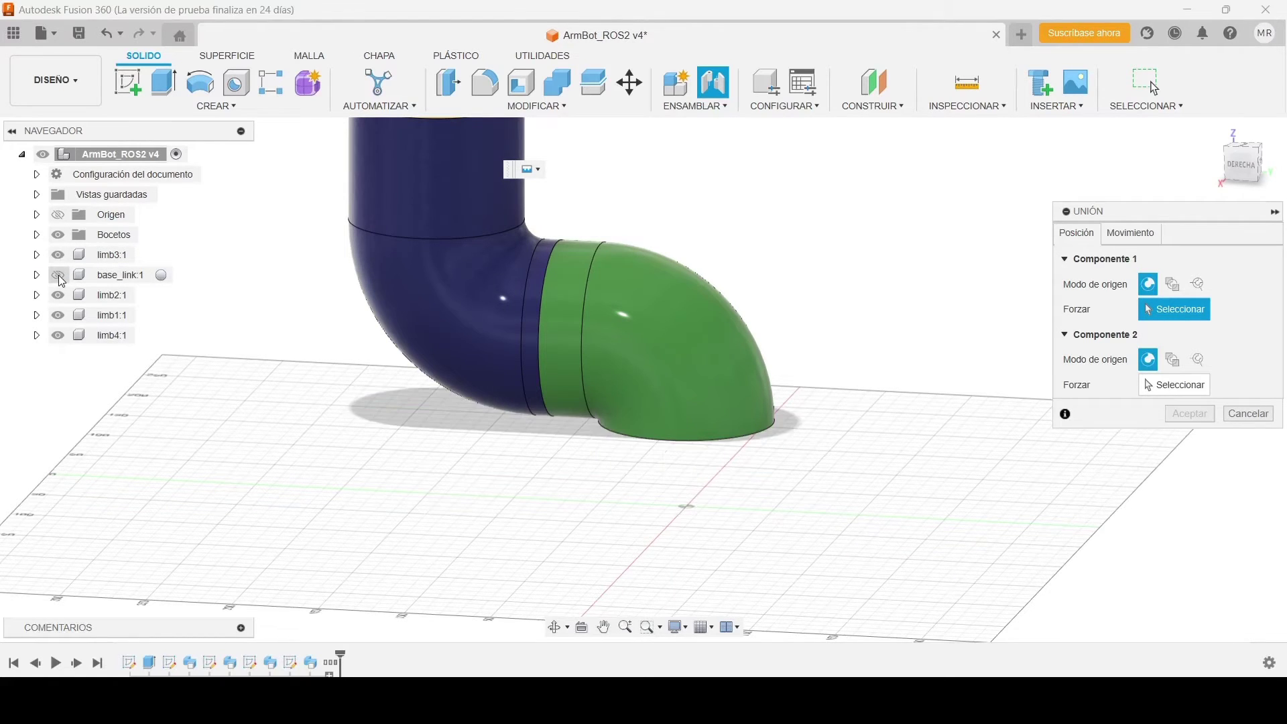
pyautogui.click(630, 380)
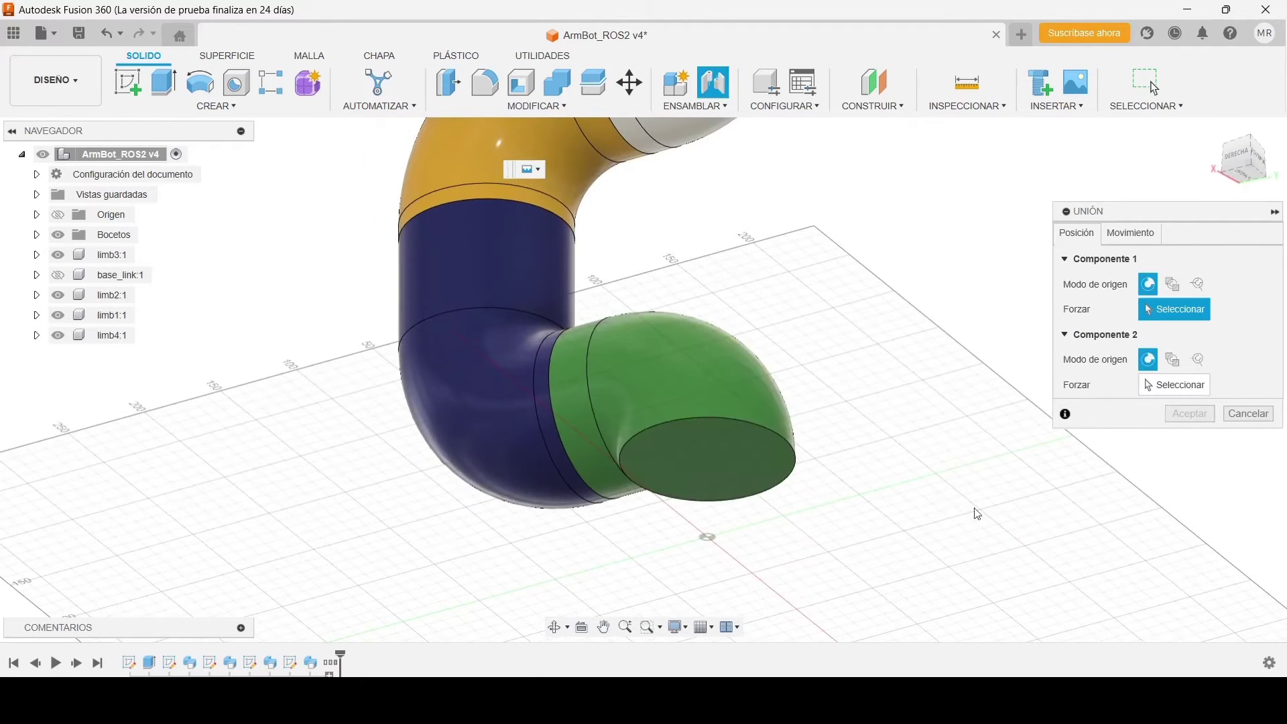
pyautogui.click(709, 461)
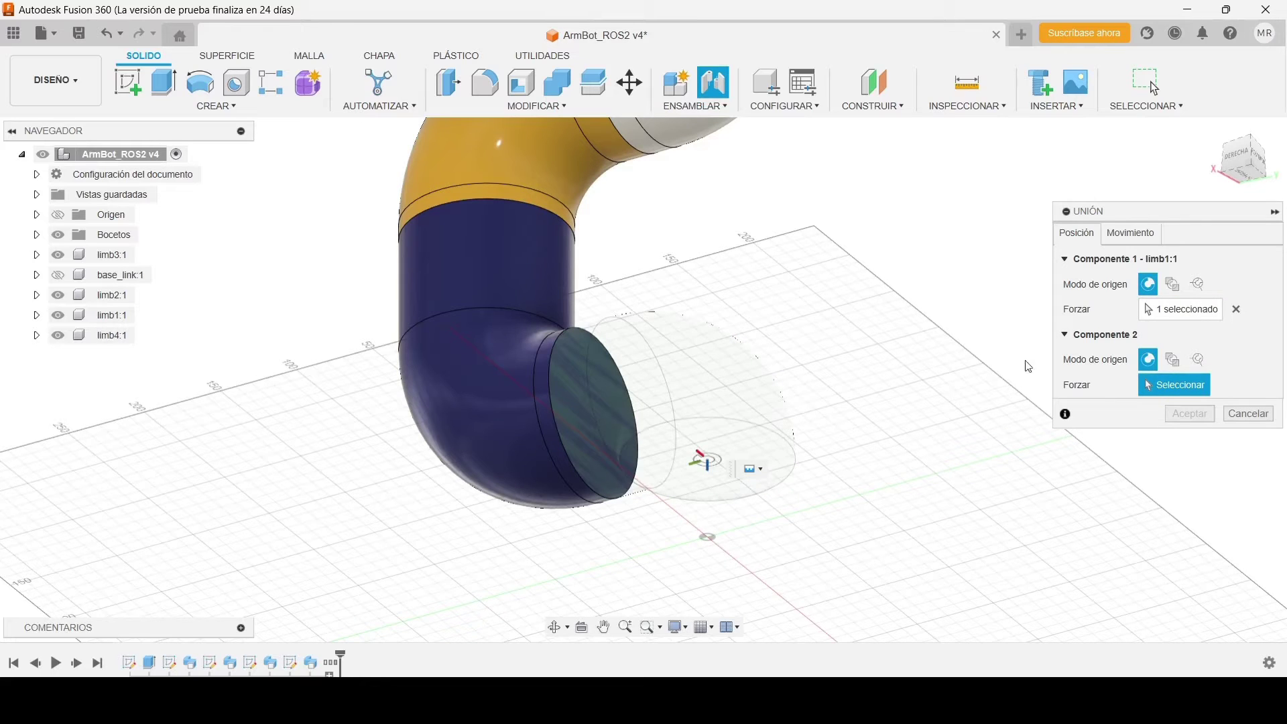
# Show base_link, select the center of its upper face as the joint's second origin with limb1 hidden, and show limb1 again
pyautogui.click(60, 275)
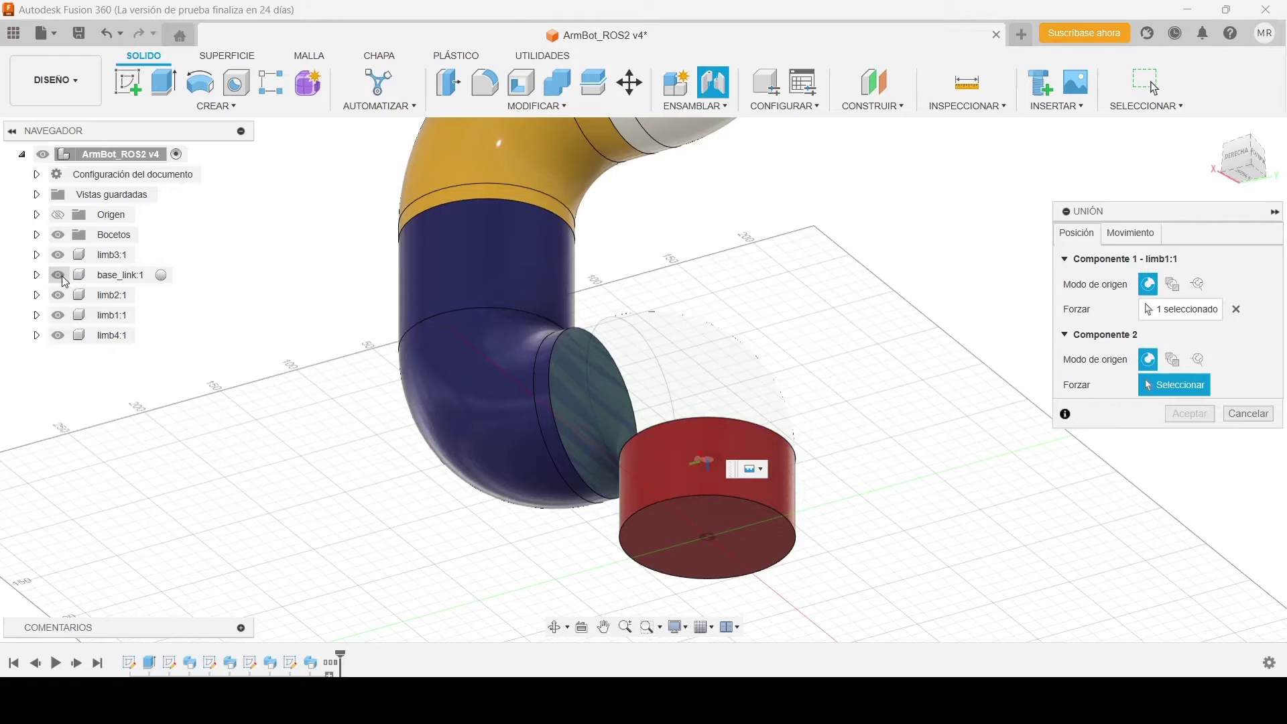
pyautogui.click(57, 316)
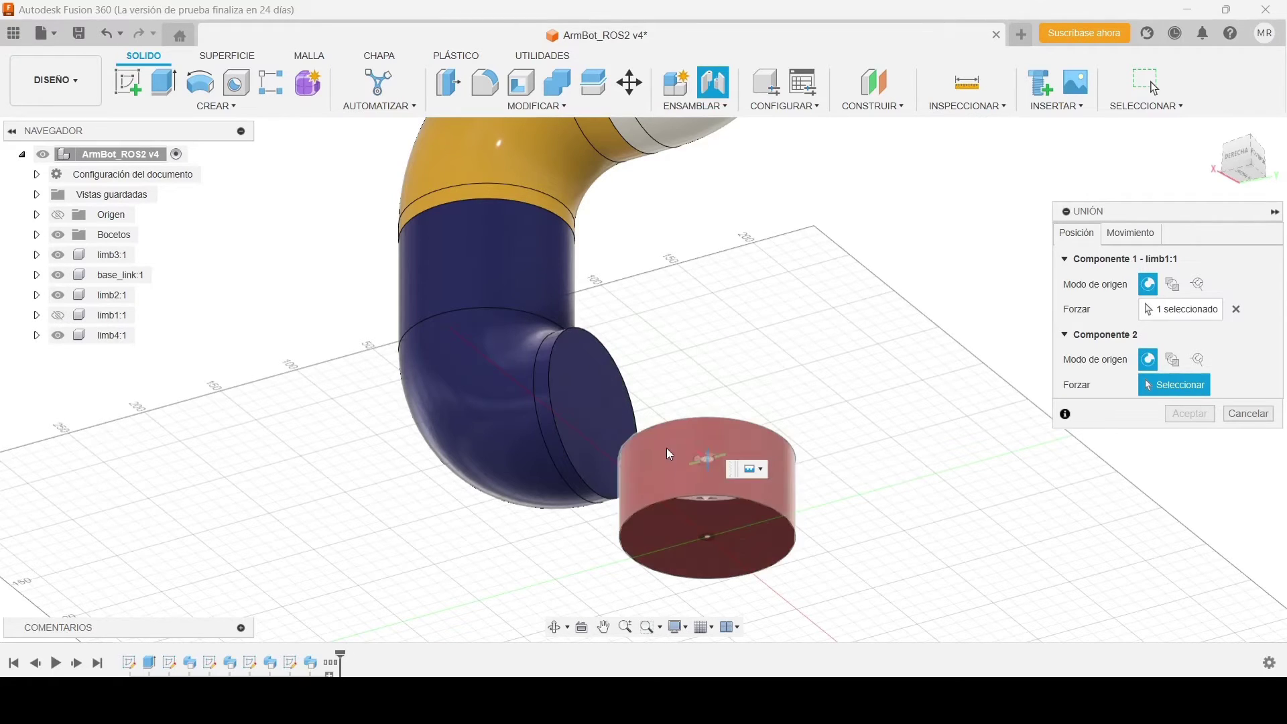
pyautogui.keyDown('shift'); pyautogui.moveTo(668, 454); pyautogui.dragTo(687, 396, button='middle'); pyautogui.keyUp('shift')
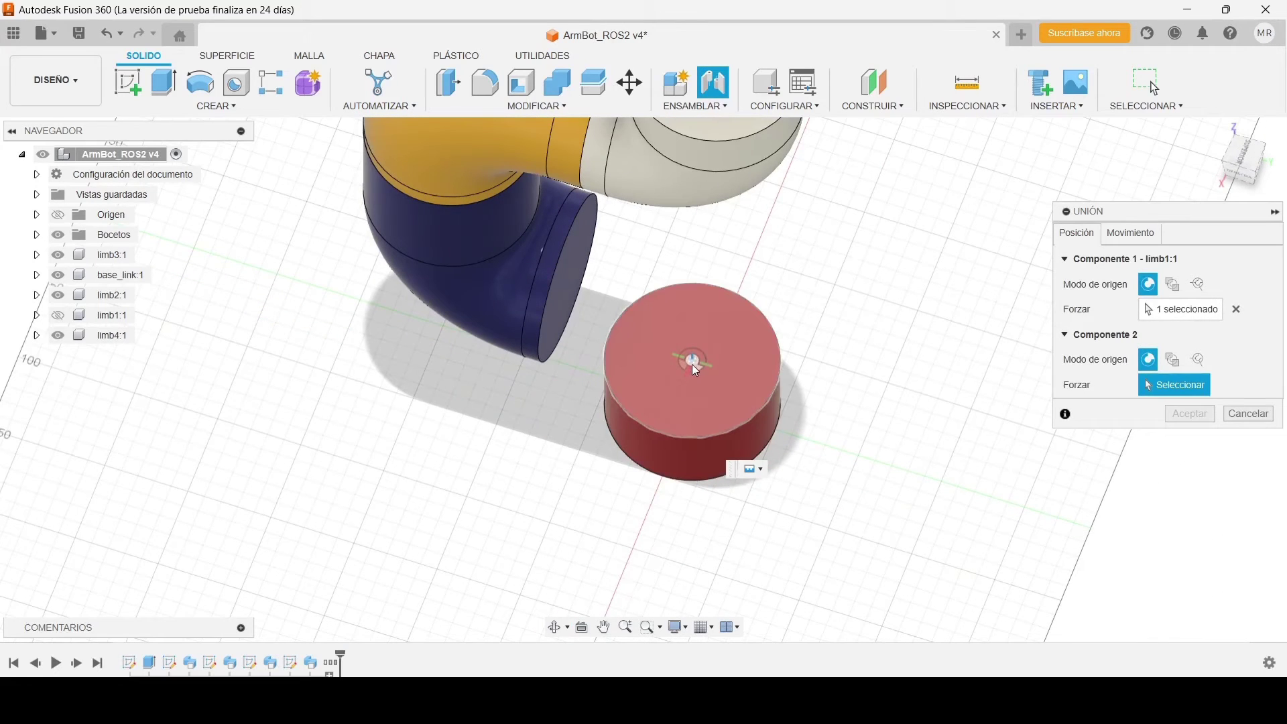
pyautogui.click(693, 361)
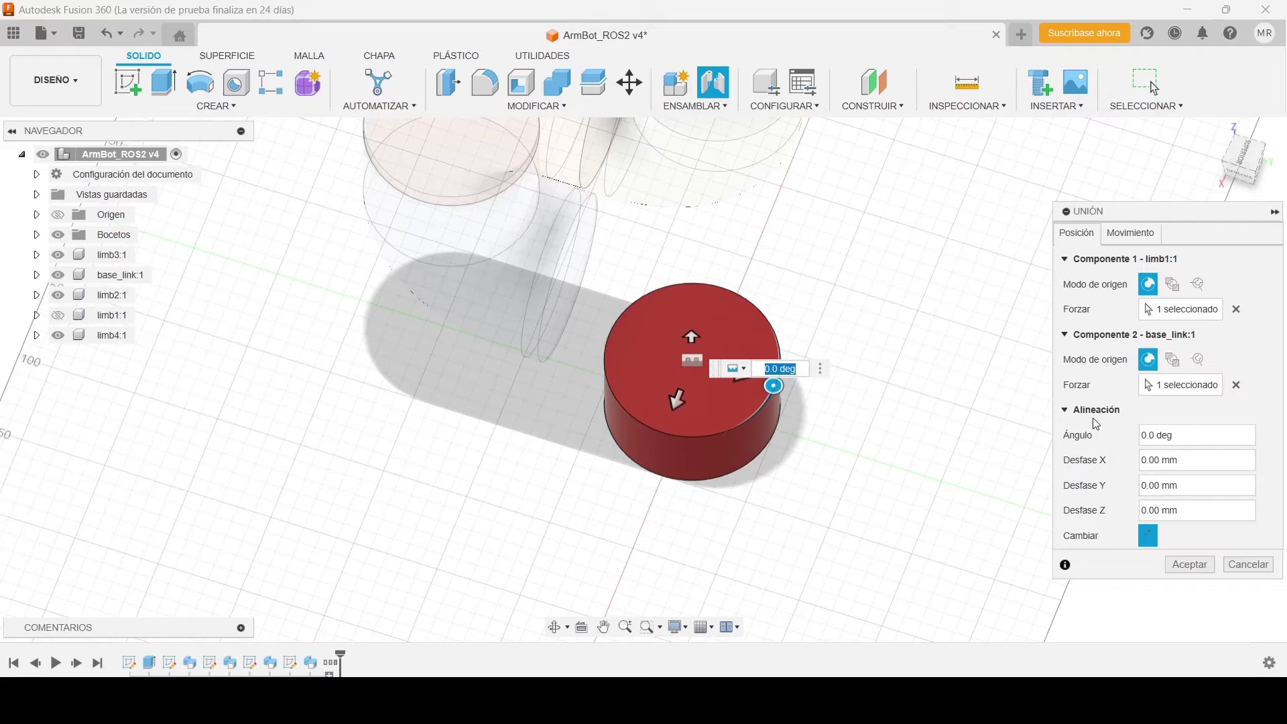
pyautogui.click(58, 315)
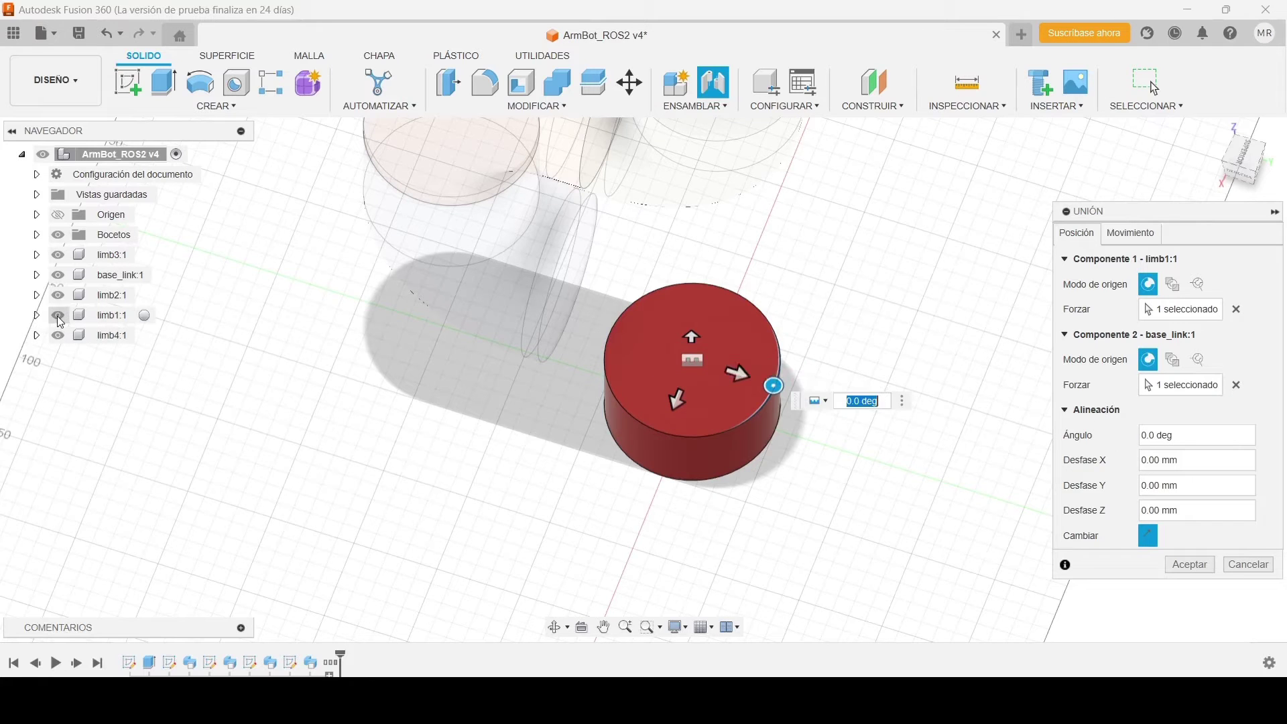
pyautogui.moveTo(655, 352); pyautogui.dragTo(635, 307, button='middle')
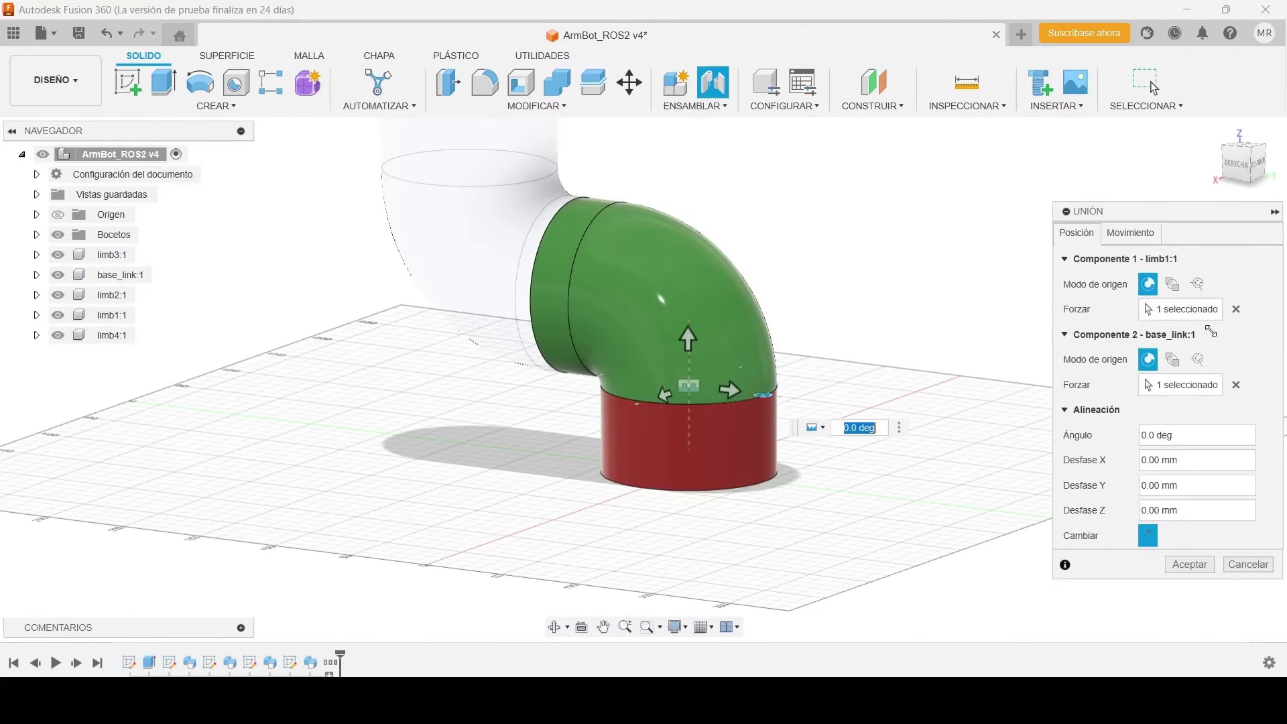
# Set the motion type of the limb1–base_link joint to Revolución about the Z axis and accept the joint
pyautogui.click(1132, 235)
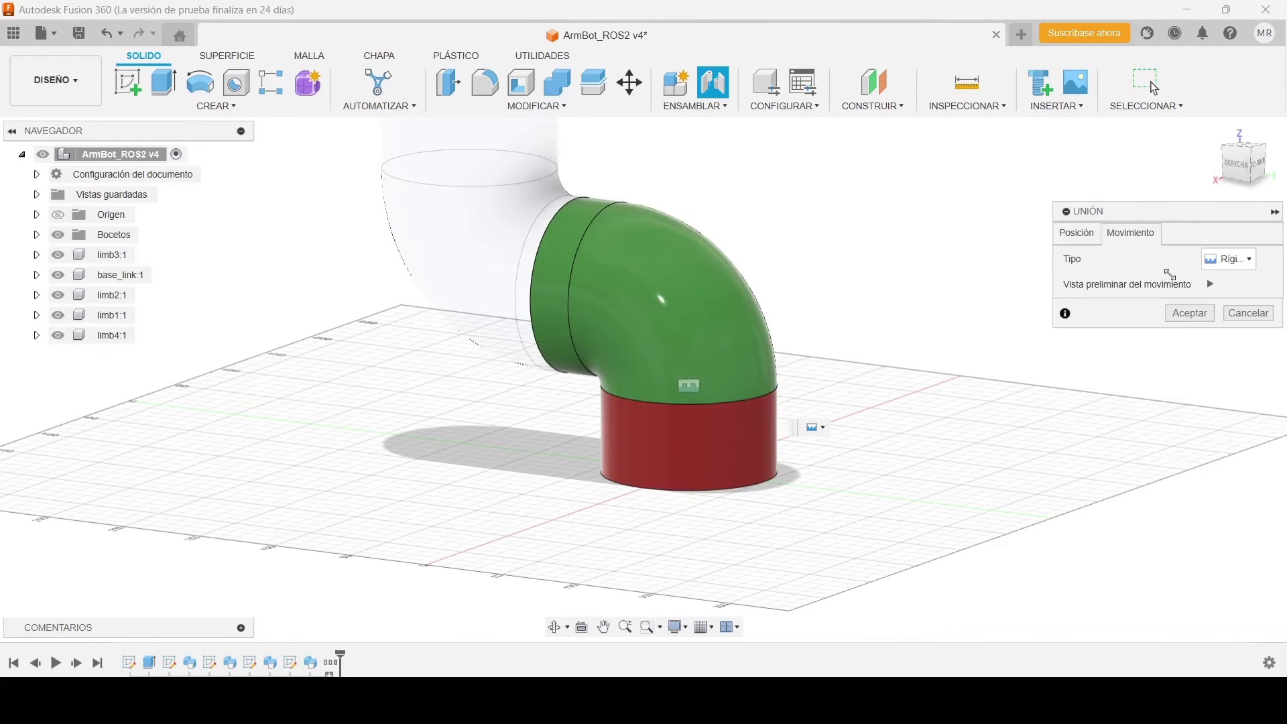
pyautogui.click(1246, 260)
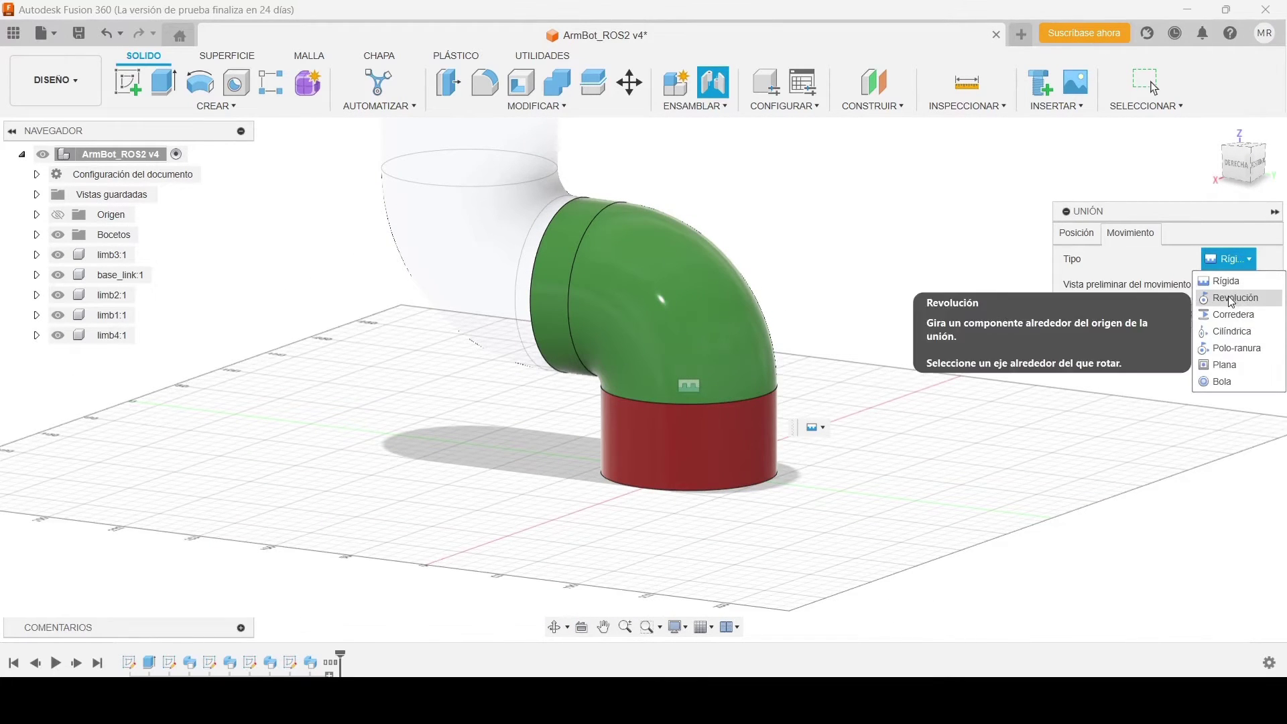
pyautogui.click(1232, 299)
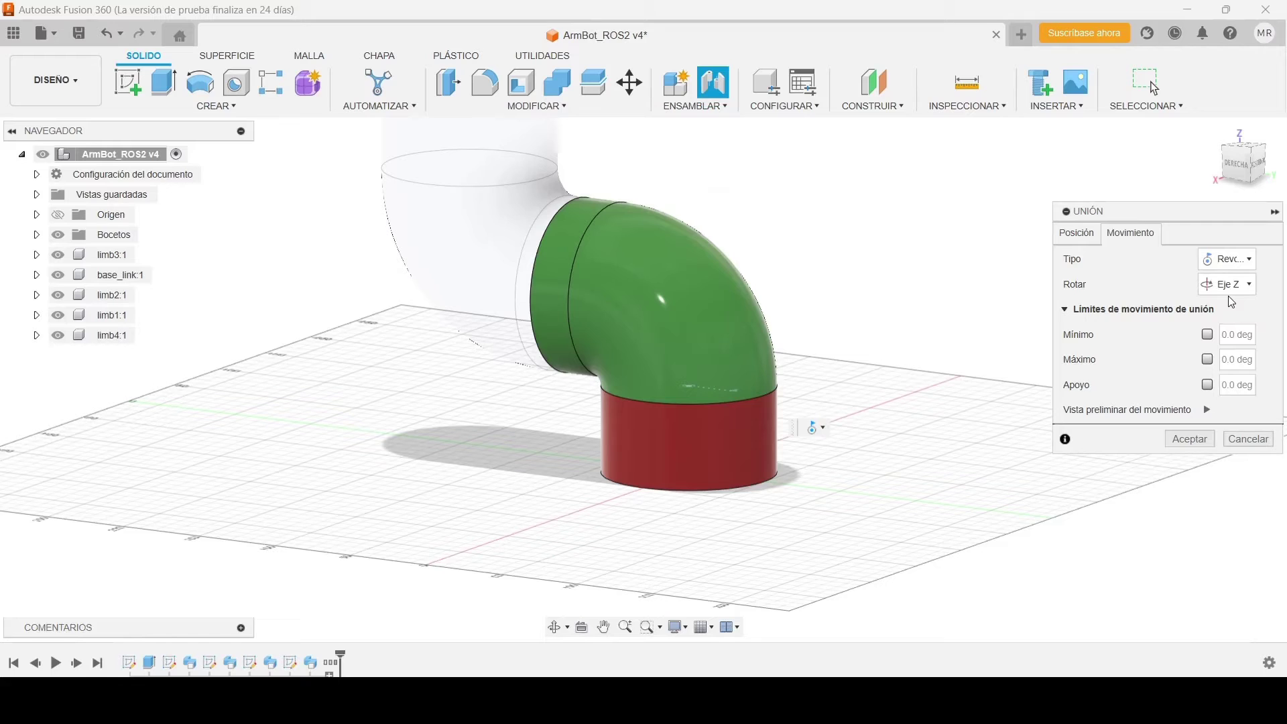
pyautogui.click(1189, 439)
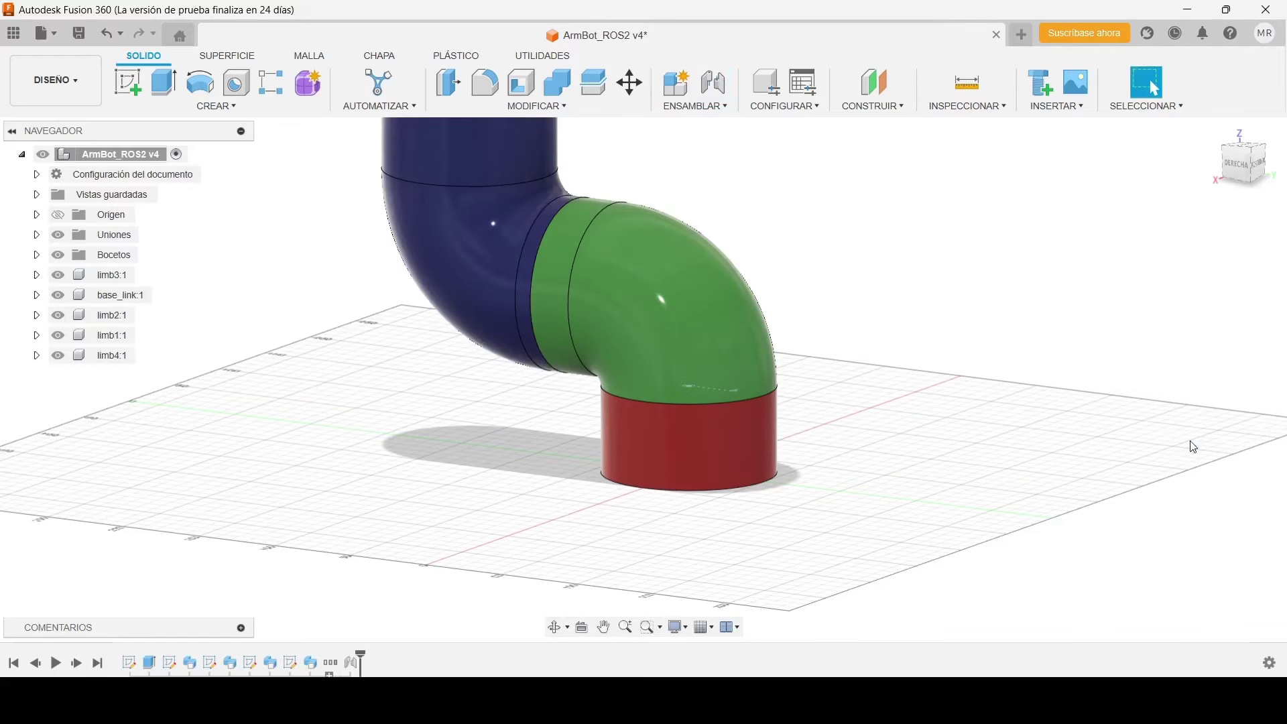
# Rename the new revolute joint as limb1_to_base_link
pyautogui.click(38, 236)
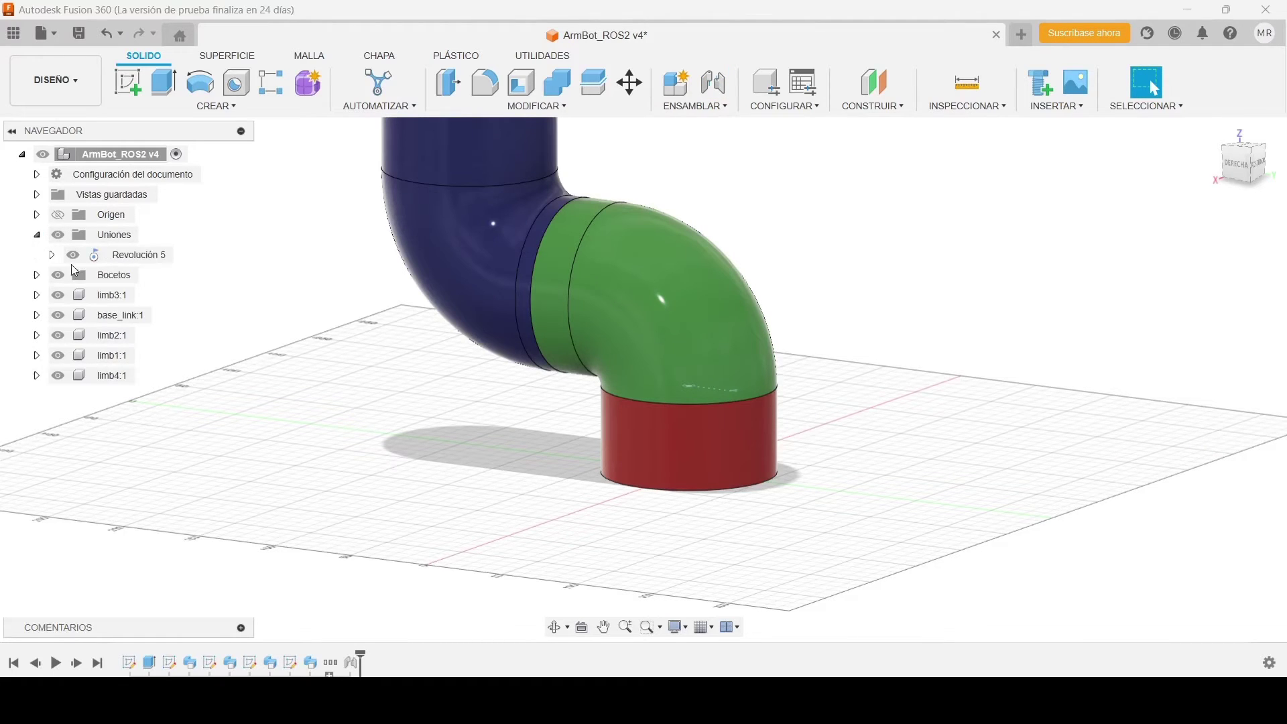
pyautogui.click(140, 254)
pyautogui.click(140, 254)
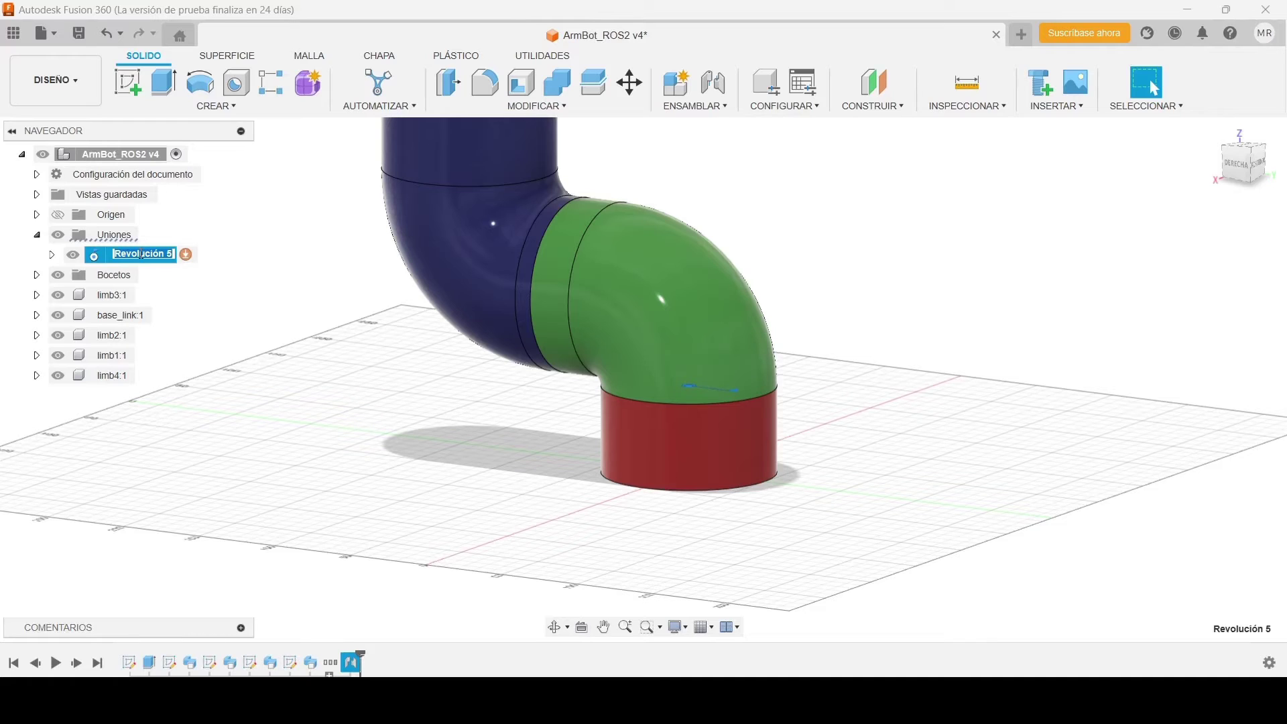
pyautogui.write('base_link')
pyautogui.doubleClick(141, 254)
pyautogui.press('BackSpace')
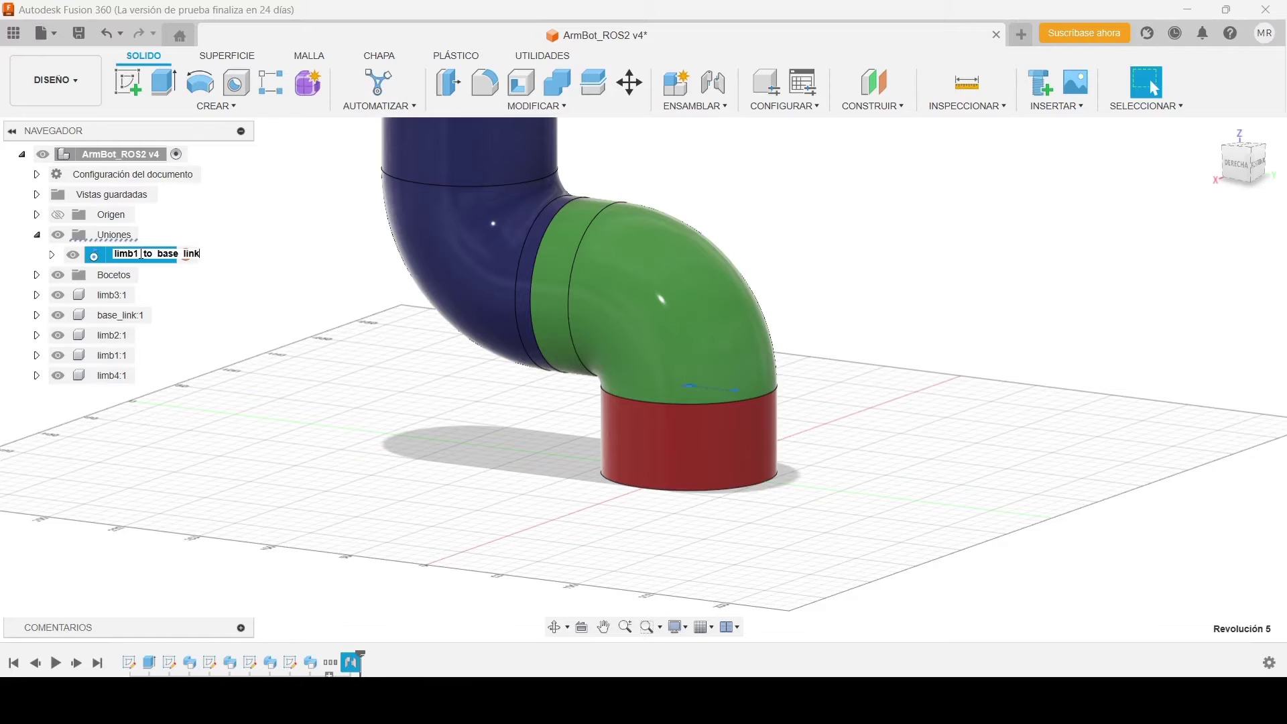
pyautogui.press('Return')
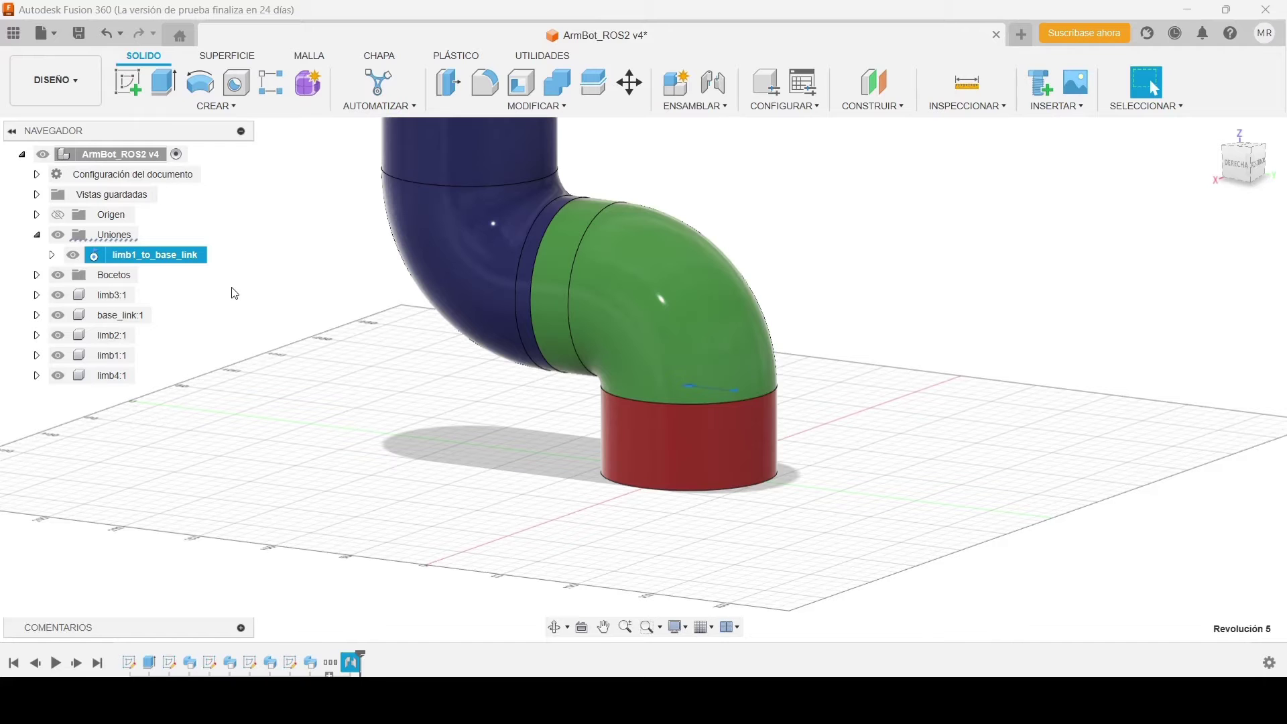
# Hide limb1, start a joint, and select the center of limb2's lower end face as the first component's origin
pyautogui.keyDown('shift'); pyautogui.moveTo(556, 260); pyautogui.dragTo(504, 290, button='middle'); pyautogui.keyUp('shift')
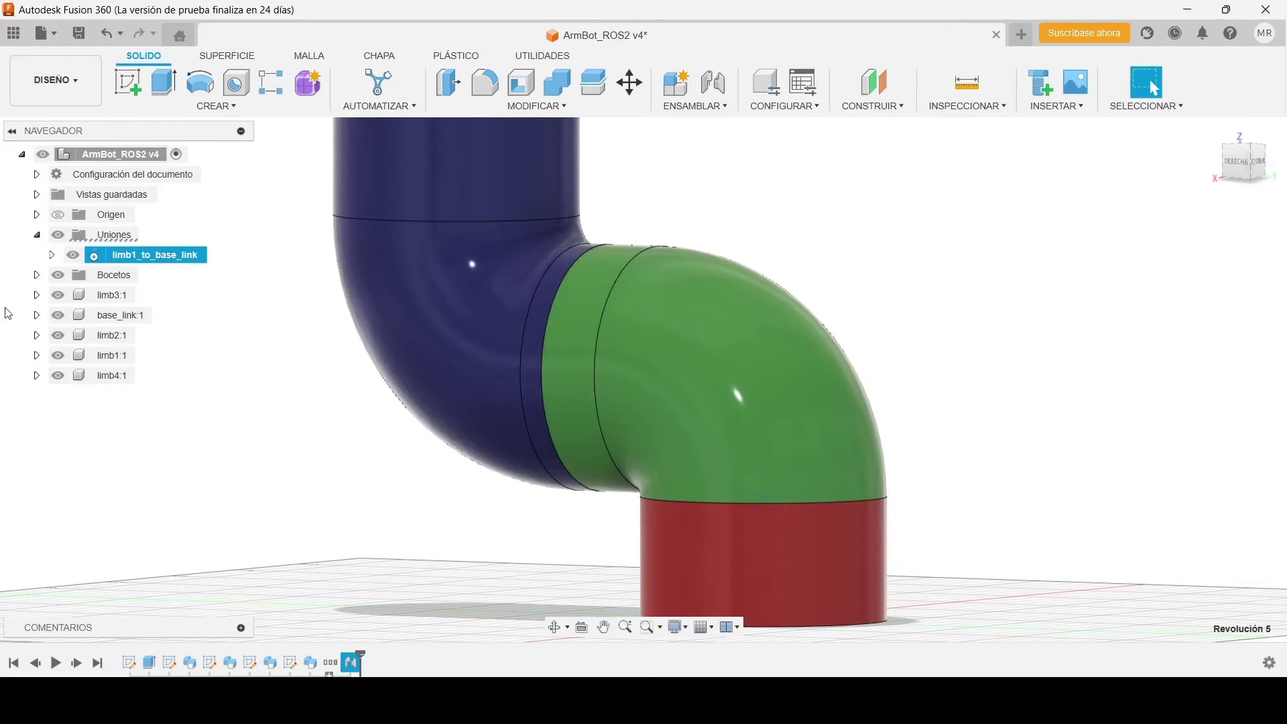
pyautogui.click(38, 236)
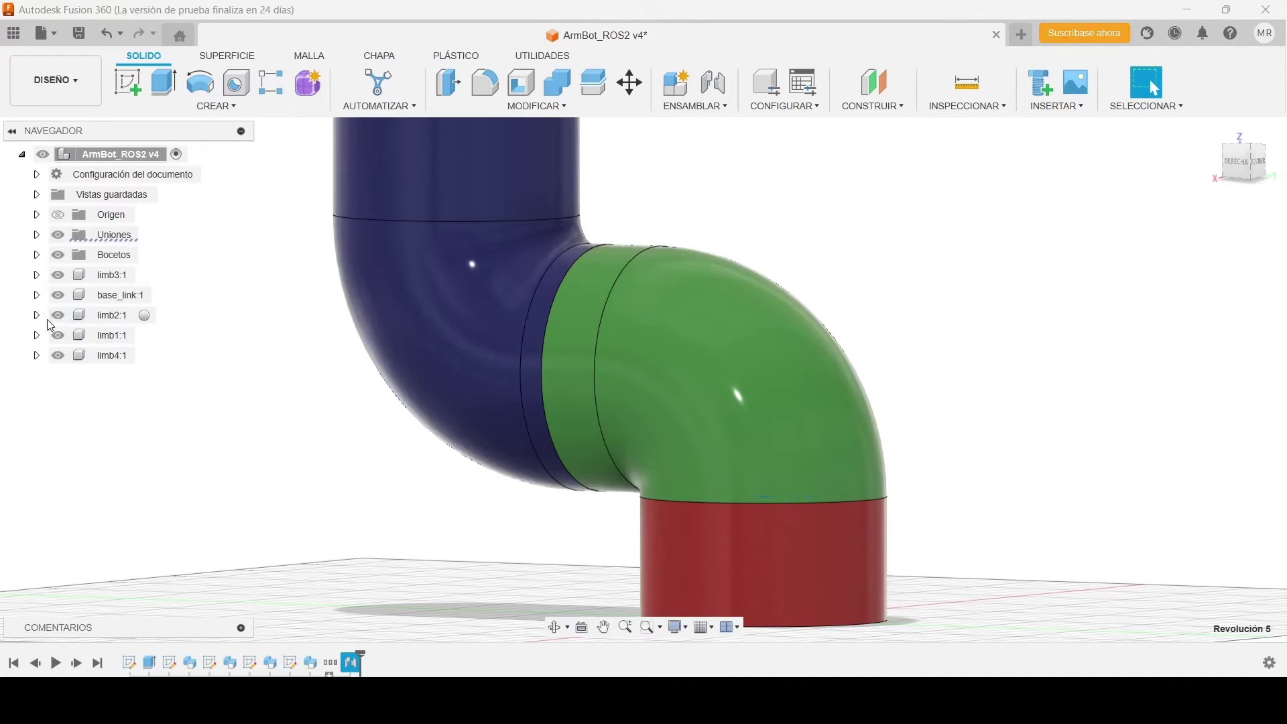
pyautogui.click(59, 335)
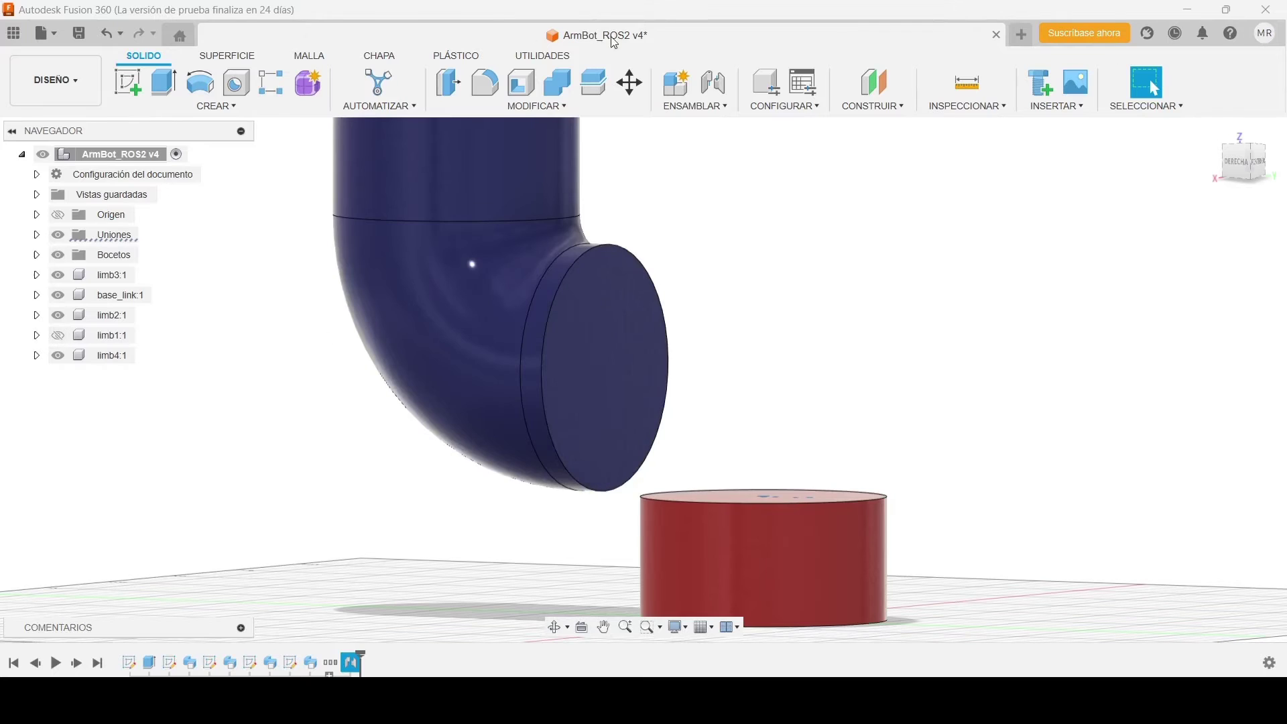
pyautogui.click(713, 82)
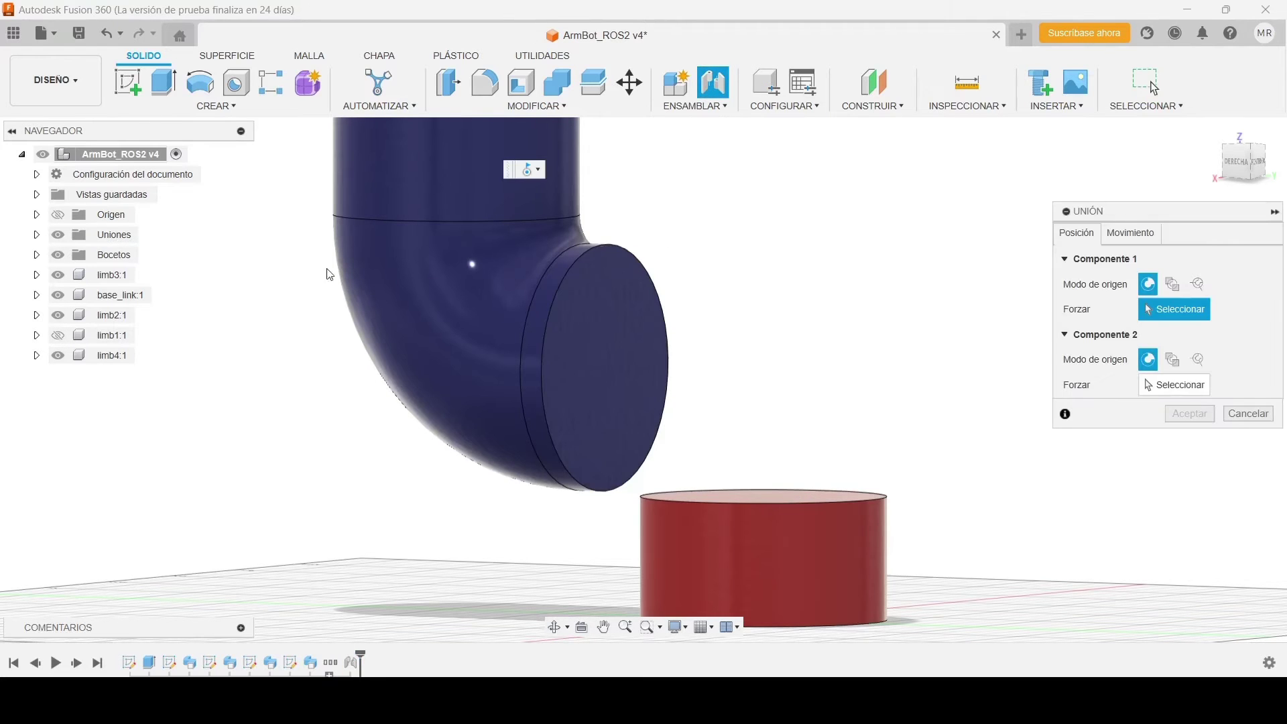
pyautogui.click(609, 369)
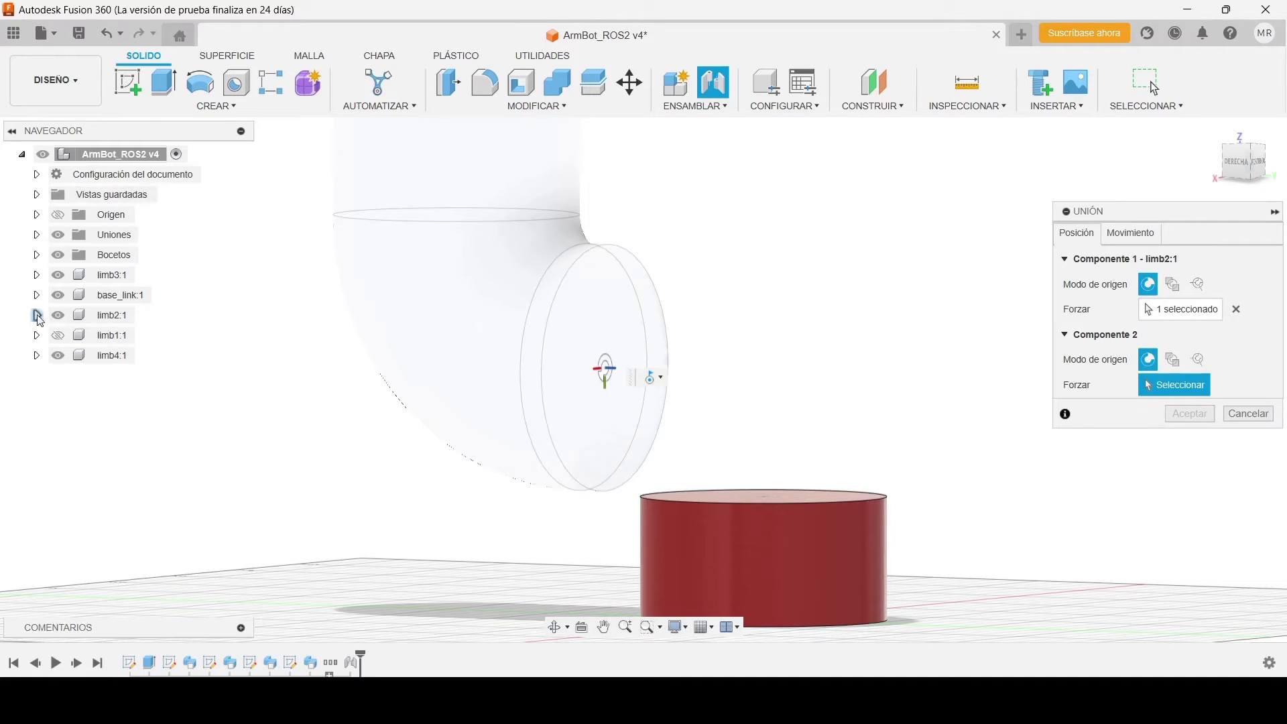
# Select the center of limb1's free end face as the joint's second origin with limb2 hidden, and show limb2 again
pyautogui.click(58, 315)
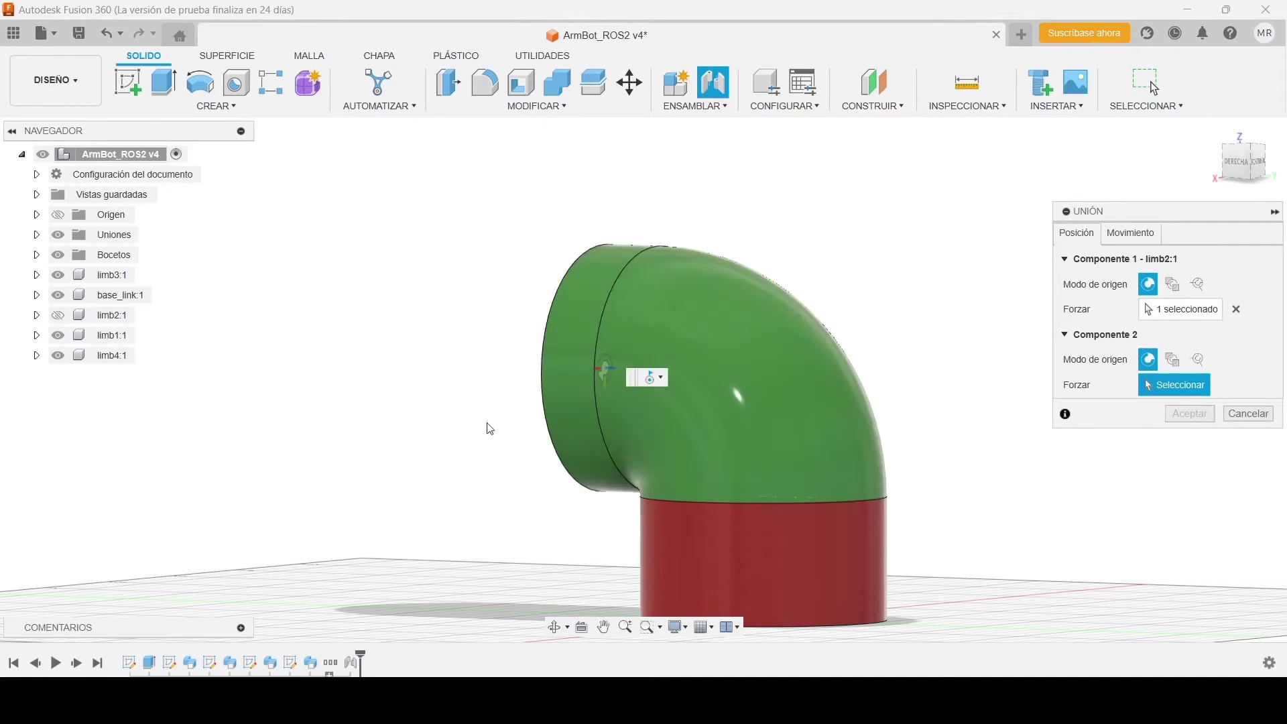
pyautogui.keyDown('shift'); pyautogui.moveTo(631, 395); pyautogui.dragTo(575, 371, button='middle'); pyautogui.keyUp('shift')
pyautogui.click(537, 371)
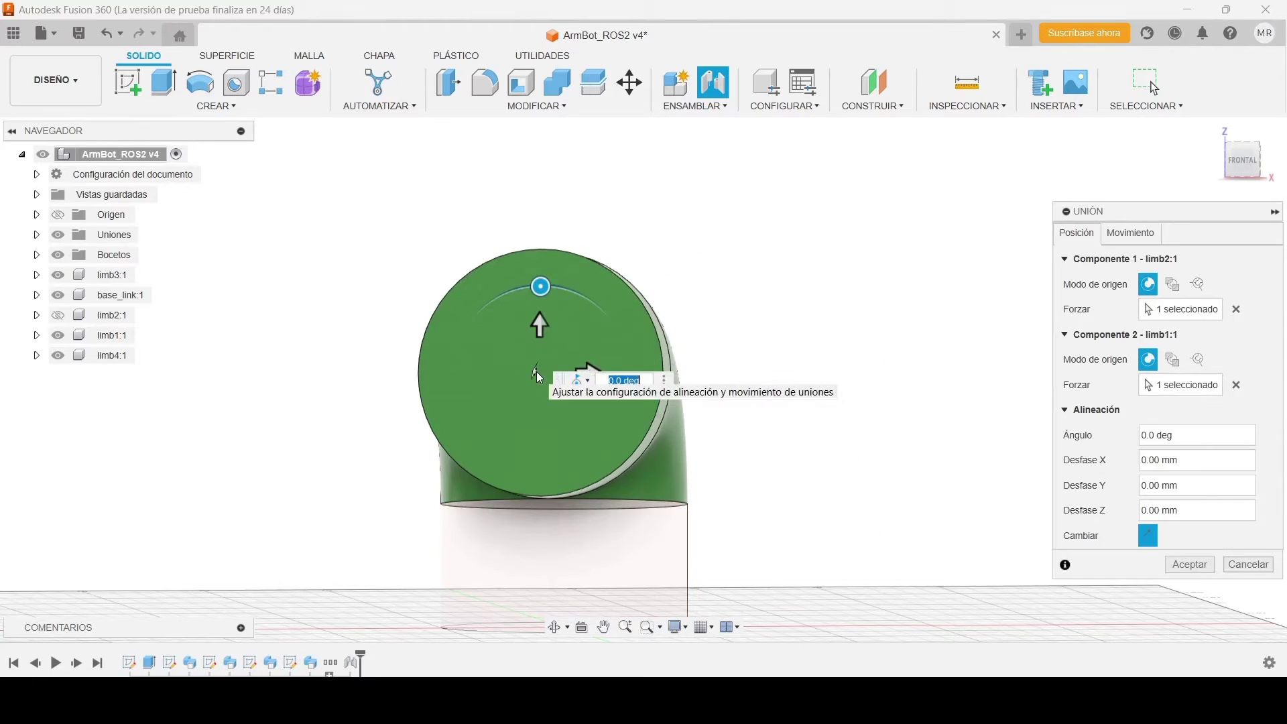
pyautogui.click(58, 315)
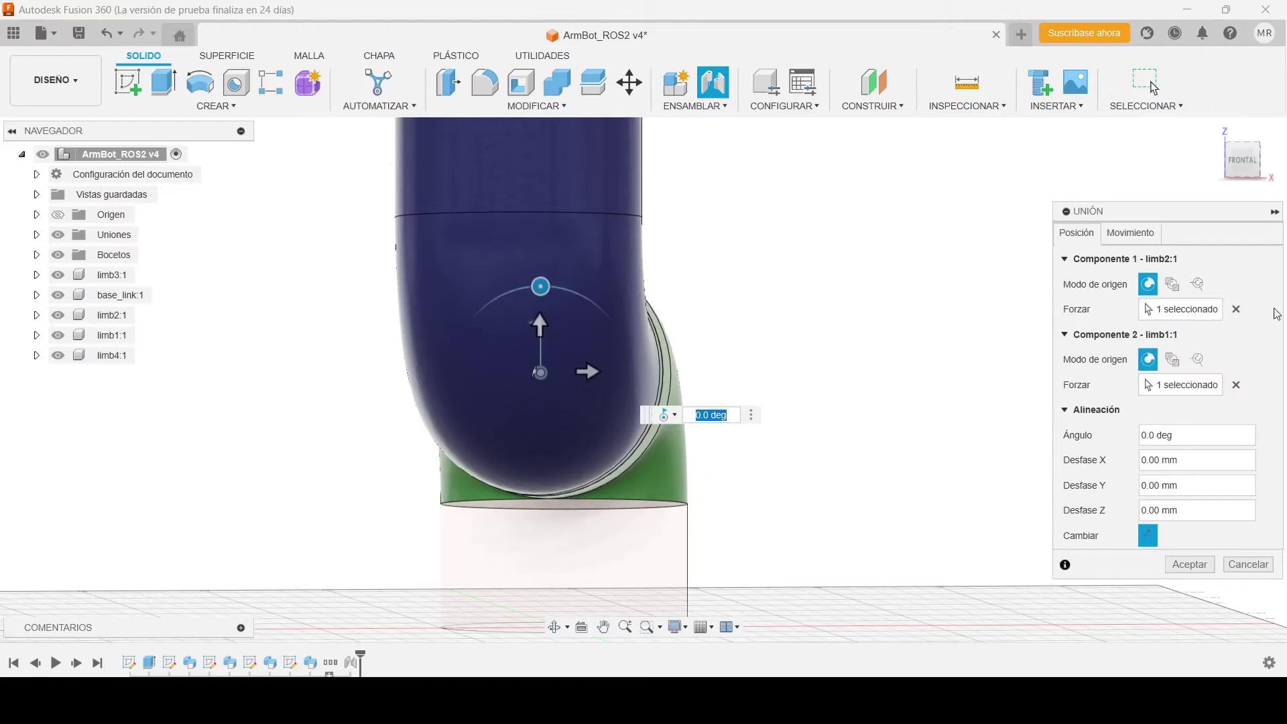
# Preview the Revolución motion about the Z axis for the limb2–limb1 joint and accept the joint
pyautogui.click(1132, 241)
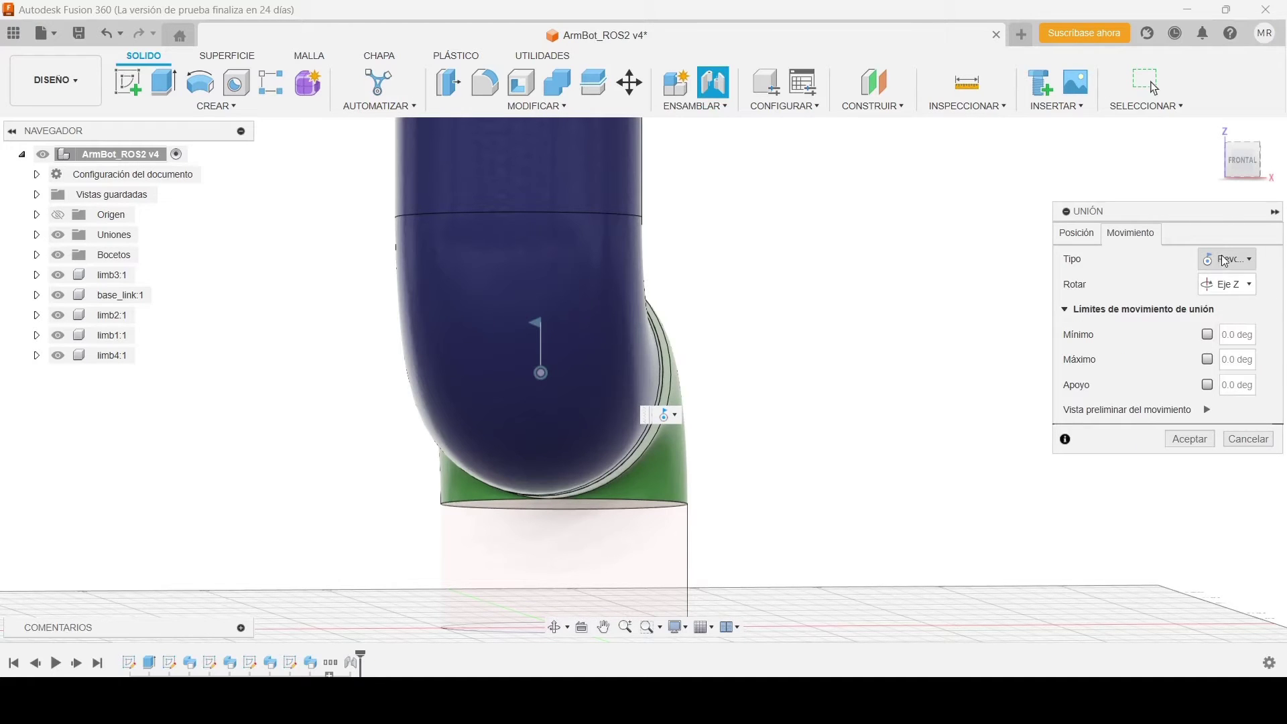
pyautogui.click(1207, 410)
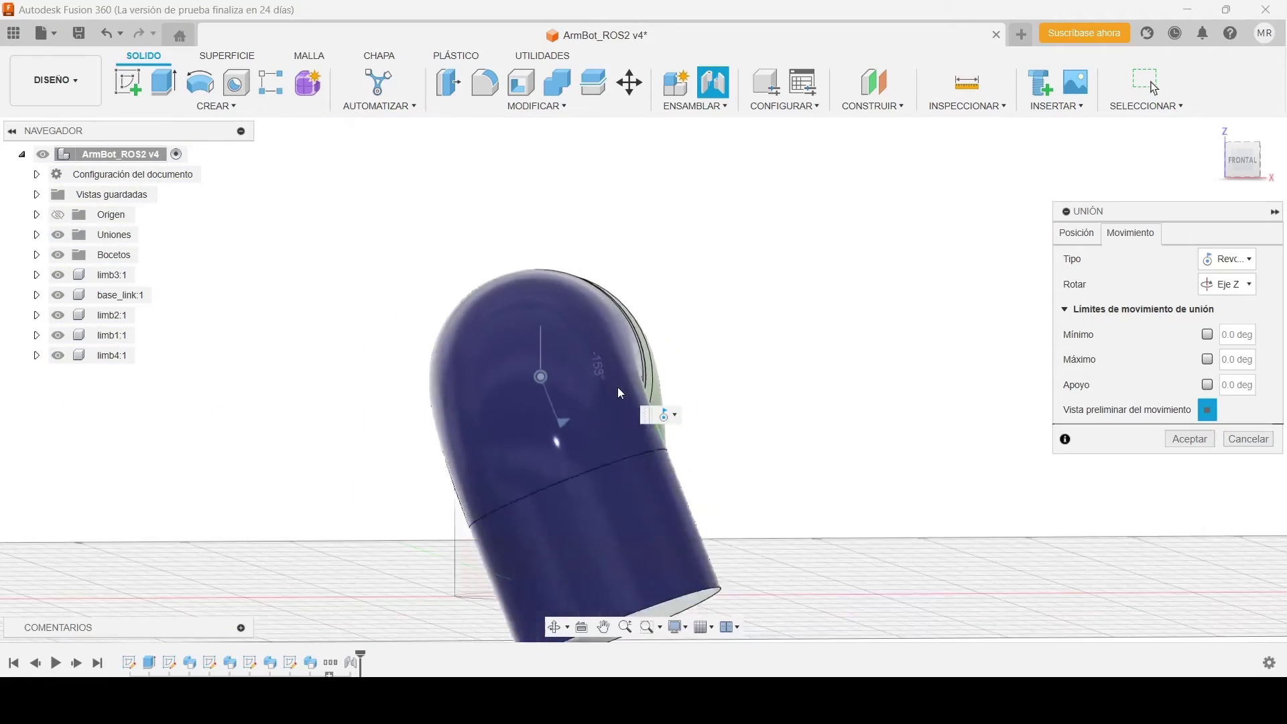
pyautogui.moveTo(488, 416); pyautogui.dragTo(563, 382, button='middle')
pyautogui.keyDown('shift'); pyautogui.moveTo(550, 383); pyautogui.dragTo(468, 404, button='middle'); pyautogui.keyUp('shift')
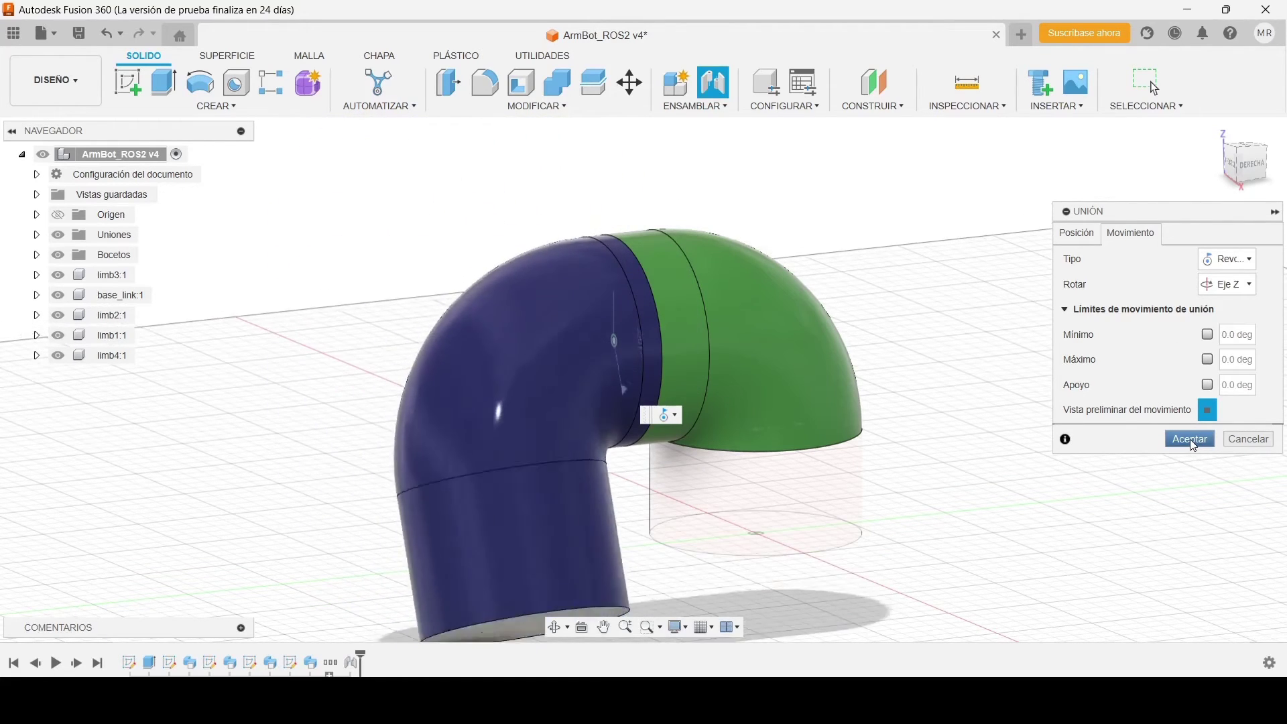
pyautogui.click(1191, 440)
# Rename the joint between limb2 and limb1 as limb2_to_limb1
pyautogui.scroll(3, 529, 315)
pyautogui.scroll(-3, 542, 331)
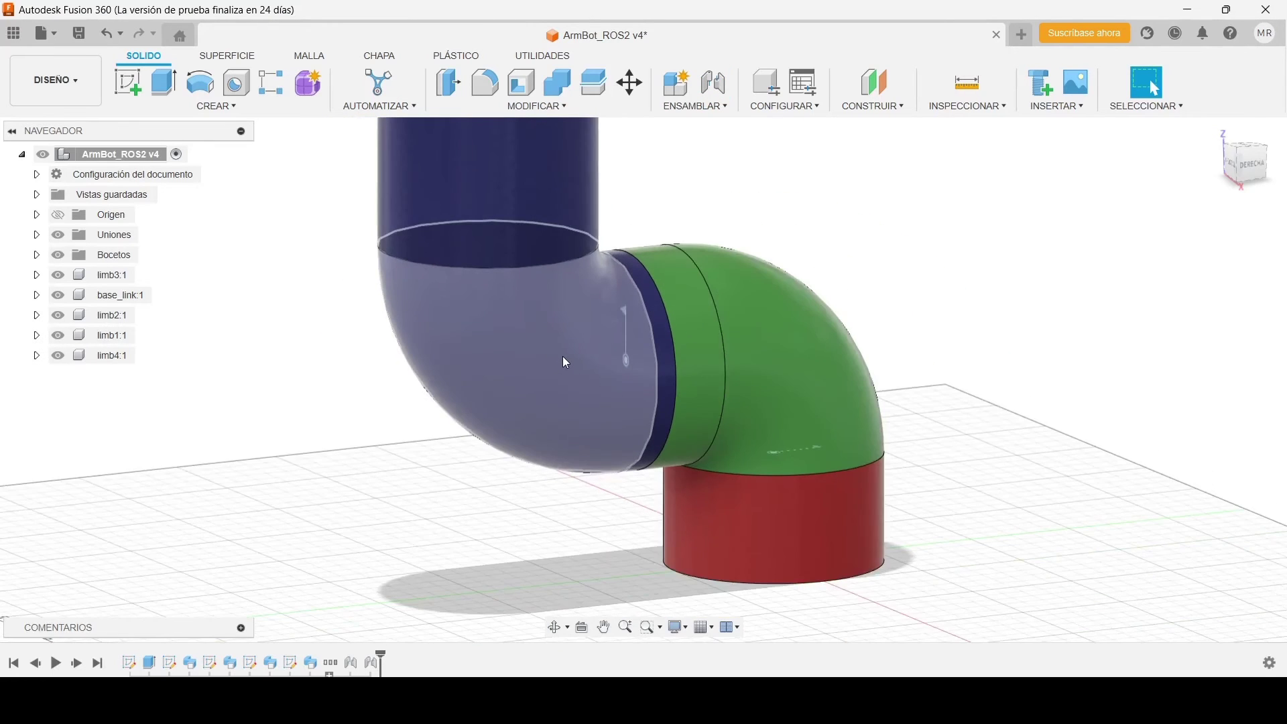
pyautogui.moveTo(528, 310)
pyautogui.keyDown('shift'); pyautogui.mouseDown(button='middle')
pyautogui.moveTo(531, 388)
pyautogui.moveTo(513, 298)
pyautogui.mouseUp(button='middle'); pyautogui.keyUp('shift')
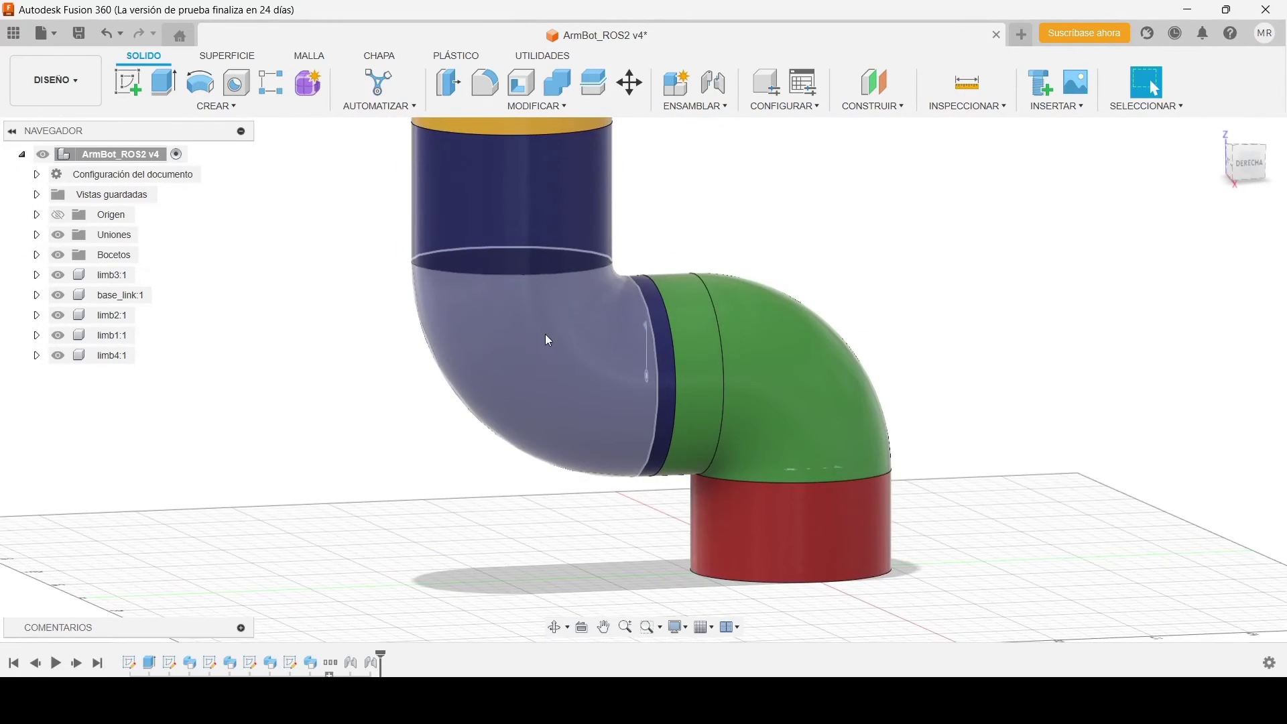
pyautogui.moveTo(546, 339); pyautogui.dragTo(563, 479, button='middle')
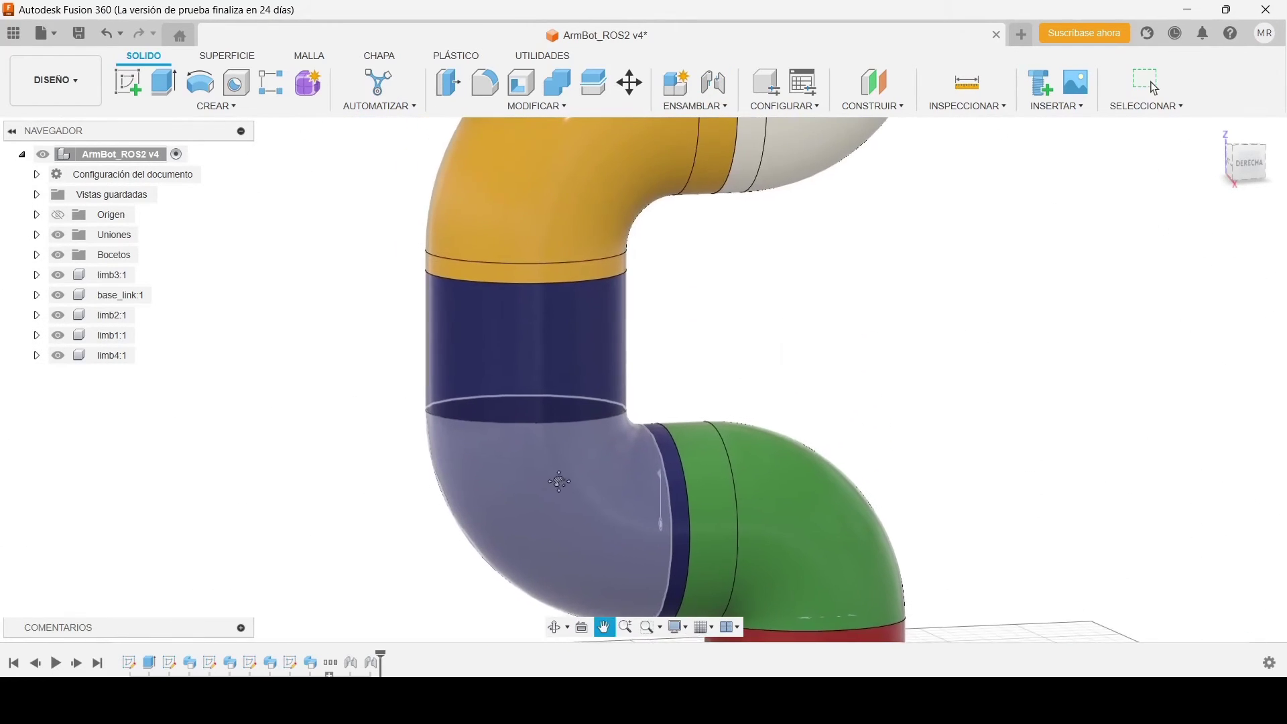
pyautogui.click(36, 236)
pyautogui.click(137, 280)
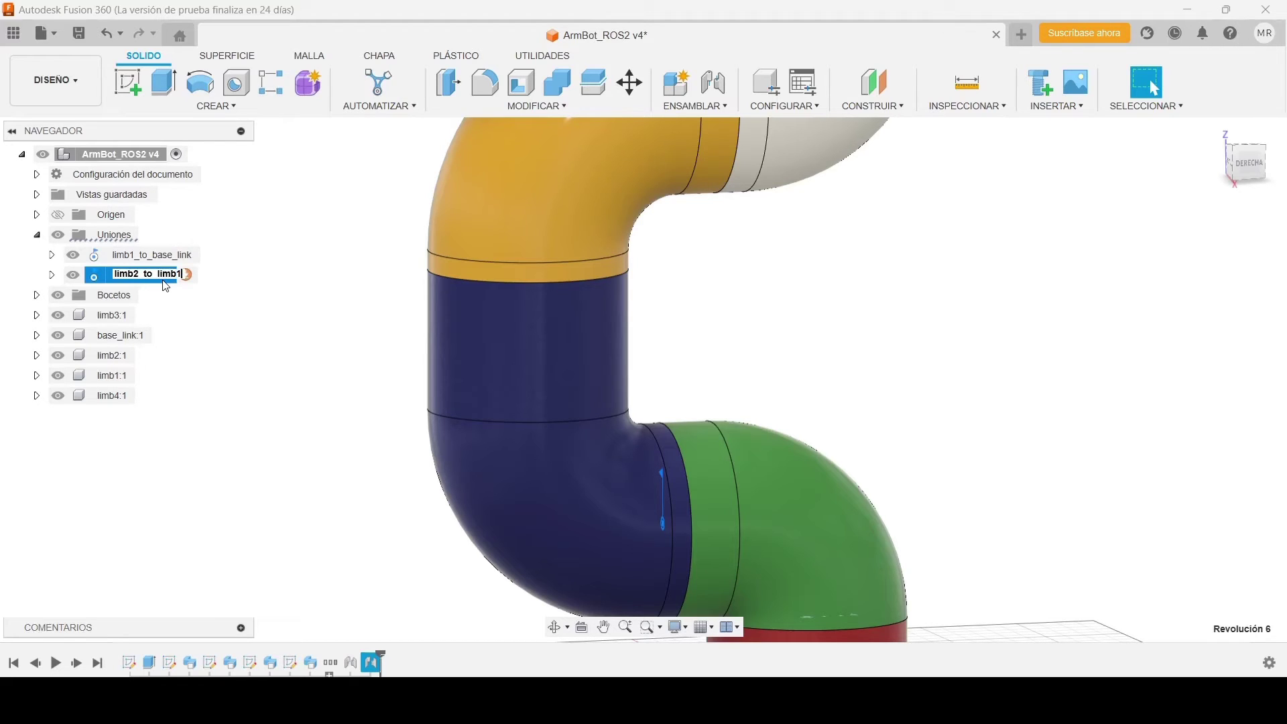
pyautogui.press('Return')
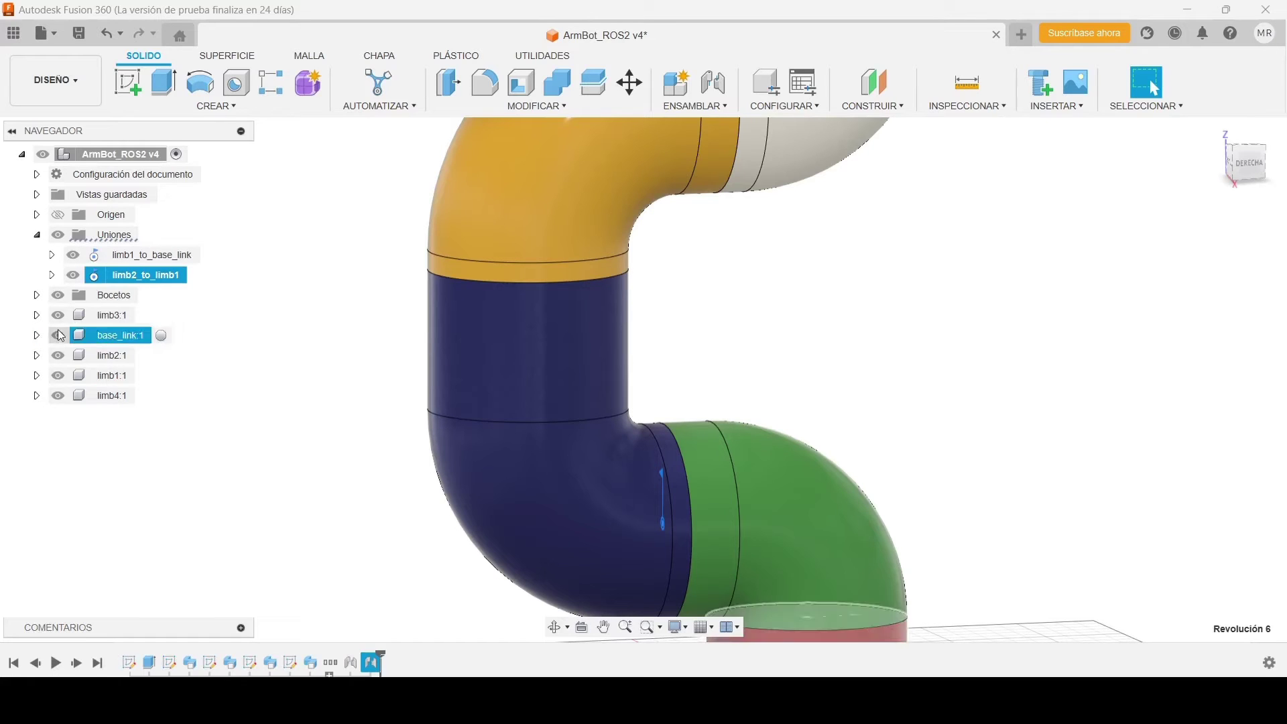
# Hide limb2, start a joint, and select the center of limb3's lower end face as the first component's origin
pyautogui.click(38, 236)
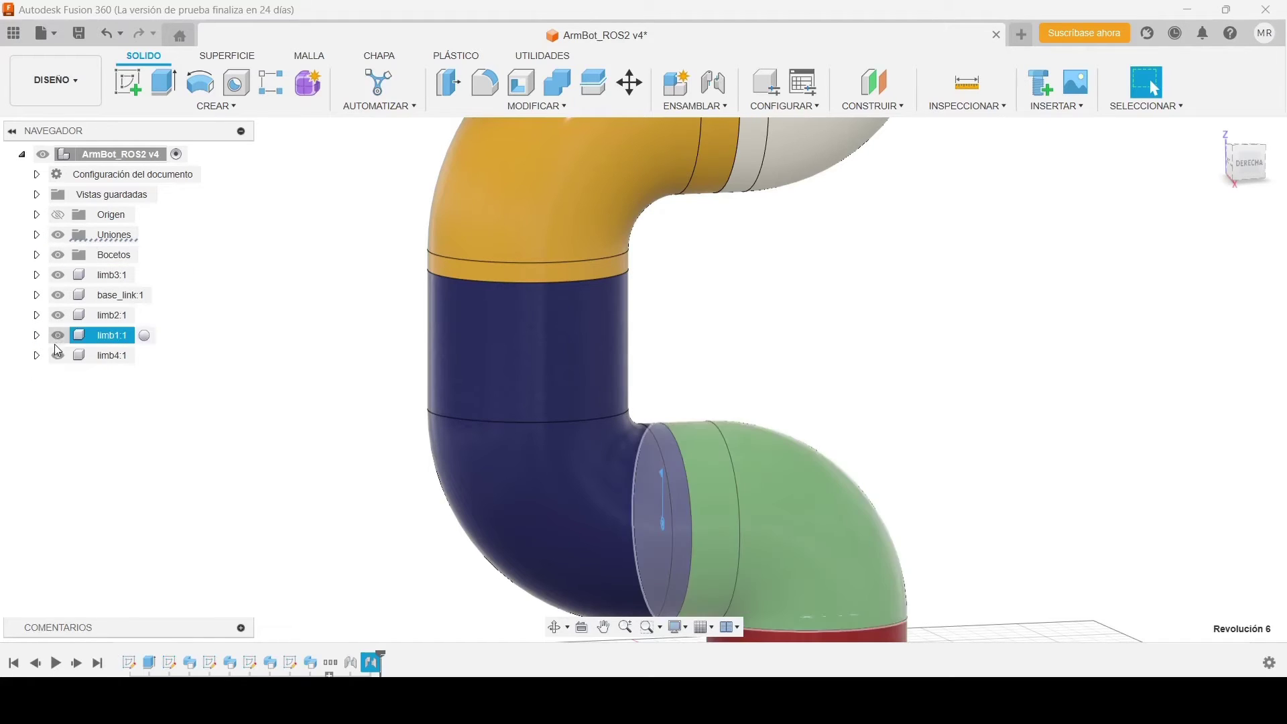
pyautogui.click(57, 315)
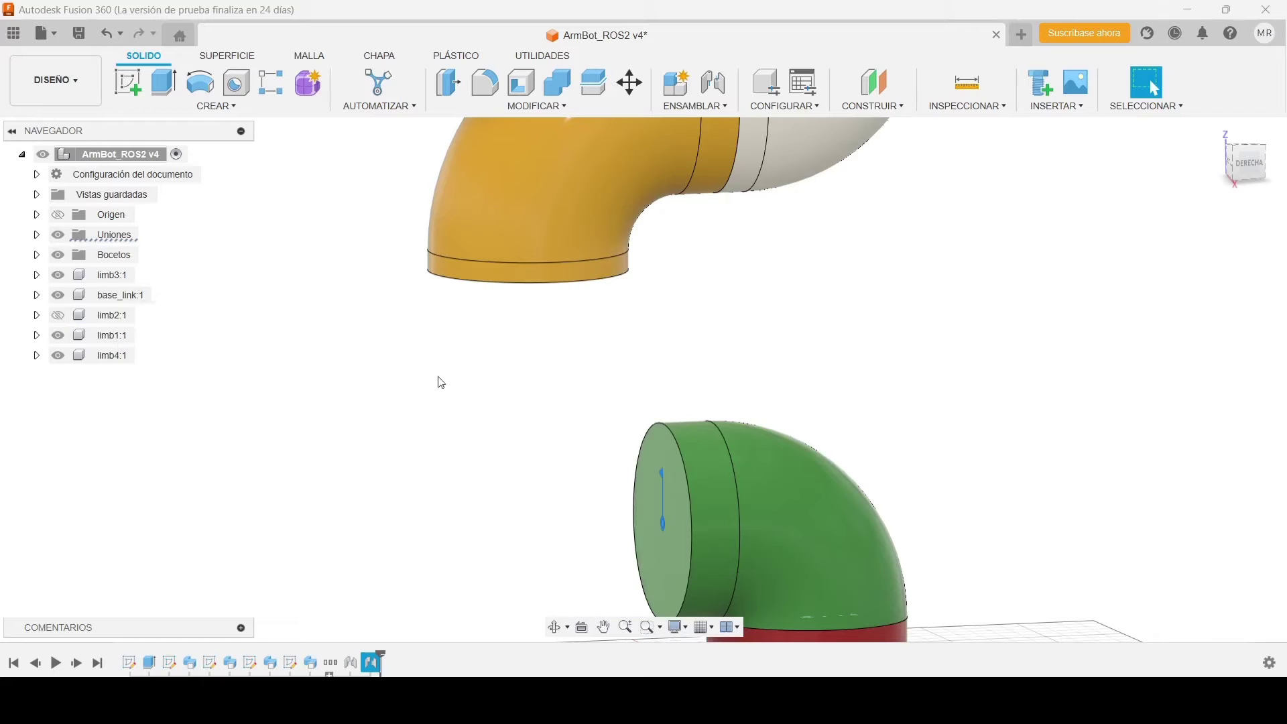
pyautogui.click(718, 86)
pyautogui.keyDown('shift'); pyautogui.moveTo(673, 236); pyautogui.dragTo(559, 198, button='middle'); pyautogui.keyUp('shift')
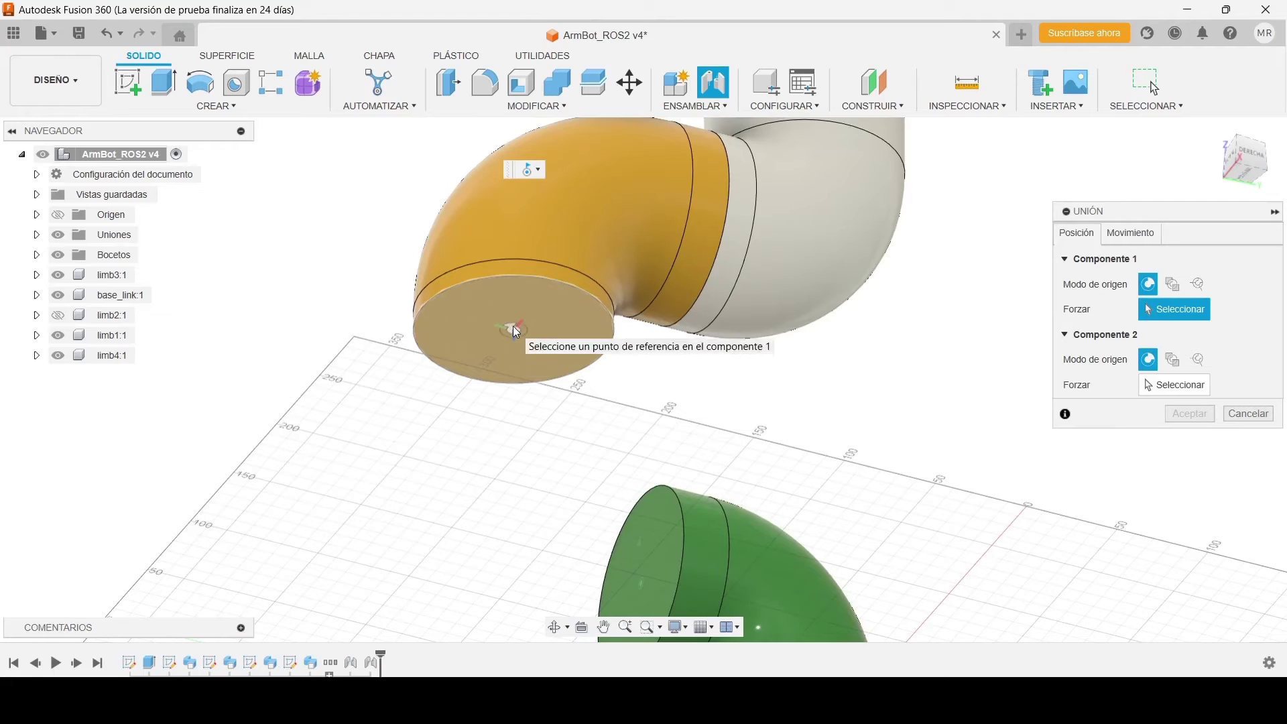
pyautogui.click(513, 326)
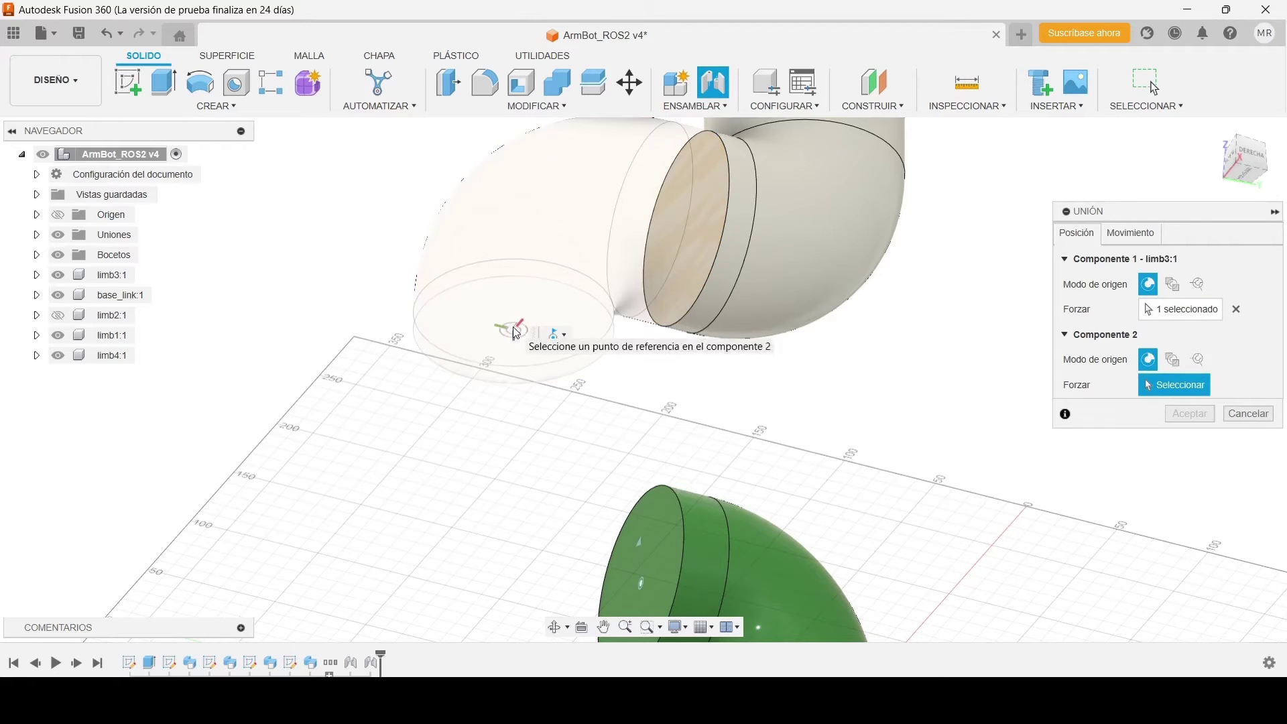
# Hide limb3, show limb2, and select the center of limb2's upper end face as the joint's second origin
pyautogui.click(59, 276)
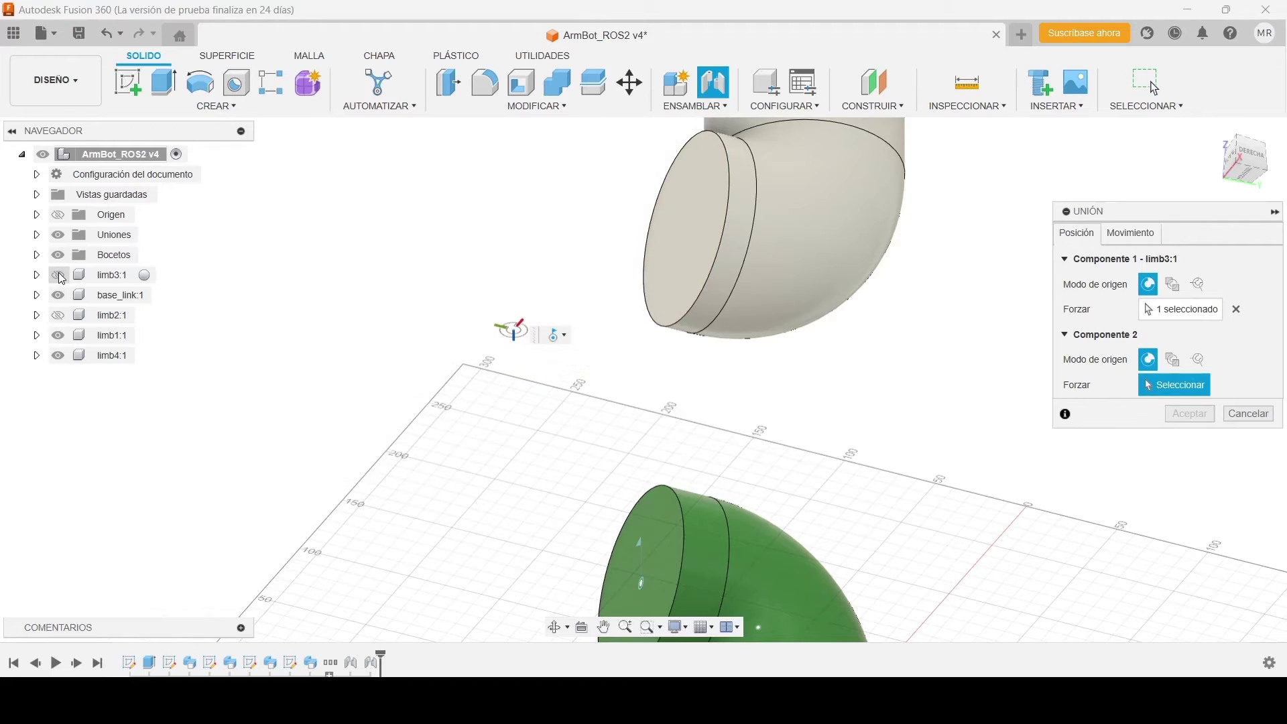
pyautogui.click(58, 315)
pyautogui.click(508, 381)
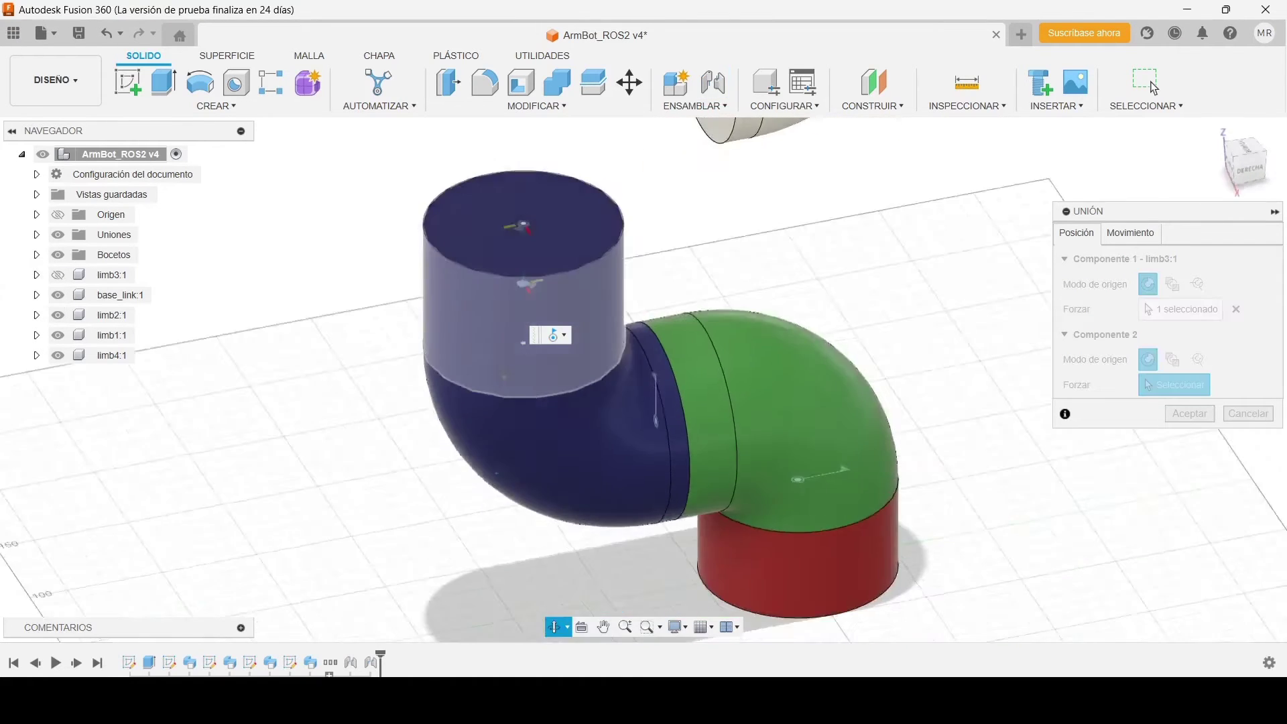
pyautogui.click(521, 230)
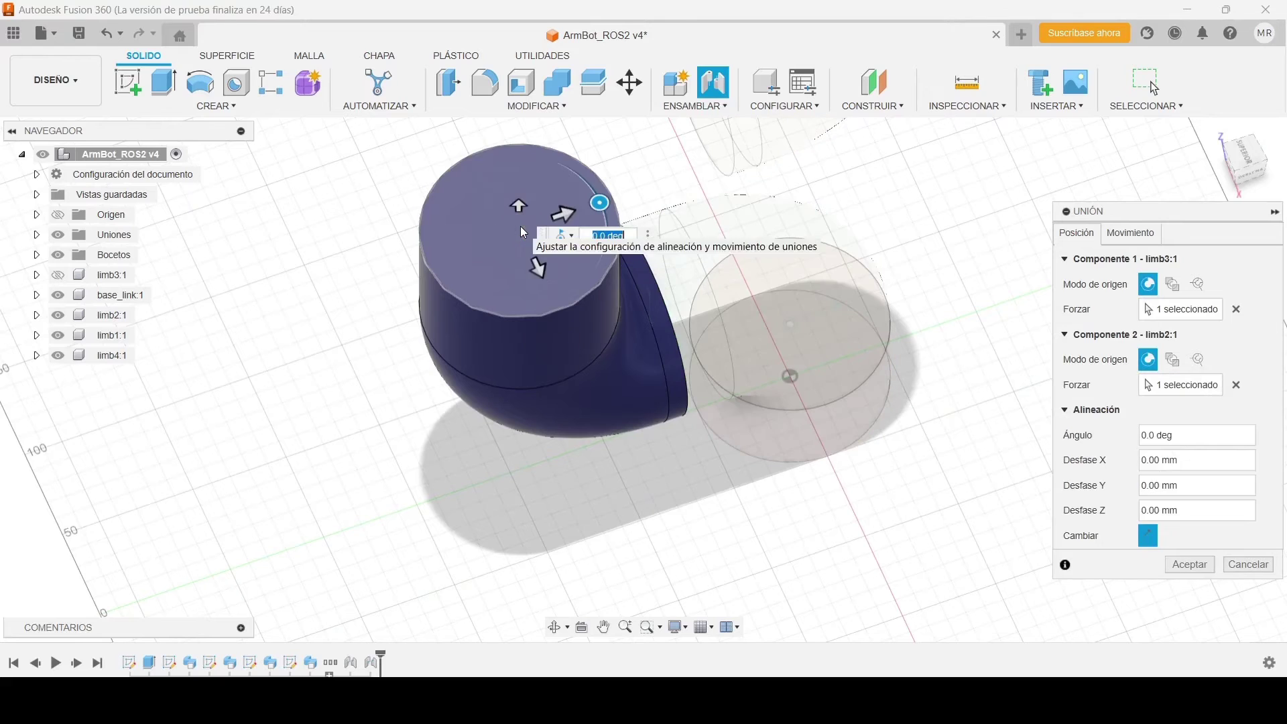
# Show limb3 again, preview the Revolución motion about the Z axis for the limb3–limb2 joint, and accept the joint
pyautogui.click(1139, 235)
pyautogui.click(59, 275)
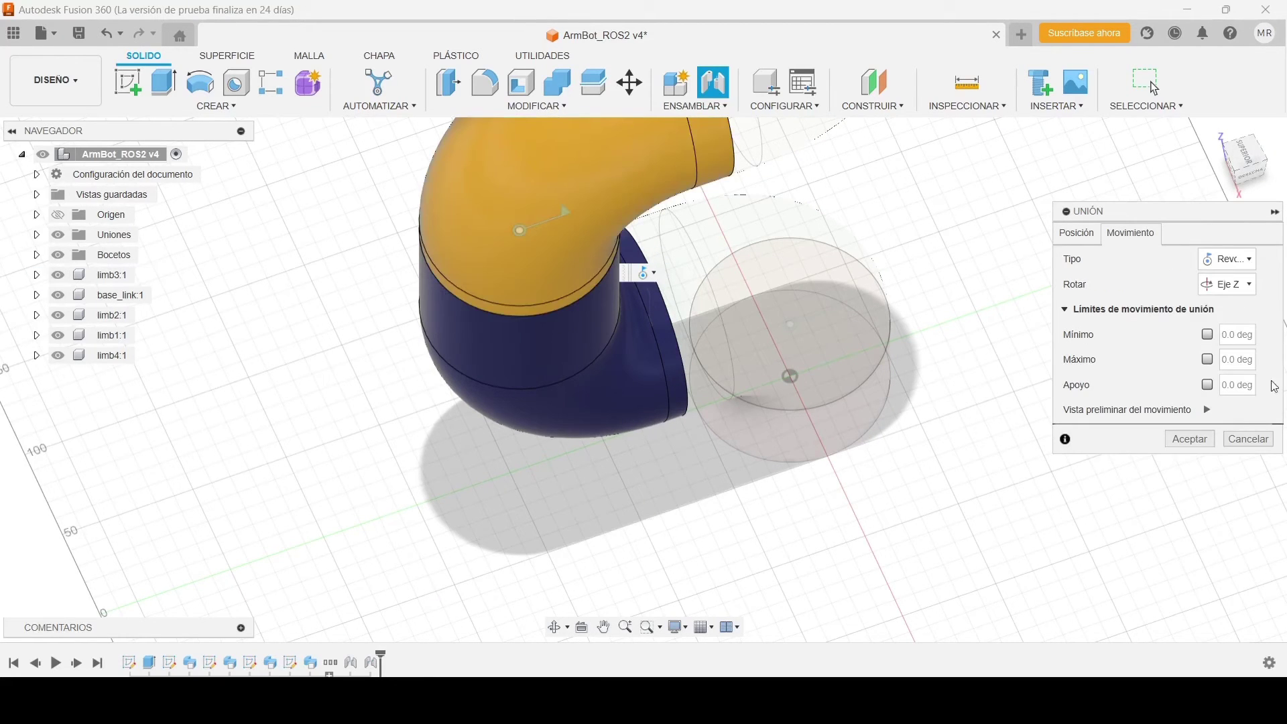
pyautogui.click(1208, 409)
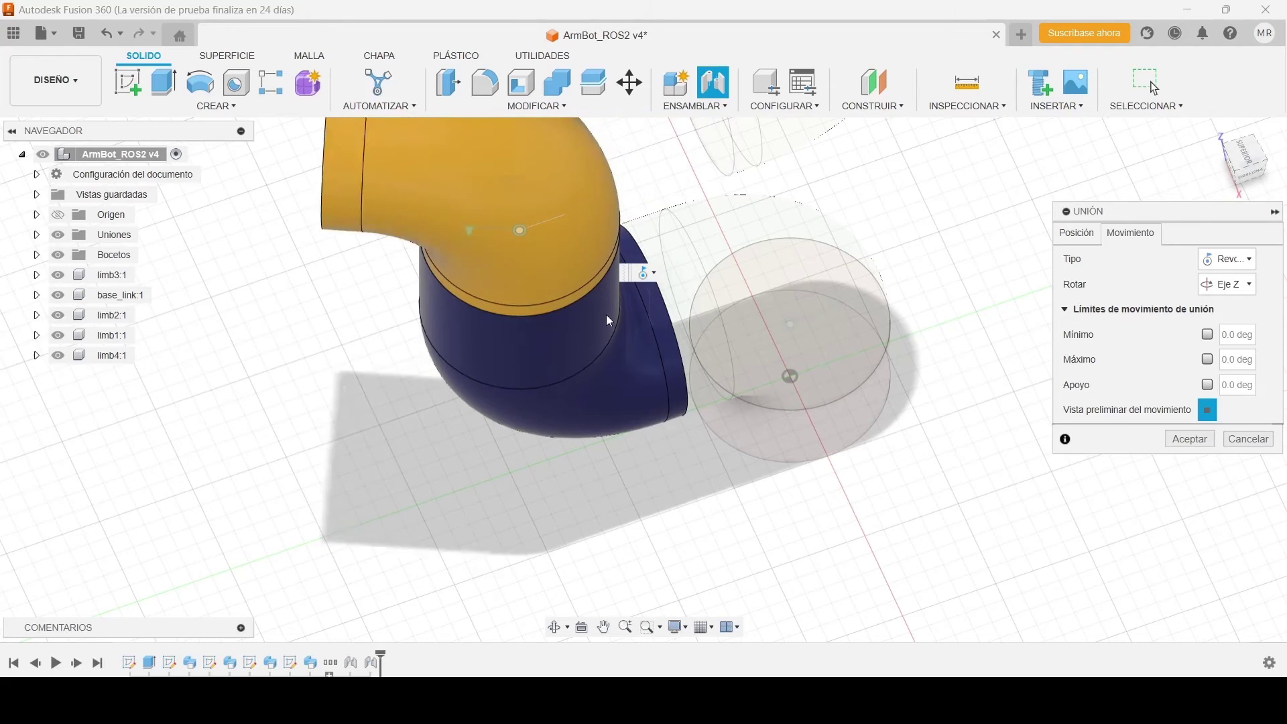
pyautogui.keyDown('shift'); pyautogui.moveTo(581, 323); pyautogui.dragTo(574, 288, button='middle'); pyautogui.keyUp('shift')
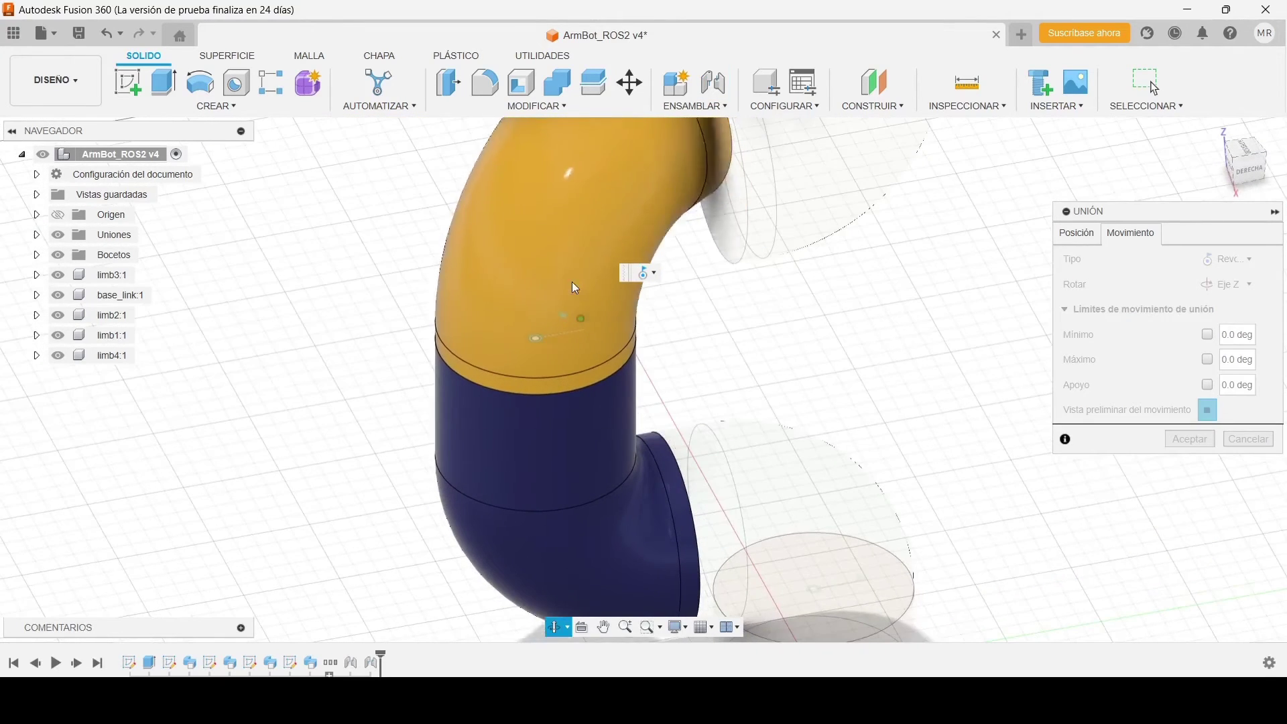
pyautogui.click(1190, 439)
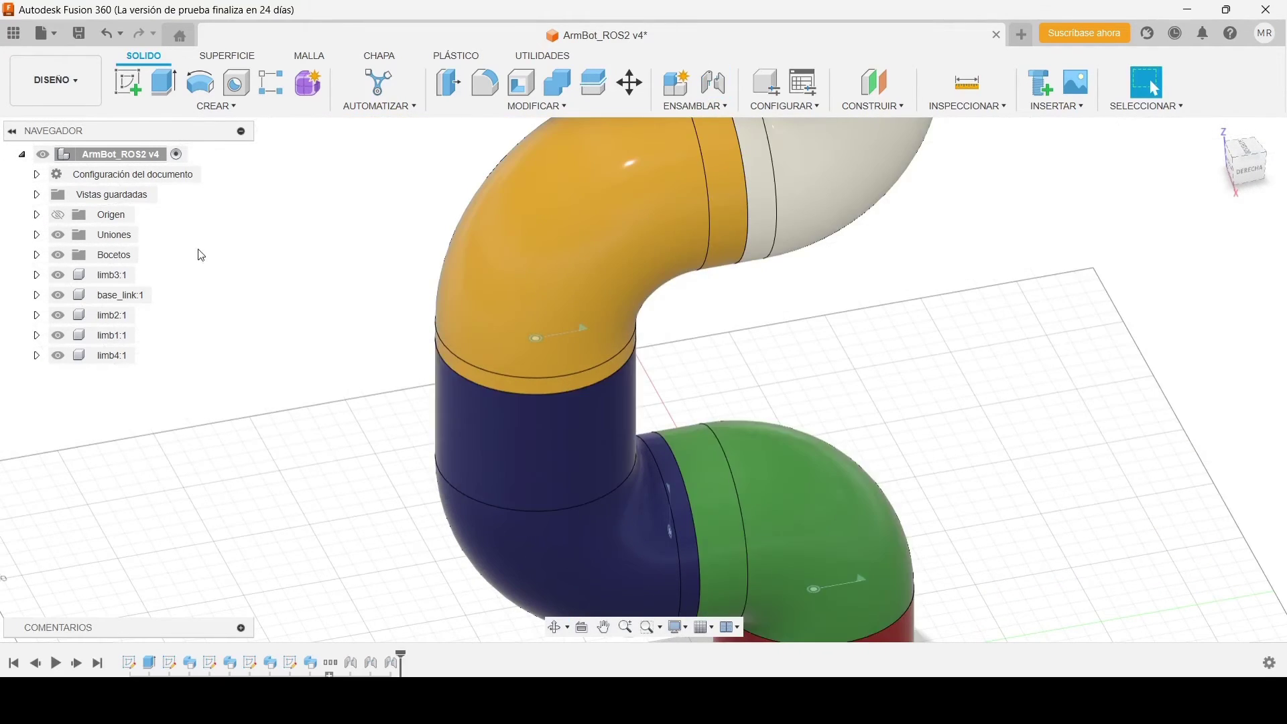
# Rename the joint between limb3 and limb2 as limb3_to_limb2
pyautogui.click(36, 236)
pyautogui.click(135, 297)
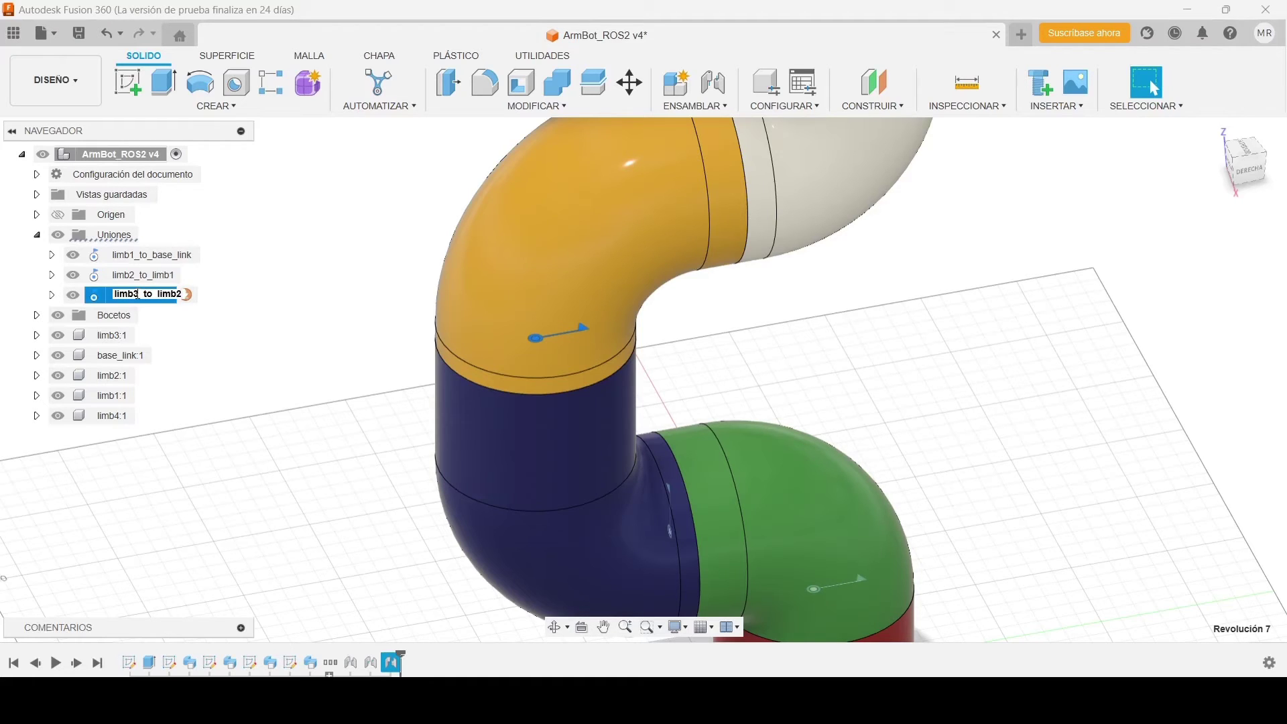
pyautogui.click(38, 235)
# Hide limb3, start a joint, and select the center of limb4's end face that meets limb3 as the first origin
pyautogui.scroll(2, 610, 362)
pyautogui.scroll(-4, 608, 363)
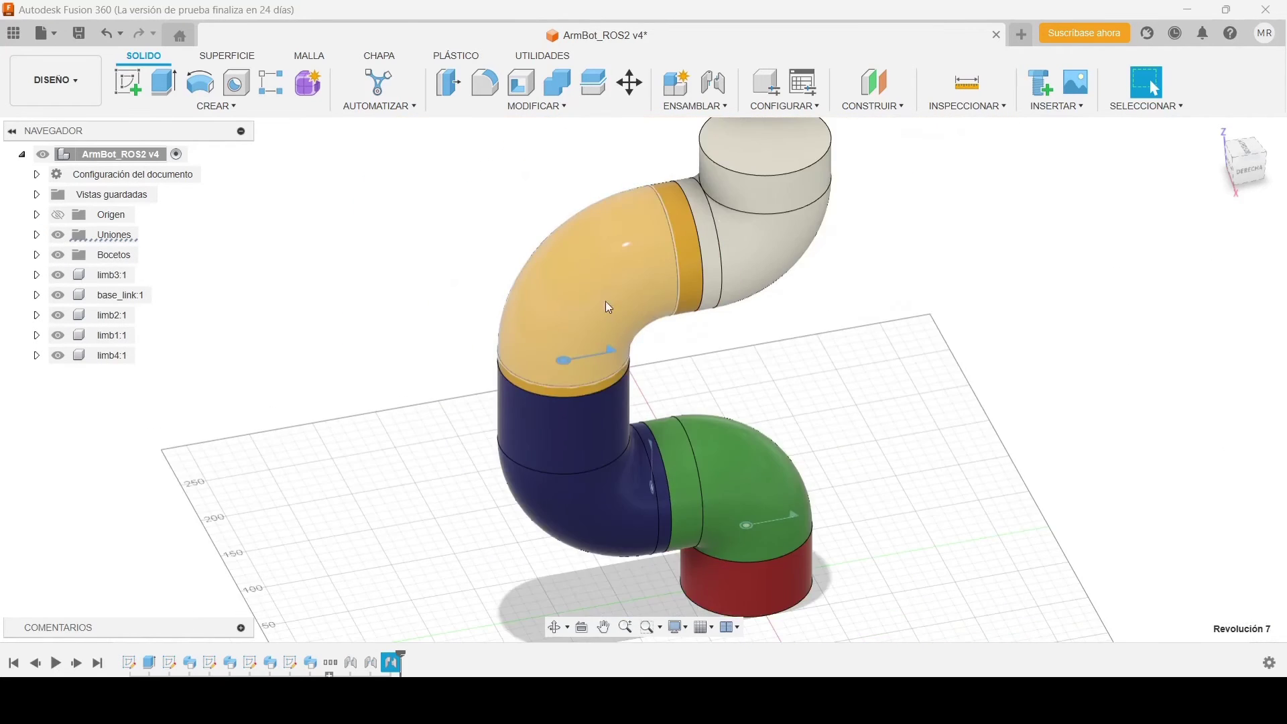
pyautogui.keyDown('shift'); pyautogui.moveTo(605, 300); pyautogui.dragTo(556, 352, button='middle'); pyautogui.keyUp('shift')
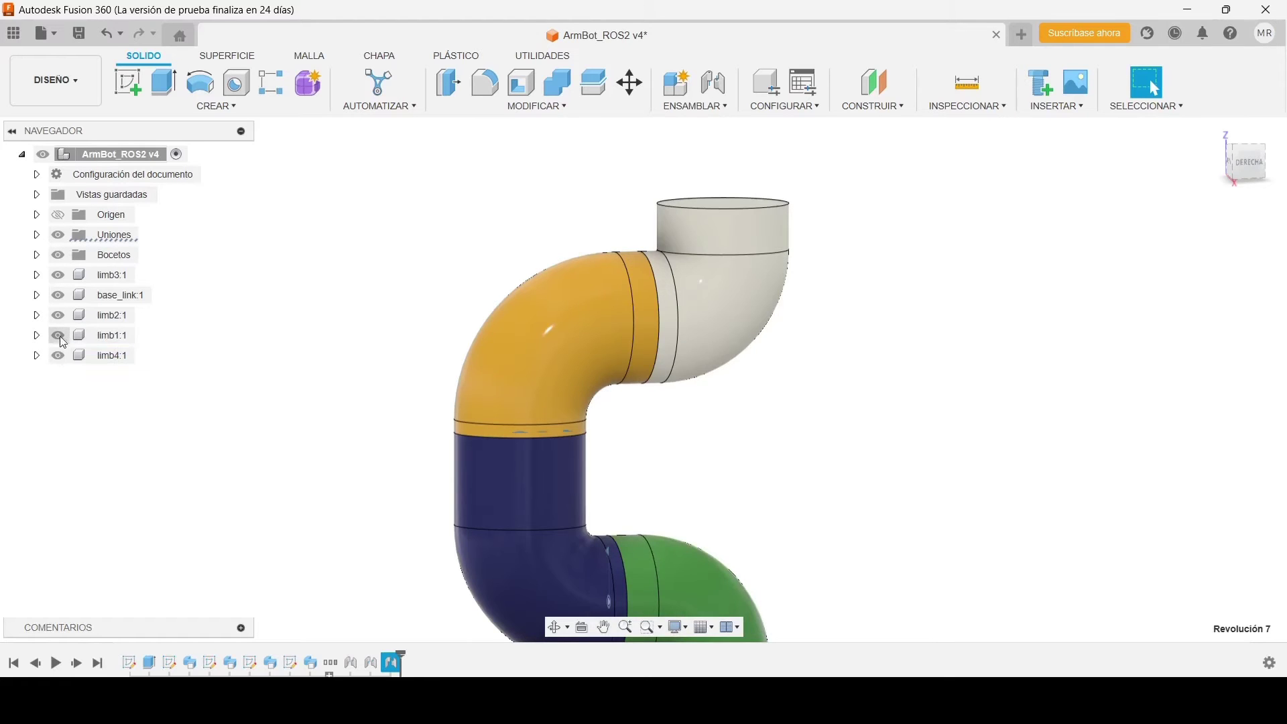
pyautogui.click(59, 276)
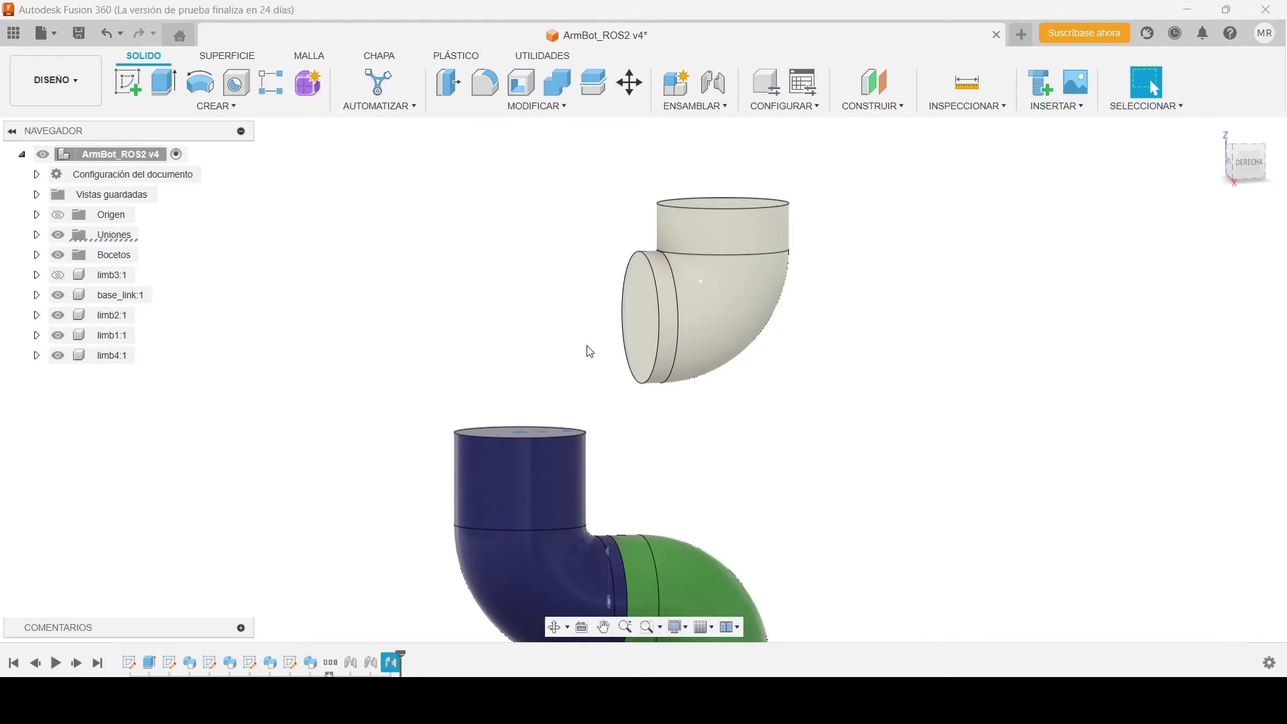
pyautogui.keyDown('shift'); pyautogui.moveTo(614, 347); pyautogui.dragTo(721, 320, button='middle'); pyautogui.keyUp('shift')
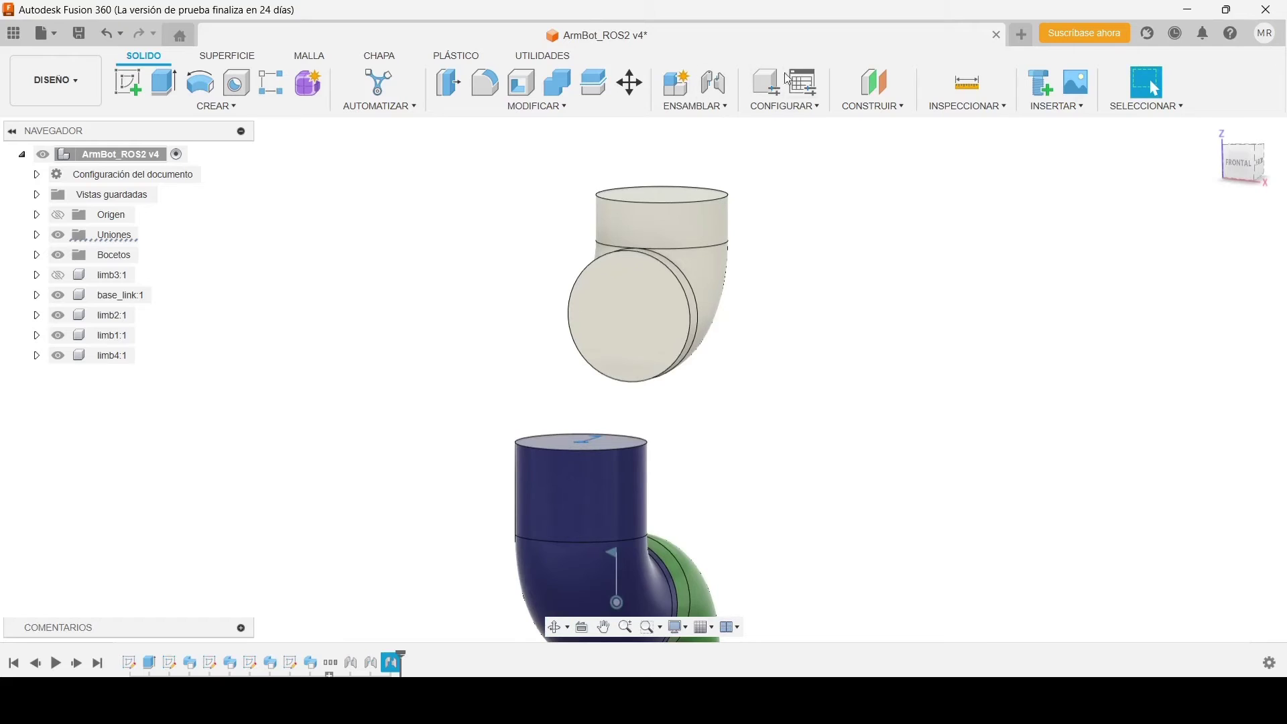
pyautogui.click(715, 82)
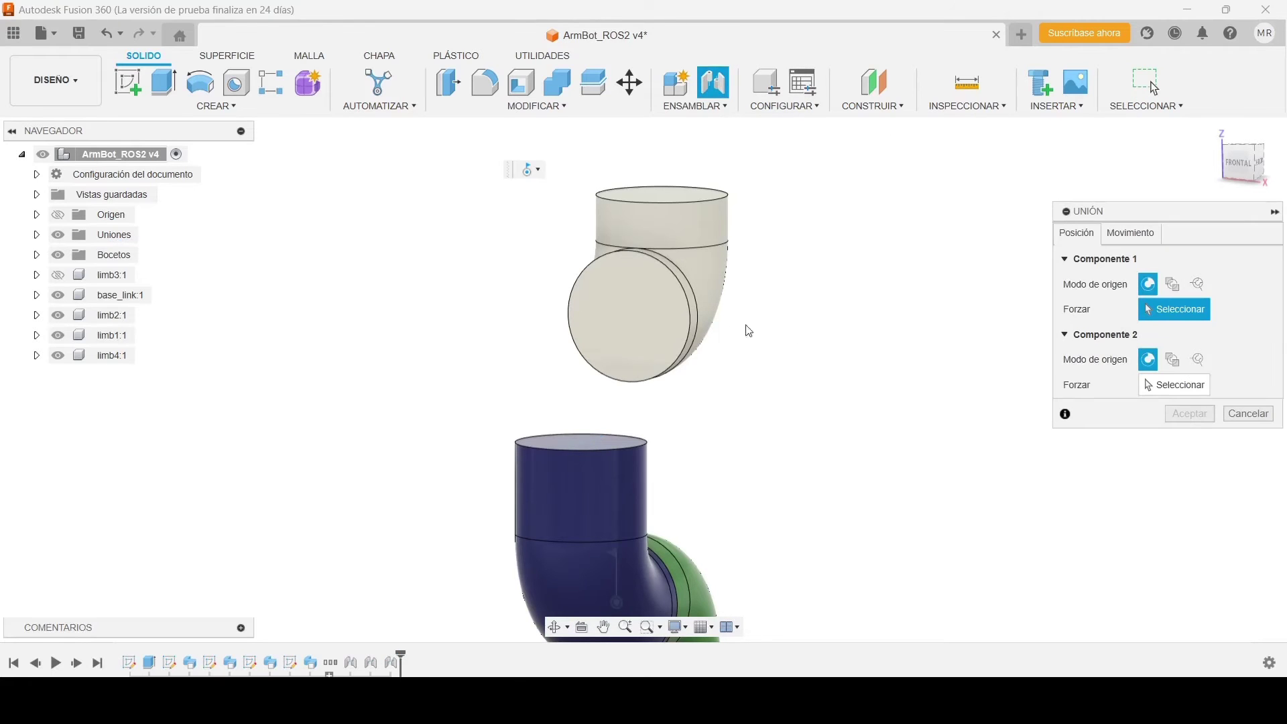
pyautogui.click(629, 315)
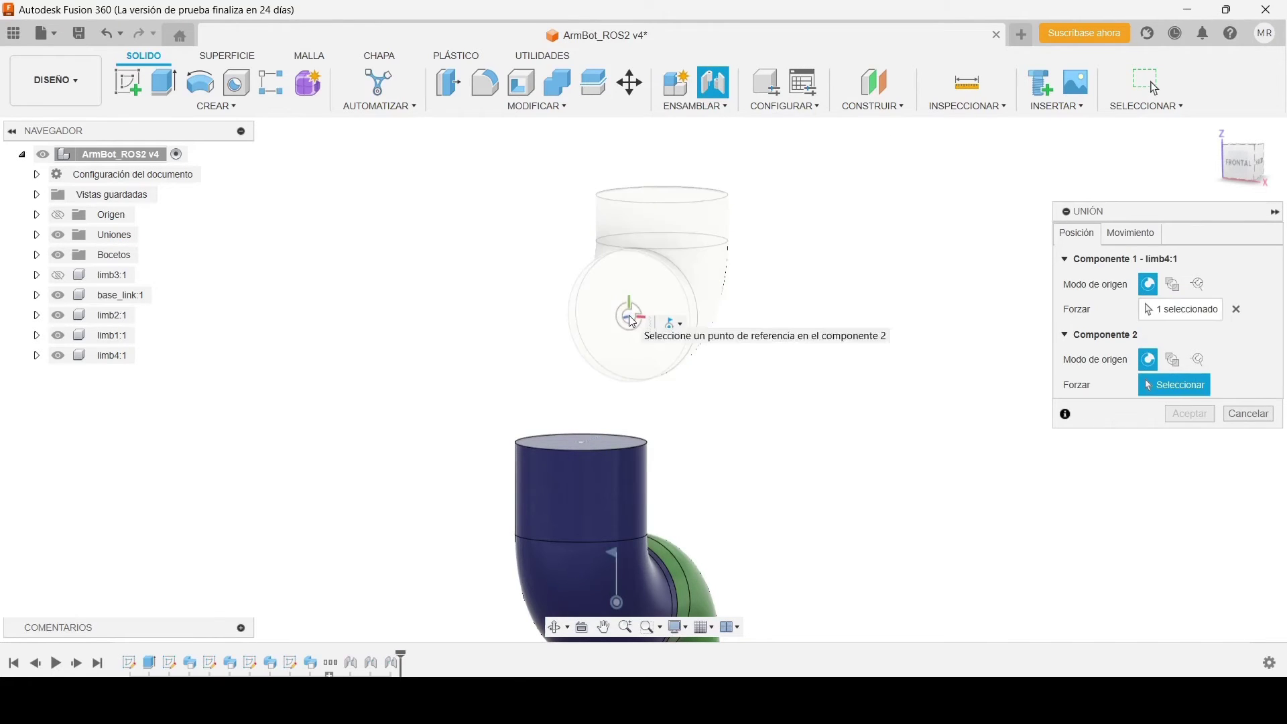
# Show limb3, hide limb4, and select the center of limb3's free end face as the joint's second origin
pyautogui.click(59, 276)
pyautogui.click(65, 355)
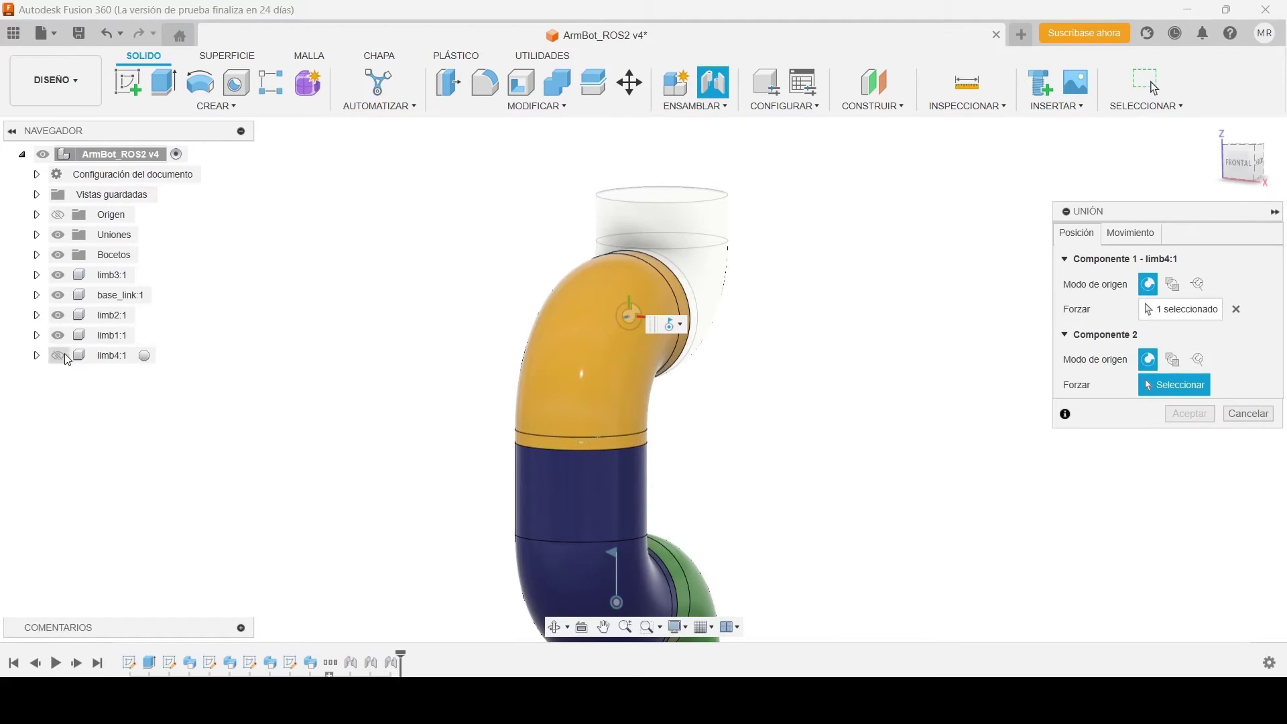
pyautogui.keyDown('shift'); pyautogui.moveTo(597, 384); pyautogui.dragTo(416, 381, button='middle'); pyautogui.keyUp('shift')
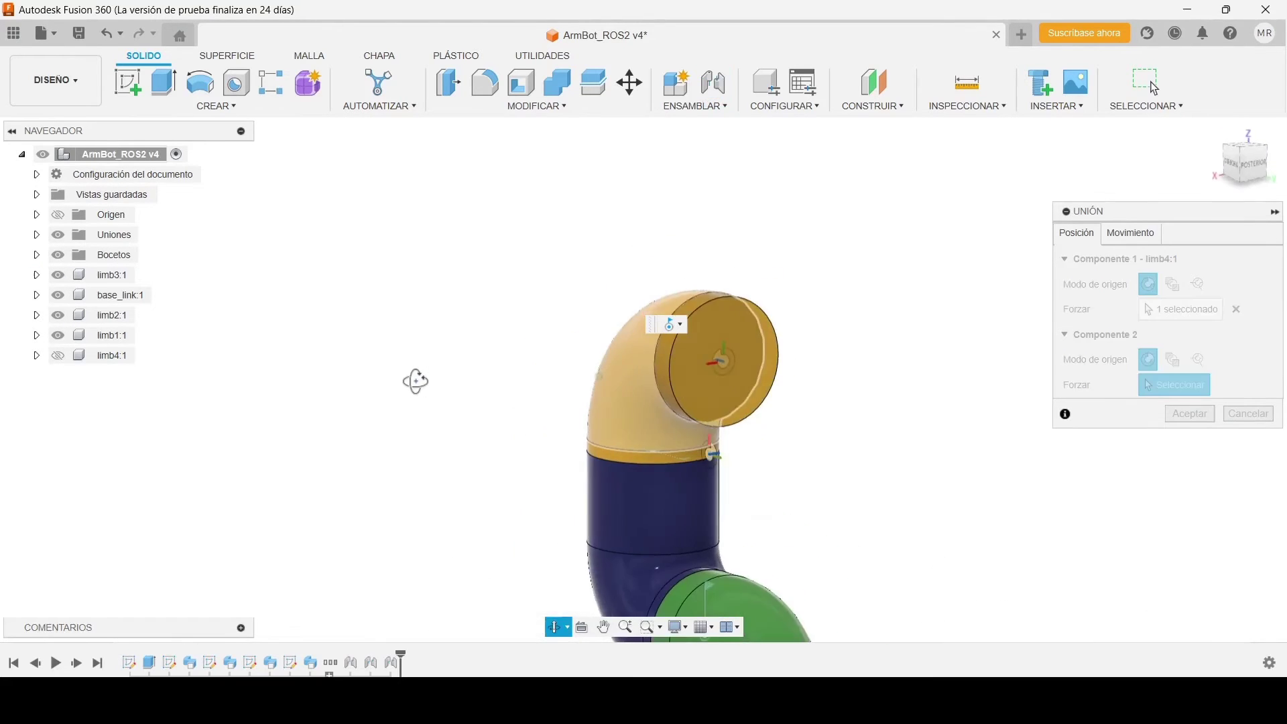
pyautogui.click(722, 361)
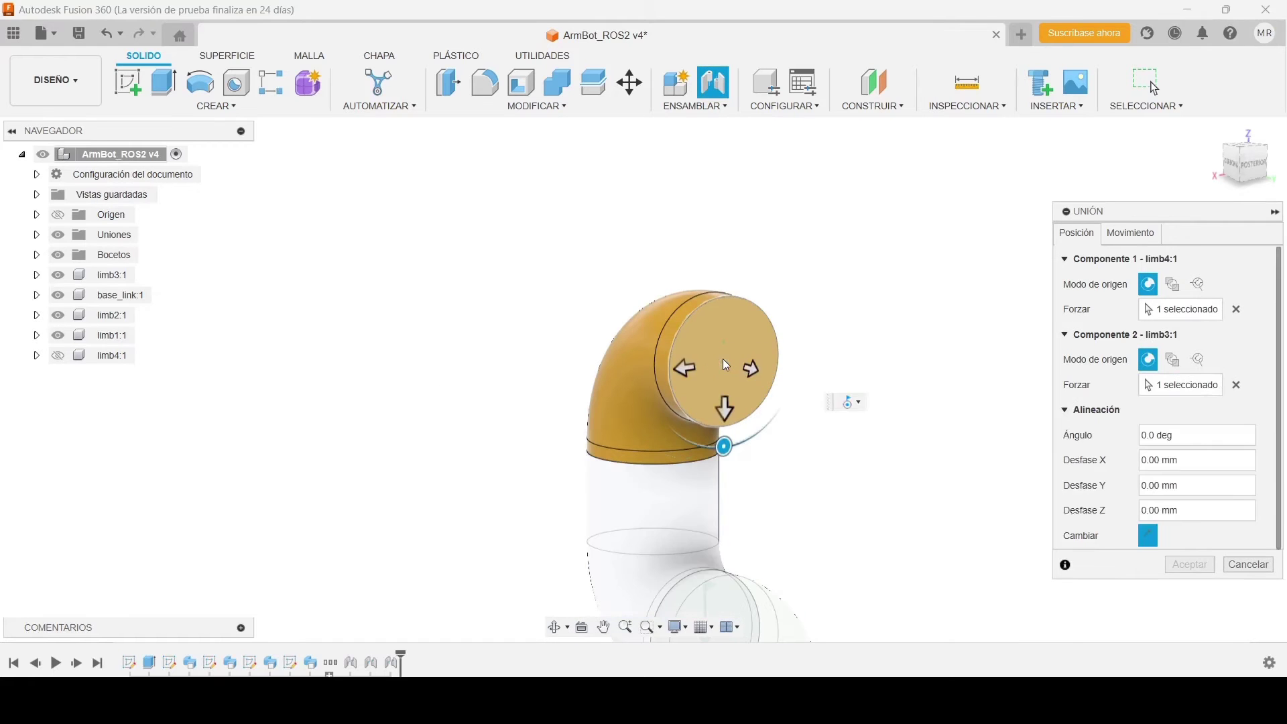
# Show limb4 again, preview the Revolución motion about the Z axis for the limb4–limb3 joint, and accept the joint
pyautogui.click(1130, 233)
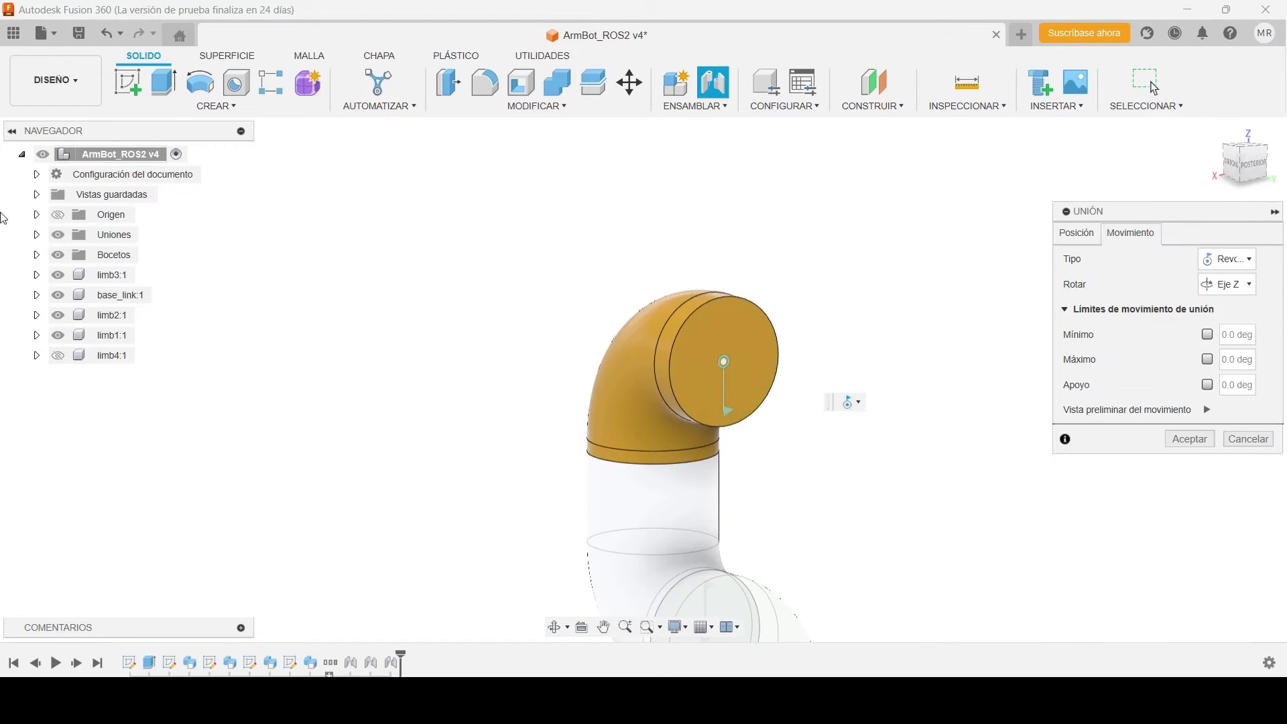
pyautogui.click(60, 357)
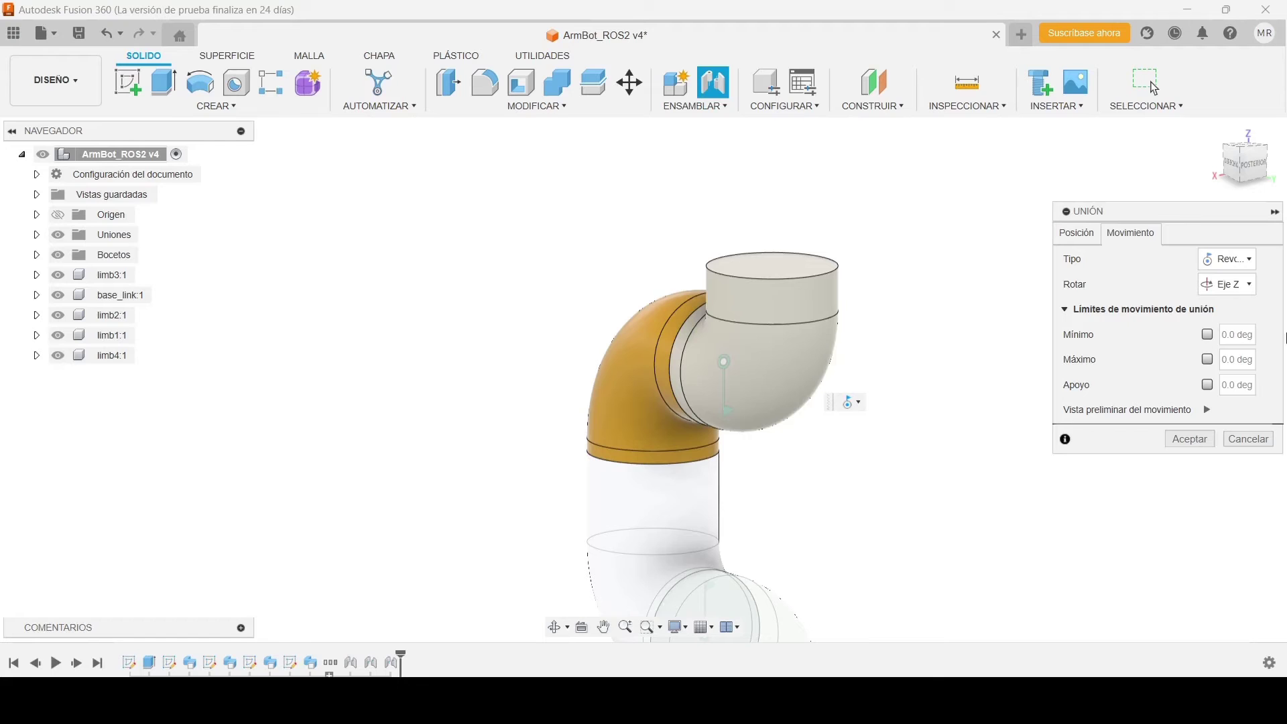
pyautogui.click(1207, 410)
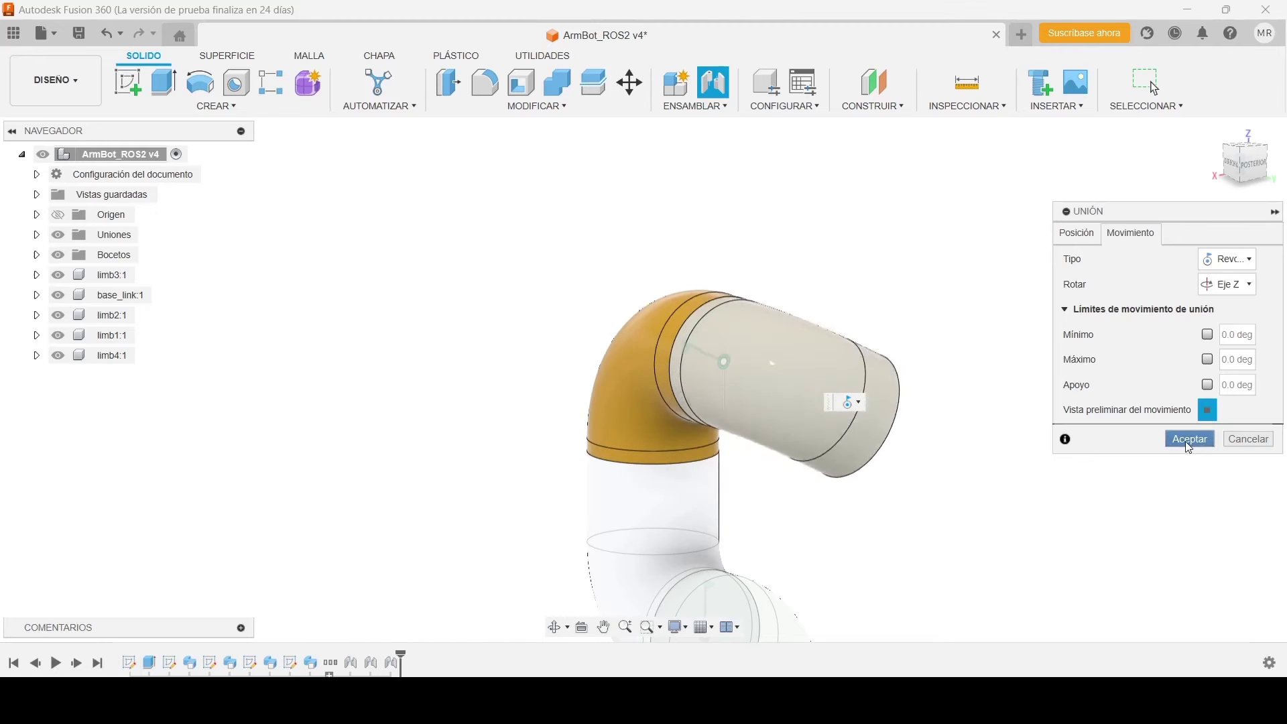
pyautogui.click(1190, 439)
# Rename the joint between limb4 and limb3 as limb4_to_limb3
pyautogui.click(37, 236)
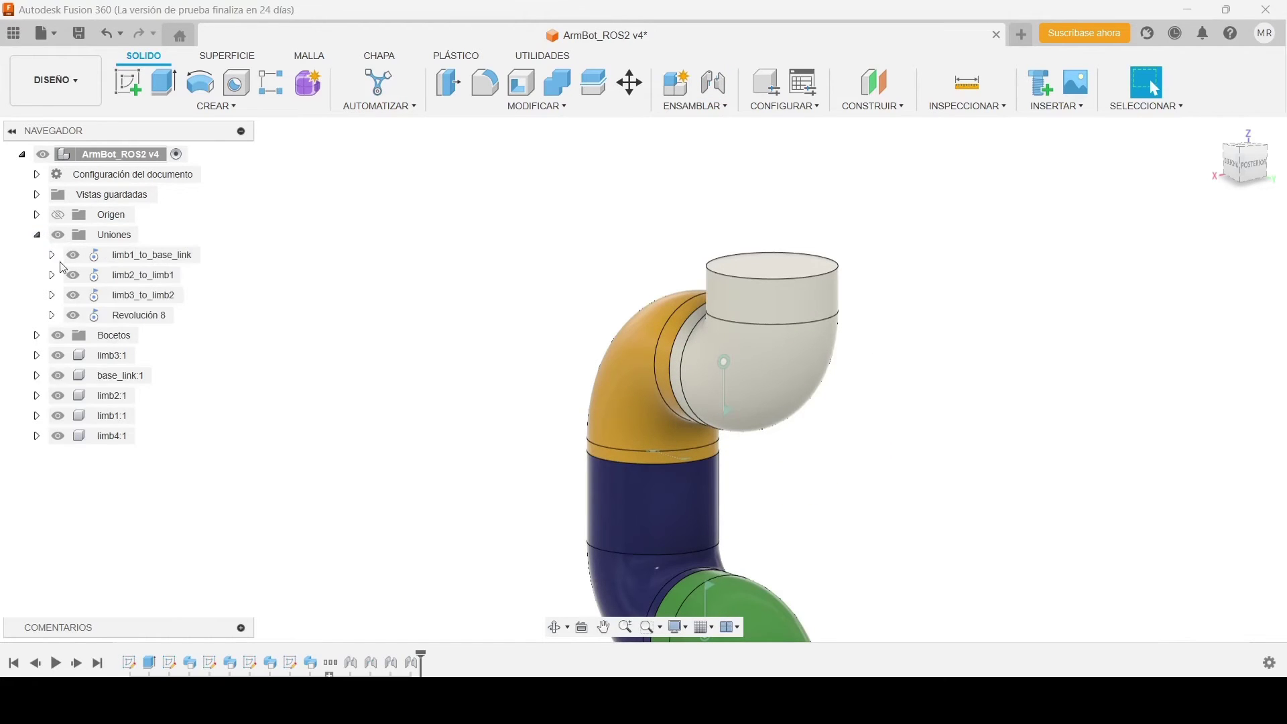
pyautogui.doubleClick(135, 313)
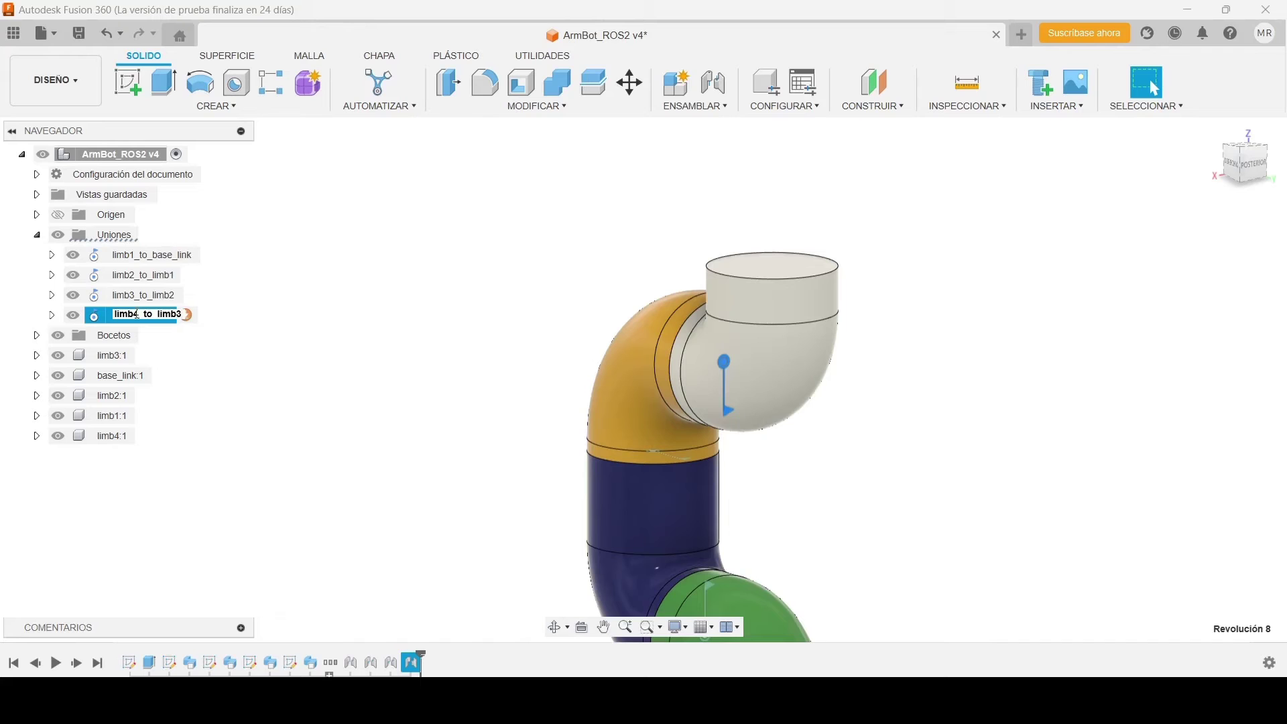
pyautogui.scroll(-3, 471, 431)
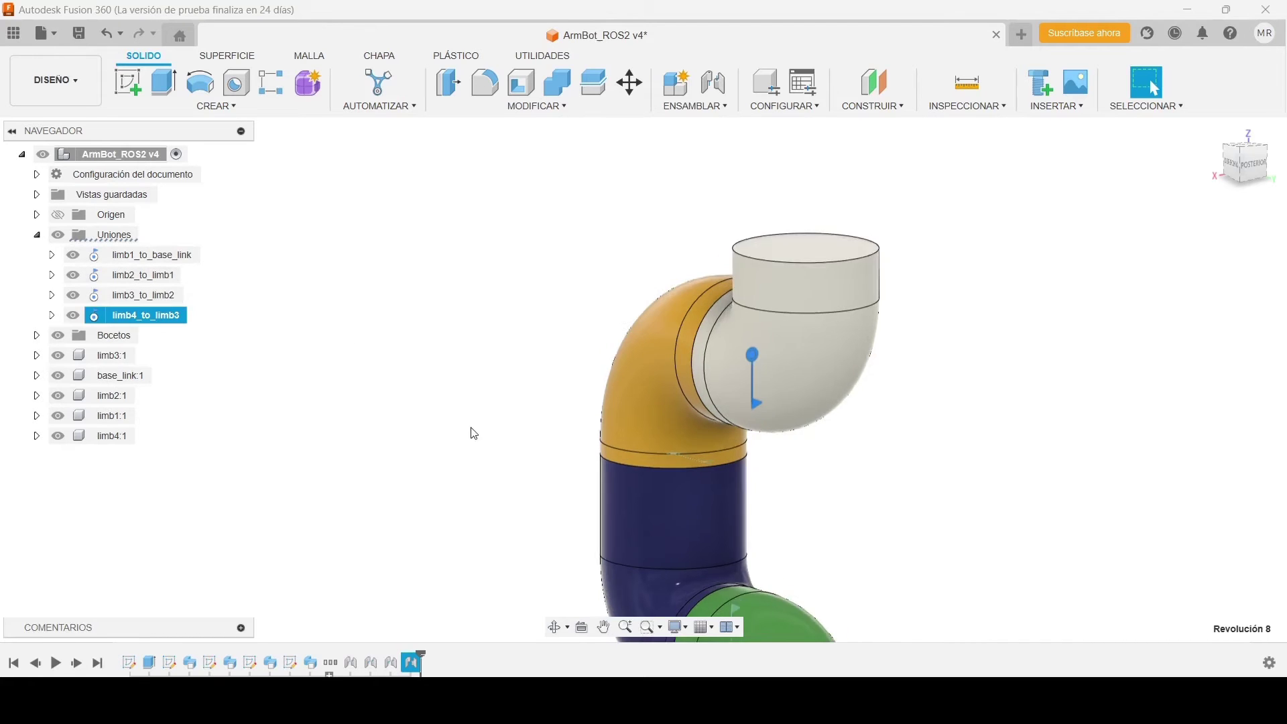
# Save the ArmBot_ROS2 design with all four limb joints in place
pyautogui.keyDown('shift'); pyautogui.moveTo(655, 485); pyautogui.dragTo(570, 415, button='middle'); pyautogui.keyUp('shift')
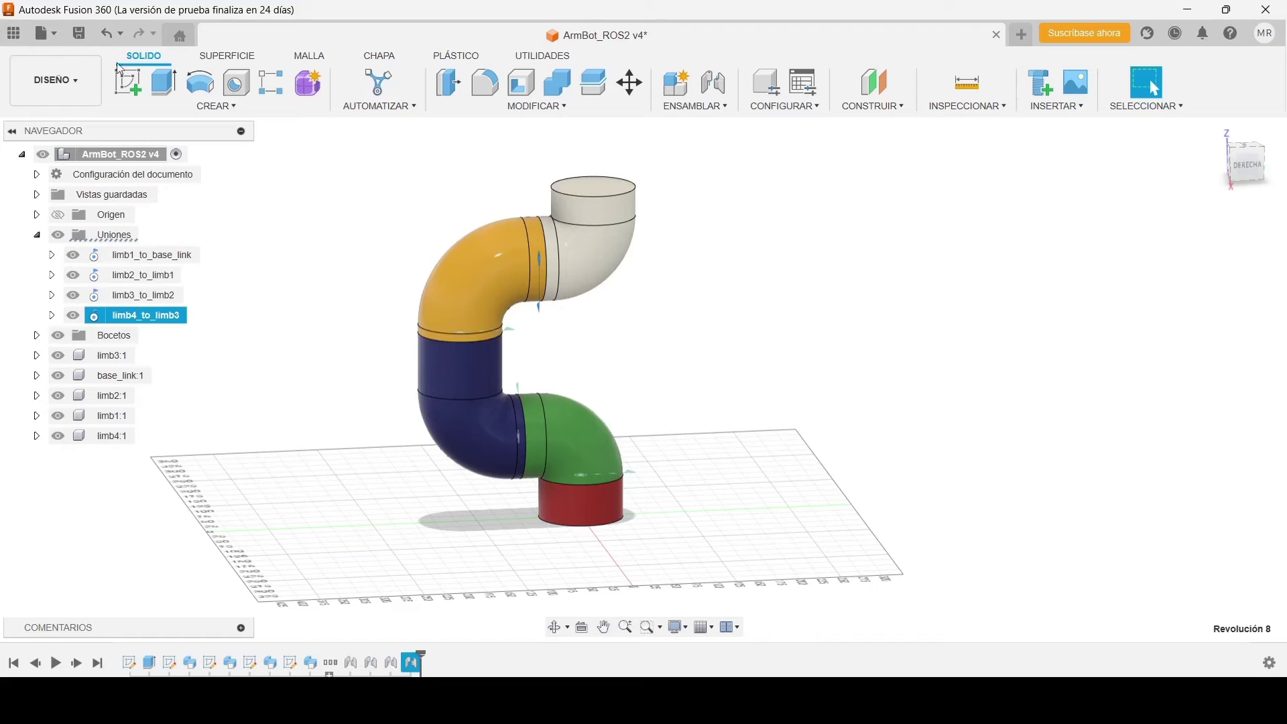
pyautogui.click(76, 33)
pyautogui.click(654, 390)
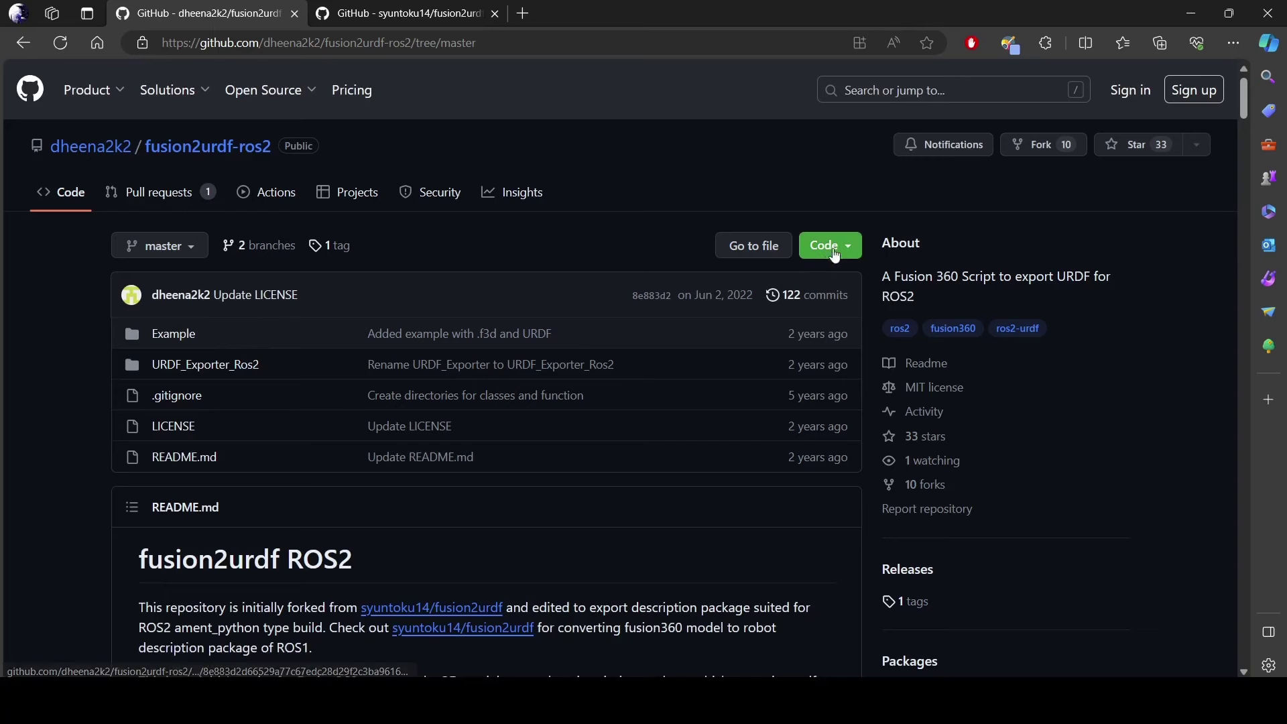
# Switch to the browser and open the code download options of the fusion2urdf-ros2 GitHub repository
pyautogui.click(835, 246)
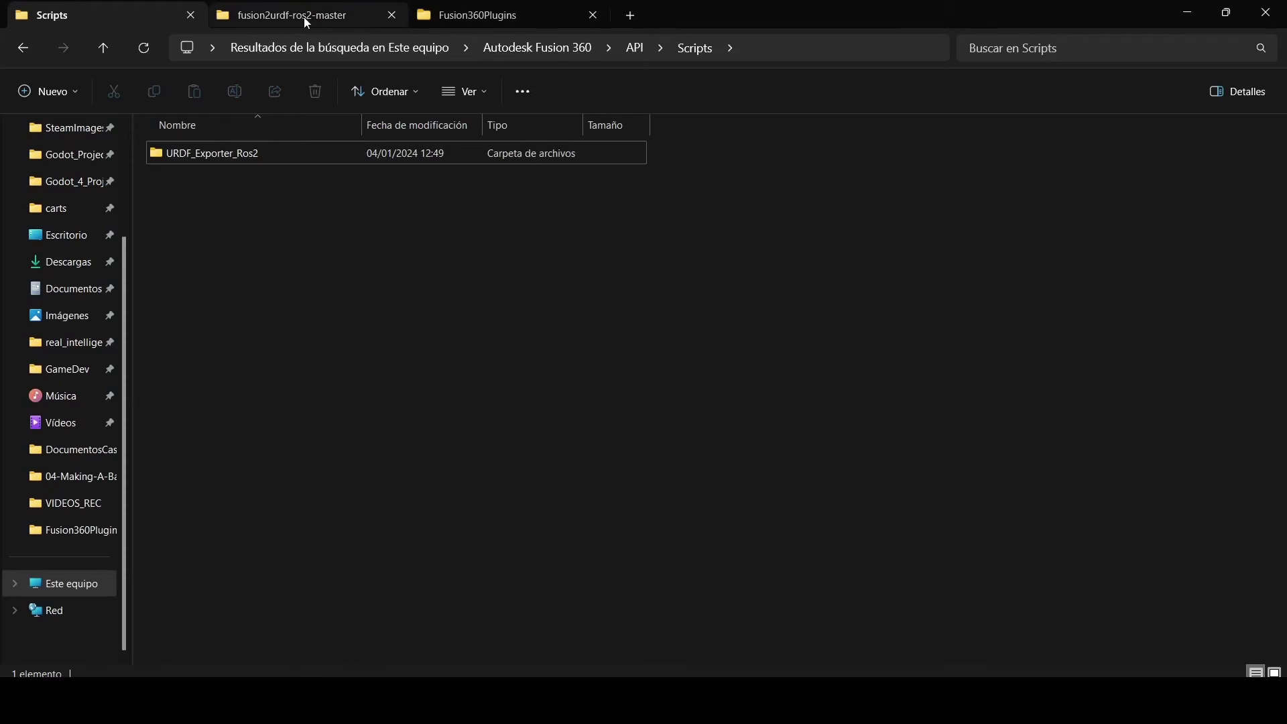
# In File Explorer, browse from Fusion360Plugins through both nested fusion2urdf-ros2-master folders and open the URDF_Exporter_Ros2 folder
pyautogui.click(477, 18)
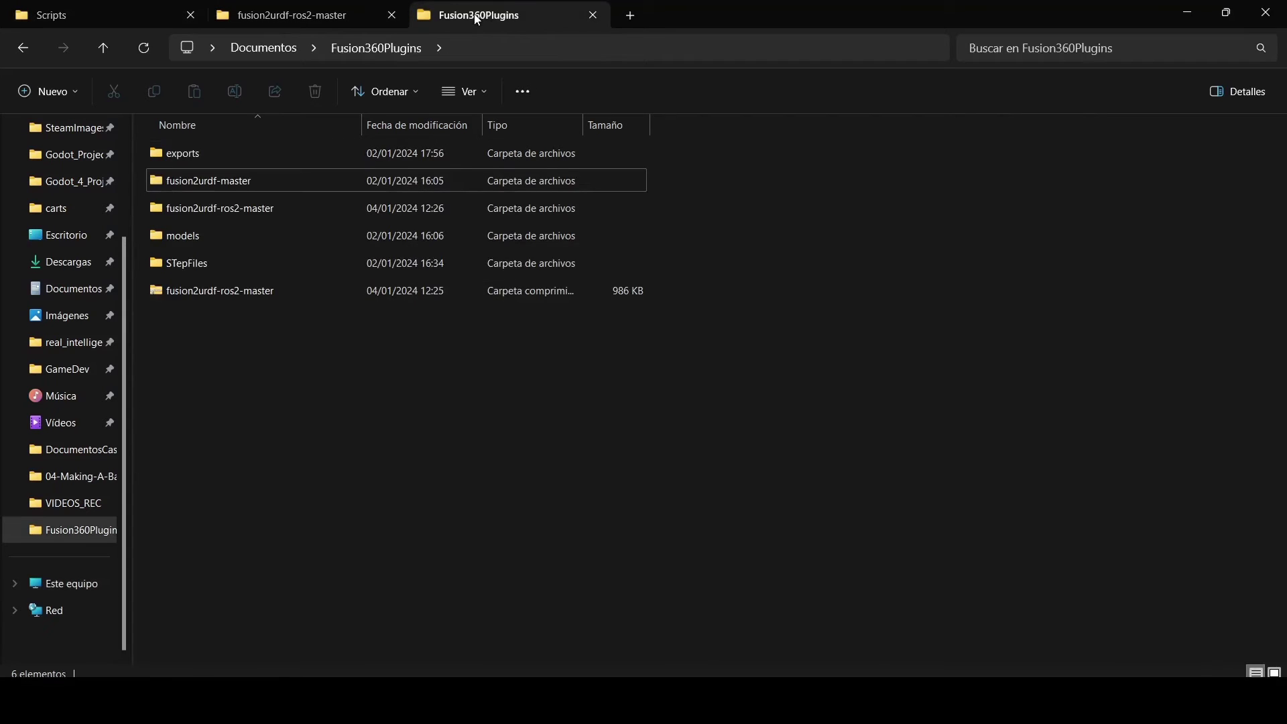
pyautogui.doubleClick(192, 180)
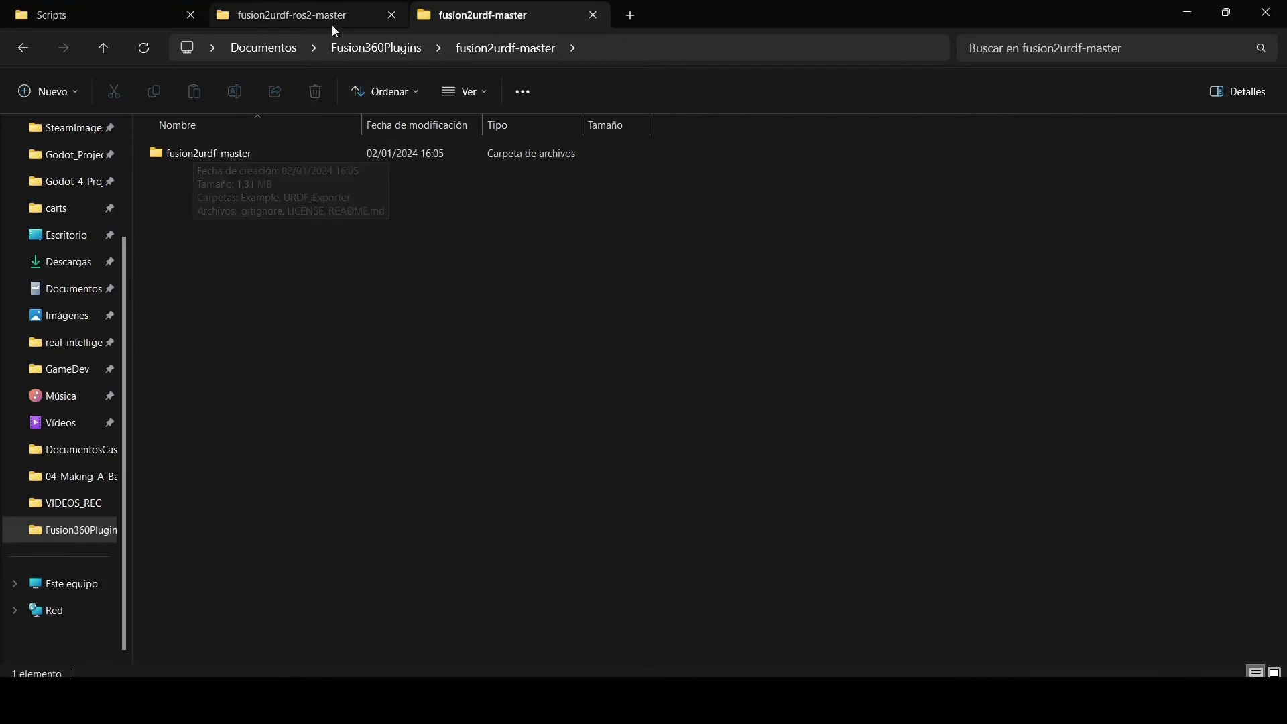
pyautogui.click(396, 51)
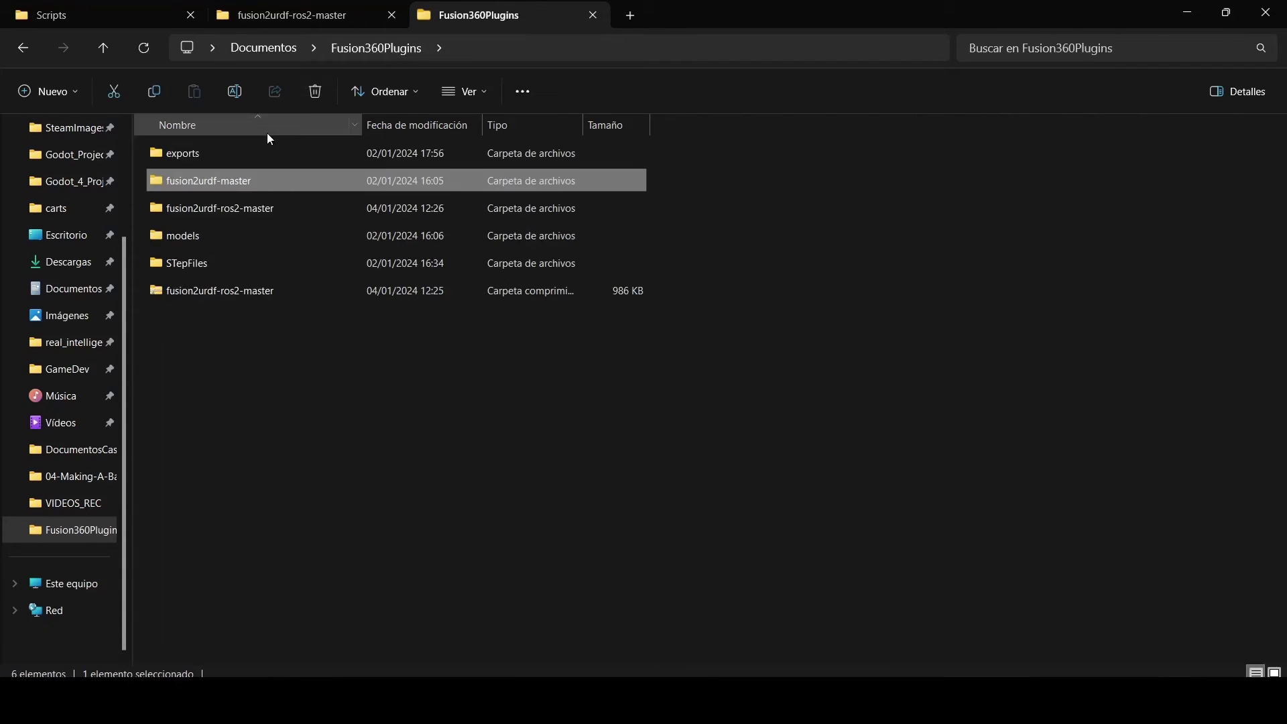
pyautogui.doubleClick(223, 205)
pyautogui.doubleClick(224, 160)
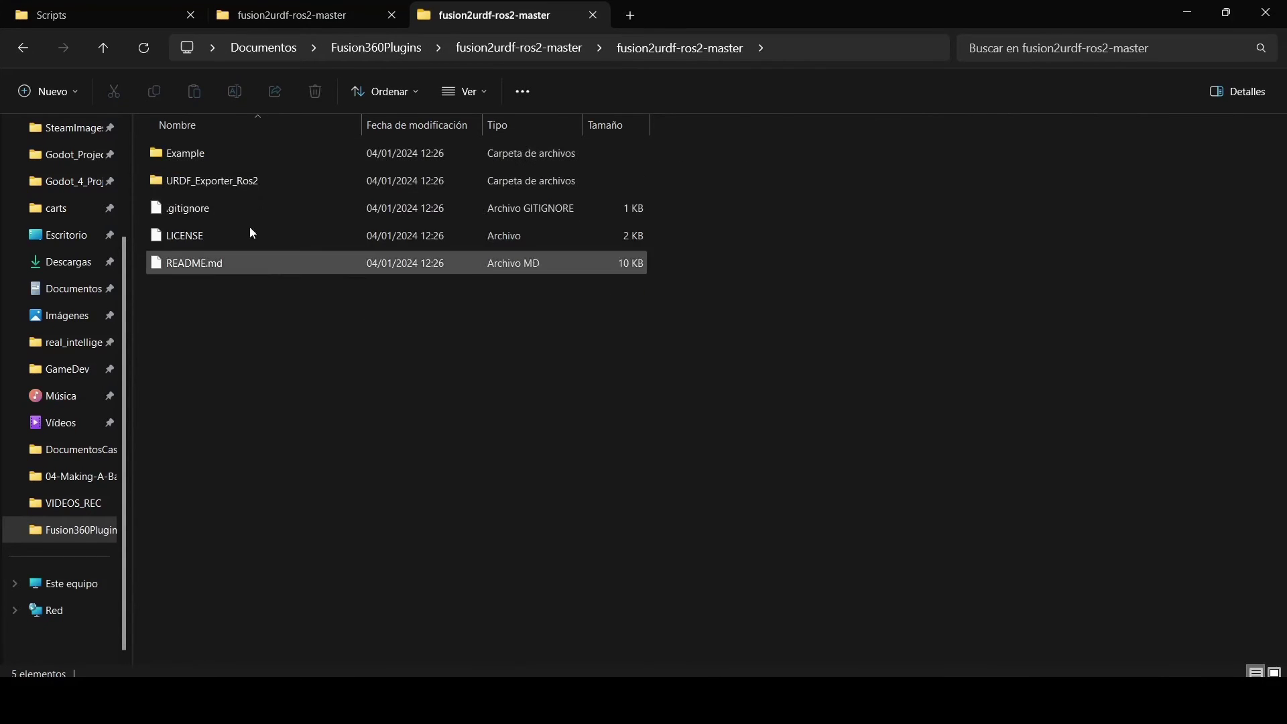
pyautogui.doubleClick(215, 181)
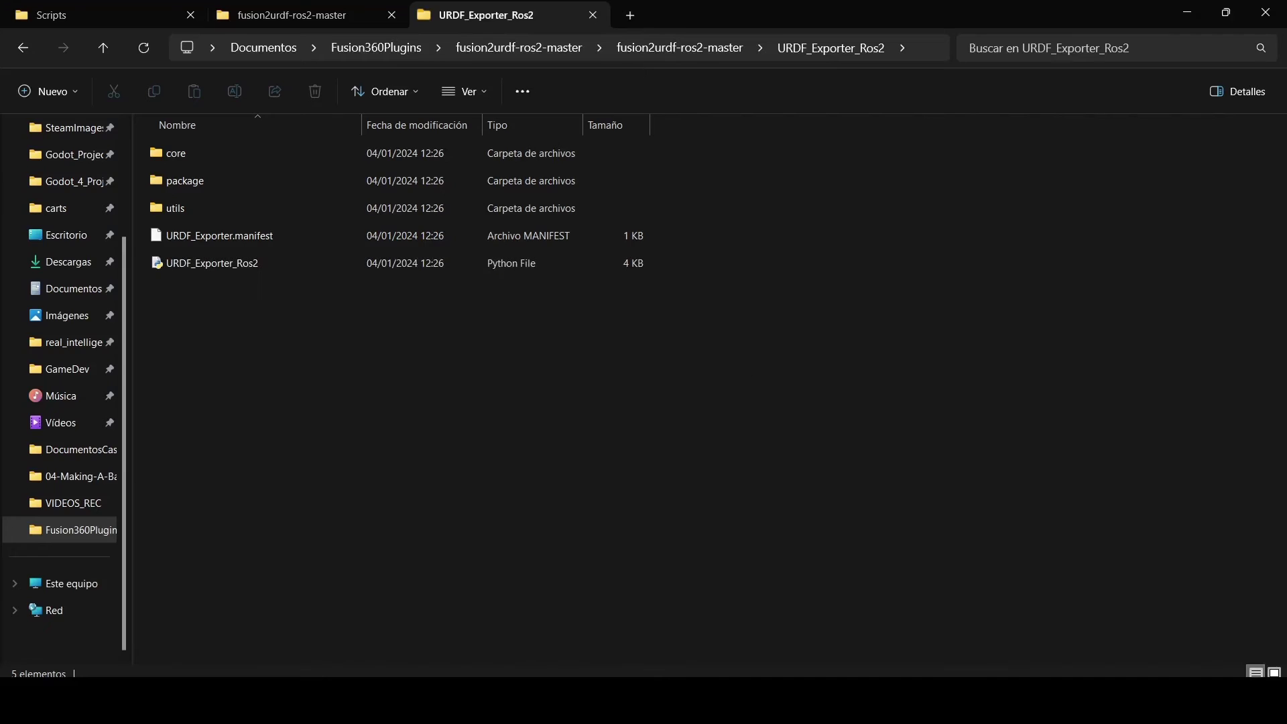
# Go back to the inner fusion2urdf-ros2-master folder and locate the URDF_Exporter_Ros2 folder
pyautogui.moveTo(1042, 699)
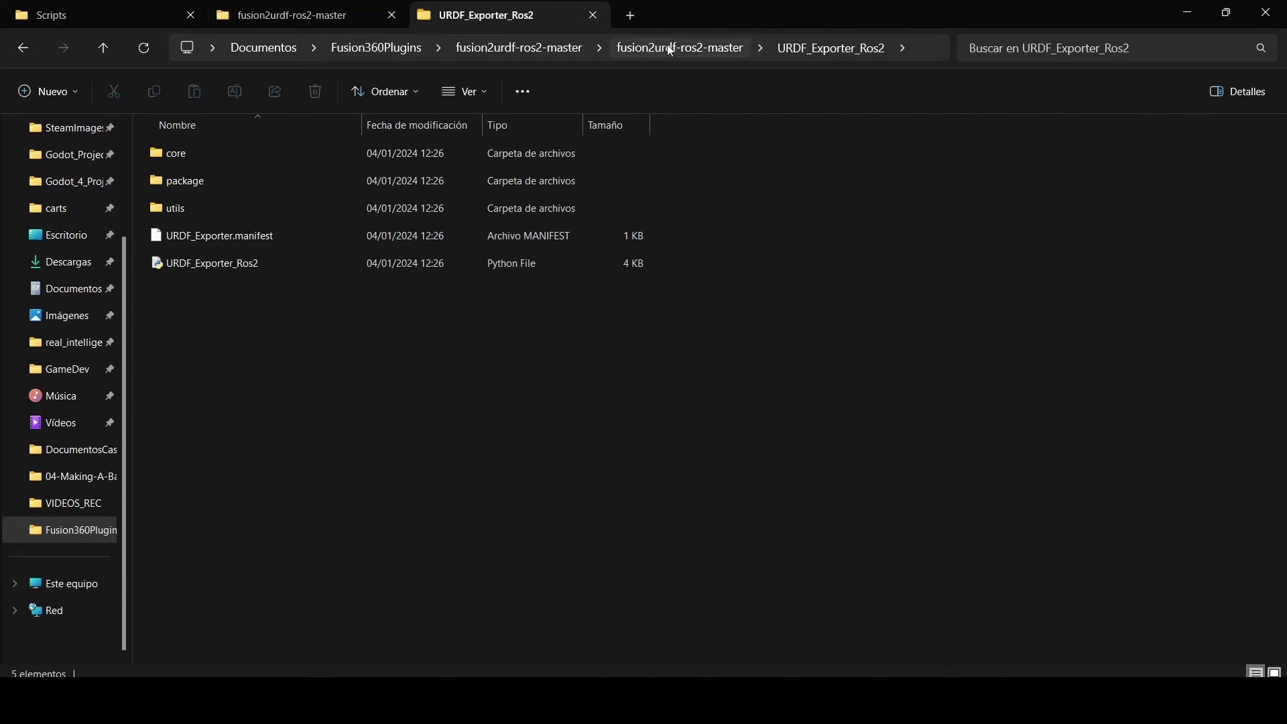
pyautogui.click(707, 47)
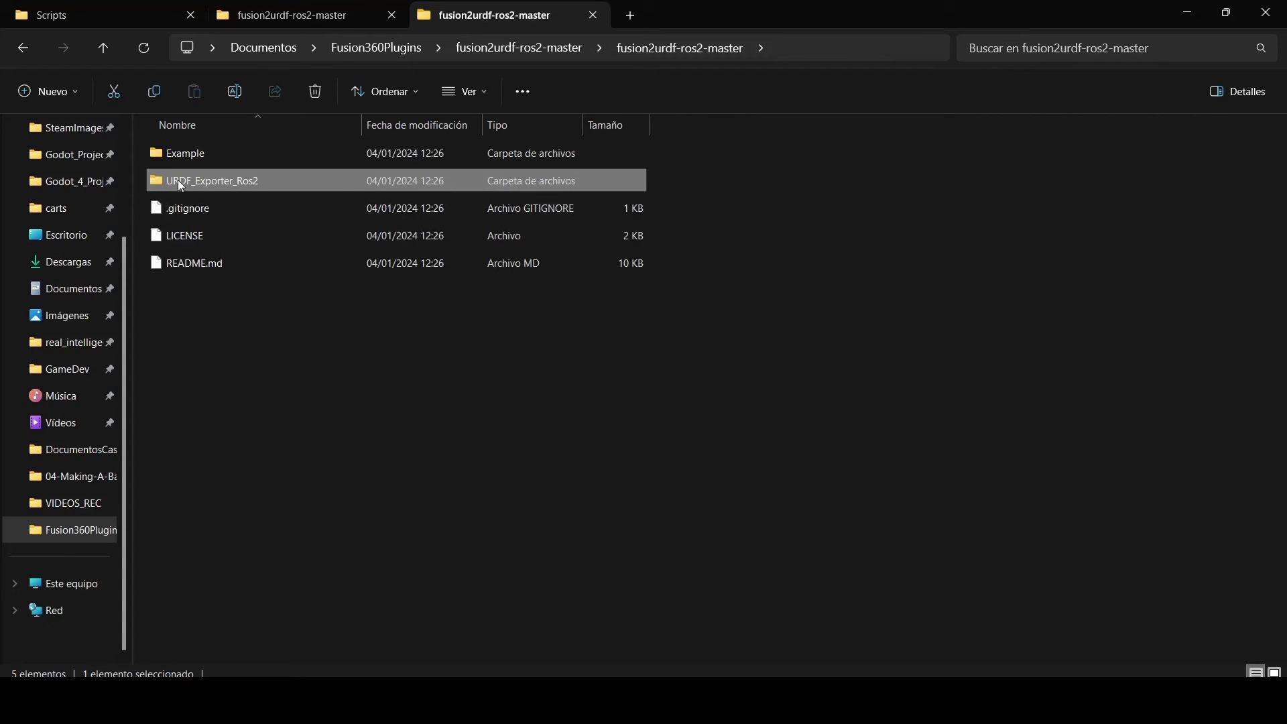
pyautogui.moveTo(213, 182)
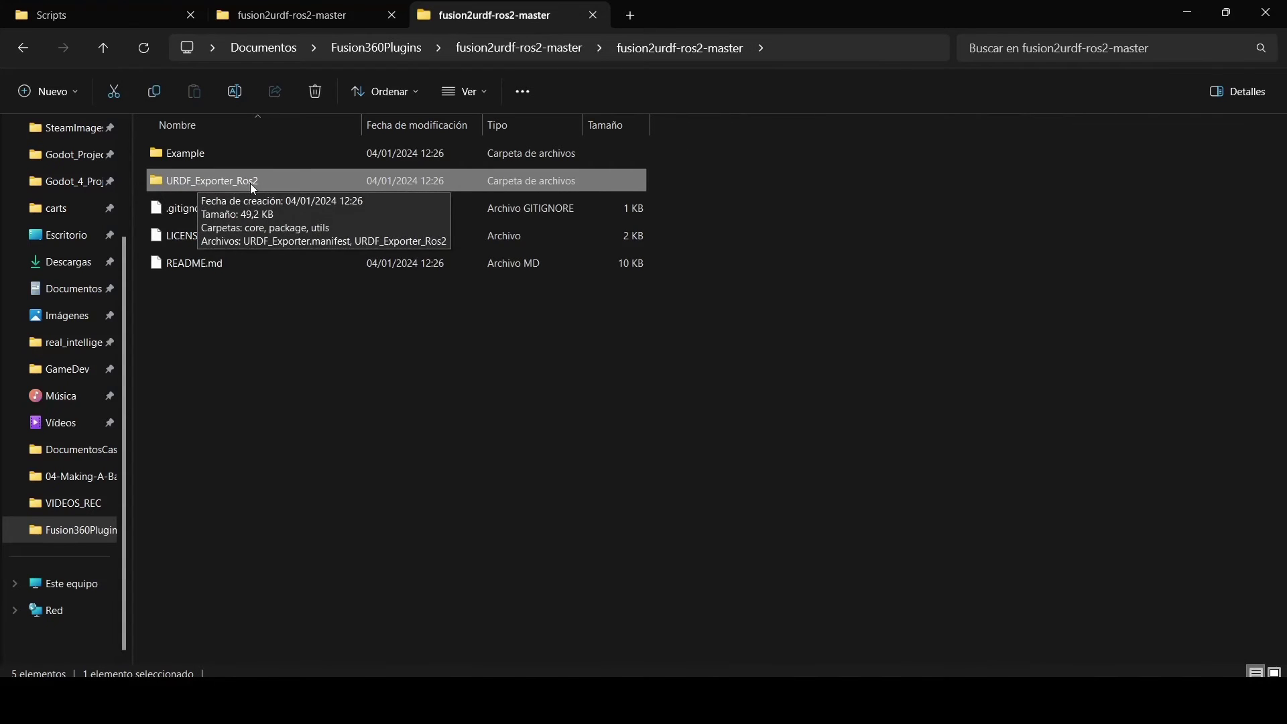
# View the Fusion 360 Scripts folder and check the Autodesk Fusion 360\API path in the NotesFusion360TutorialROS2 notes
pyautogui.click(69, 18)
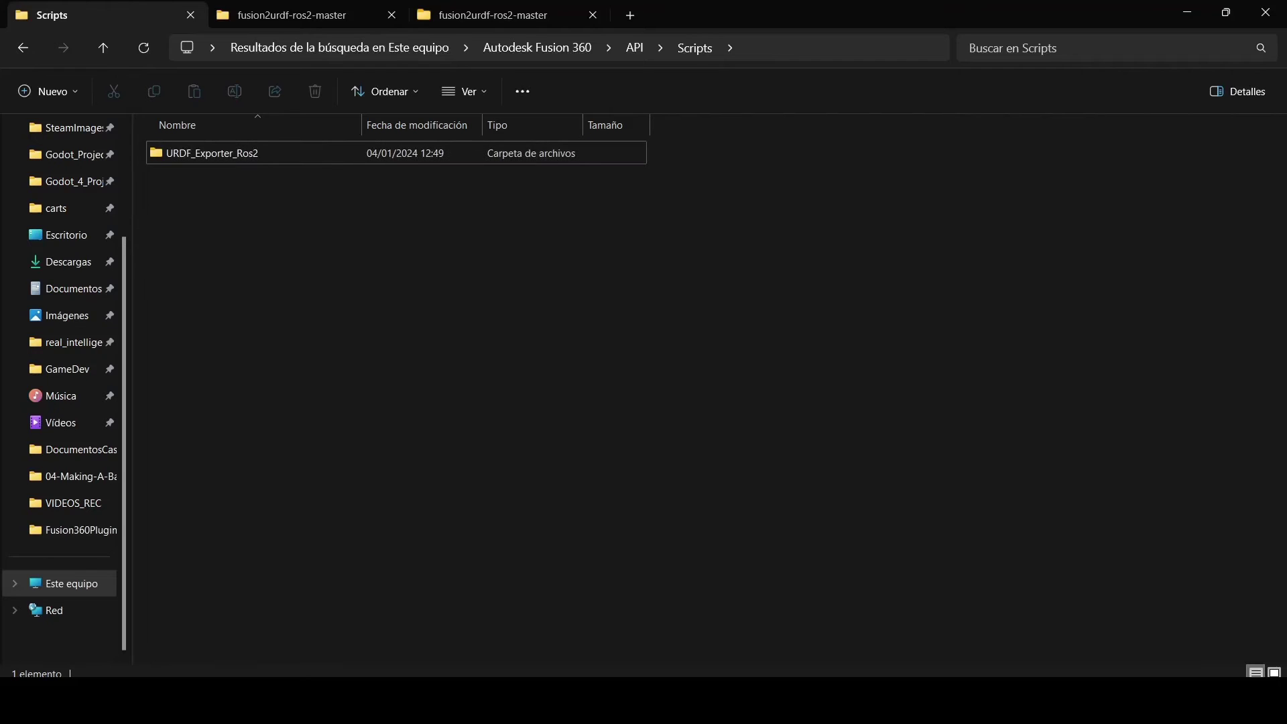
pyautogui.hotkey('alt', 'Tab')
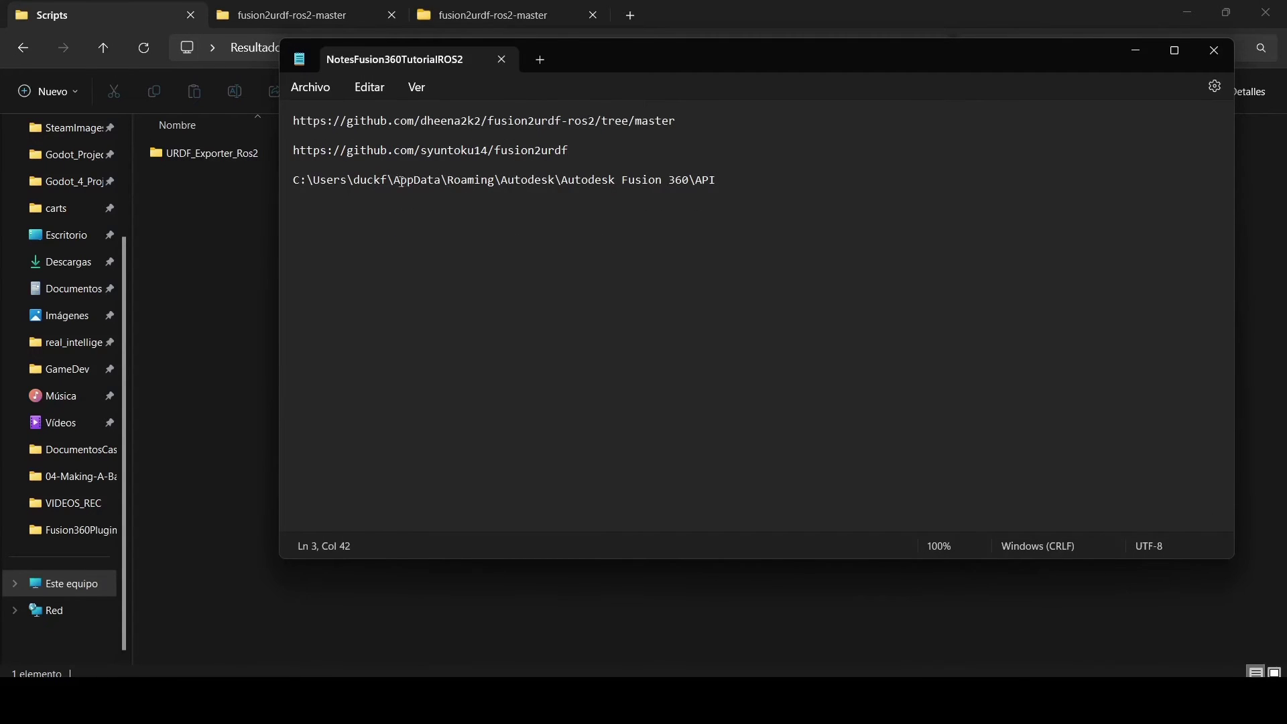
pyautogui.moveTo(394, 179); pyautogui.dragTo(713, 187)
pyautogui.click(221, 285)
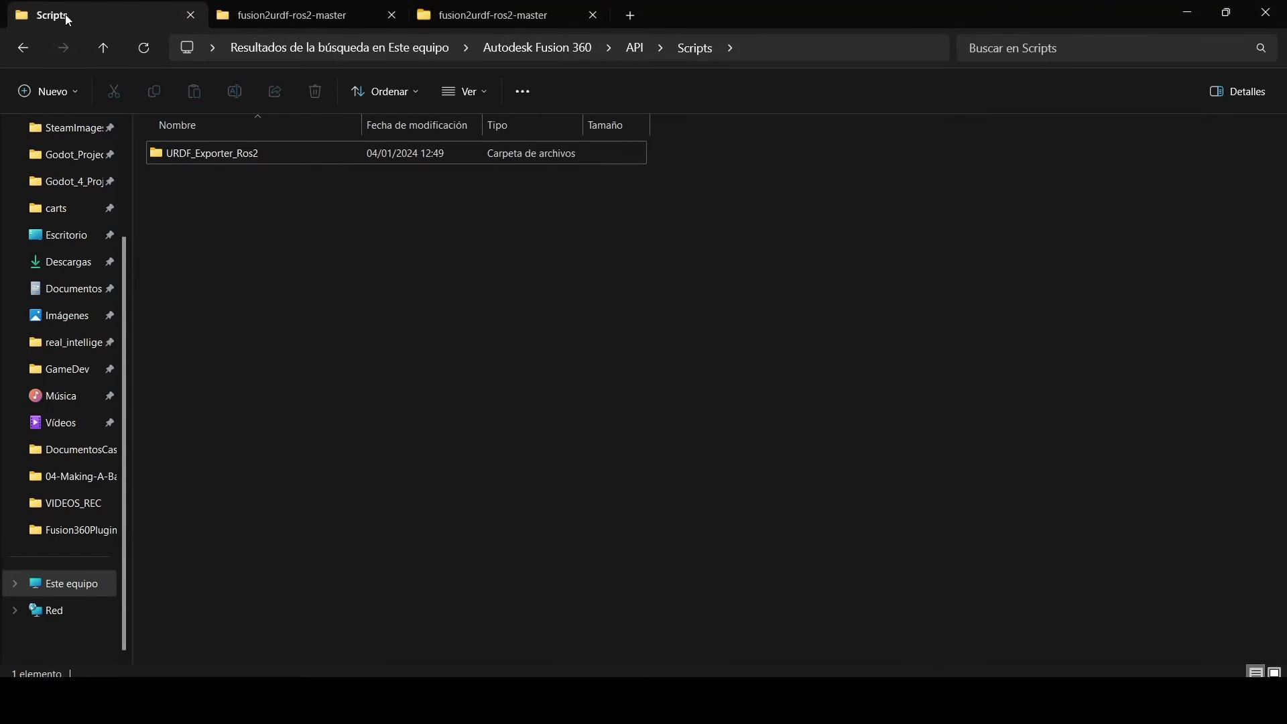
# Reopen the Scripts folder from its parent API folder and open URDF_Exporter_Ros2 in the downloaded repository
pyautogui.click(22, 48)
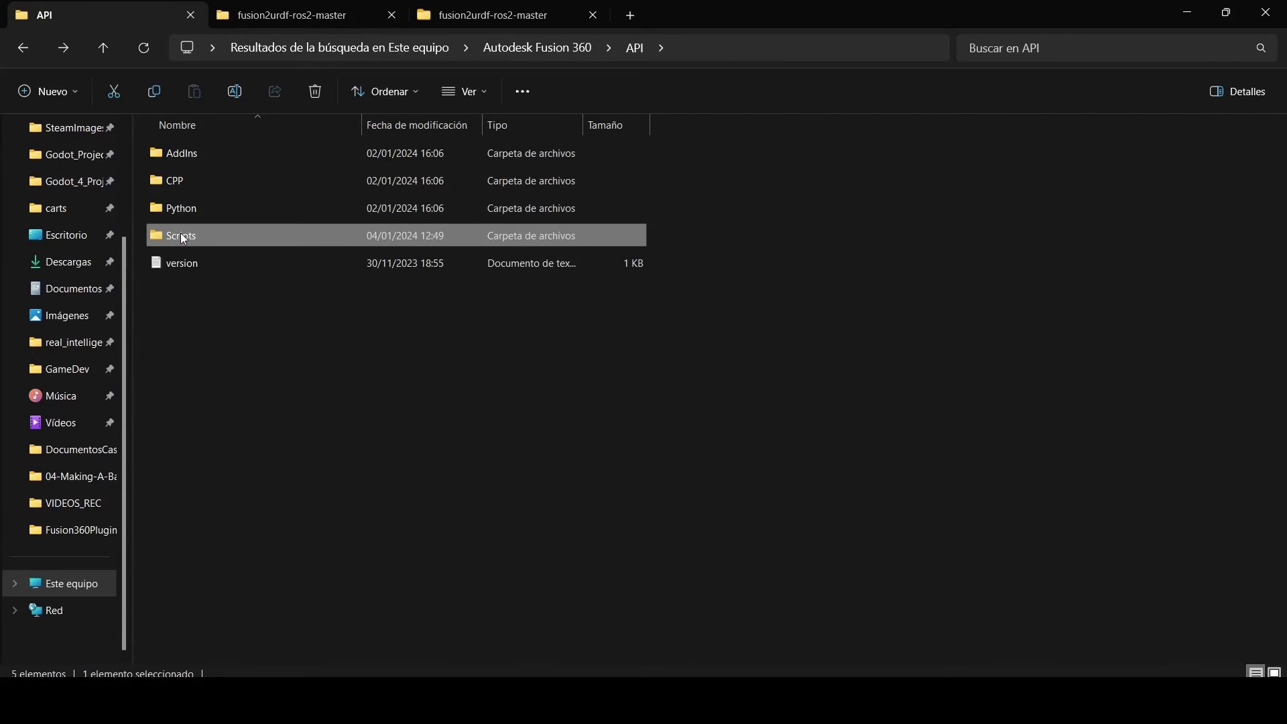
pyautogui.doubleClick(180, 235)
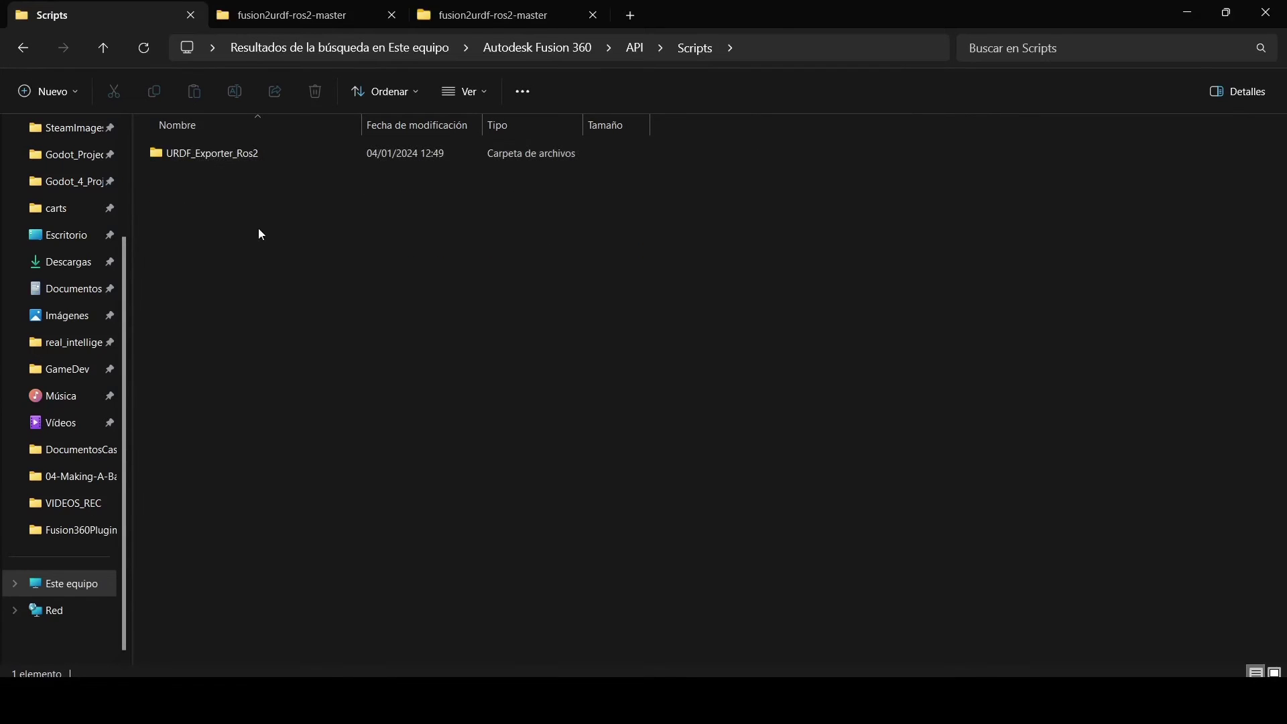
pyautogui.click(444, 17)
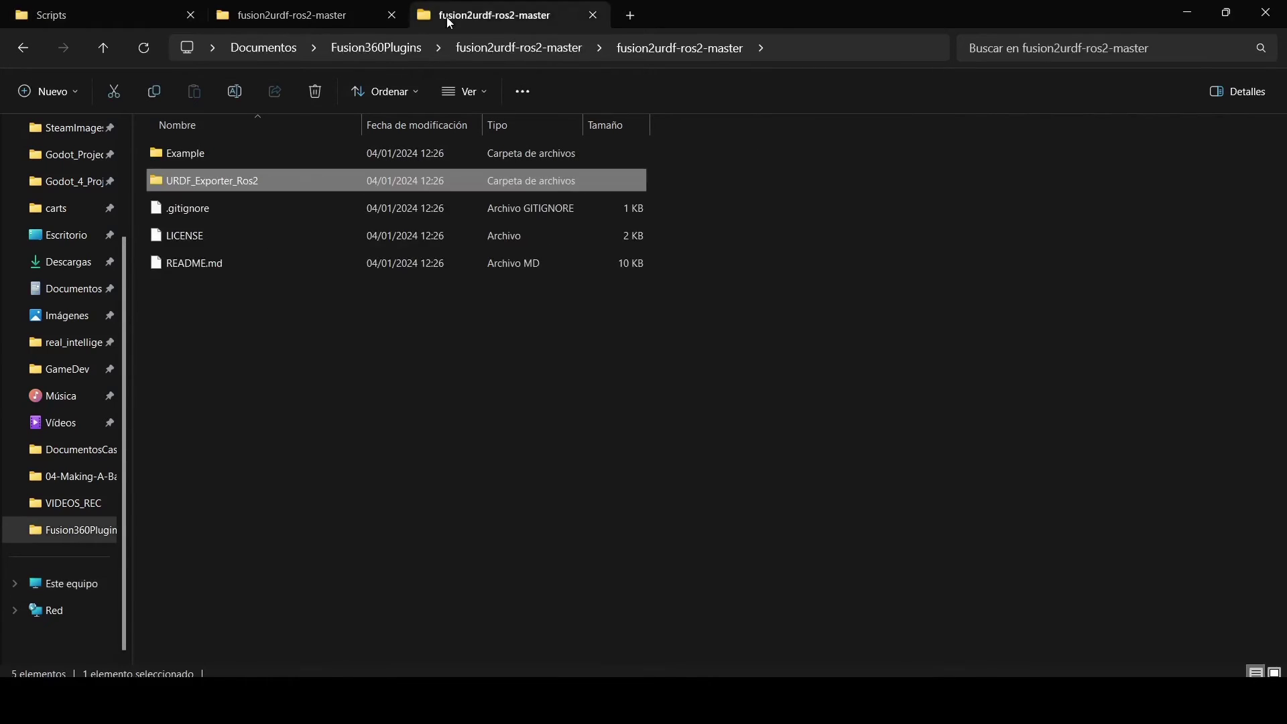
pyautogui.doubleClick(216, 179)
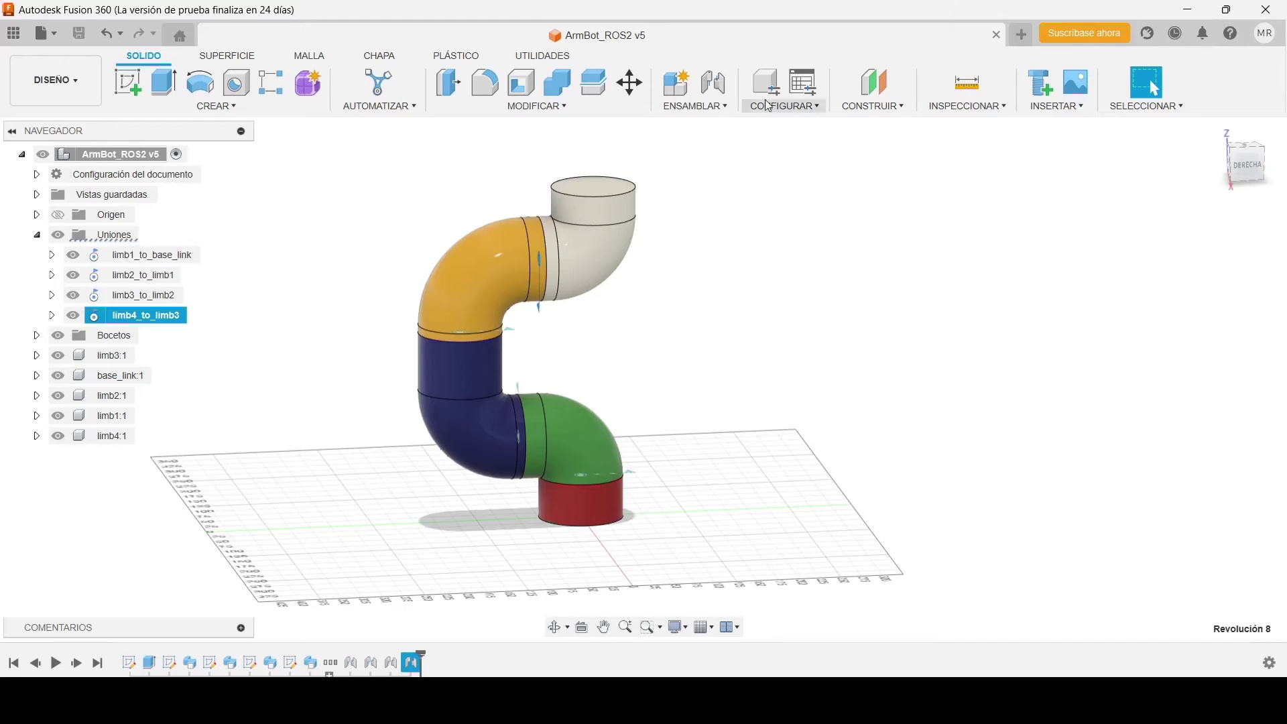
# Switch to Fusion 360 and run the URDF_Exporter_Ros2 script on the ArmBot_ROS2 design
pyautogui.click(538, 59)
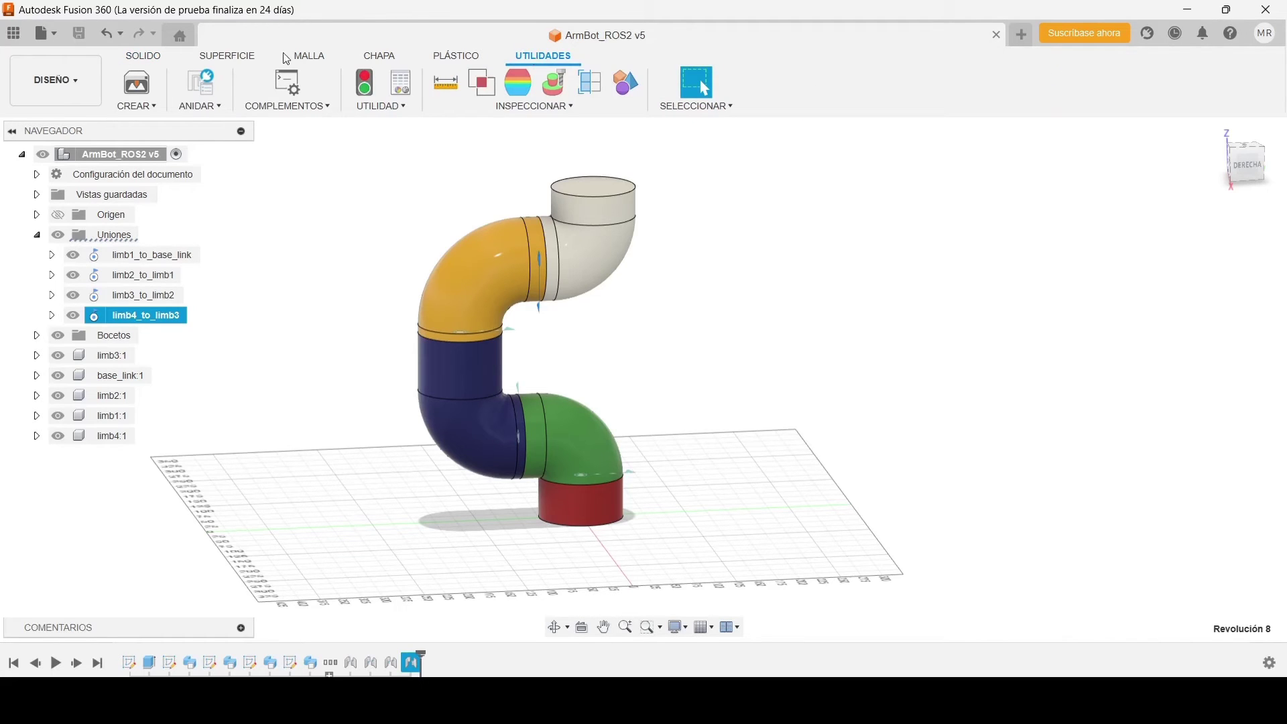
pyautogui.click(285, 107)
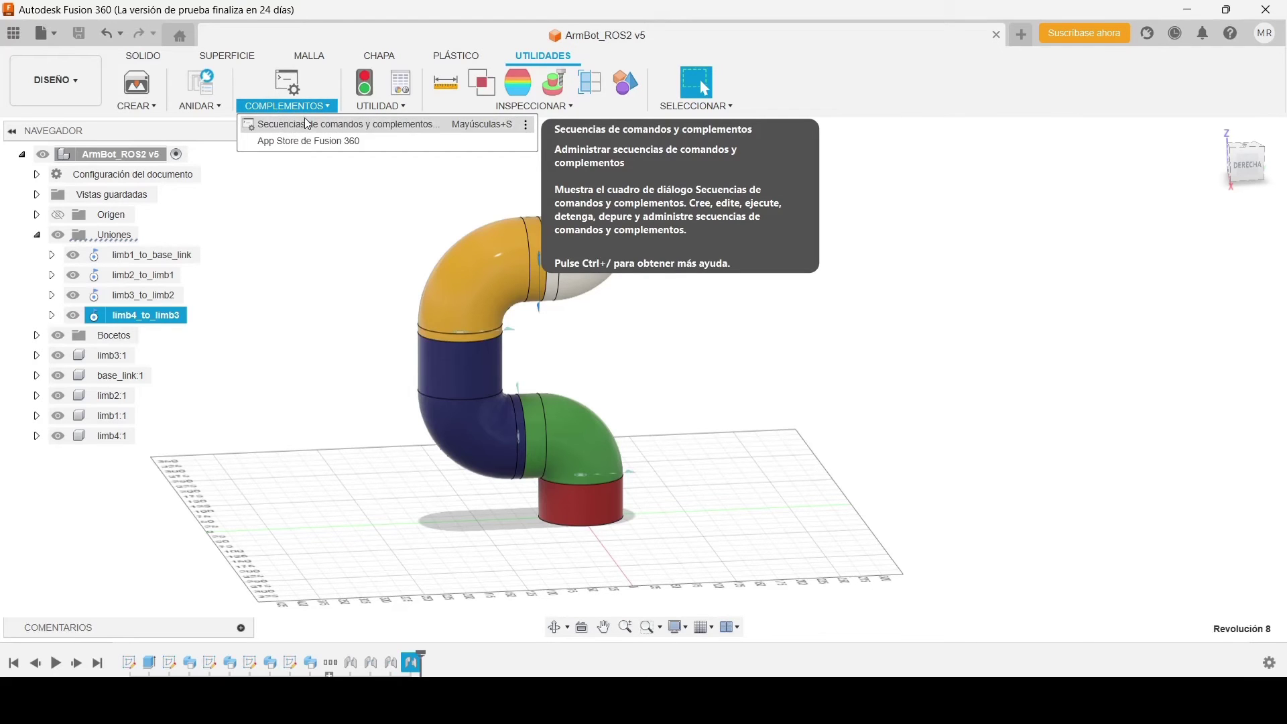
pyautogui.click(278, 127)
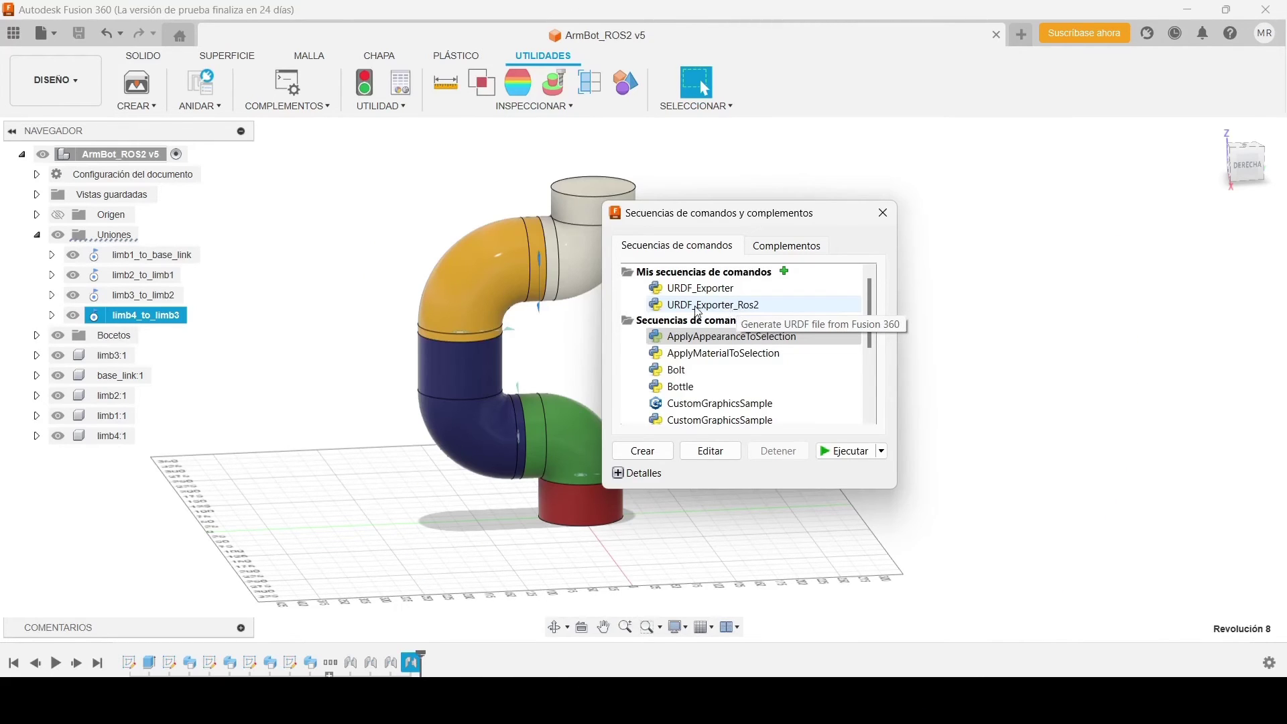
pyautogui.click(737, 307)
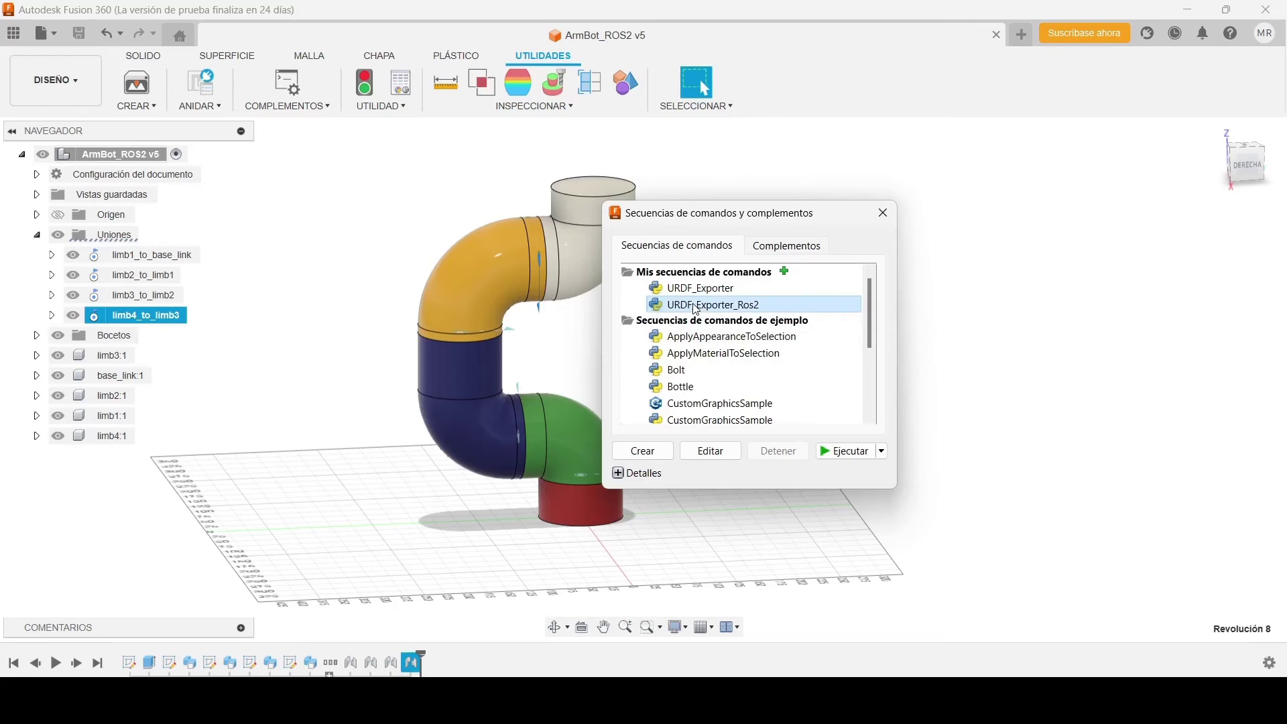
pyautogui.click(834, 451)
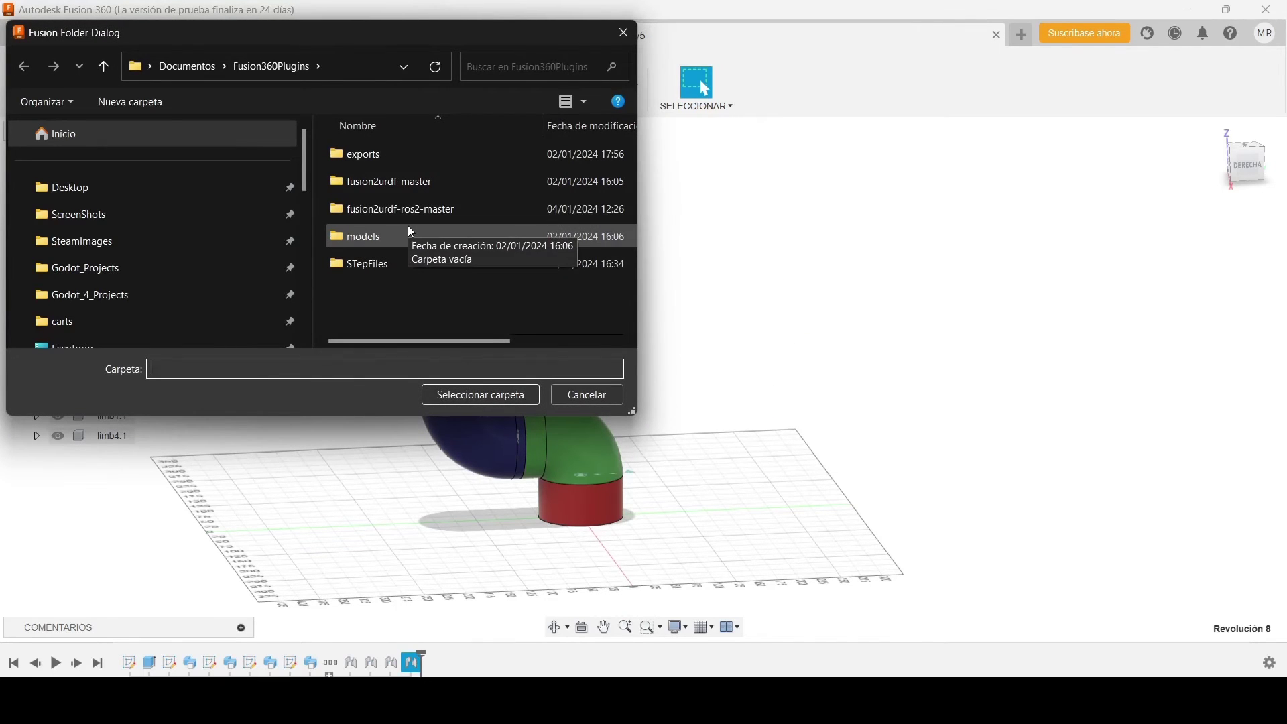
# Create an exports_ROS2 folder inside Fusion360Plugins and export the URDF package into it
pyautogui.click(137, 96)
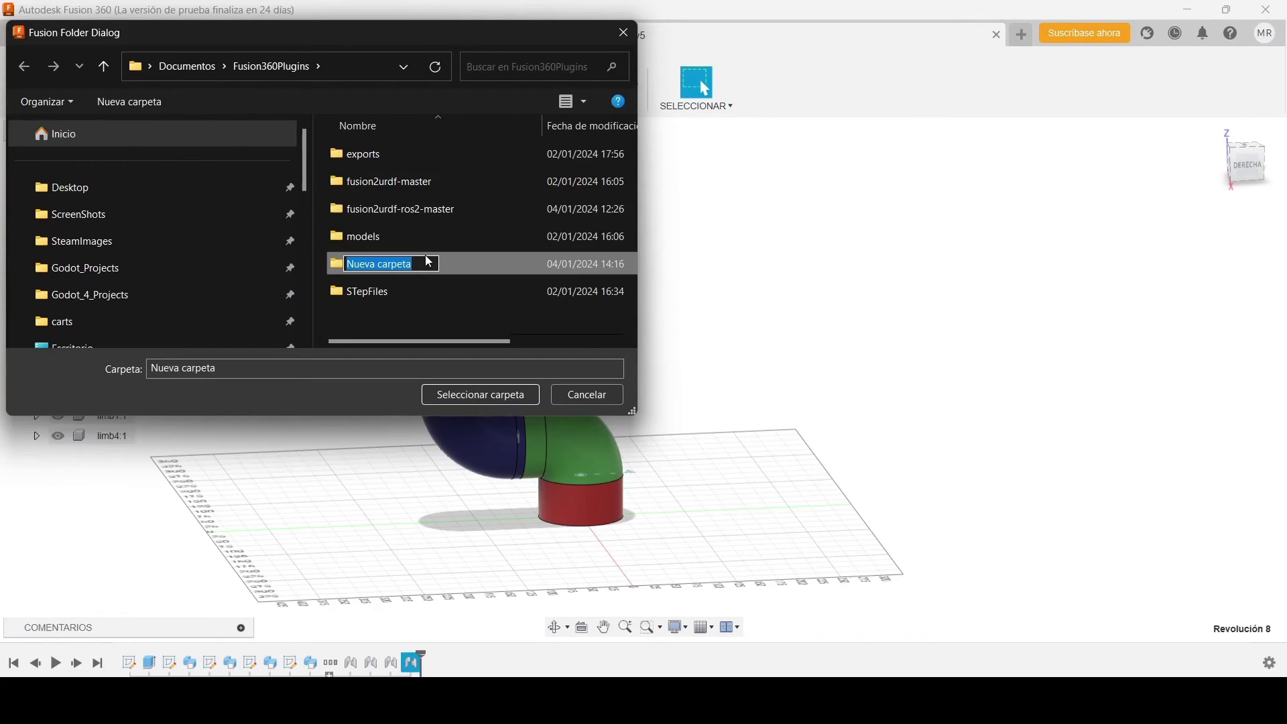
pyautogui.write('exports')
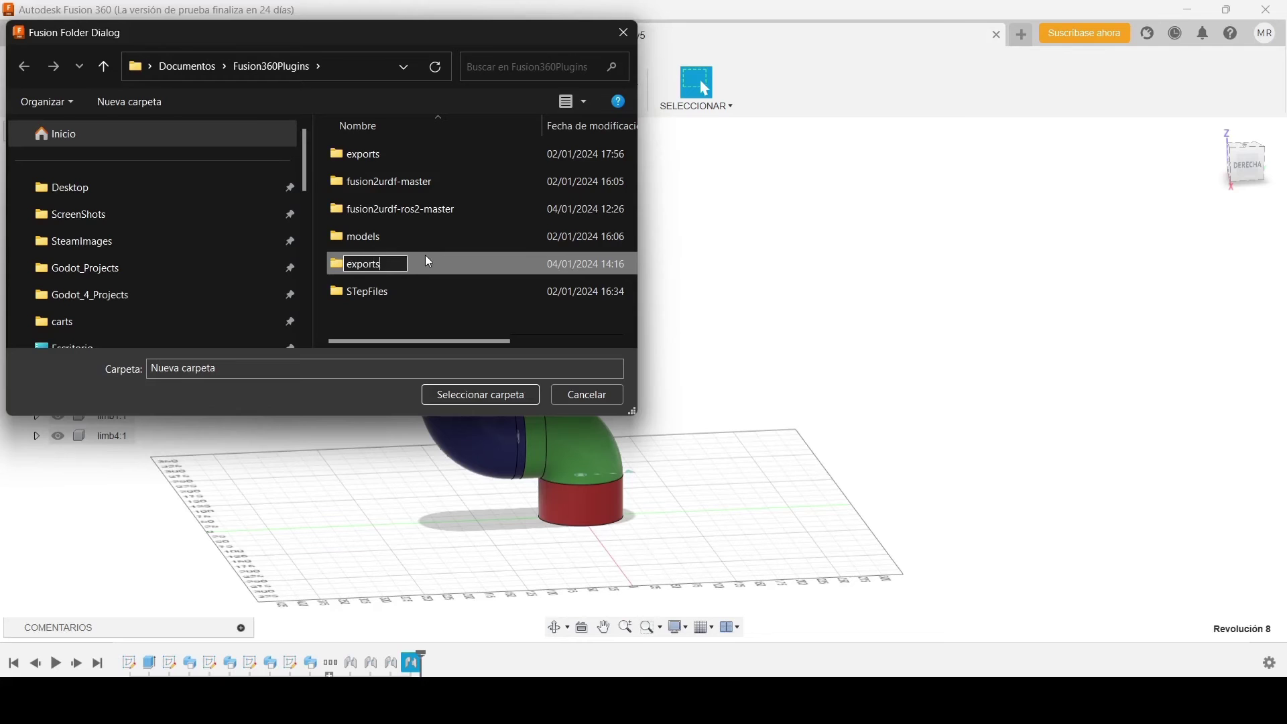
pyautogui.write('_ROS2')
pyautogui.press('Return')
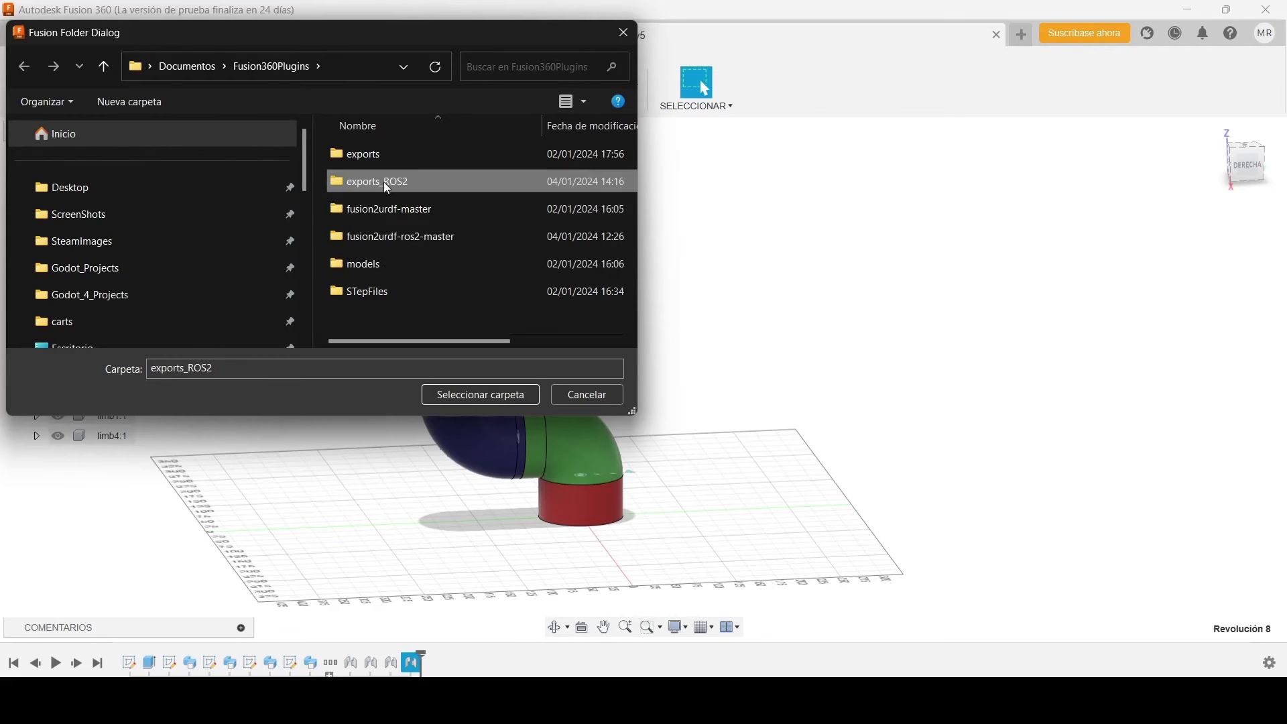
pyautogui.doubleClick(384, 183)
pyautogui.click(478, 396)
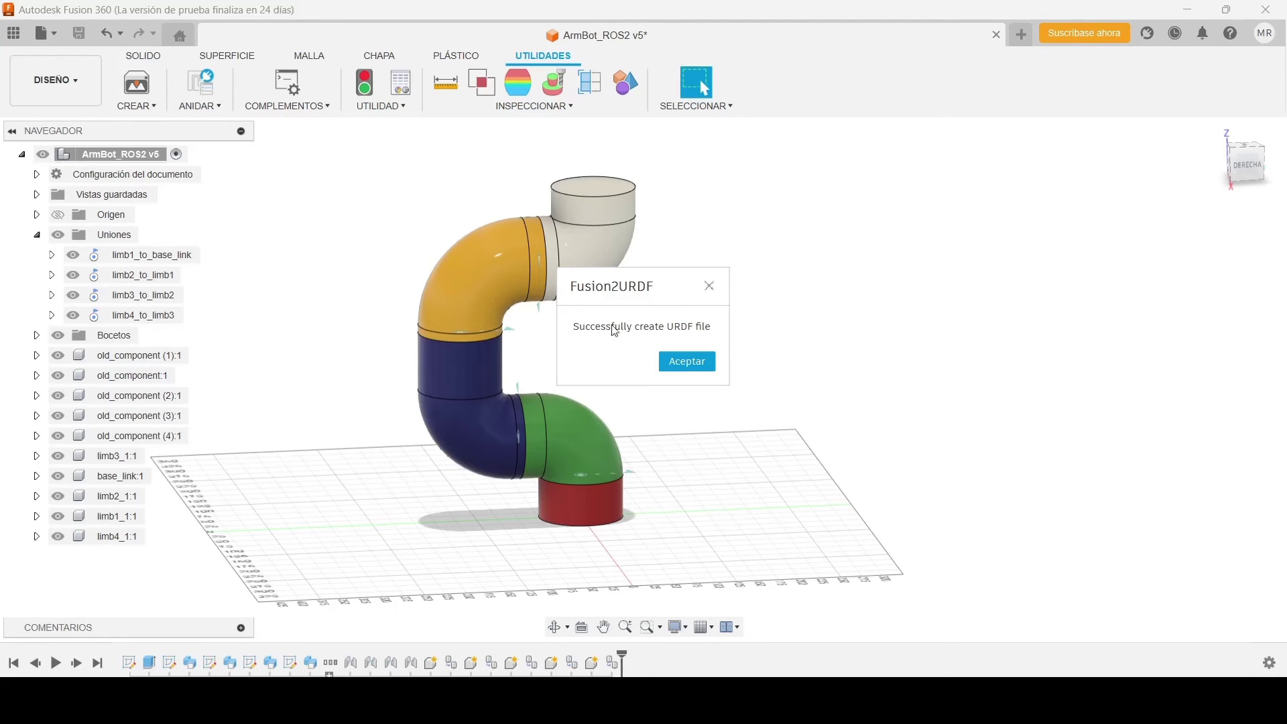
pyautogui.click(686, 361)
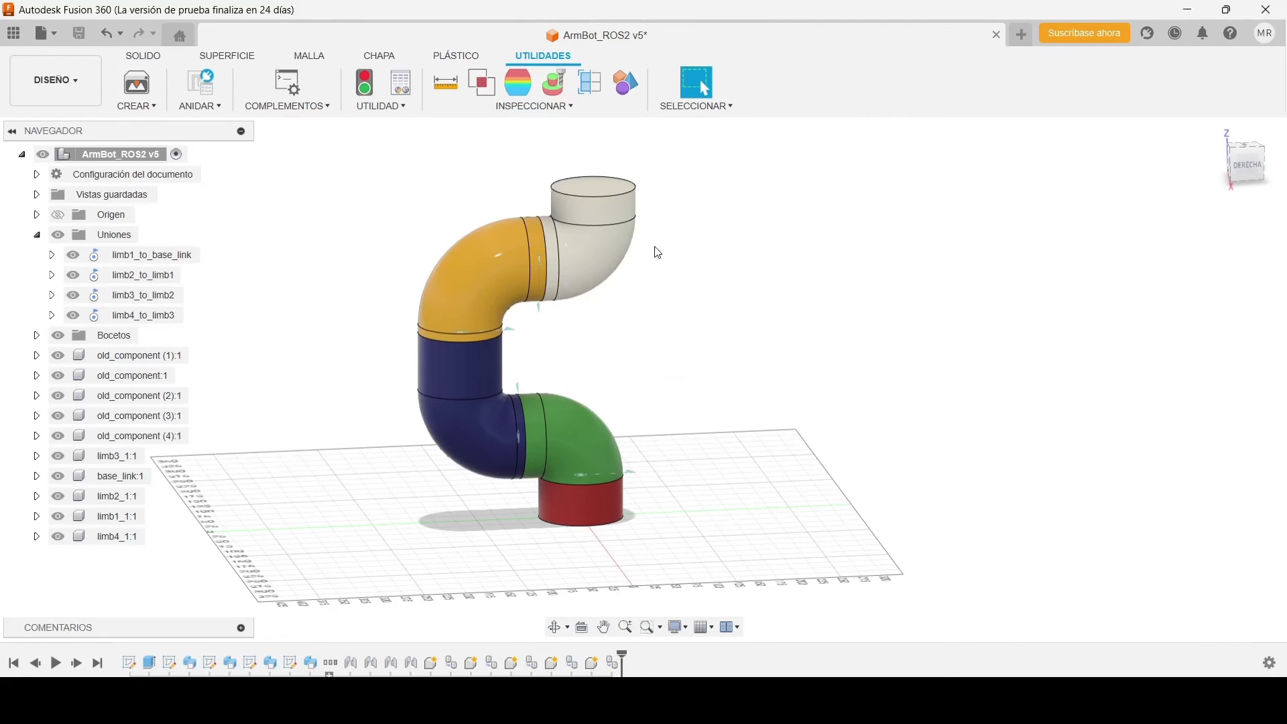
# Switch to File Explorer and browse from Fusion360Plugins through exports_ROS2 and ArmBot_ROS2_description to the urdf folder
pyautogui.hotkey('alt', 'Tab')
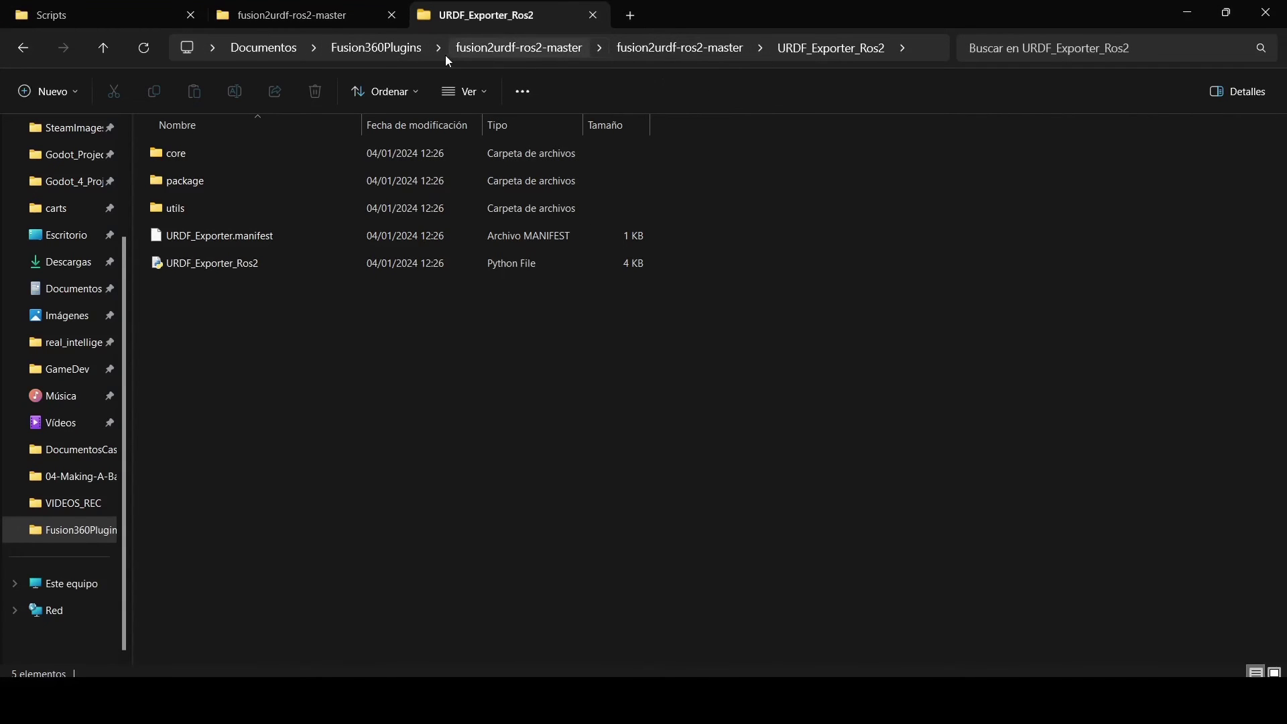
pyautogui.click(383, 48)
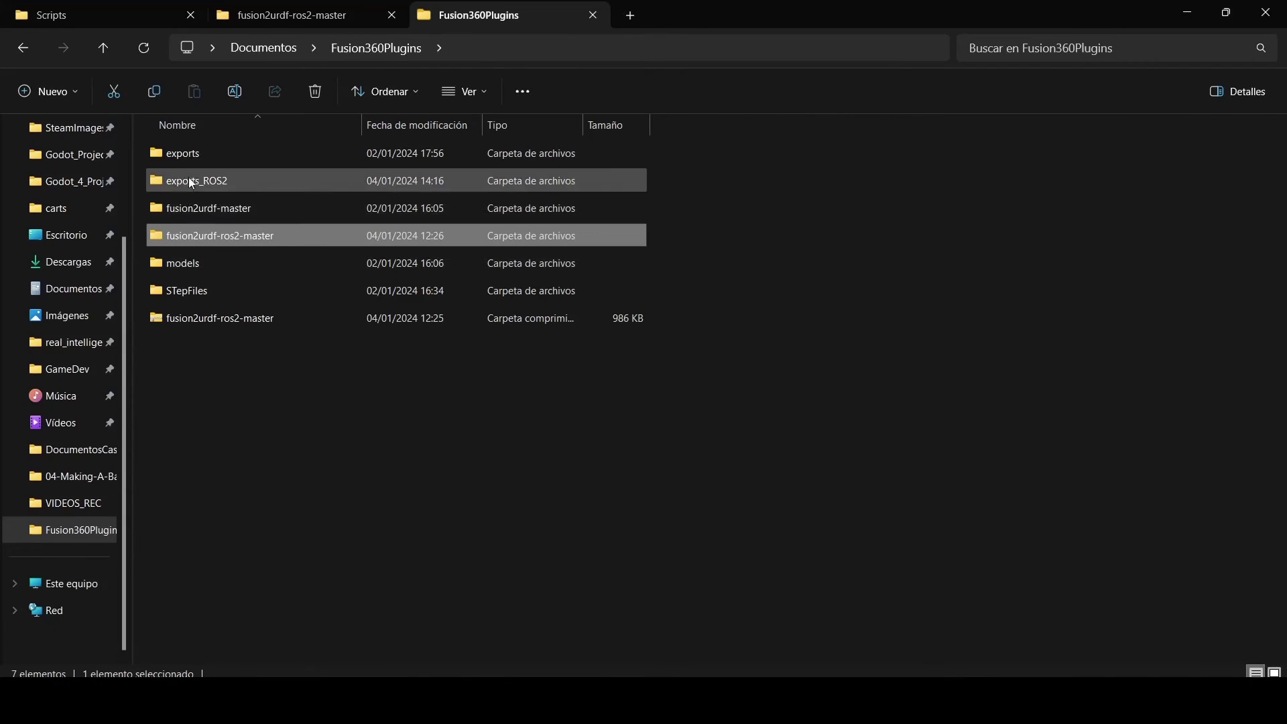
pyautogui.doubleClick(195, 181)
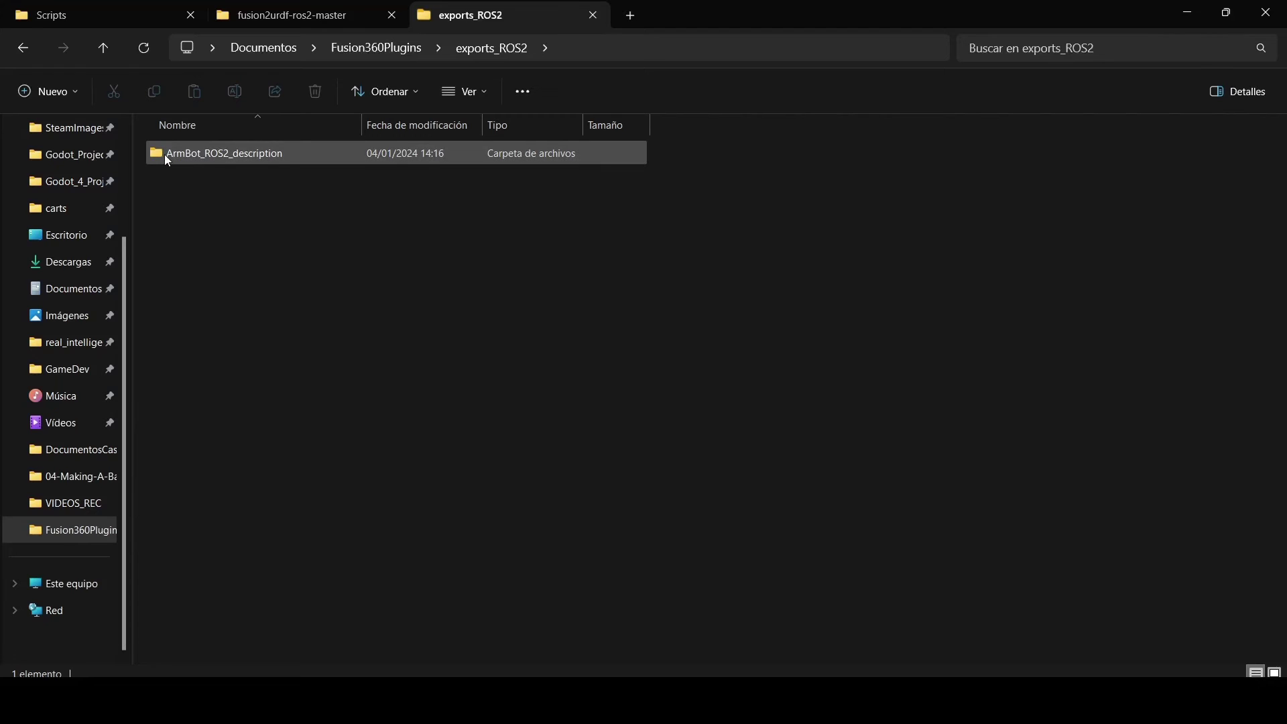
pyautogui.doubleClick(243, 155)
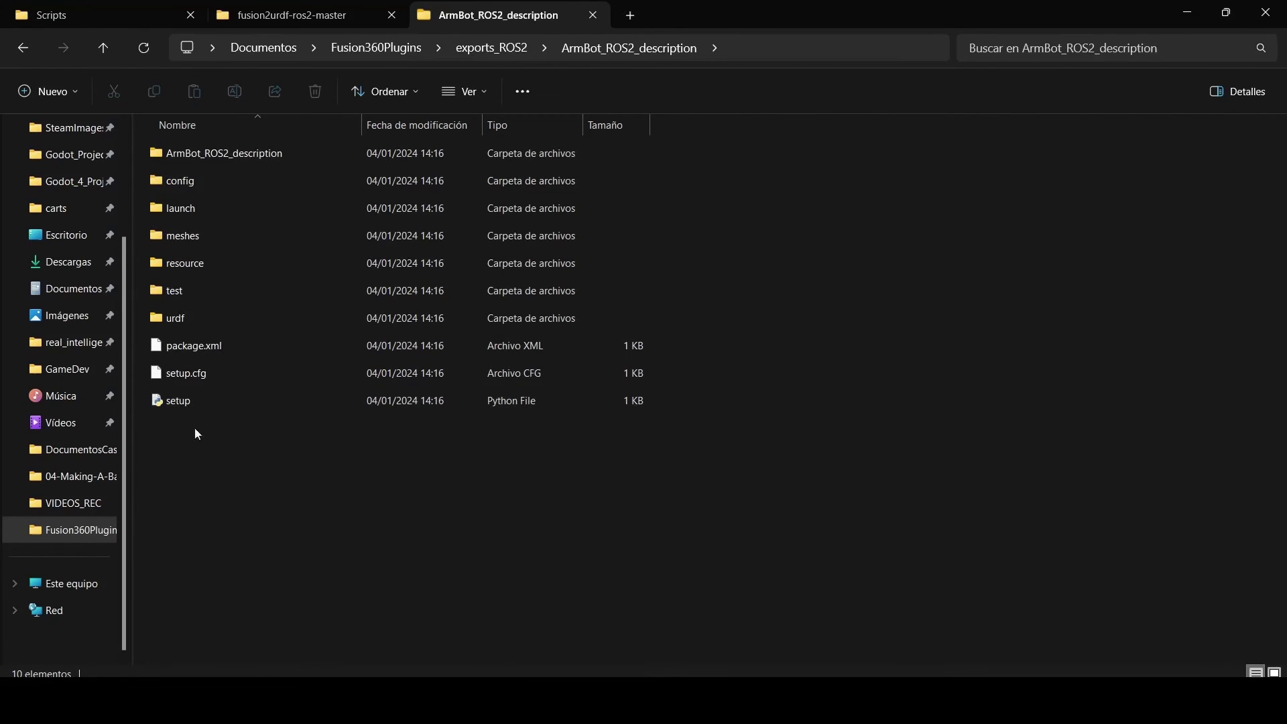
pyautogui.doubleClick(181, 311)
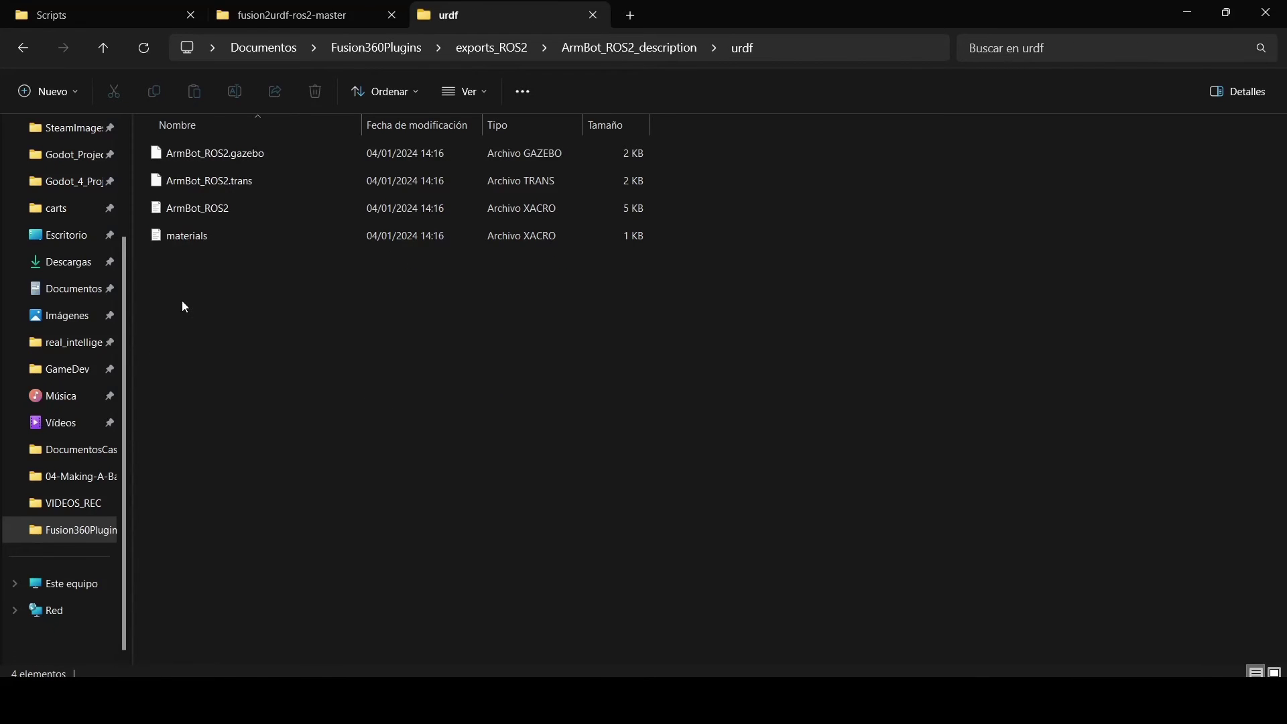
# Open the exported ArmBot_ROS2 xacro file in Visual Studio Code
pyautogui.click(186, 214)
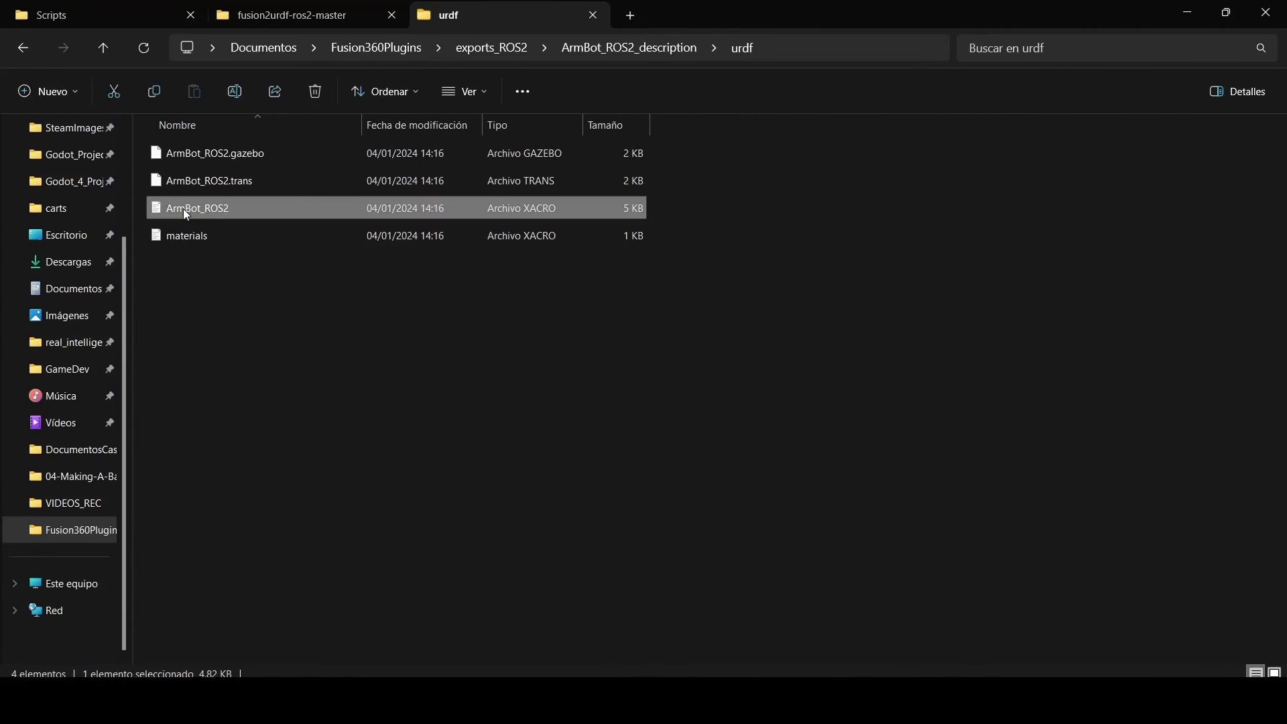
pyautogui.rightClick(186, 214)
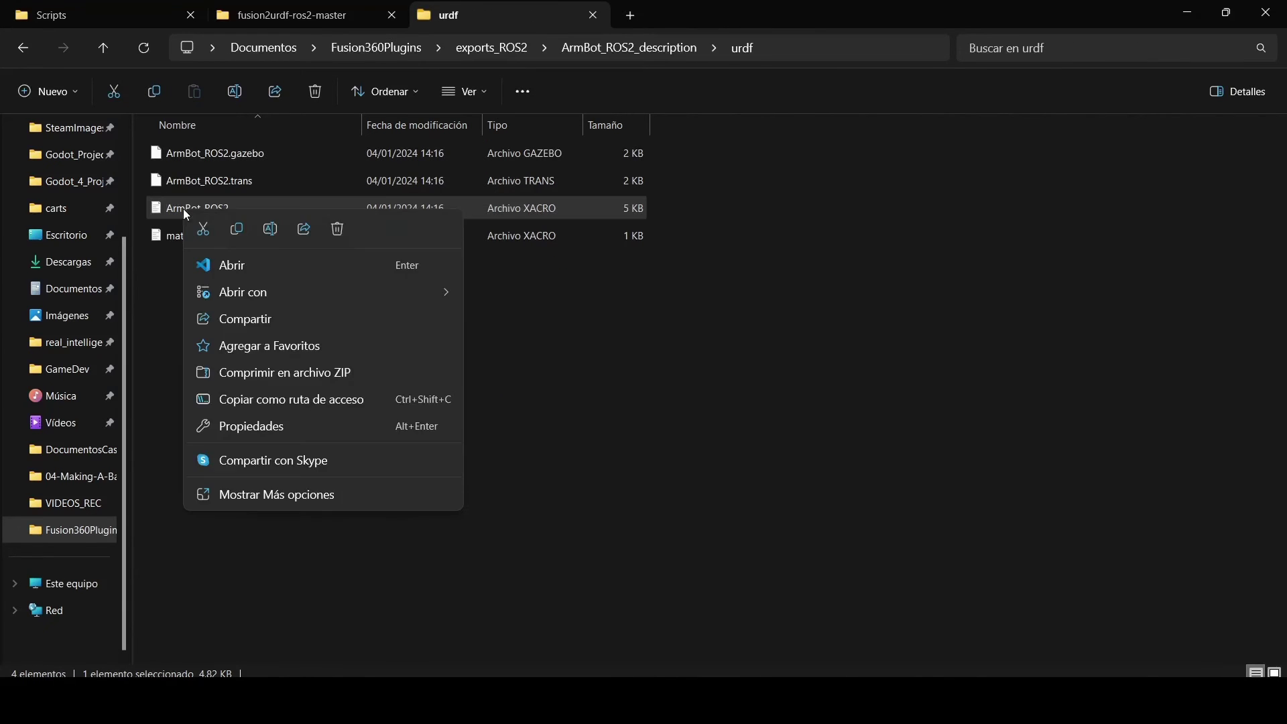
pyautogui.click(240, 273)
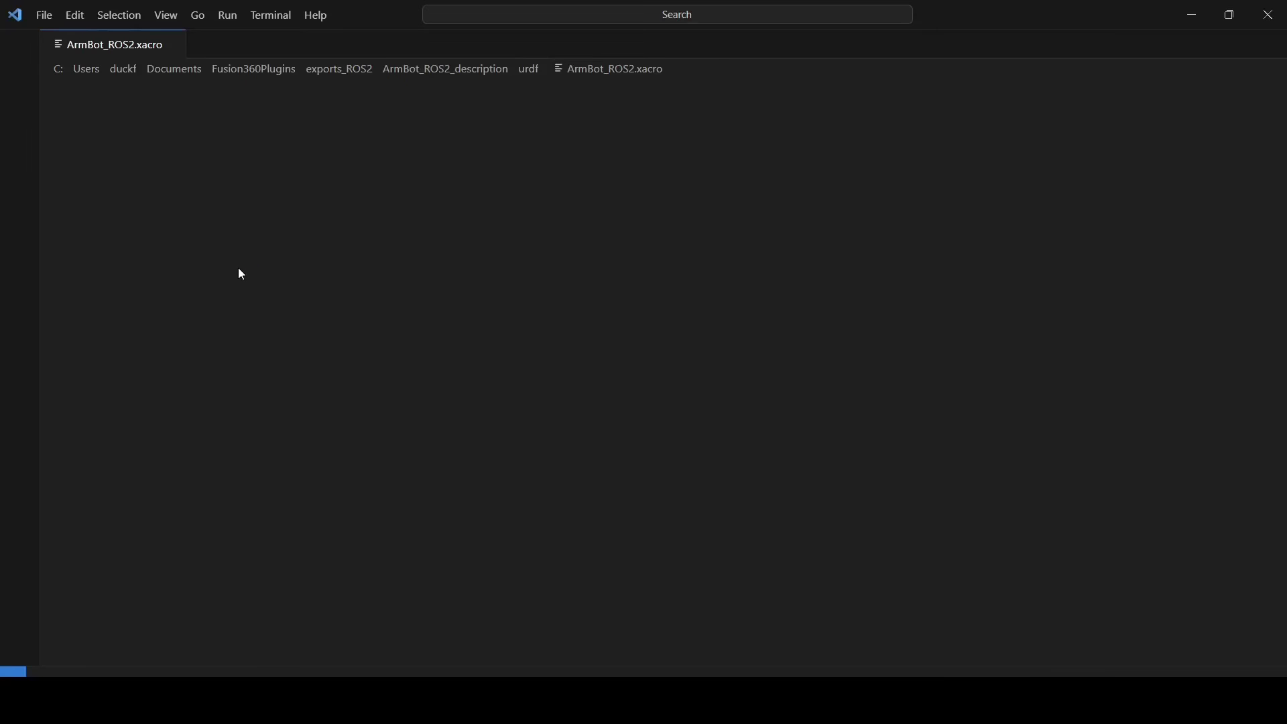
# Examine the link definitions in ArmBot_ROS2.xacro, including their inertial, visual and collision blocks
pyautogui.scroll(-9, 239, 267)
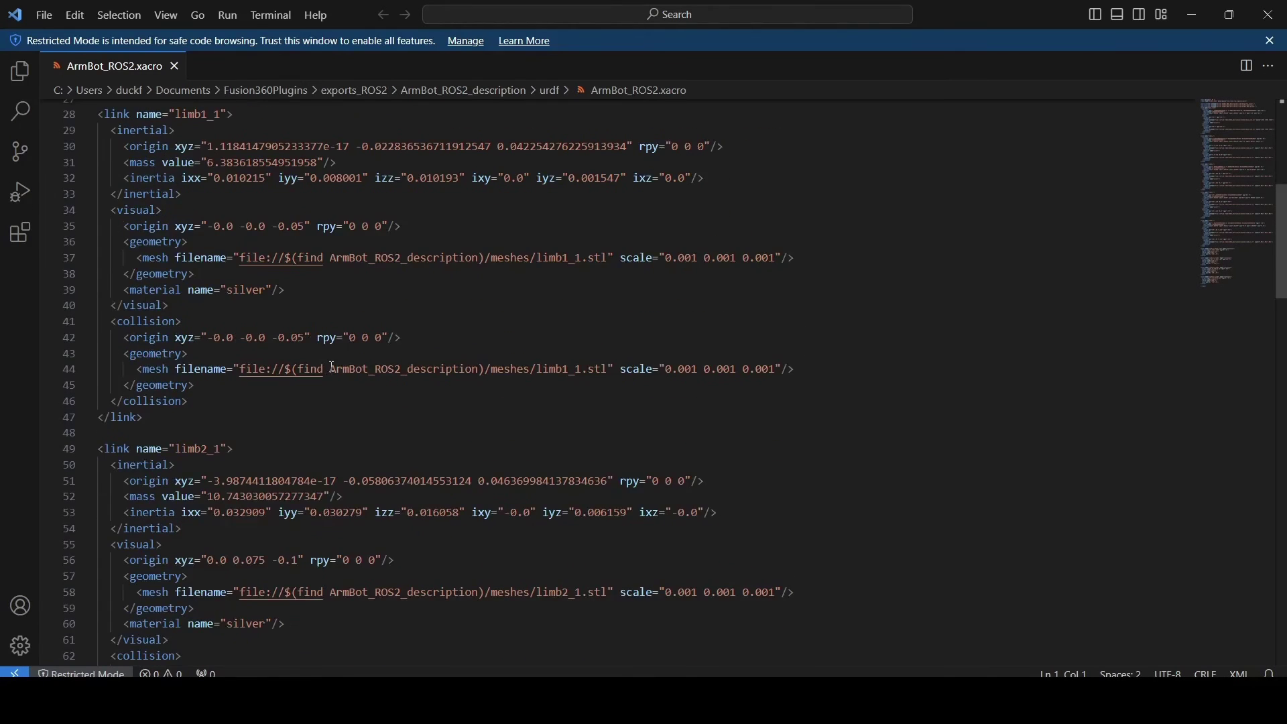
pyautogui.scroll(5, 276, 398)
pyautogui.scroll(1, 276, 397)
pyautogui.scroll(-15, 193, 346)
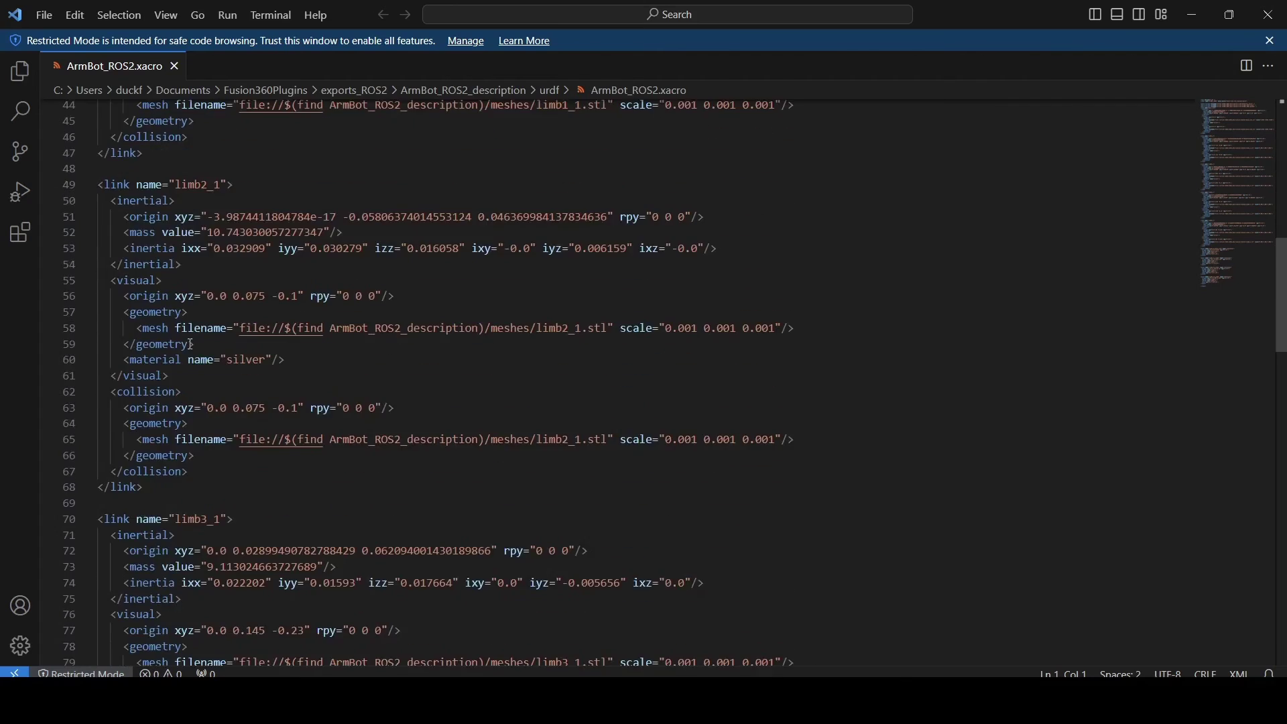
pyautogui.scroll(-5, 192, 345)
pyautogui.scroll(-9, 165, 328)
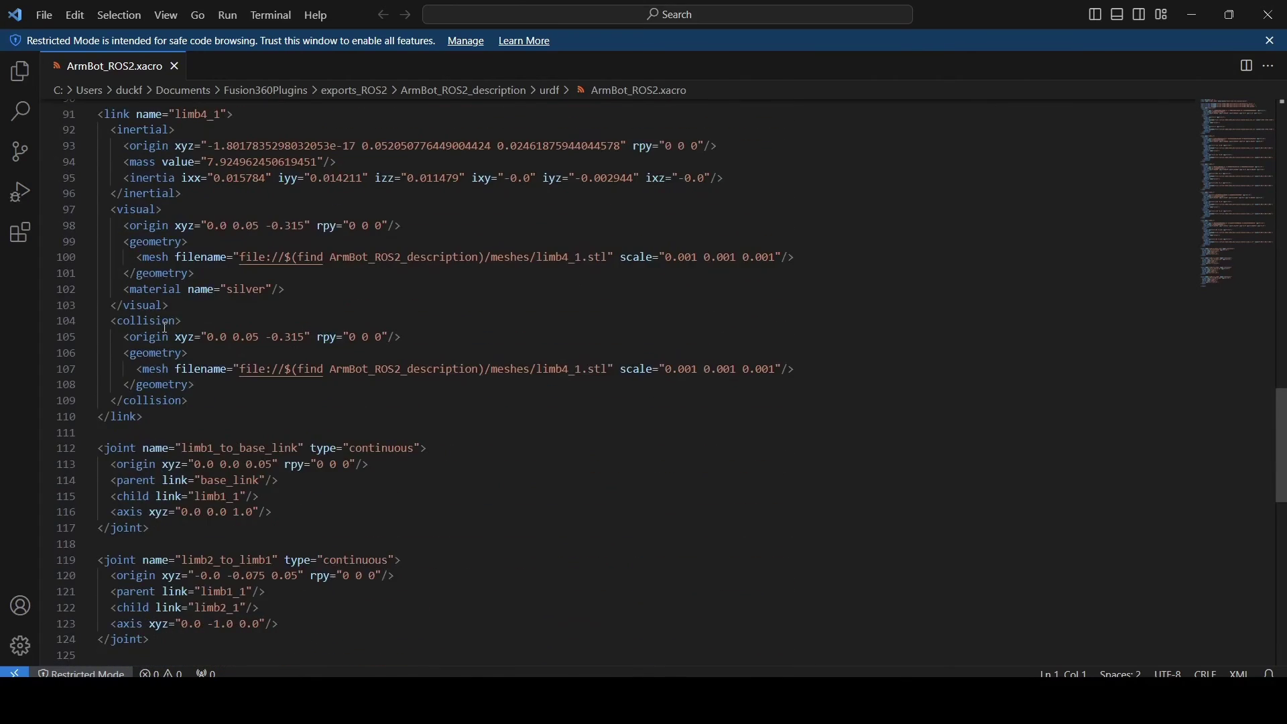
# Examine the names, types, parent and child links and axes of the limb joints in ArmBot_ROS2.xacro
pyautogui.moveTo(131, 253); pyautogui.dragTo(208, 571)
pyautogui.click(342, 317)
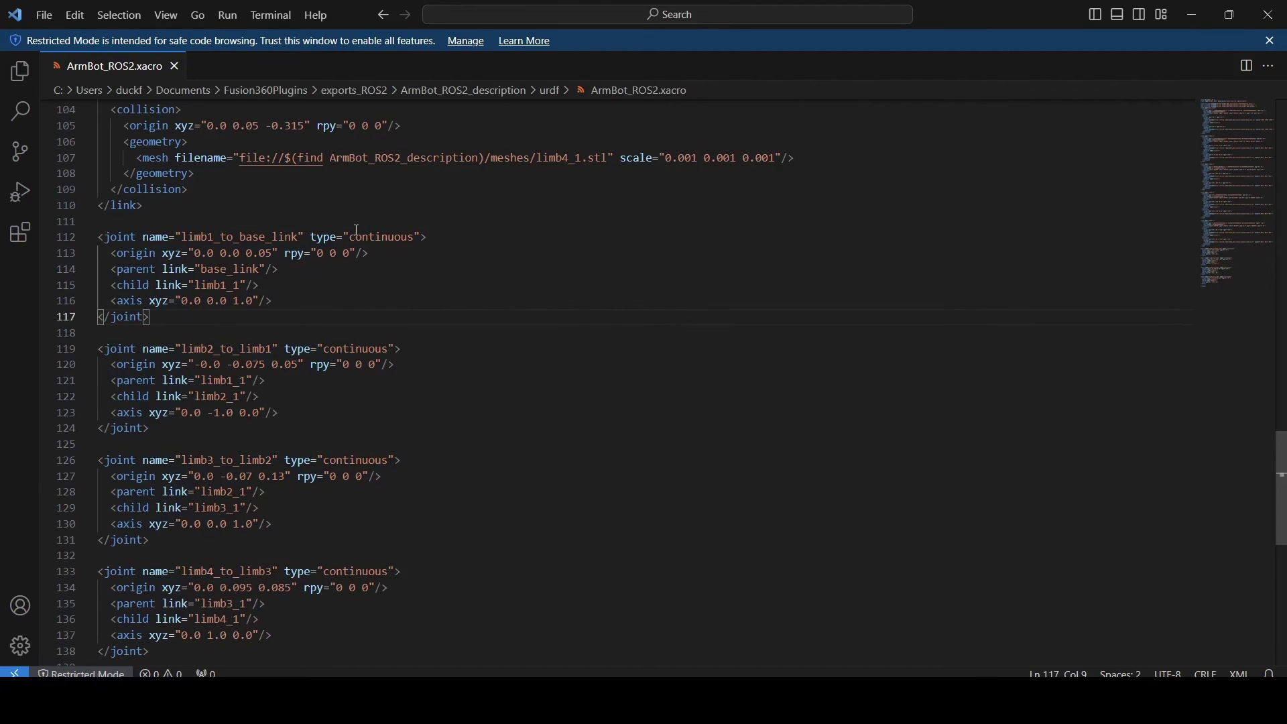
pyautogui.moveTo(357, 229); pyautogui.dragTo(396, 237)
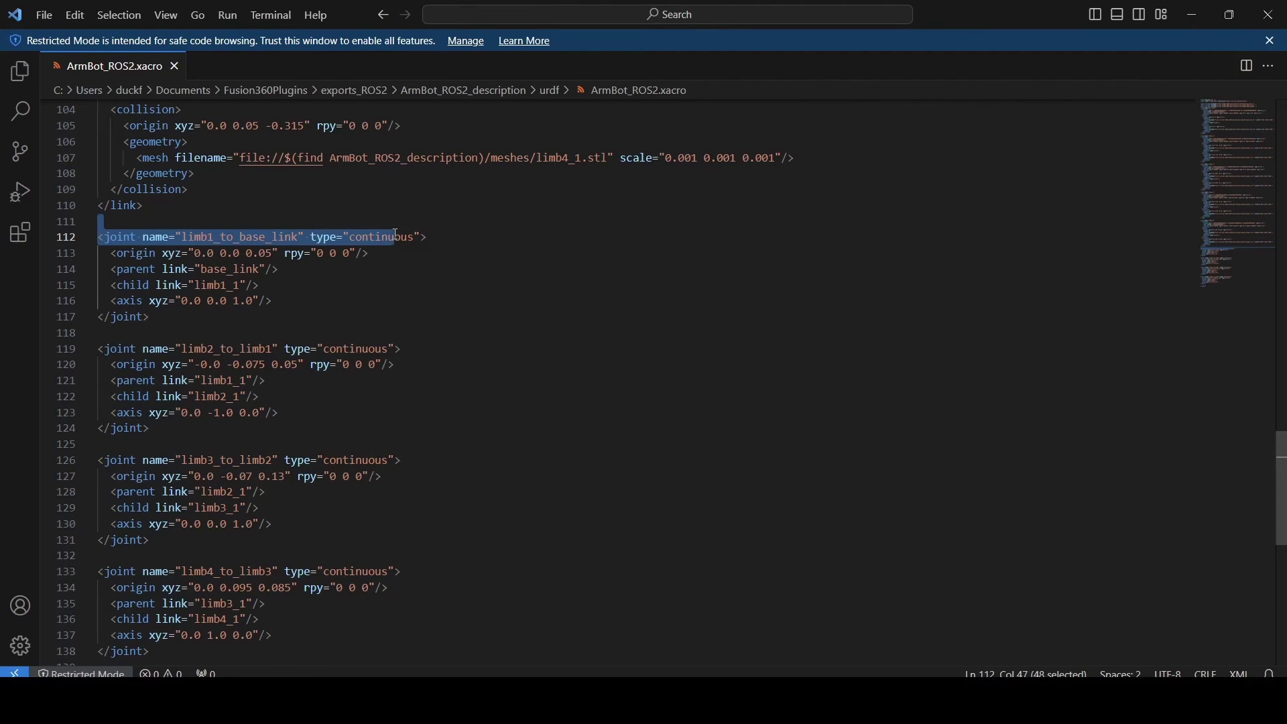
pyautogui.click(400, 305)
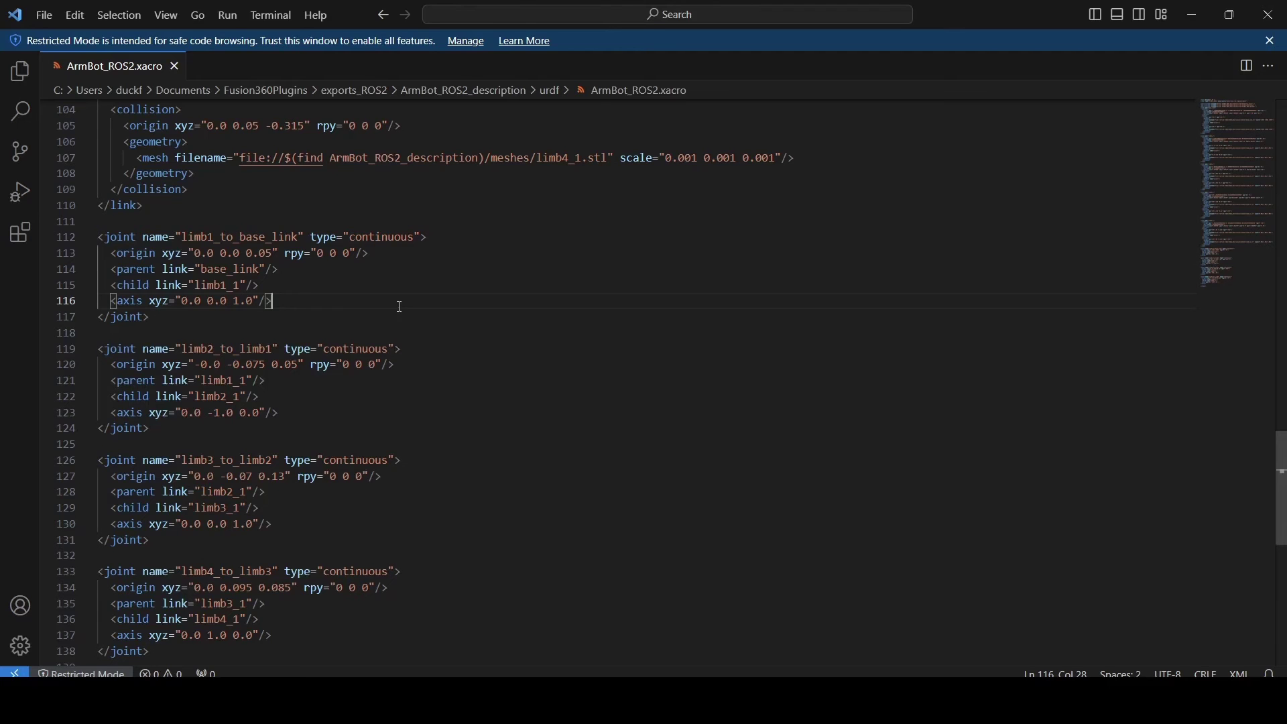
pyautogui.click(221, 348)
pyautogui.scroll(-3, 250, 457)
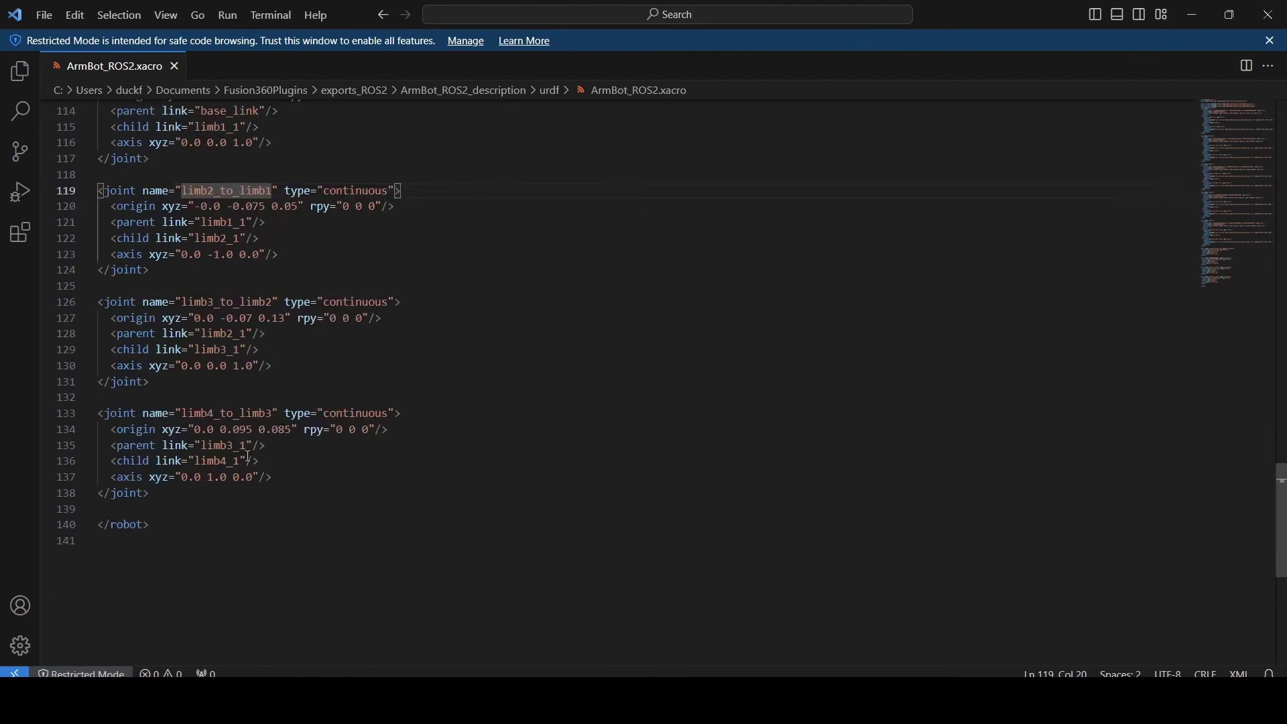
pyautogui.scroll(20, 249, 457)
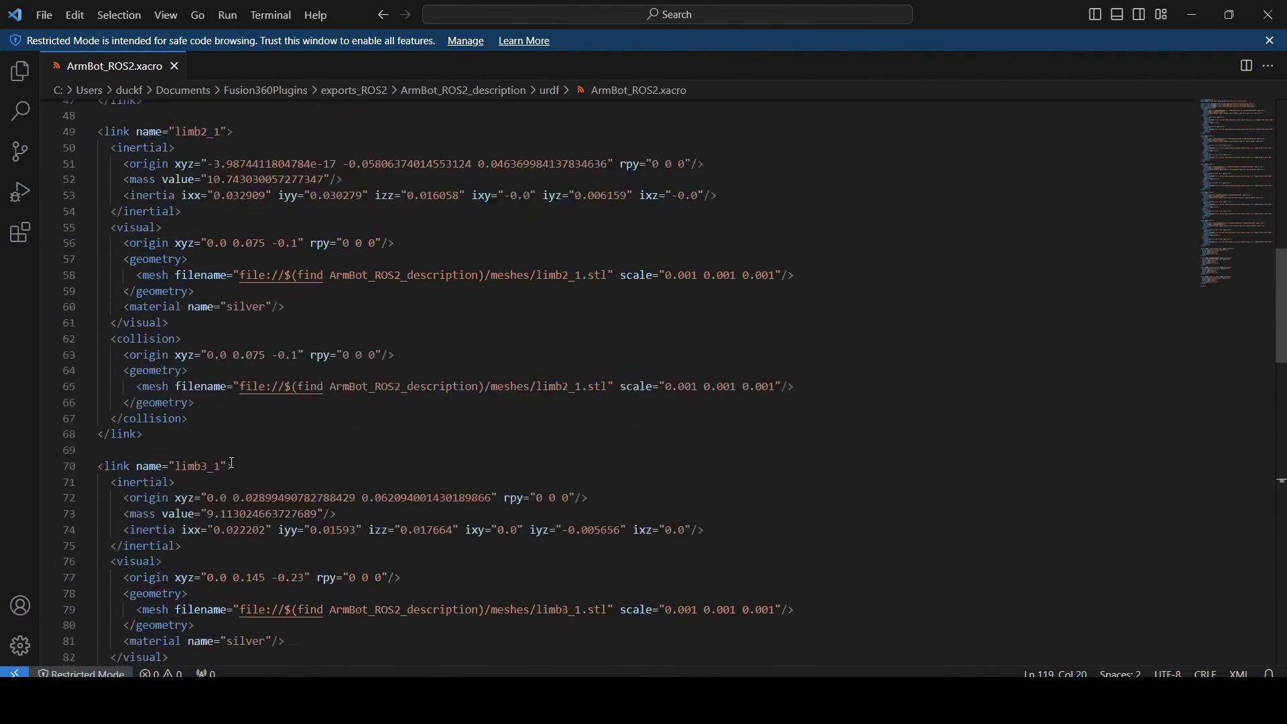
pyautogui.scroll(15, 233, 463)
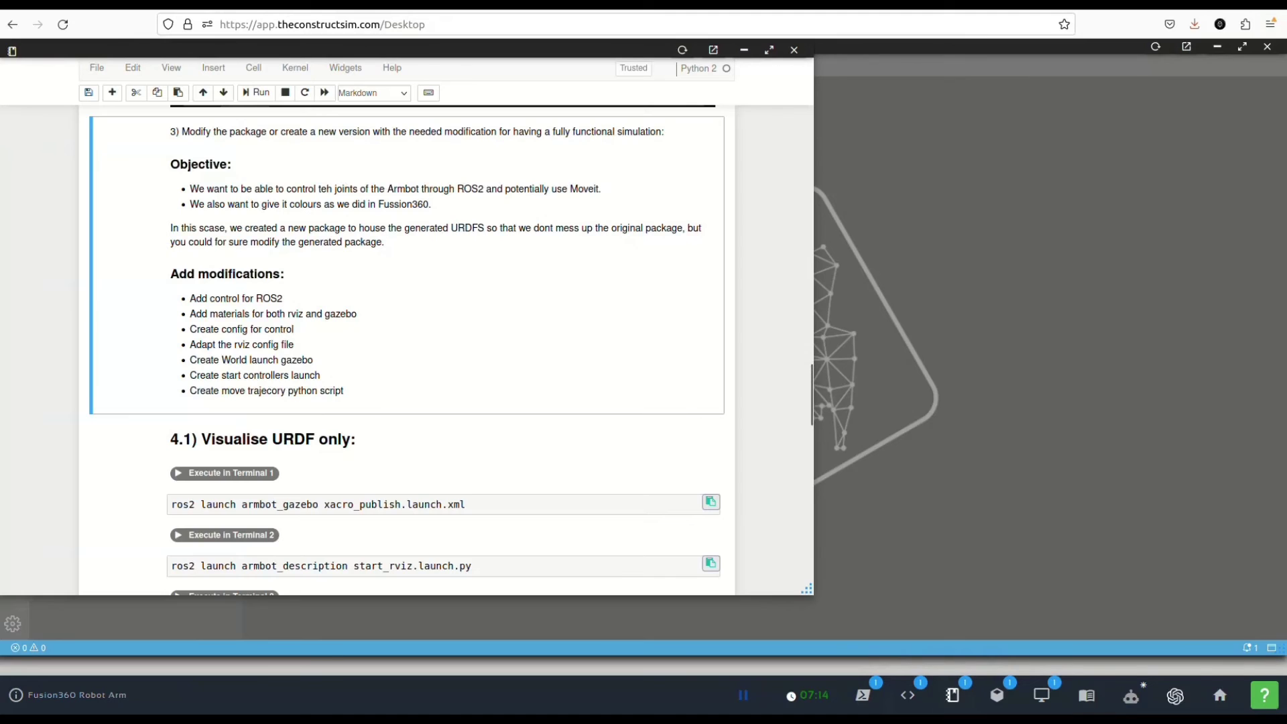
# Switch to The Construct's web desktop and browse its code editor to the ArmBot_ROS2_description package in ros2_ws/src
pyautogui.scroll(5, 406, 348)
pyautogui.scroll(15, 406, 349)
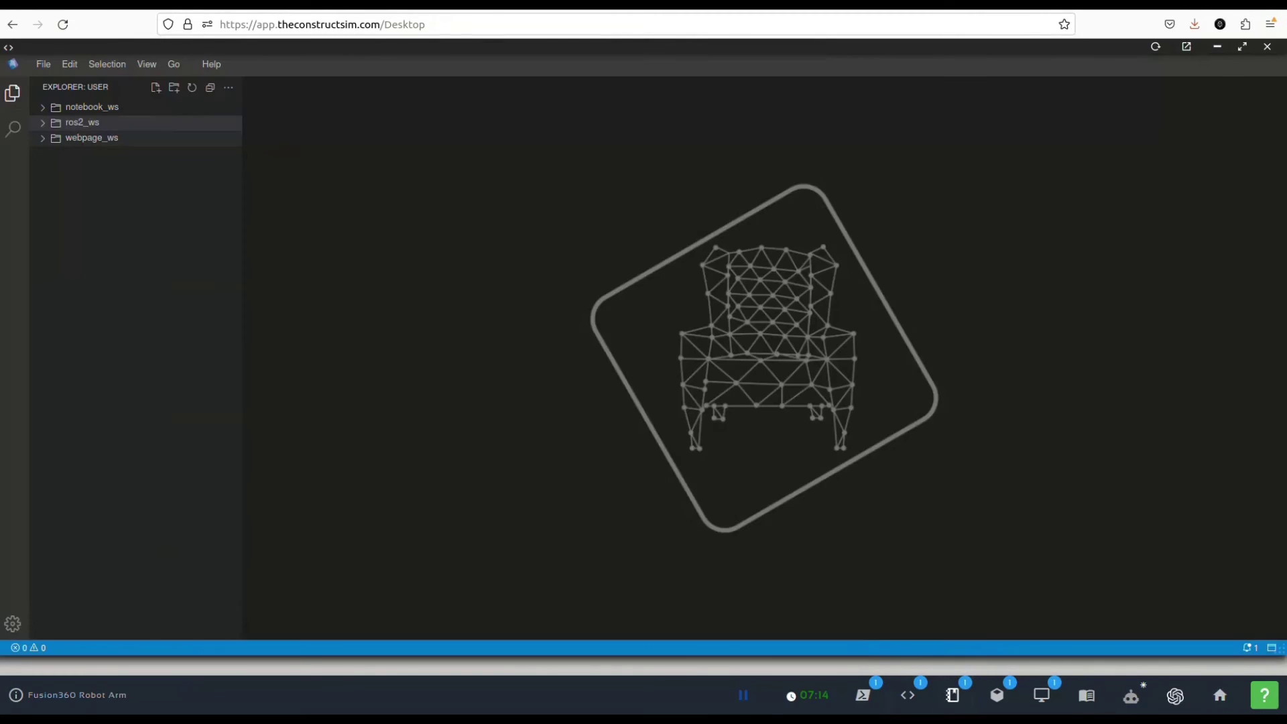
pyautogui.click(80, 123)
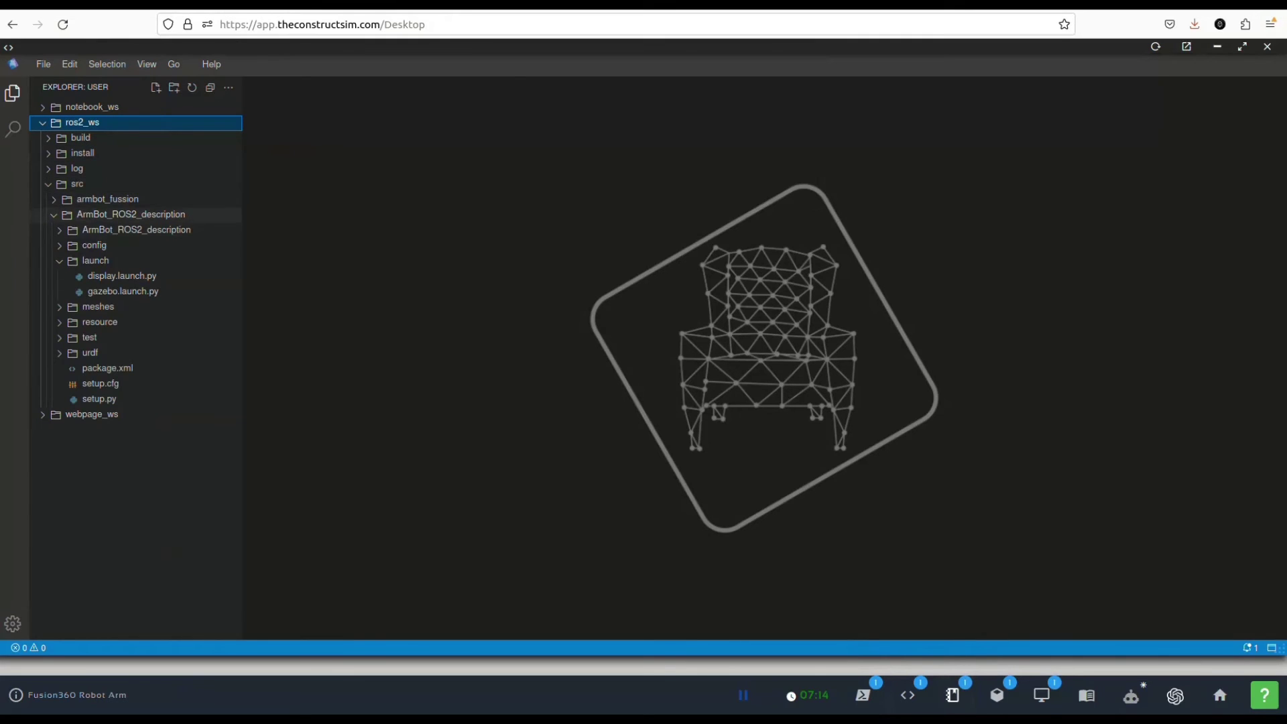
pyautogui.click(101, 214)
pyautogui.click(75, 184)
pyautogui.rightClick(75, 183)
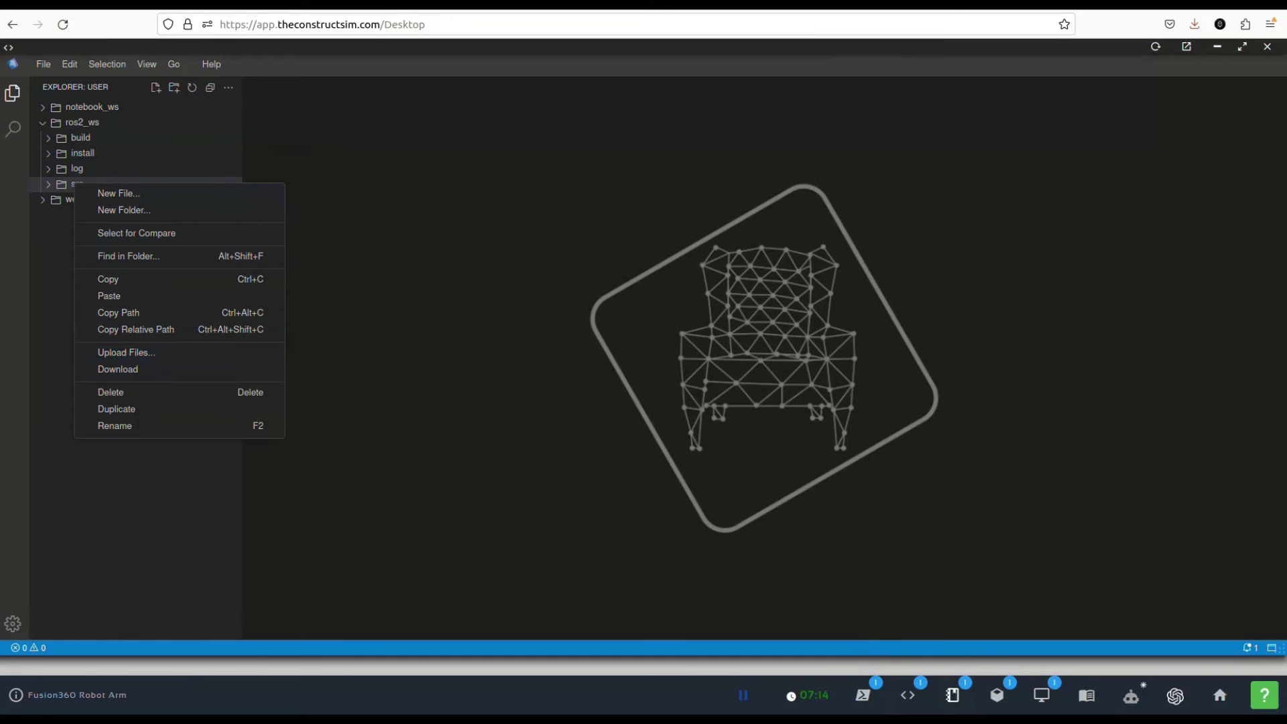
pyautogui.press('Escape')
pyautogui.click(76, 184)
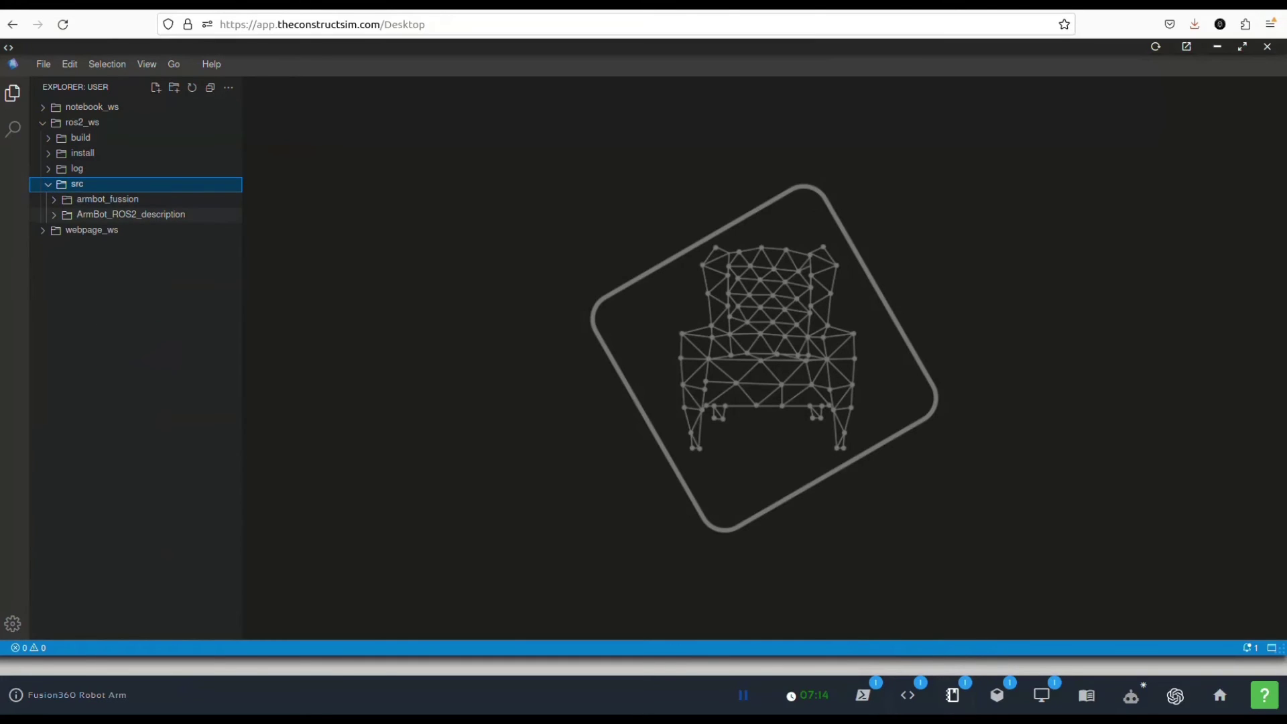
pyautogui.click(107, 215)
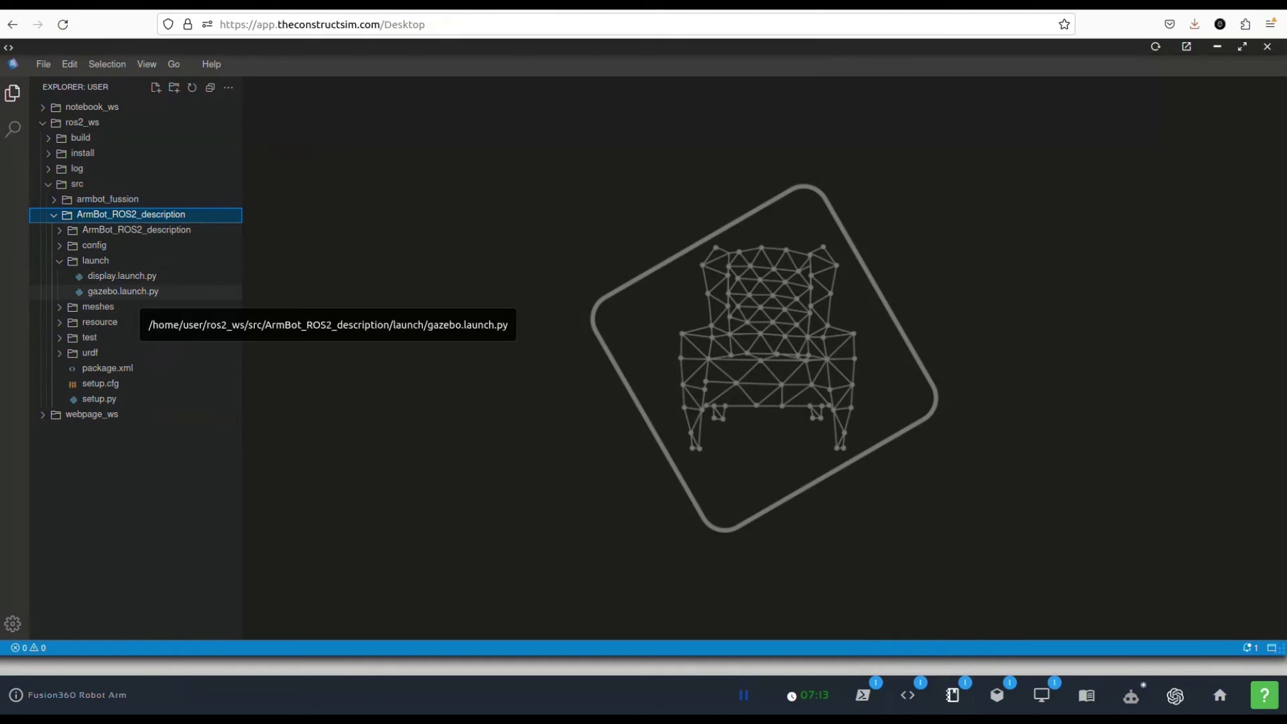
# Open display.launch.py from the package's launch folder and examine its robot state publisher, joint state publisher and RViz nodes
pyautogui.click(122, 276)
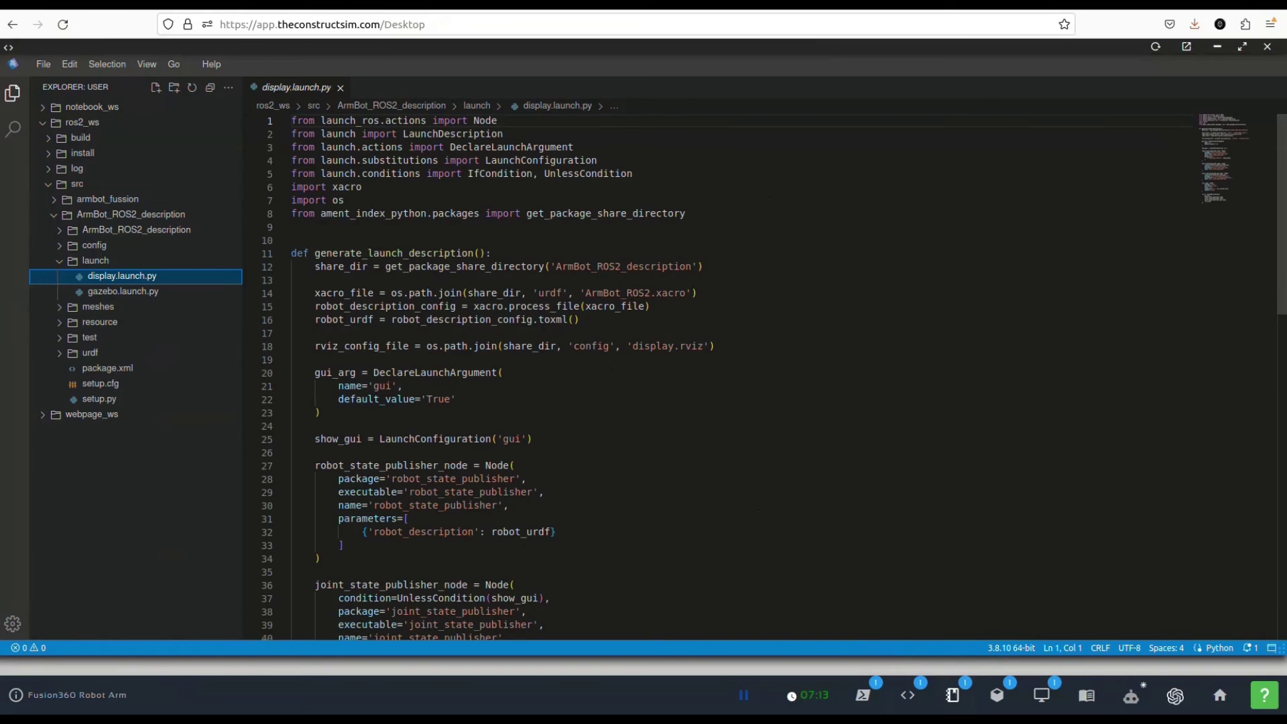
pyautogui.scroll(-3, 717, 376)
pyautogui.moveTo(409, 374); pyautogui.dragTo(467, 375)
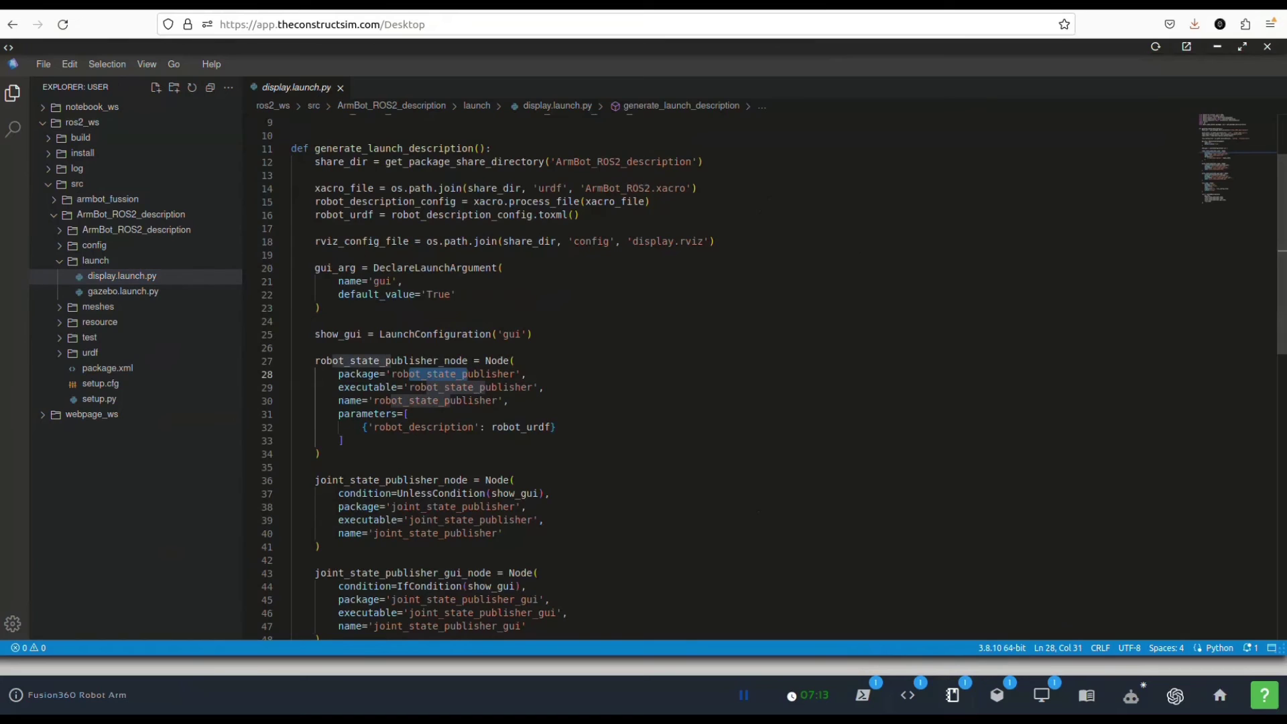
pyautogui.scroll(-2, 717, 375)
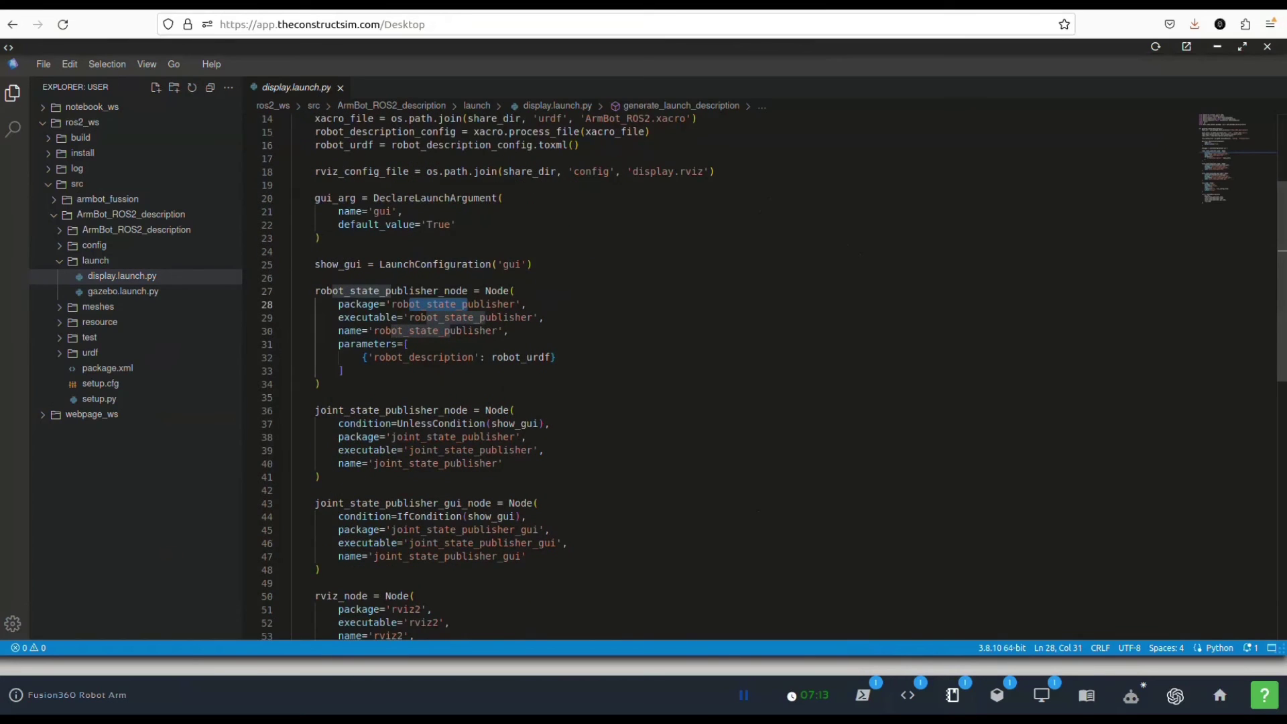
pyautogui.scroll(-3, 717, 375)
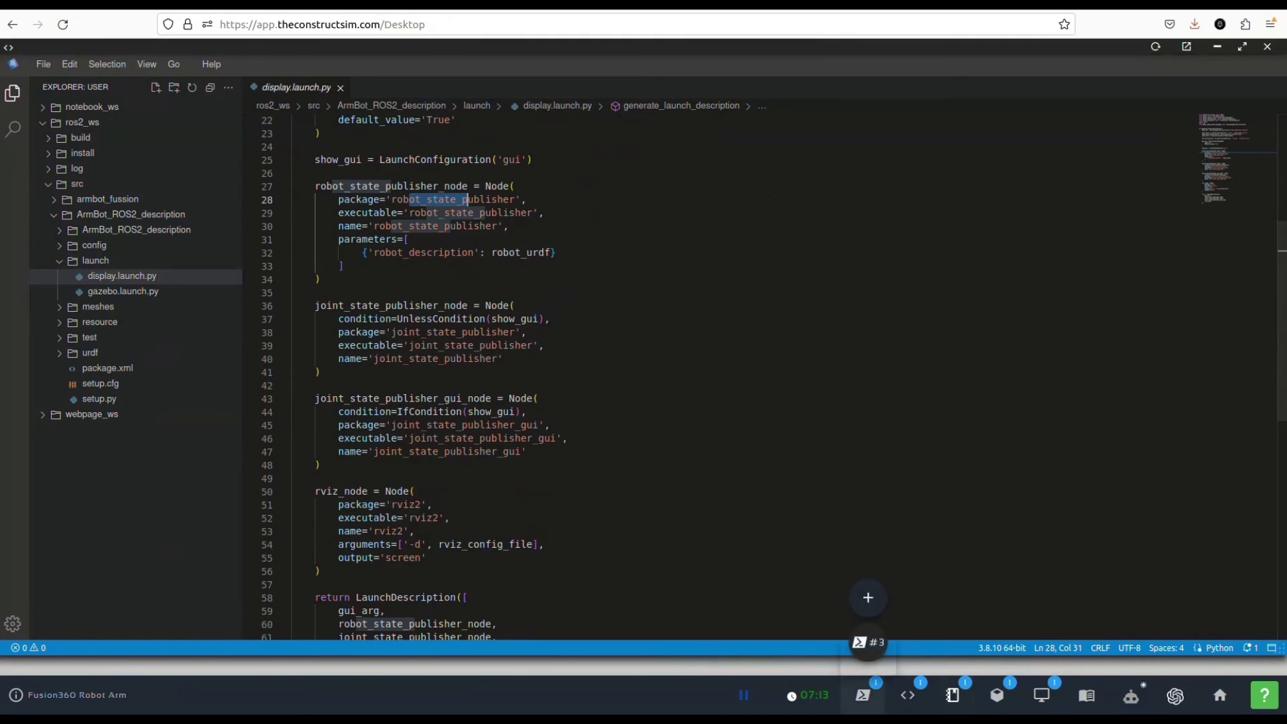
# Copy the ArmBot_ROS2_description display.launch.py launch command from the notebook and switch to the terminal
pyautogui.click(952, 695)
pyautogui.scroll(-6, 444, 349)
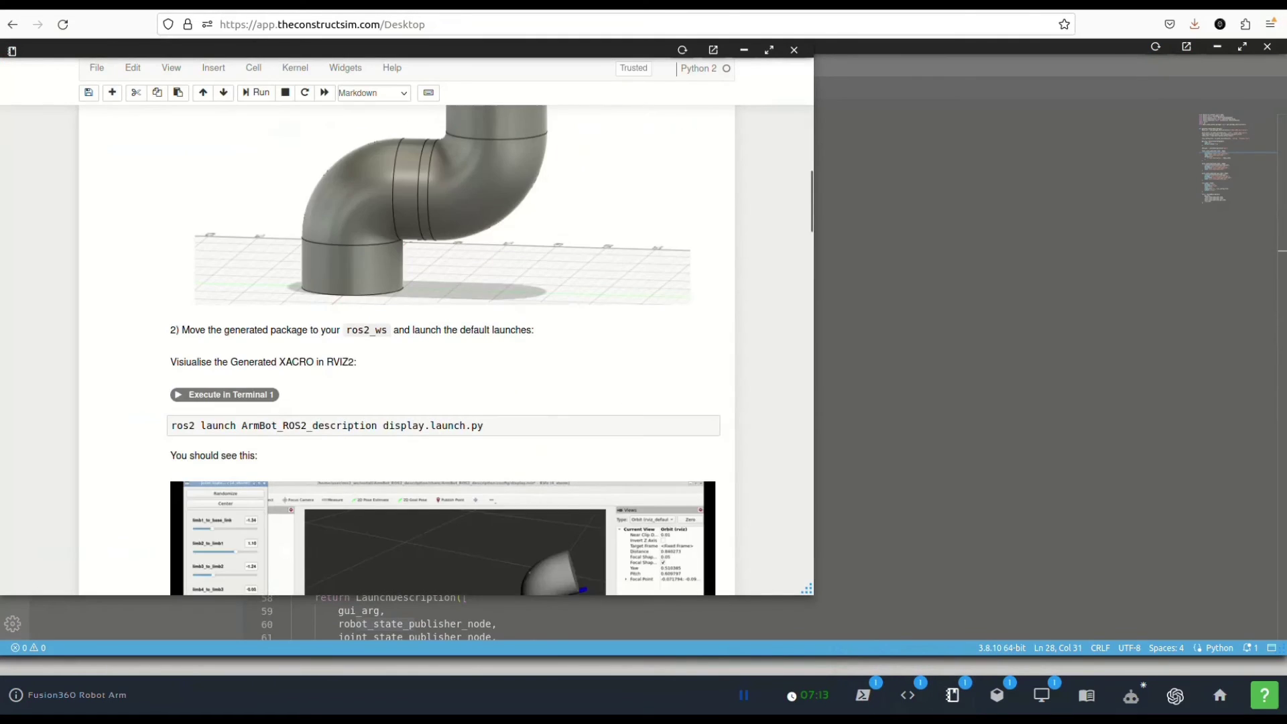
pyautogui.click(470, 309)
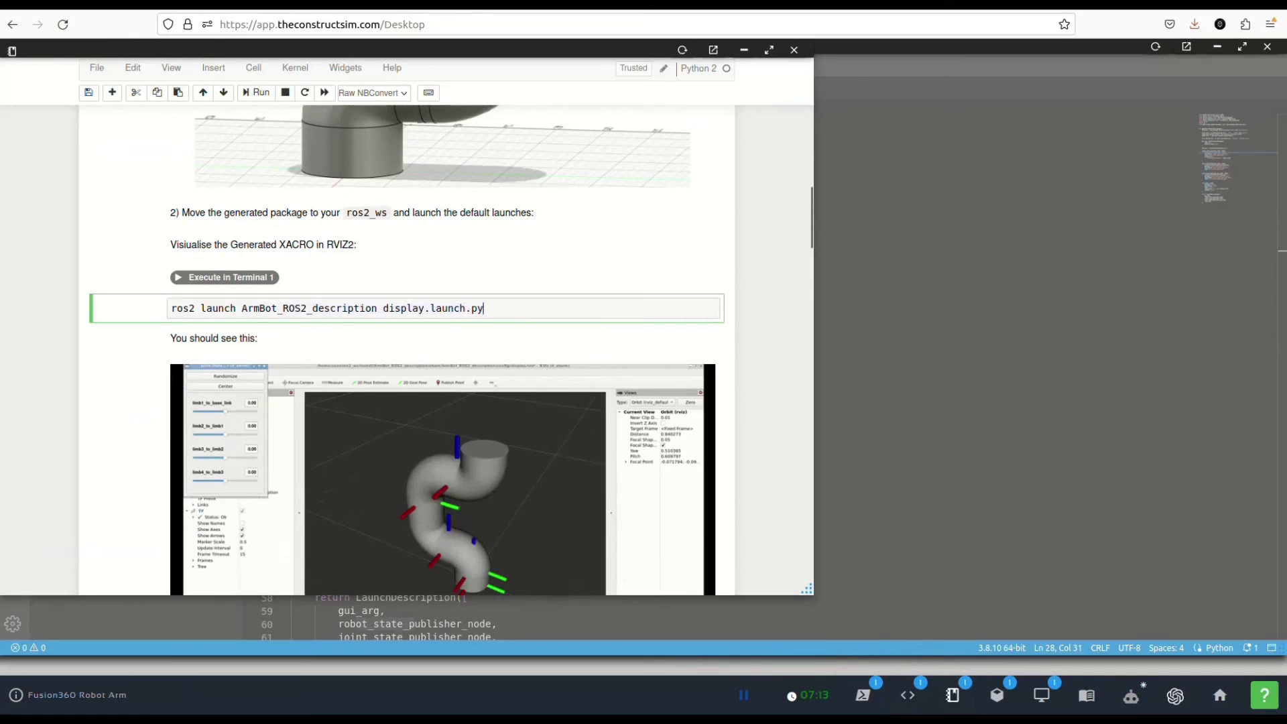
pyautogui.hotkey('ctrl', 'a')
pyautogui.moveTo(863, 695)
pyautogui.click(868, 641)
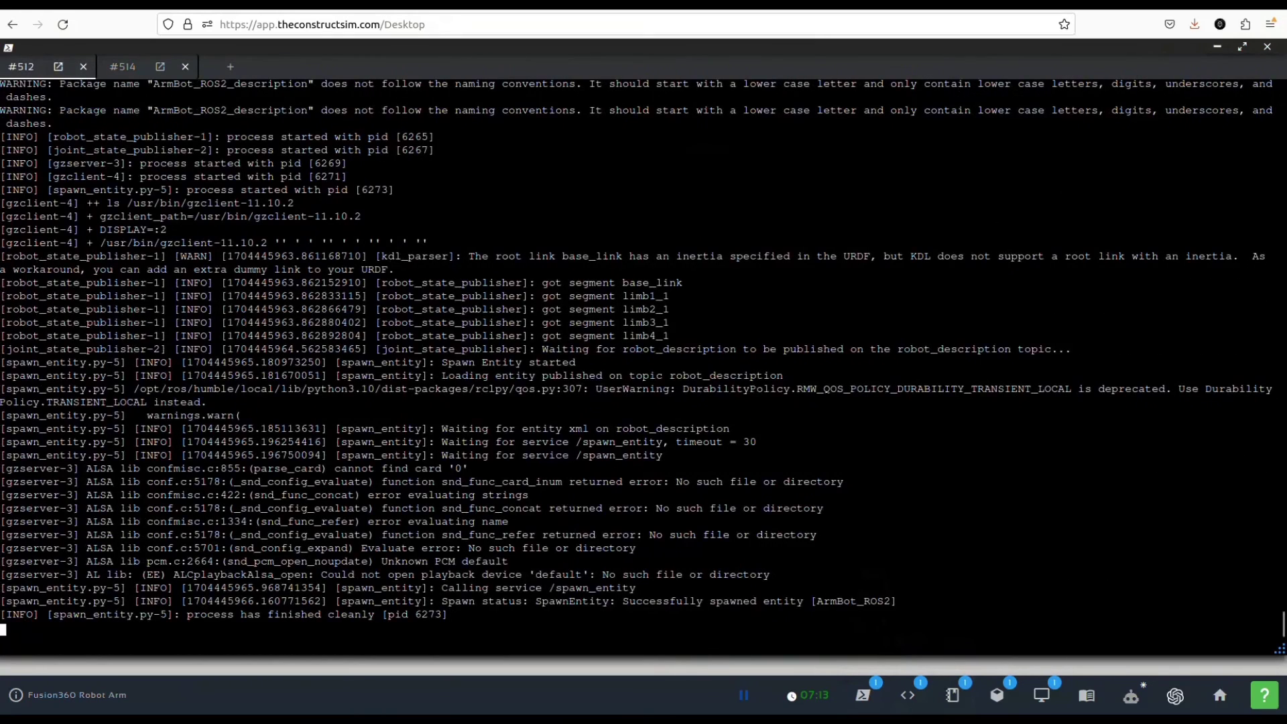
# Stop the running launch in the terminal and run ros2 launch ArmBot_ROS2_description display.launch.py
pyautogui.hotkey('ctrl', 'c')
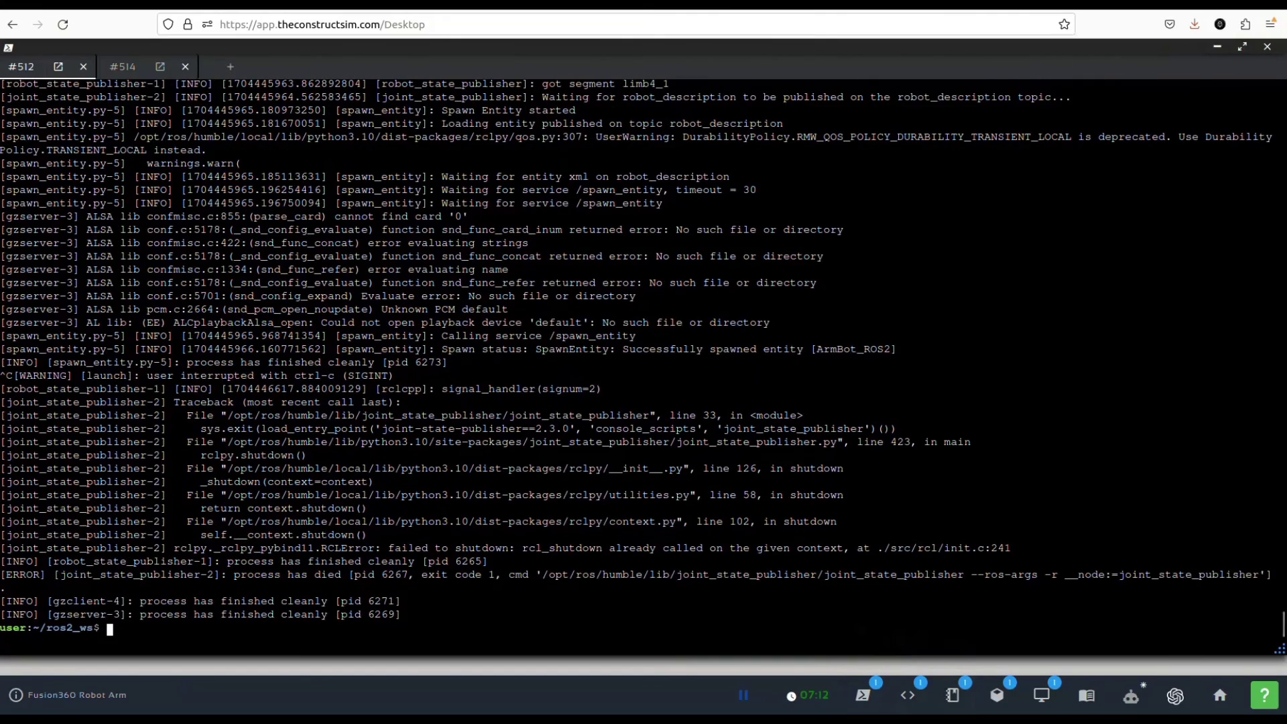
pyautogui.press('Return')
pyautogui.press('Return')
pyautogui.press('Return')
pyautogui.press('Return')
pyautogui.press('Return')
pyautogui.press('Return')
pyautogui.press('Return')
pyautogui.press('Return')
pyautogui.press('Return')
pyautogui.press('Return')
pyautogui.press('Return')
pyautogui.press('Return')
pyautogui.press('Up')
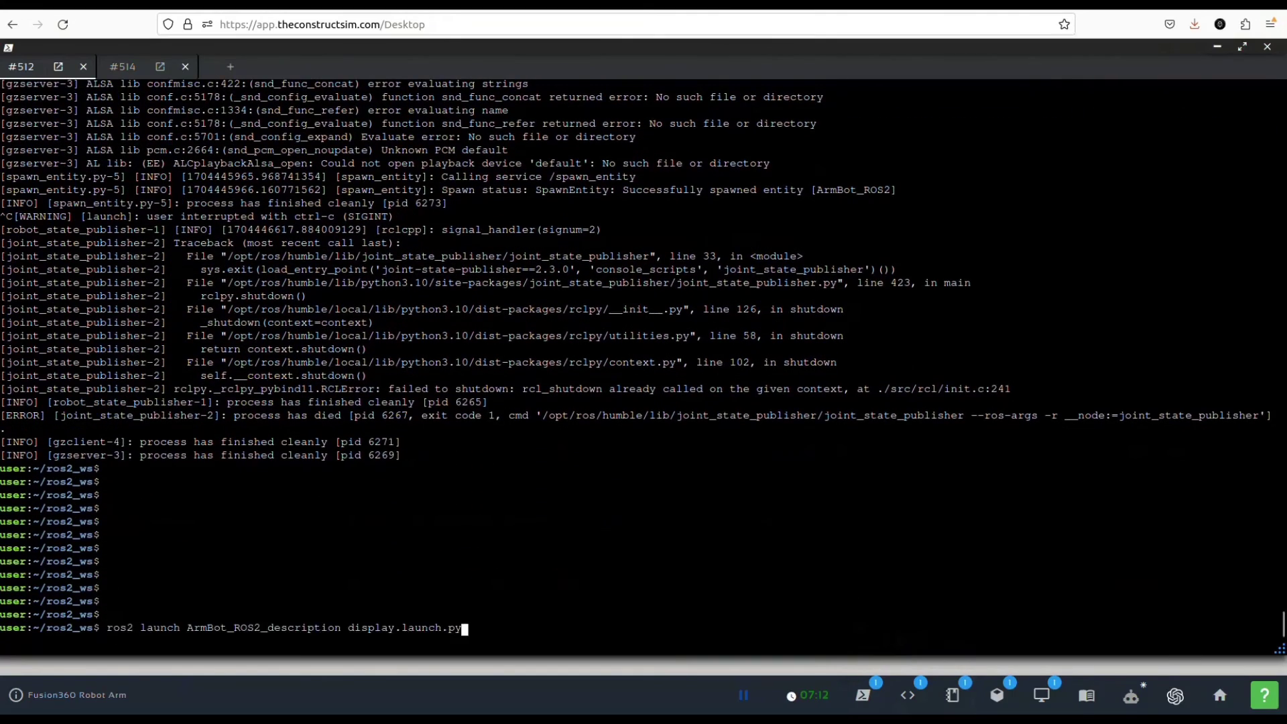
pyautogui.press('Return')
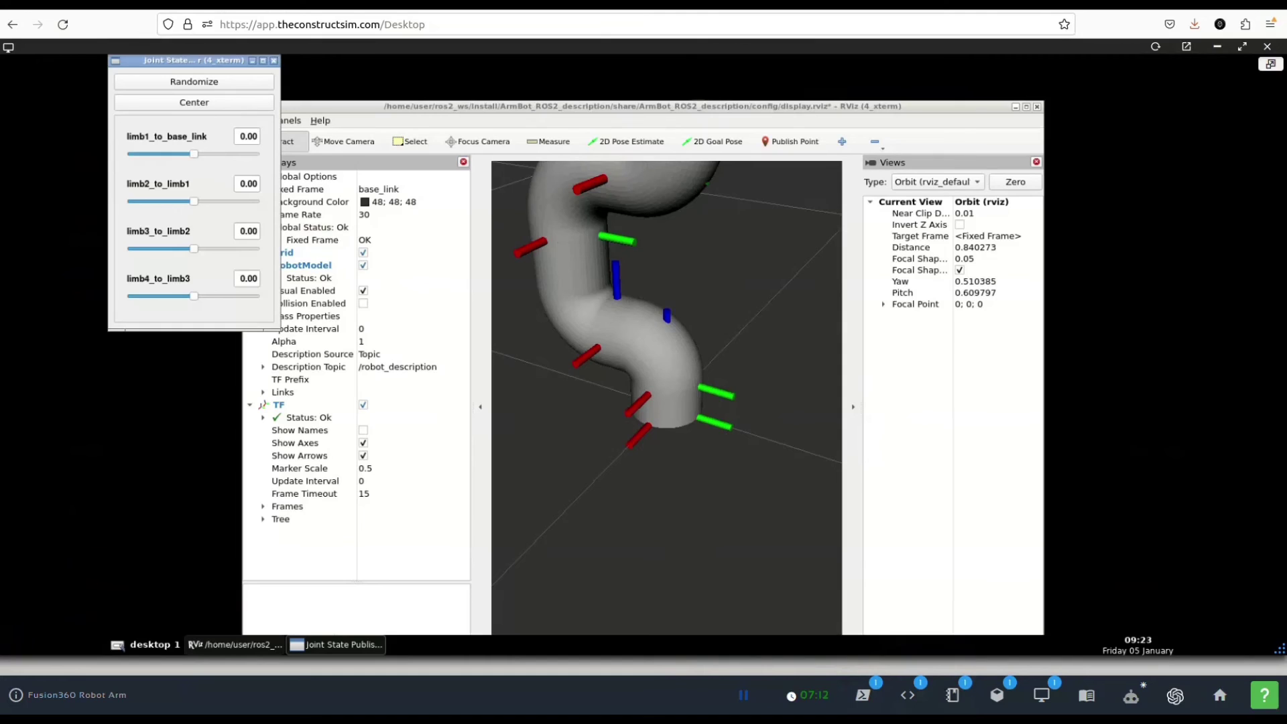
# Maximize the RViz window and frame the whole arm model in its 3D view
pyautogui.doubleClick(349, 106)
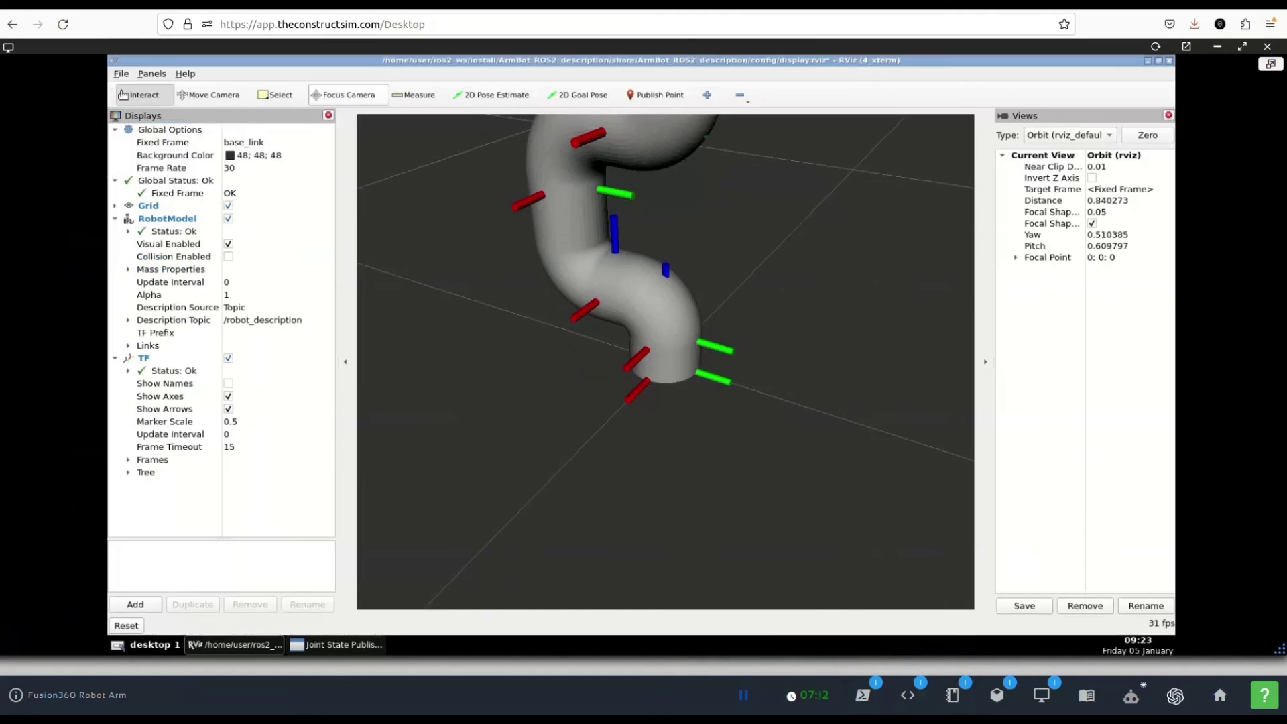
pyautogui.click(337, 645)
pyautogui.moveTo(623, 302); pyautogui.dragTo(643, 447, button='middle')
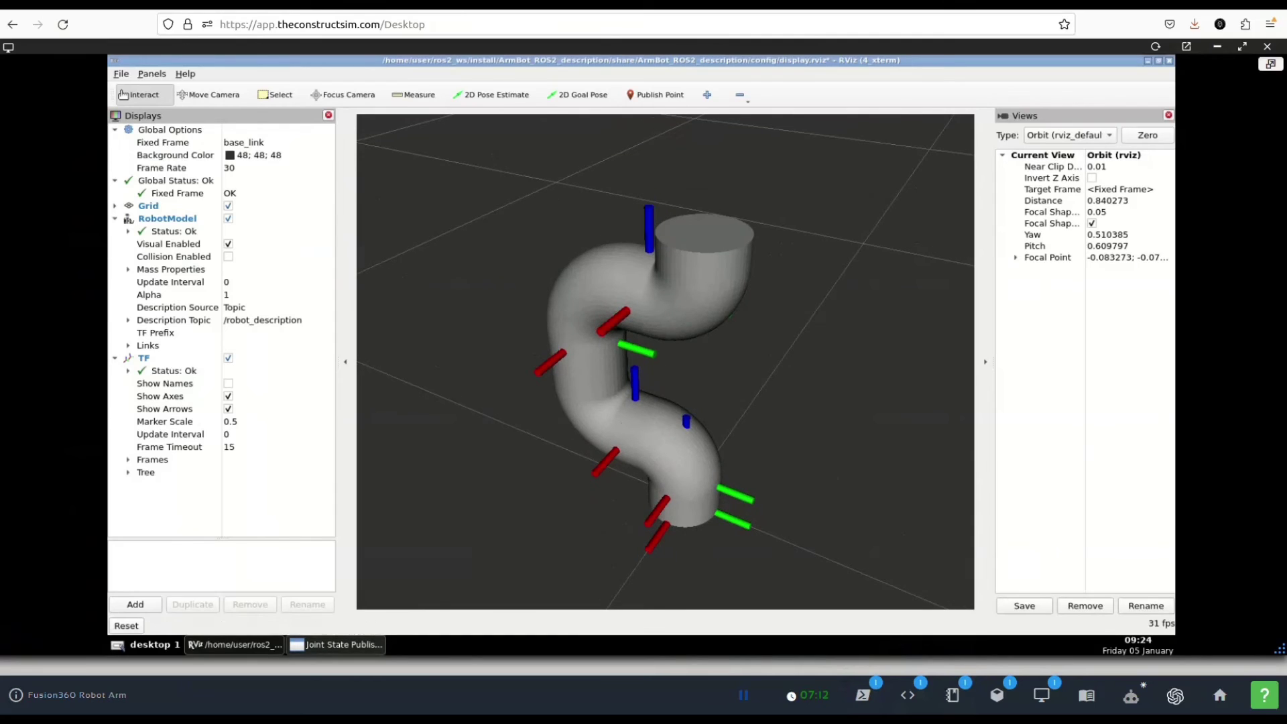
# Pose the arm with the joint state publisher: limb1_to_base_link about -0.36, limb2_to_limb1 about 0.66, limb3_to_limb2 about -0.12, limb4_to_limb3 about -0.02
pyautogui.click(337, 644)
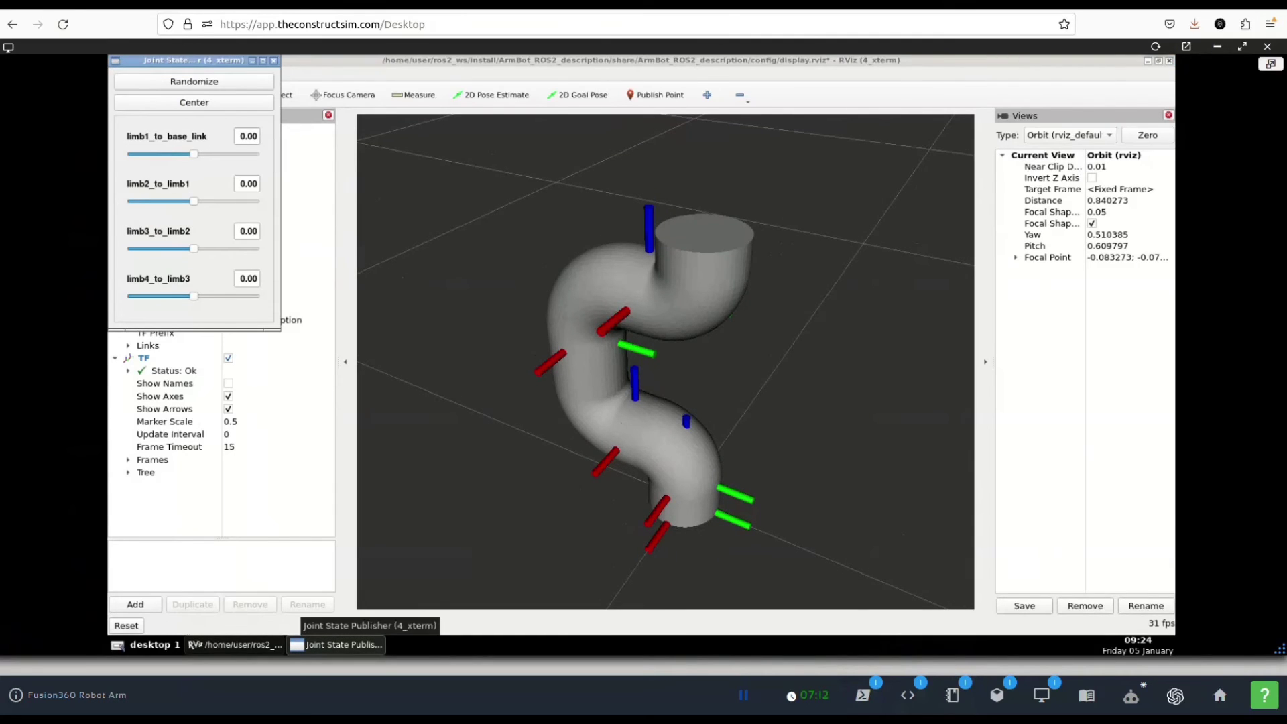
pyautogui.moveTo(194, 154); pyautogui.dragTo(185, 121)
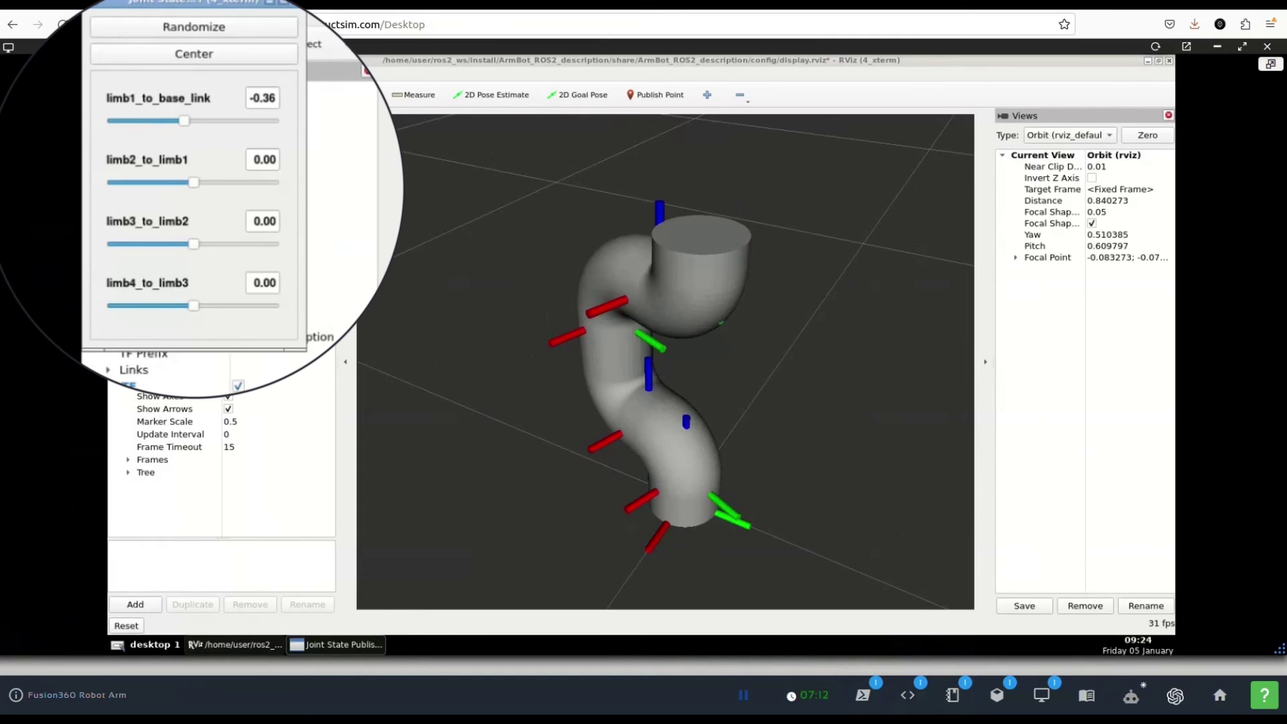
pyautogui.moveTo(194, 182)
pyautogui.mouseDown()
pyautogui.moveTo(173, 182)
pyautogui.moveTo(210, 183)
pyautogui.mouseUp()
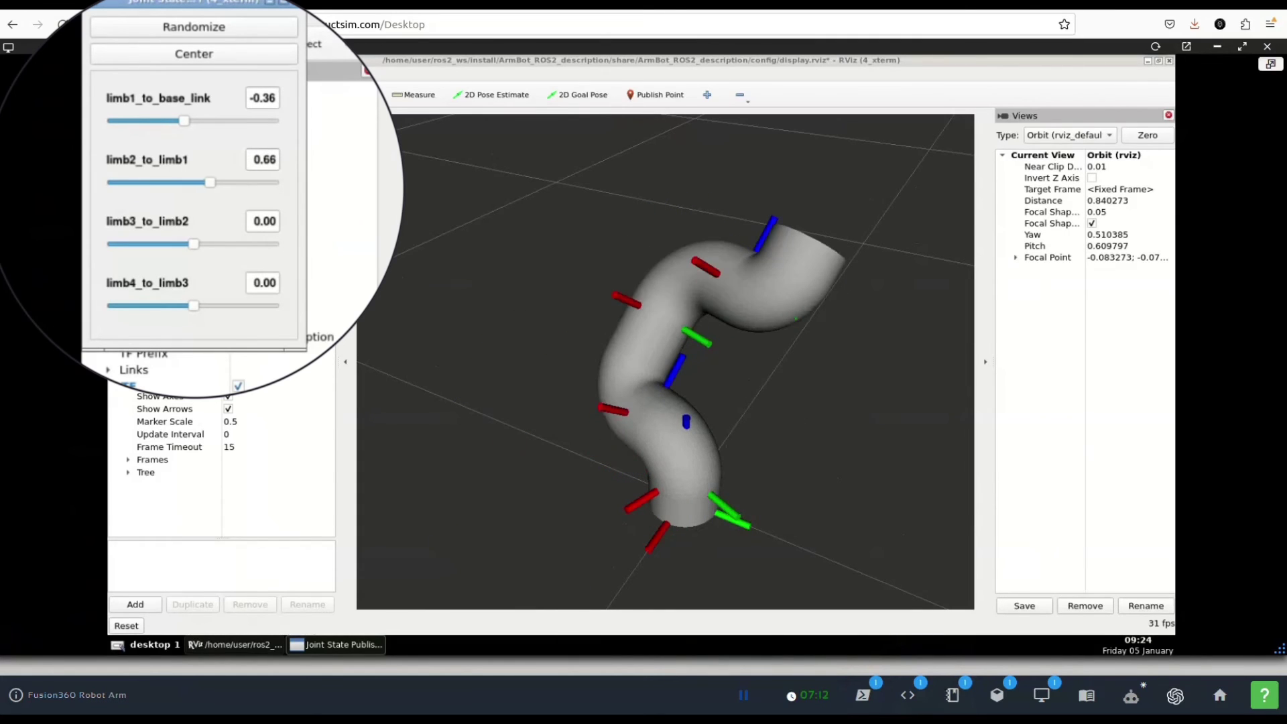
pyautogui.moveTo(193, 244)
pyautogui.mouseDown()
pyautogui.moveTo(164, 244)
pyautogui.moveTo(233, 244)
pyautogui.moveTo(190, 244)
pyautogui.mouseUp()
pyautogui.moveTo(194, 305)
pyautogui.mouseDown()
pyautogui.moveTo(157, 305)
pyautogui.moveTo(192, 305)
pyautogui.mouseUp()
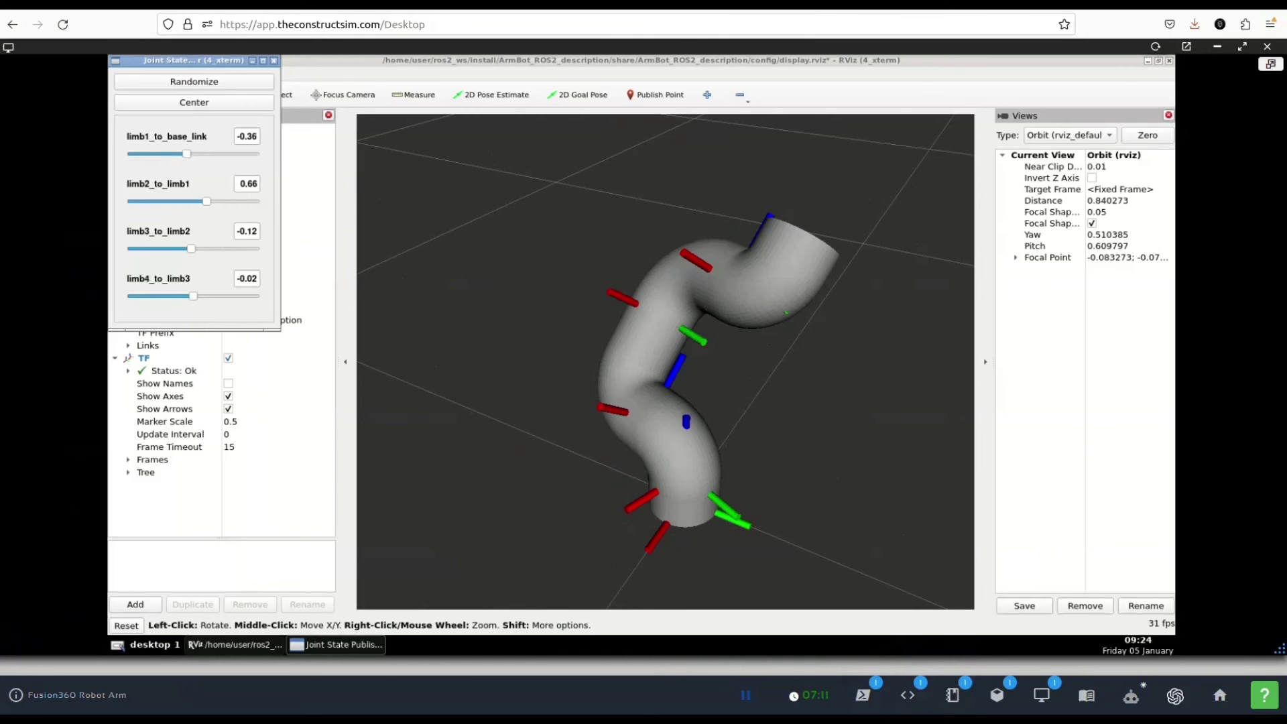
# Stop the RViz launch and run the notebook's command ros2 launch ArmBot_ROS2_description gazebo.launch.py in the terminal
pyautogui.click(863, 695)
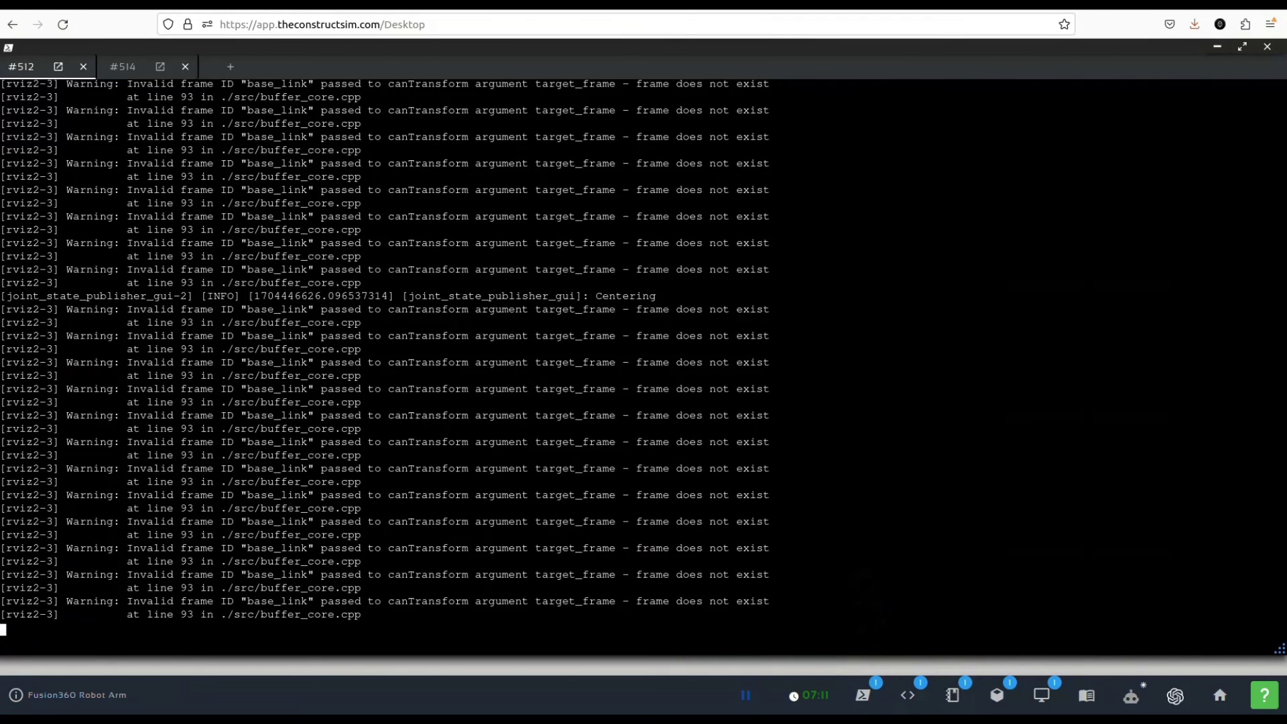
pyautogui.hotkey('ctrl', 'c')
pyautogui.click(952, 695)
pyautogui.scroll(-5, 406, 351)
pyautogui.tripleClick(325, 351)
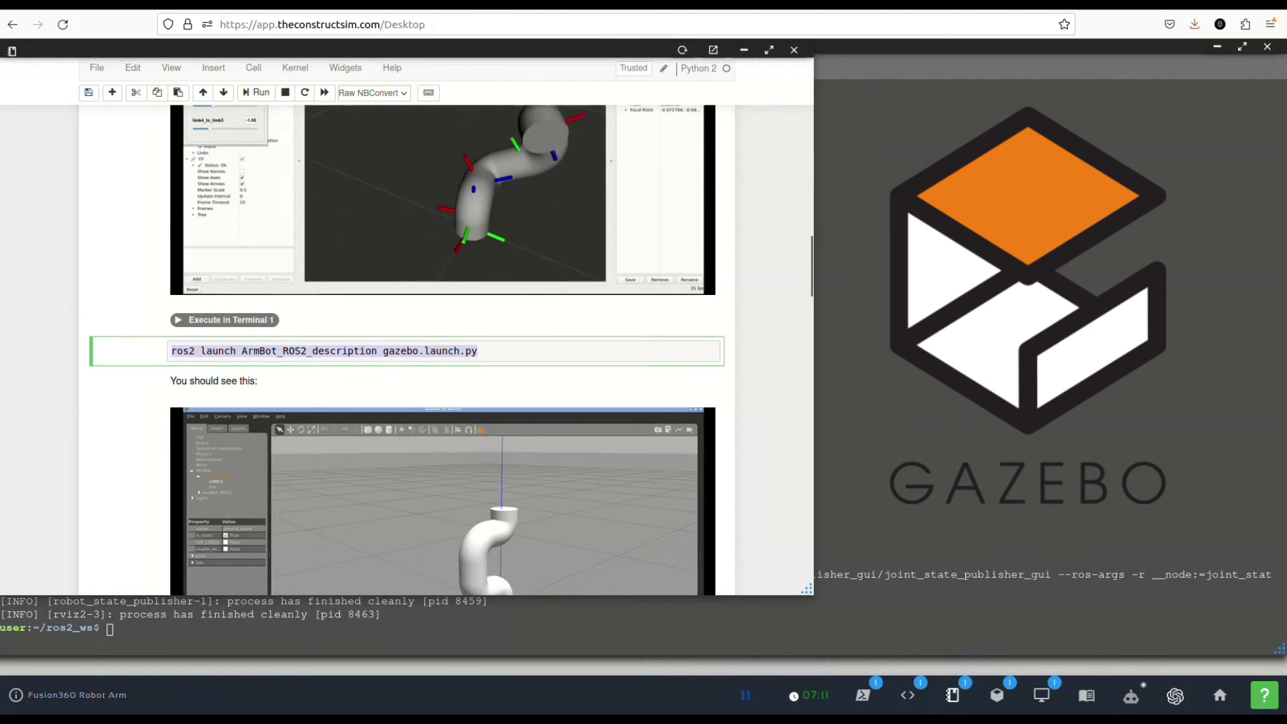
pyautogui.click(863, 695)
pyautogui.hotkey('ctrl', 'shift', 'v')
pyautogui.press('Return')
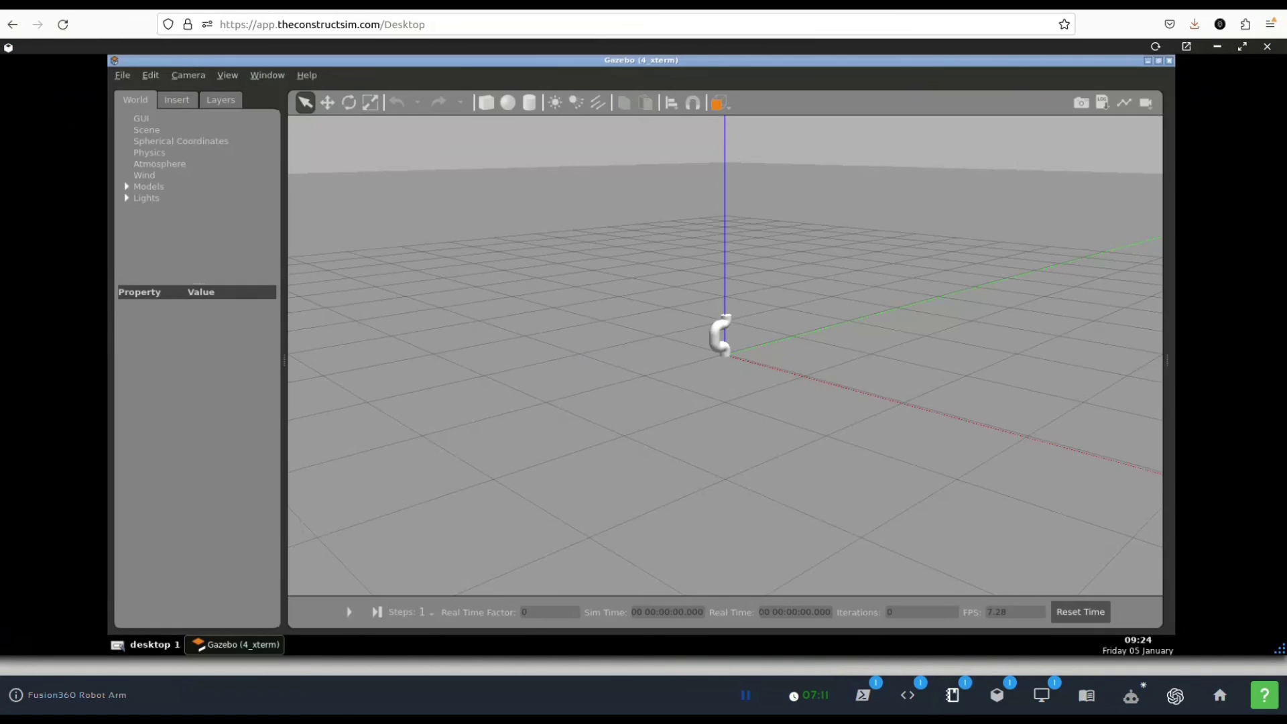
# Display the arm's inertias and collision shapes in Gazebo and inspect them up close
pyautogui.scroll(5, 721, 323)
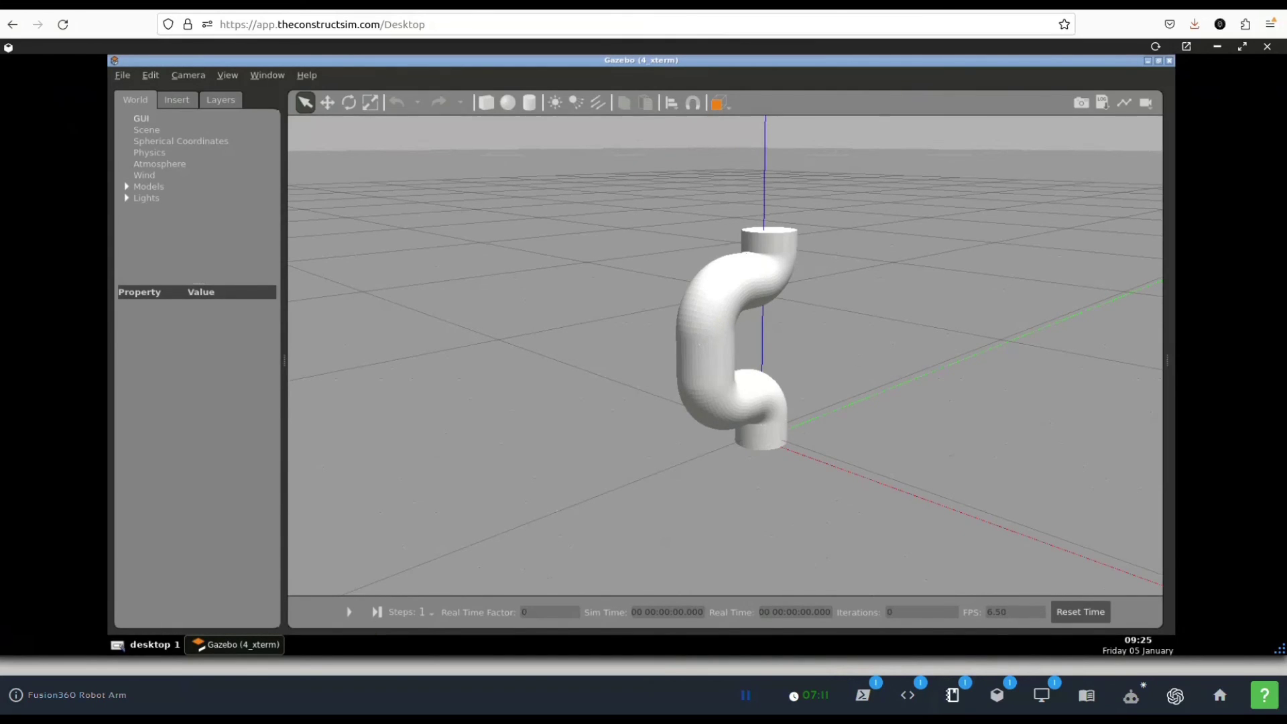
pyautogui.click(227, 75)
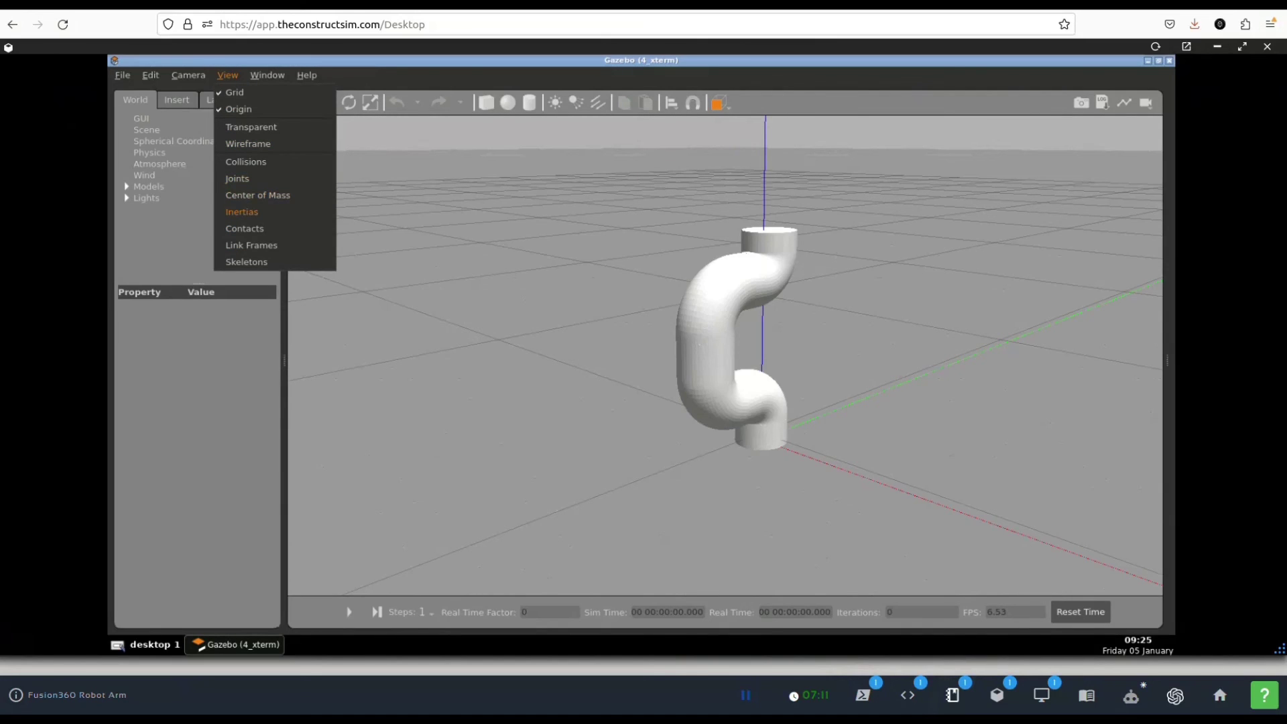
pyautogui.click(243, 212)
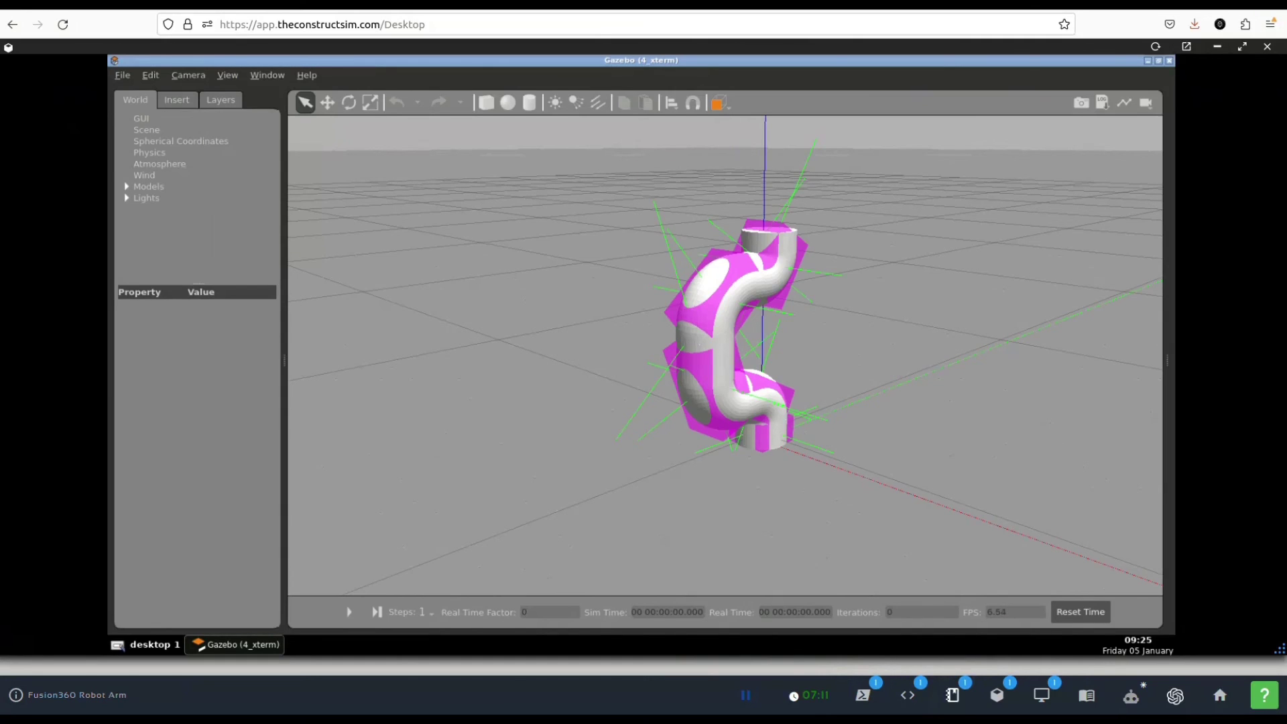
pyautogui.scroll(4, 741, 341)
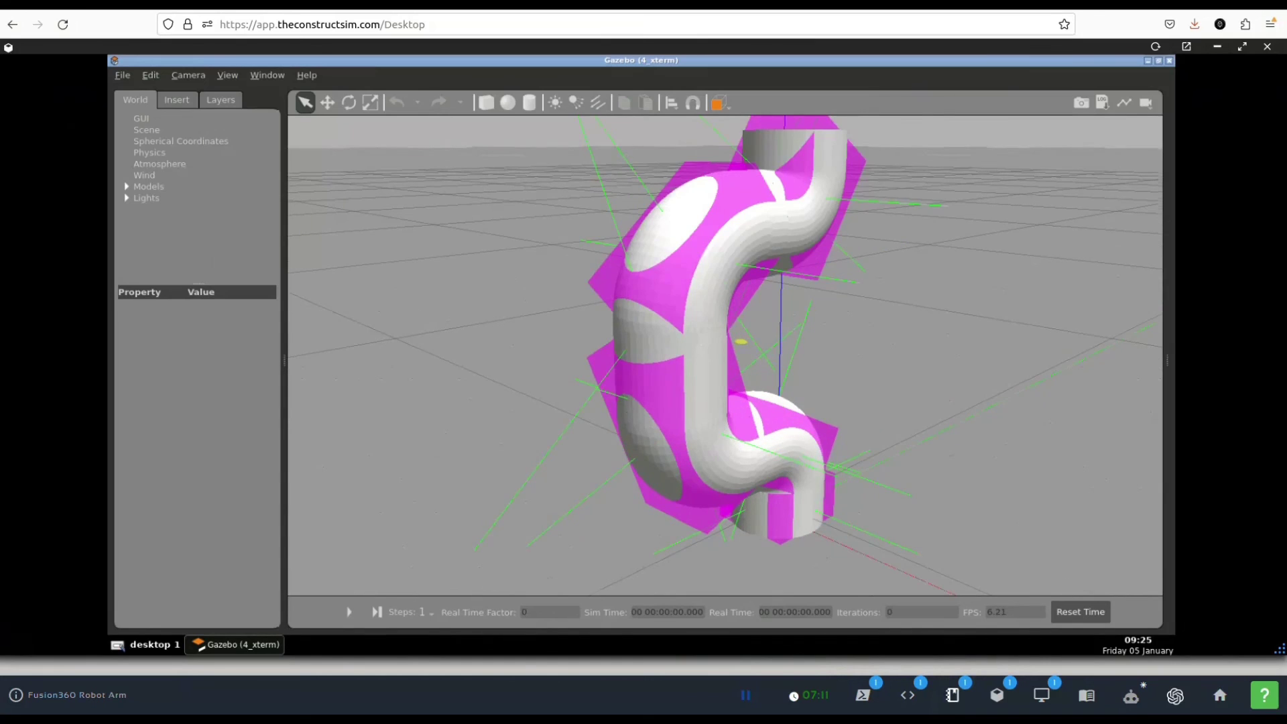
pyautogui.scroll(-4, 740, 341)
pyautogui.click(227, 75)
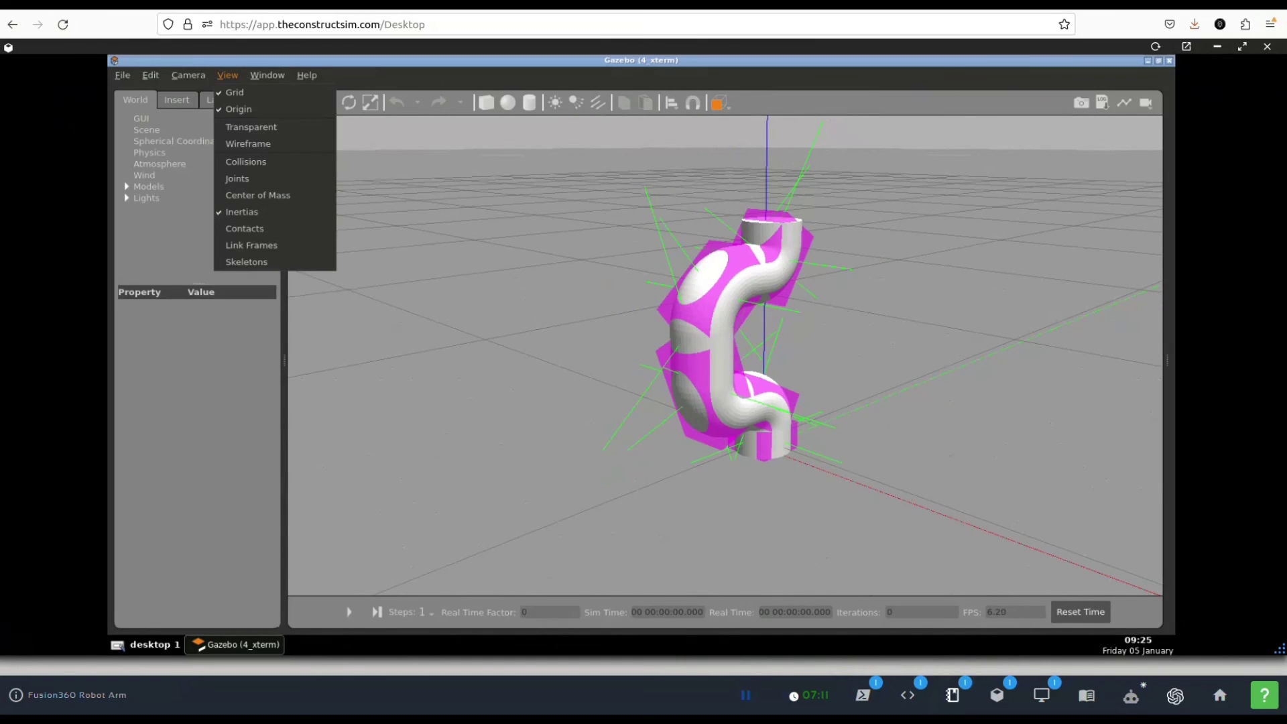
pyautogui.click(245, 161)
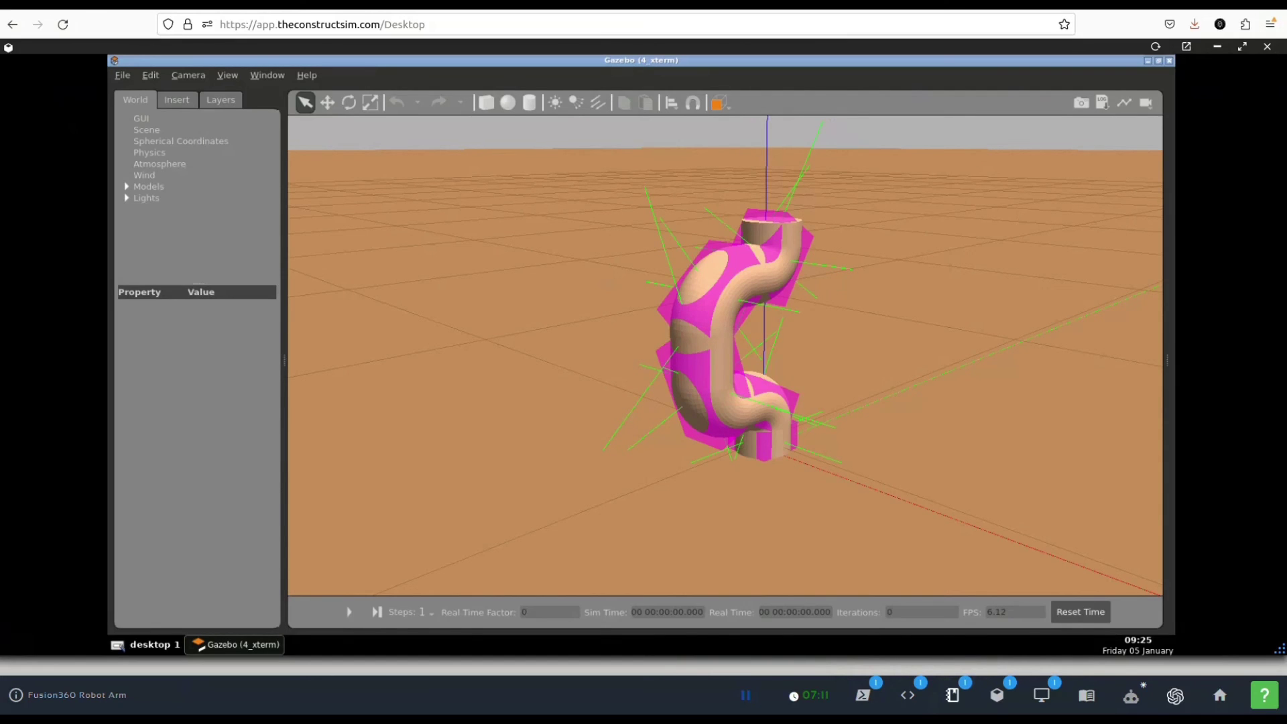
# Check the STL files in the package's meshes folder in the code editor, and return to Gazebo
pyautogui.click(908, 695)
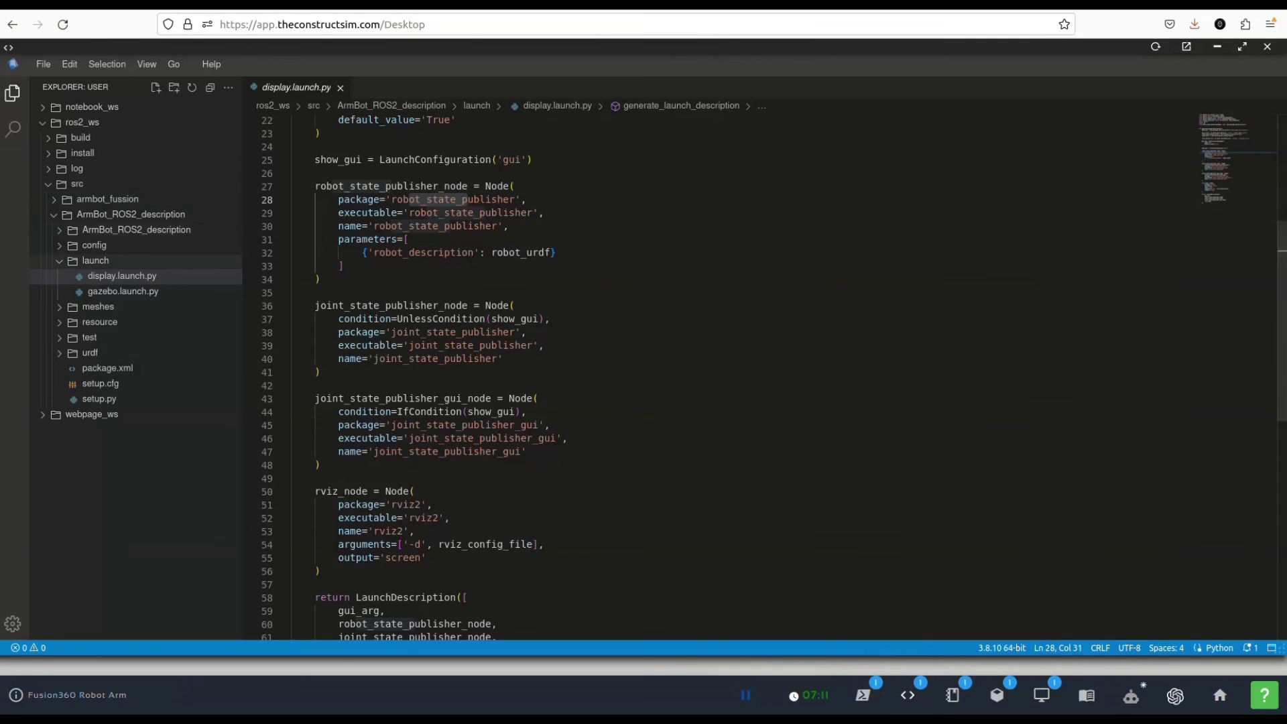
pyautogui.click(98, 307)
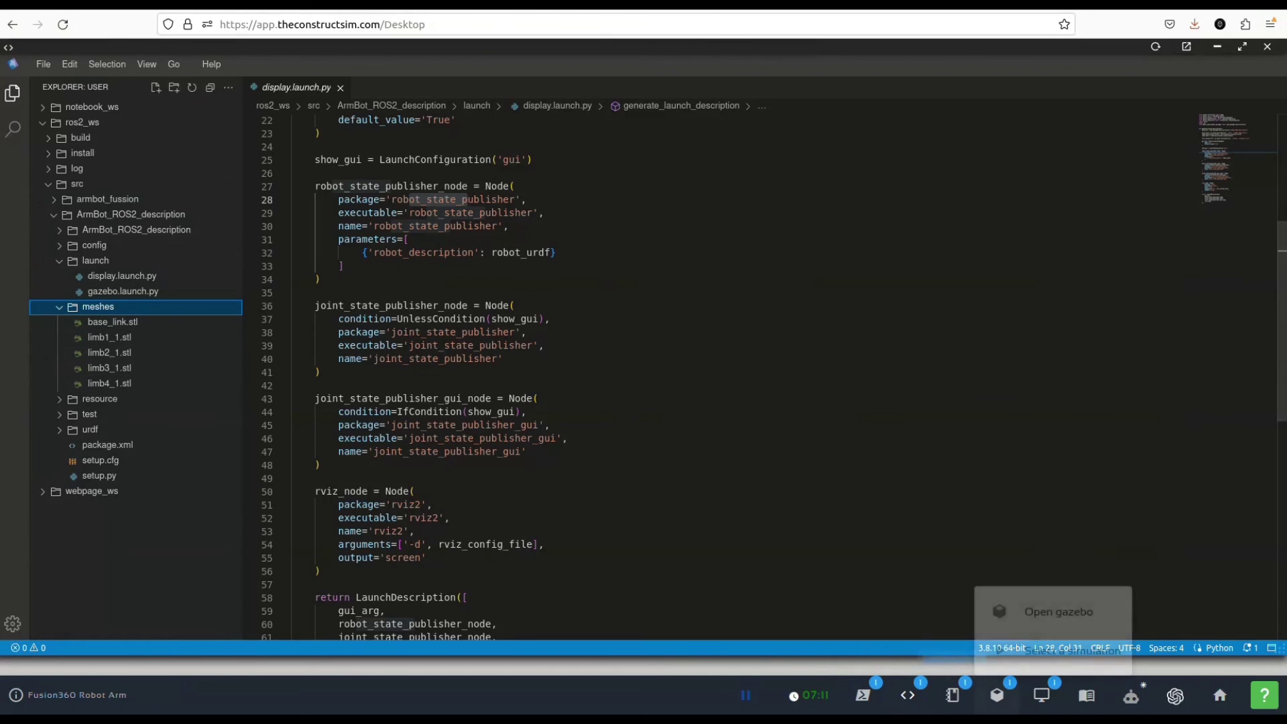
pyautogui.click(996, 695)
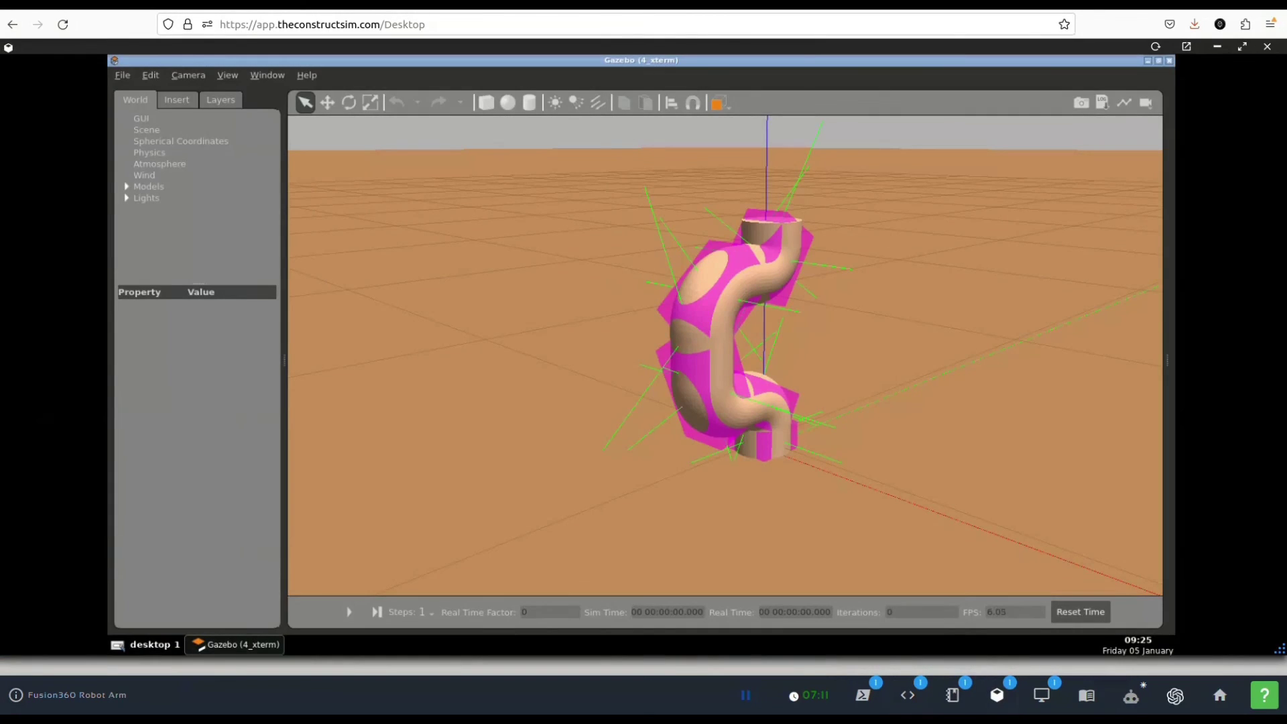
# Run the paused Gazebo simulation and inspect how the arm behaves under physics from several viewpoints around the world origin
pyautogui.click(349, 612)
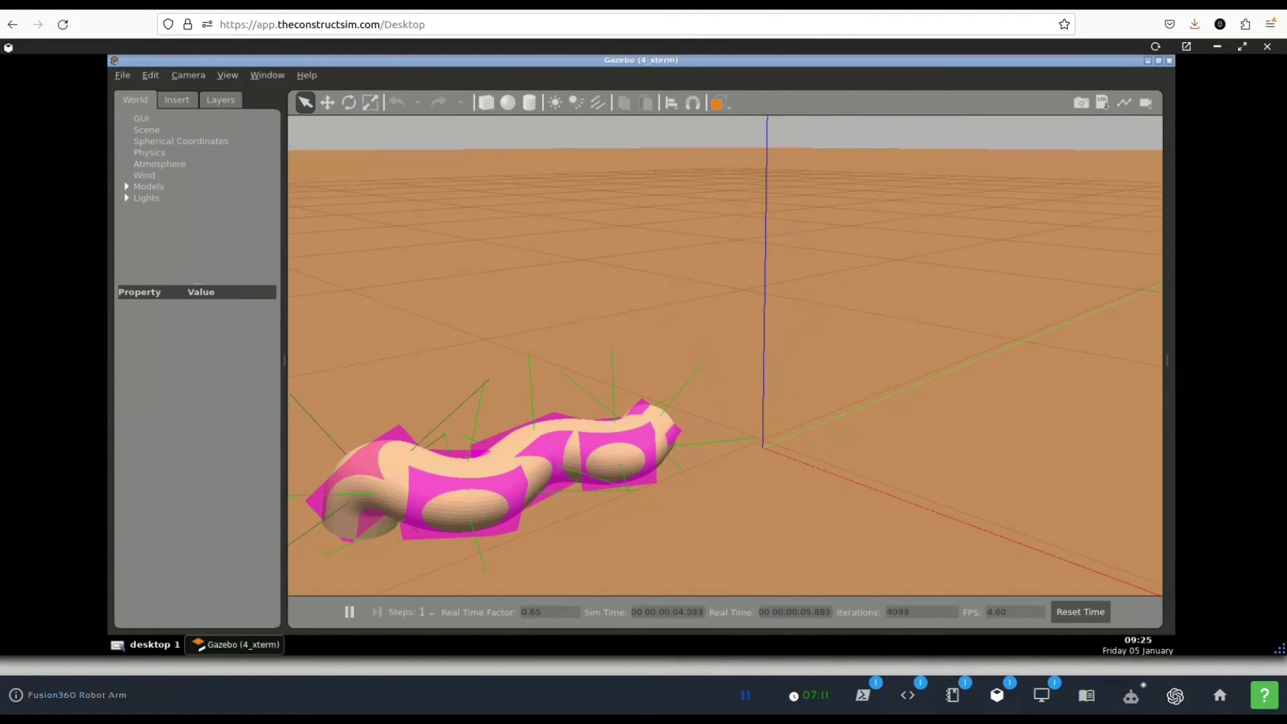
pyautogui.moveTo(360, 374); pyautogui.dragTo(600, 329)
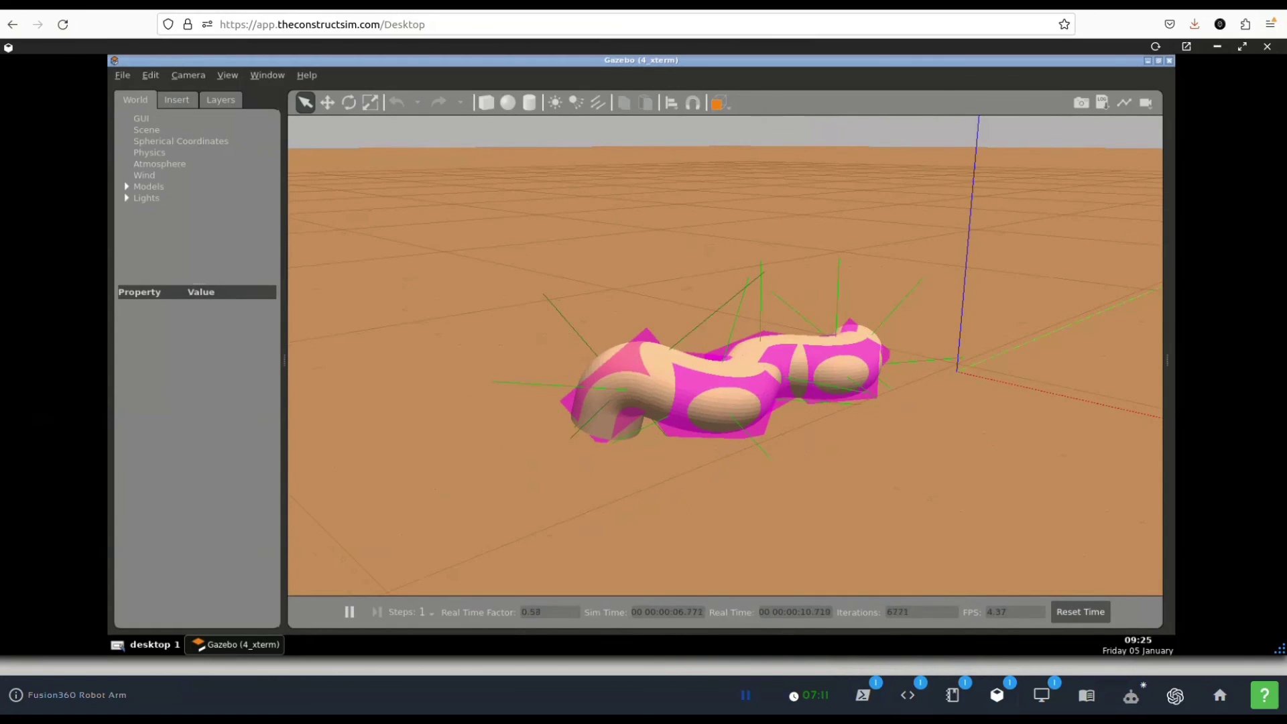
pyautogui.moveTo(600, 329); pyautogui.dragTo(730, 385, button='middle')
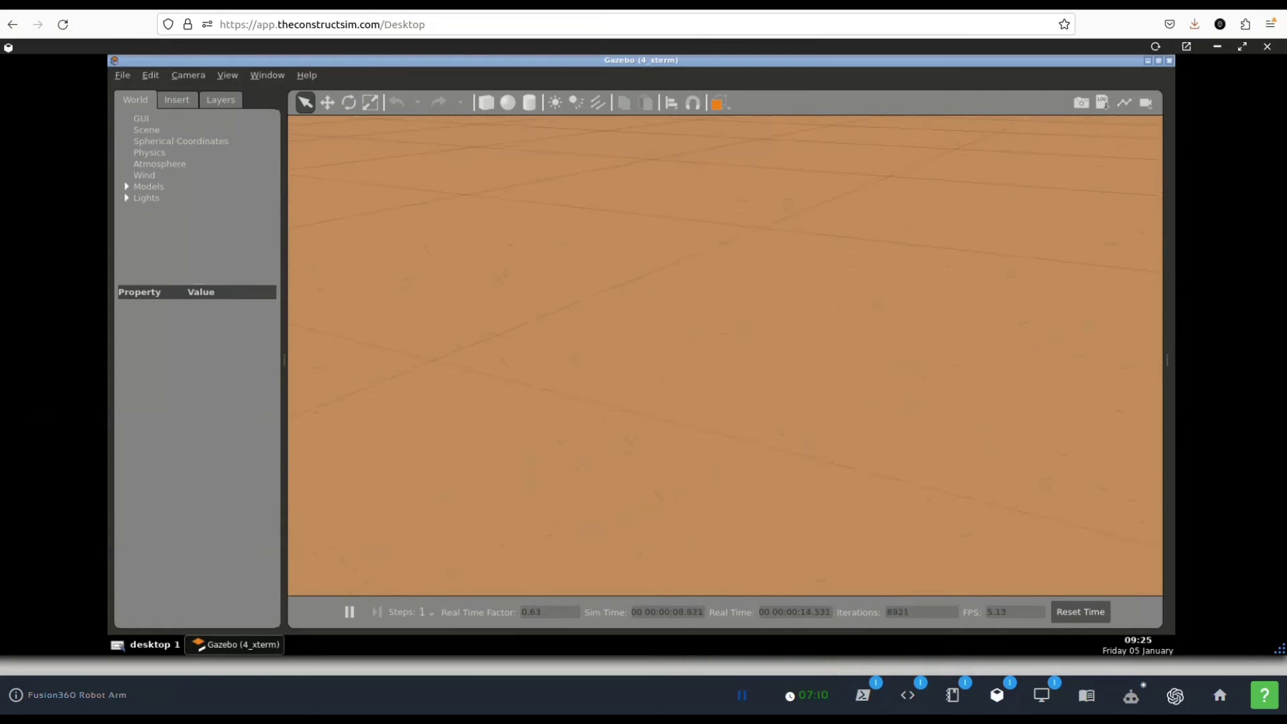
pyautogui.scroll(-5, 757, 387)
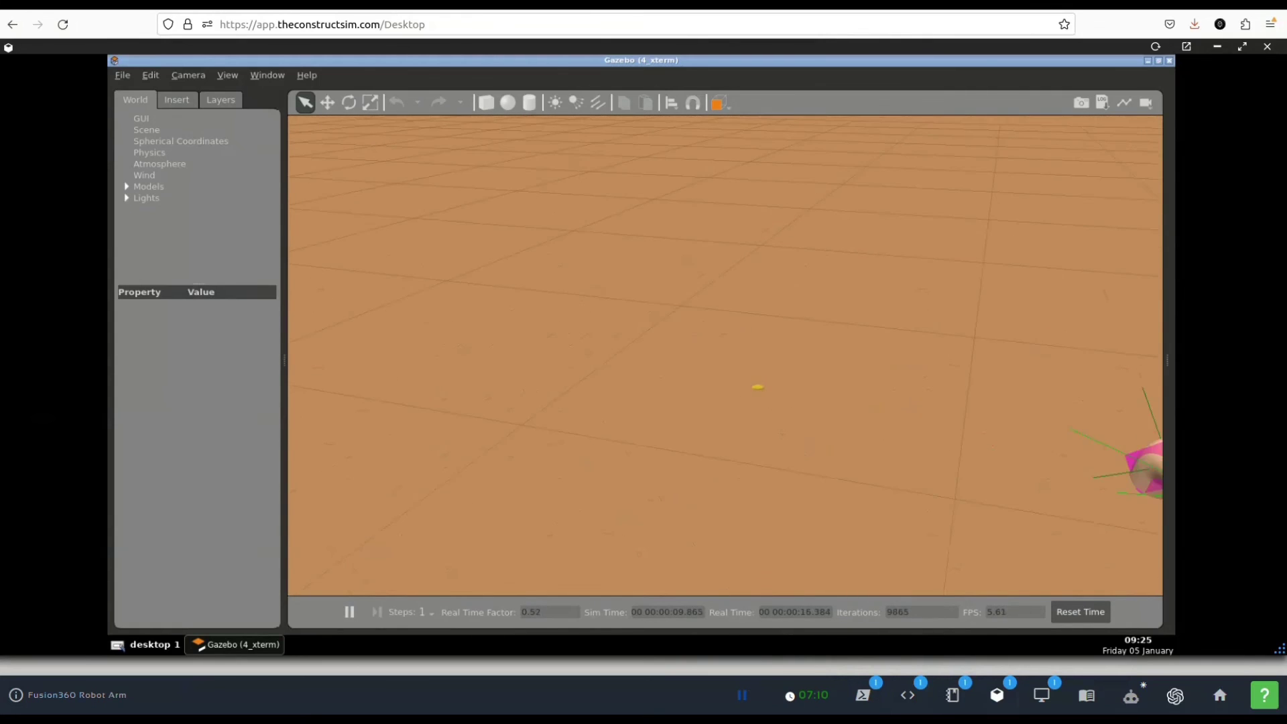
pyautogui.moveTo(757, 387); pyautogui.dragTo(476, 315)
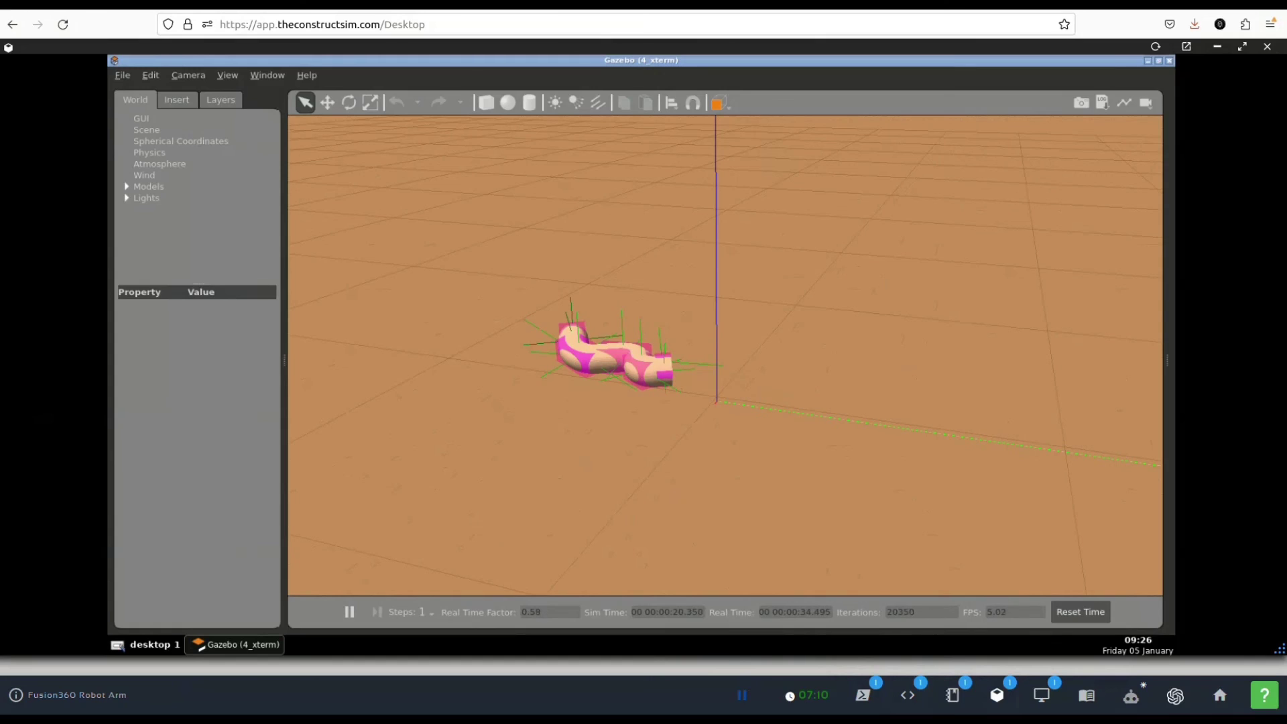
pyautogui.scroll(3, 725, 402)
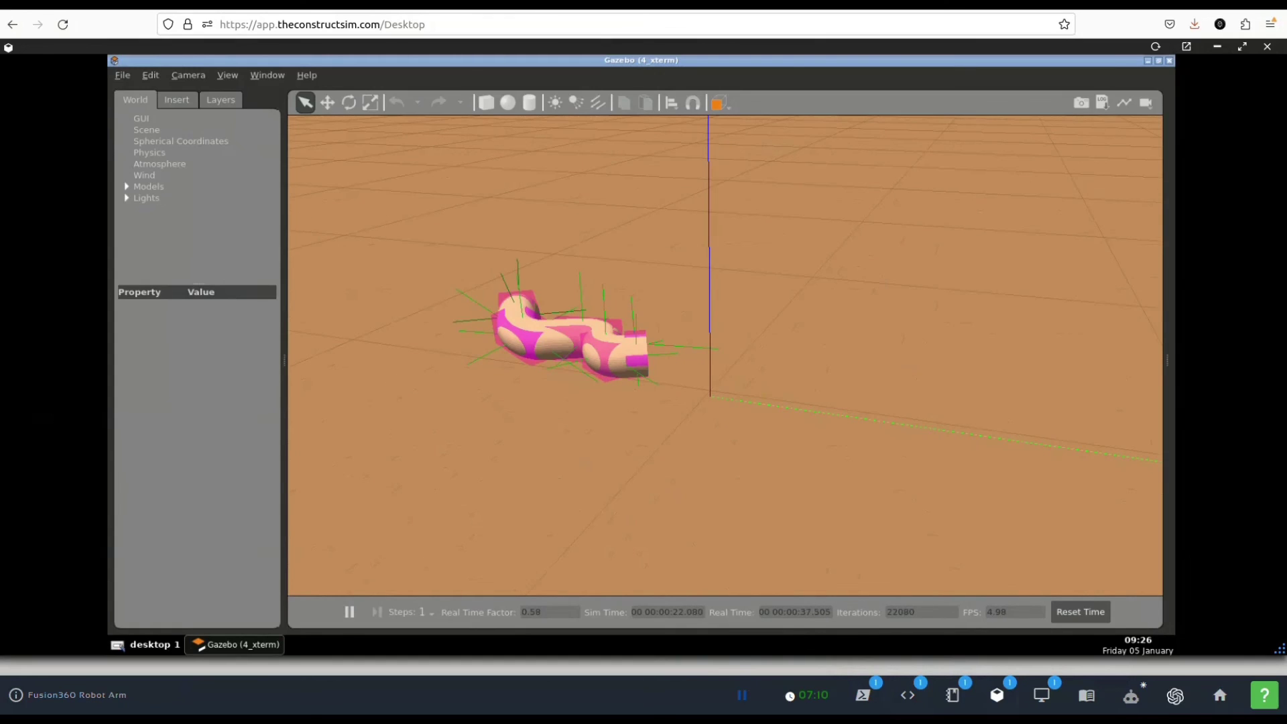